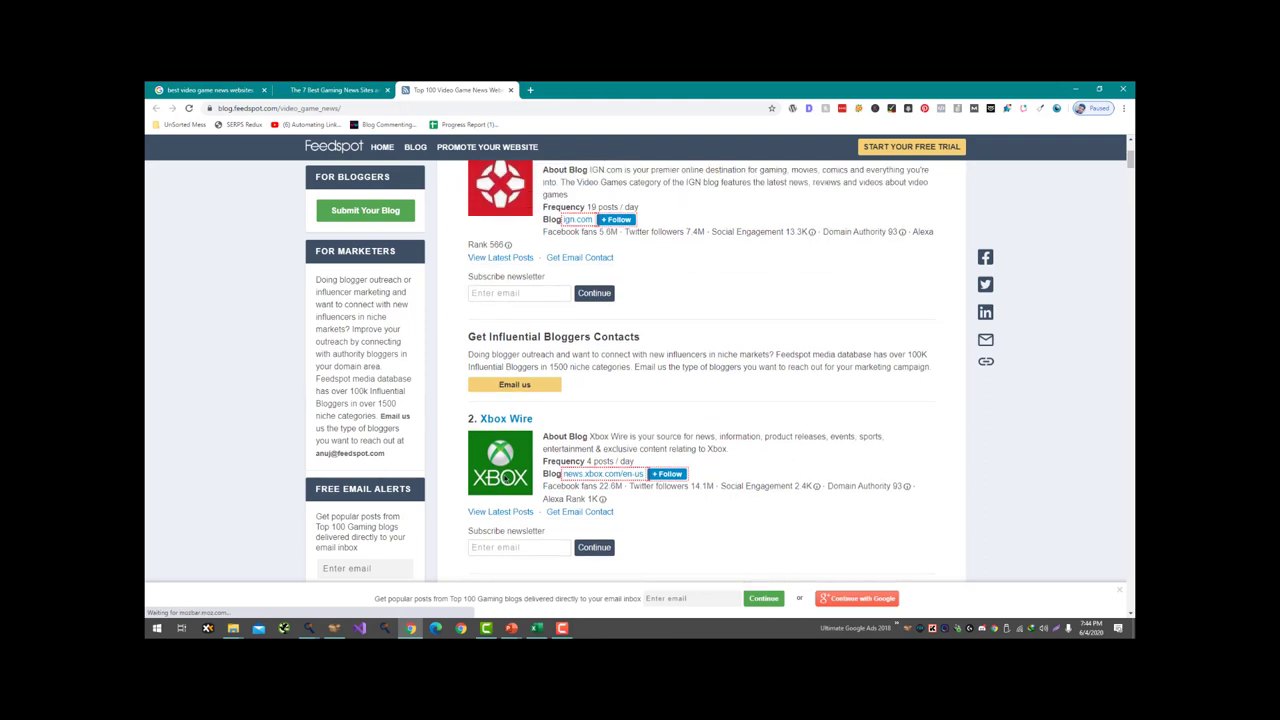
- Open IGN's latest posts in a background tab and dismiss the email-subscribe popup
{"action": "middle_click", "coordinate": [535, 194]}
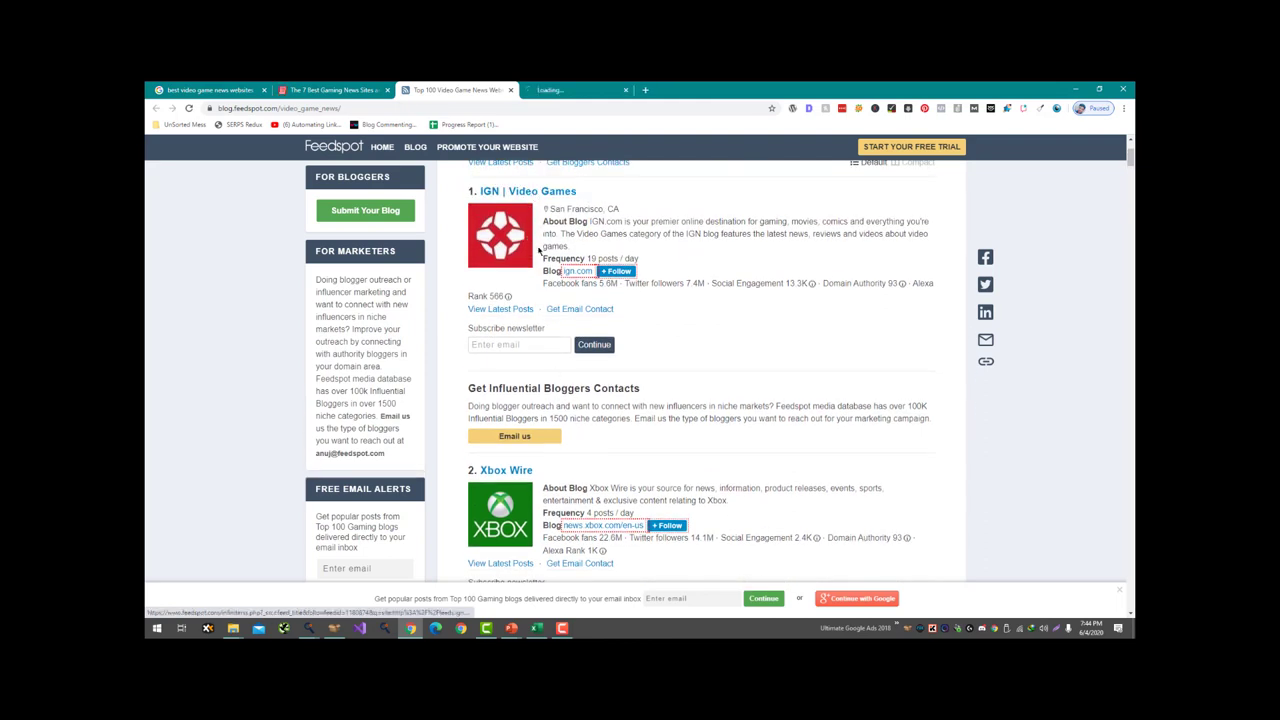
{"action": "scroll", "coordinate": [553, 404], "scroll_direction": "down", "scroll_amount": 3}
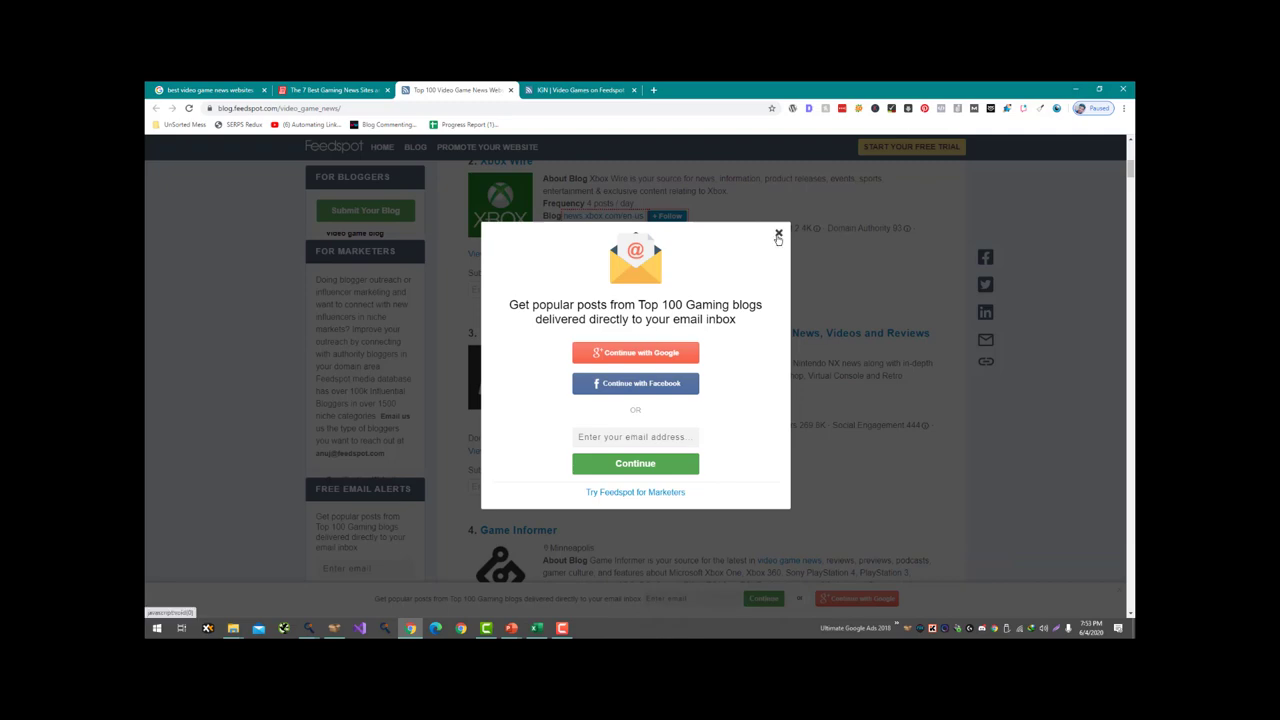
{"action": "left_click", "coordinate": [777, 236]}
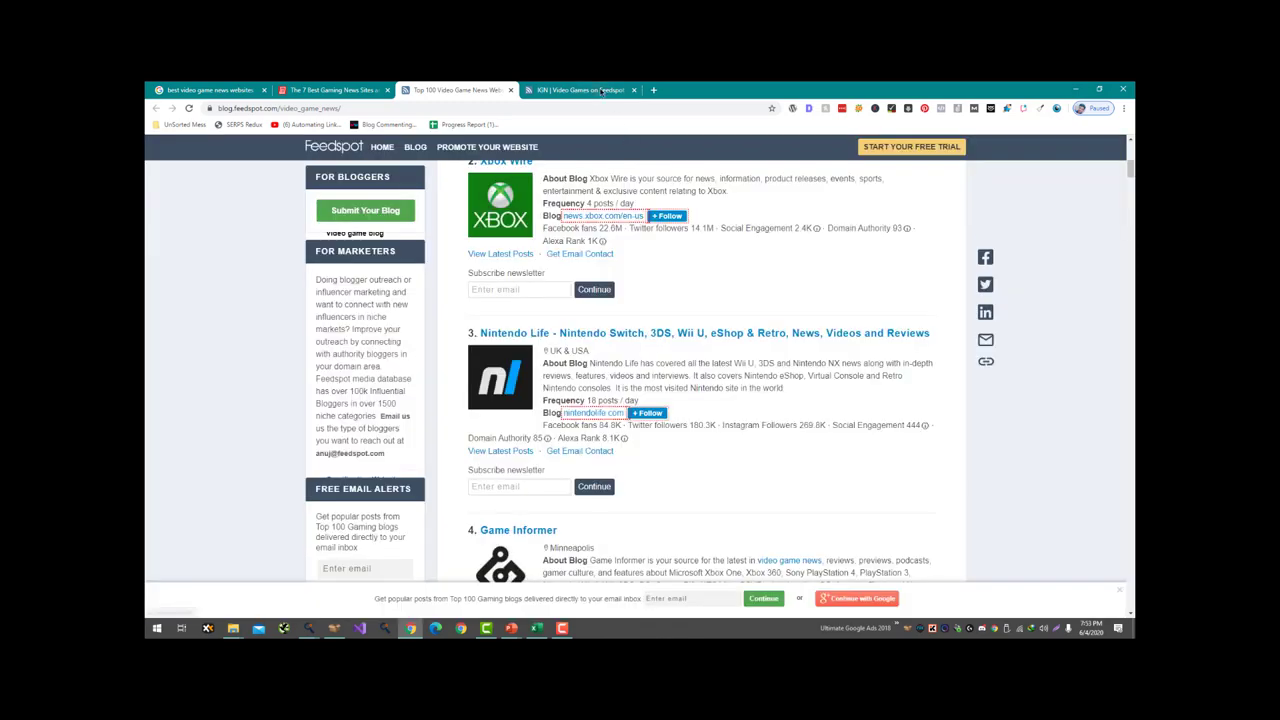
{"action": "scroll", "coordinate": [674, 257], "scroll_direction": "up", "scroll_amount": 1}
{"action": "scroll", "coordinate": [621, 320], "scroll_direction": "up", "scroll_amount": 1}
{"action": "scroll", "coordinate": [578, 303], "scroll_direction": "down", "scroll_amount": 5}
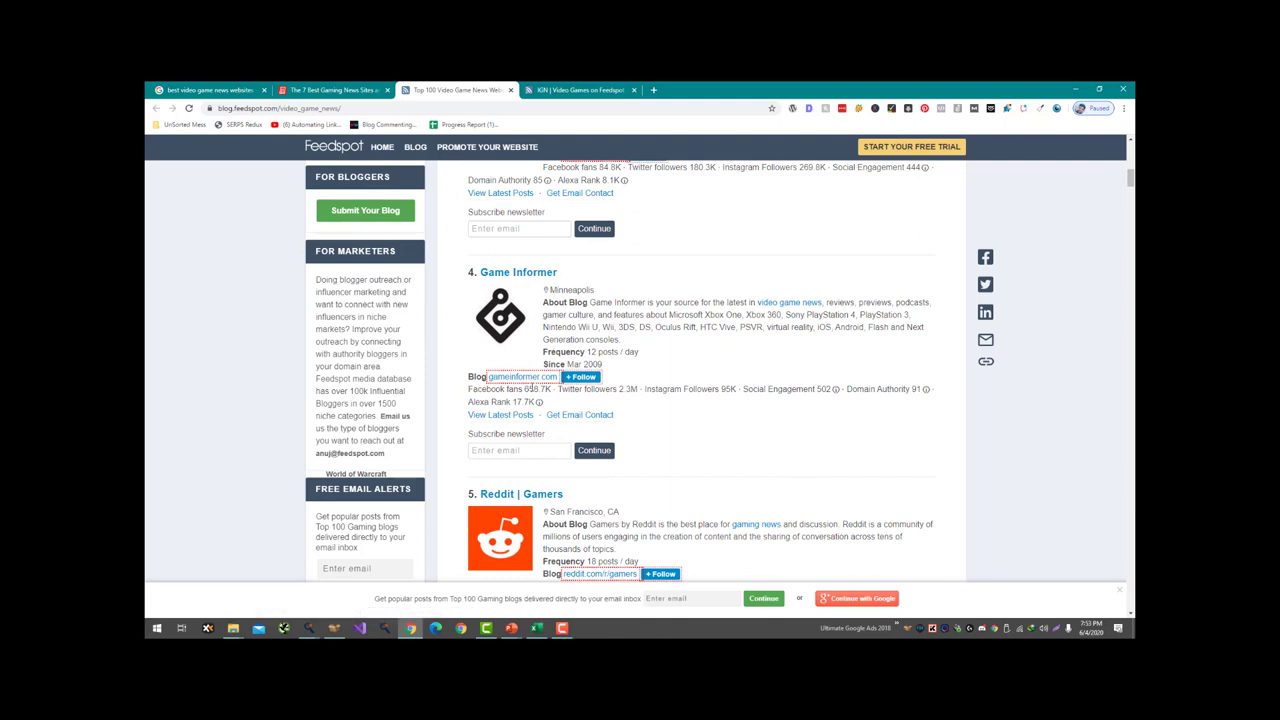
- Open Game Informer, Polygon, VG247 and Eurogamer in background tabs
{"action": "middle_click", "coordinate": [527, 377]}
{"action": "scroll", "coordinate": [578, 375], "scroll_direction": "down", "scroll_amount": 5}
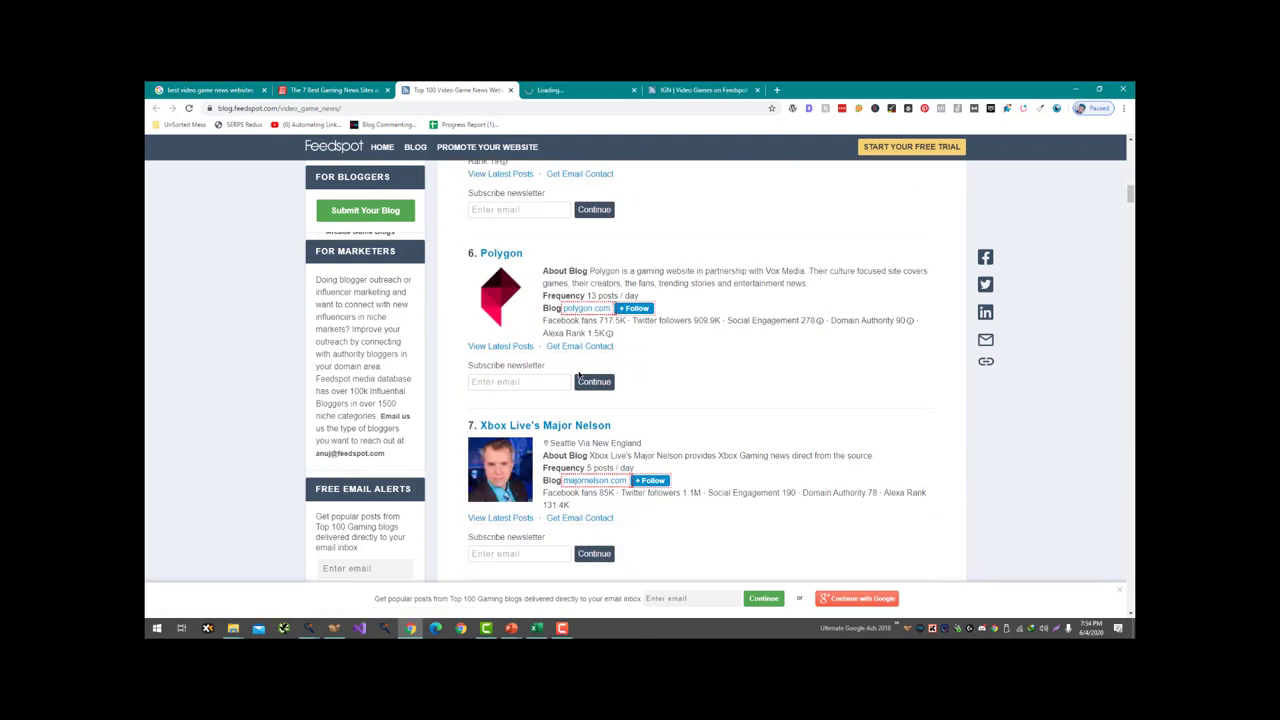
{"action": "middle_click", "coordinate": [581, 287]}
{"action": "scroll", "coordinate": [583, 290], "scroll_direction": "down", "scroll_amount": 3}
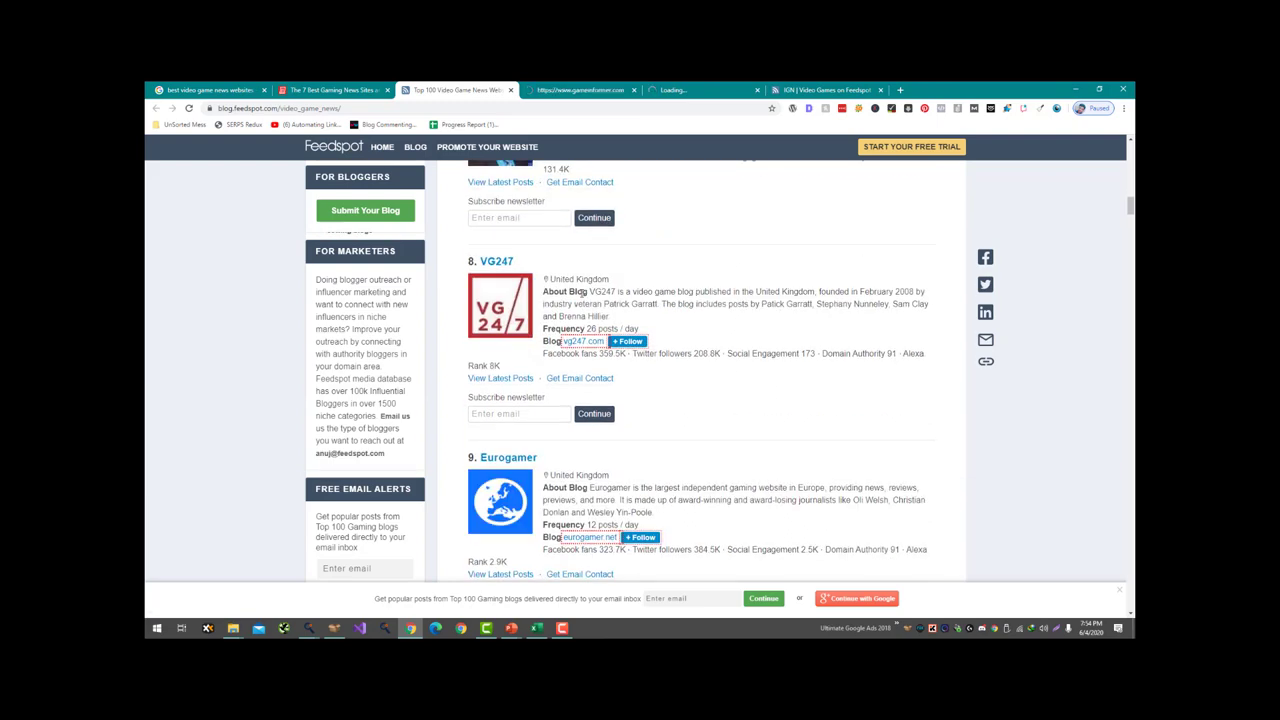
{"action": "scroll", "coordinate": [583, 290], "scroll_direction": "down", "scroll_amount": 1}
{"action": "middle_click", "coordinate": [582, 292]}
{"action": "scroll", "coordinate": [578, 305], "scroll_direction": "down", "scroll_amount": 1}
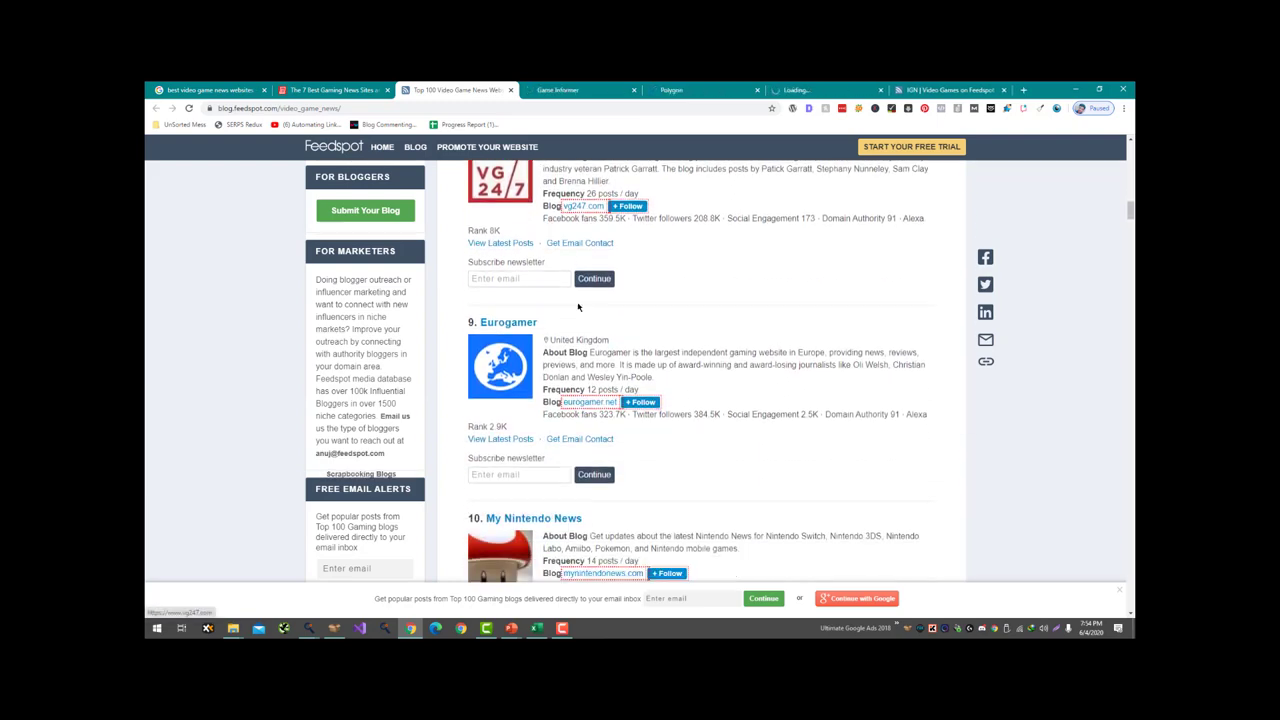
{"action": "middle_click", "coordinate": [592, 381]}
- Open My Nintendo News, CryMor Gaming, Official PlayStation Blog and Fextralife, then go to Game Informer
{"action": "scroll", "coordinate": [592, 381], "scroll_direction": "down", "scroll_amount": 3}
{"action": "middle_click", "coordinate": [588, 348]}
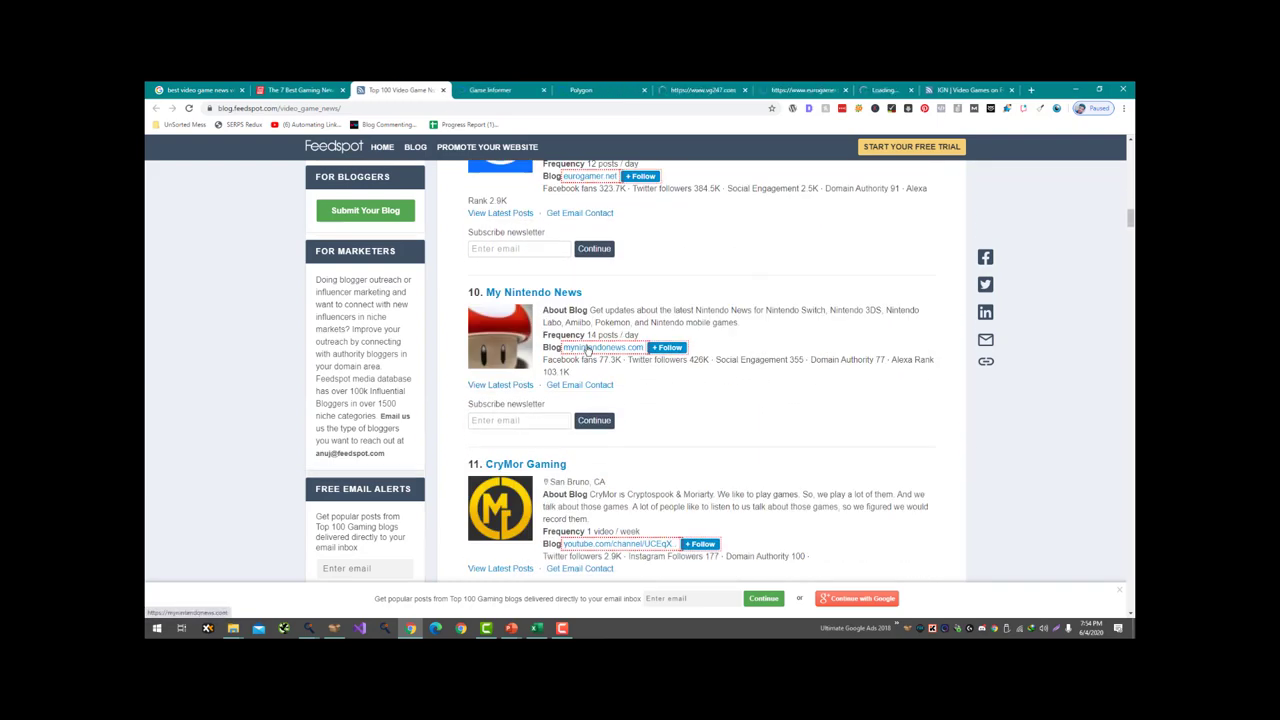
{"action": "scroll", "coordinate": [588, 348], "scroll_direction": "down", "scroll_amount": 2}
{"action": "middle_click", "coordinate": [590, 342]}
{"action": "scroll", "coordinate": [600, 300], "scroll_direction": "down", "scroll_amount": 4}
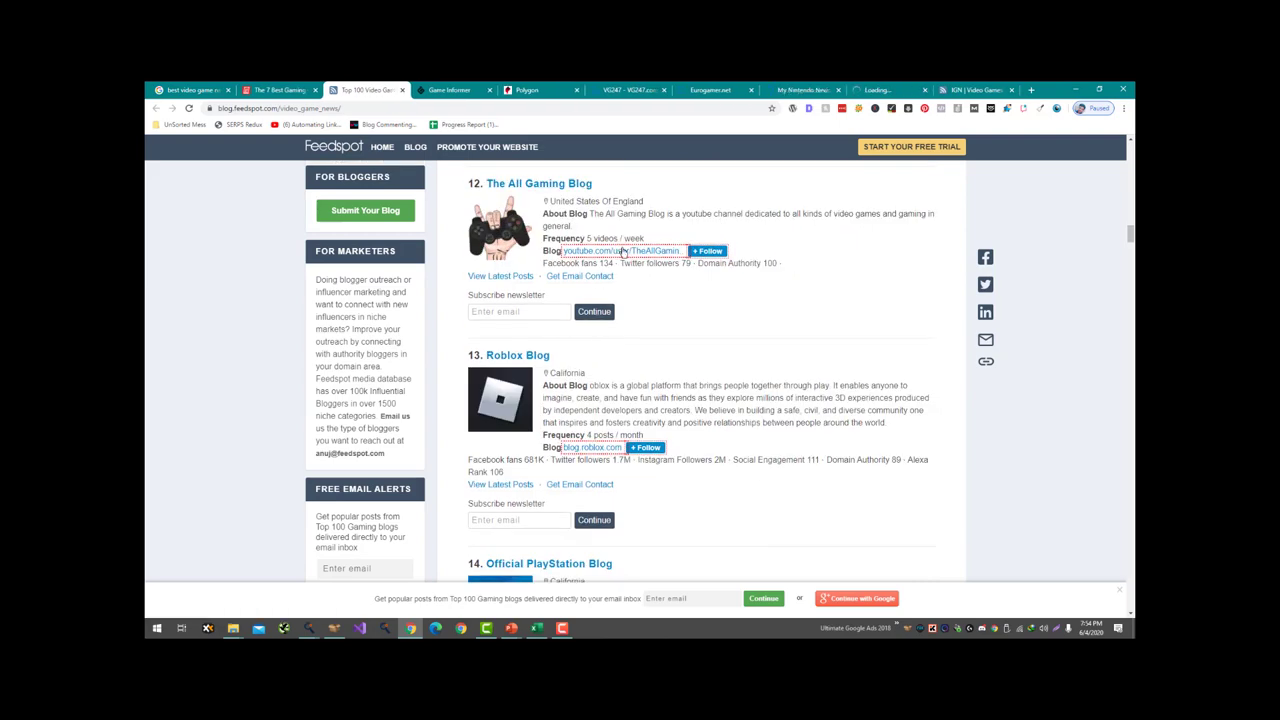
{"action": "scroll", "coordinate": [622, 253], "scroll_direction": "down", "scroll_amount": 2}
{"action": "middle_click", "coordinate": [610, 478]}
{"action": "scroll", "coordinate": [590, 400], "scroll_direction": "down", "scroll_amount": 7}
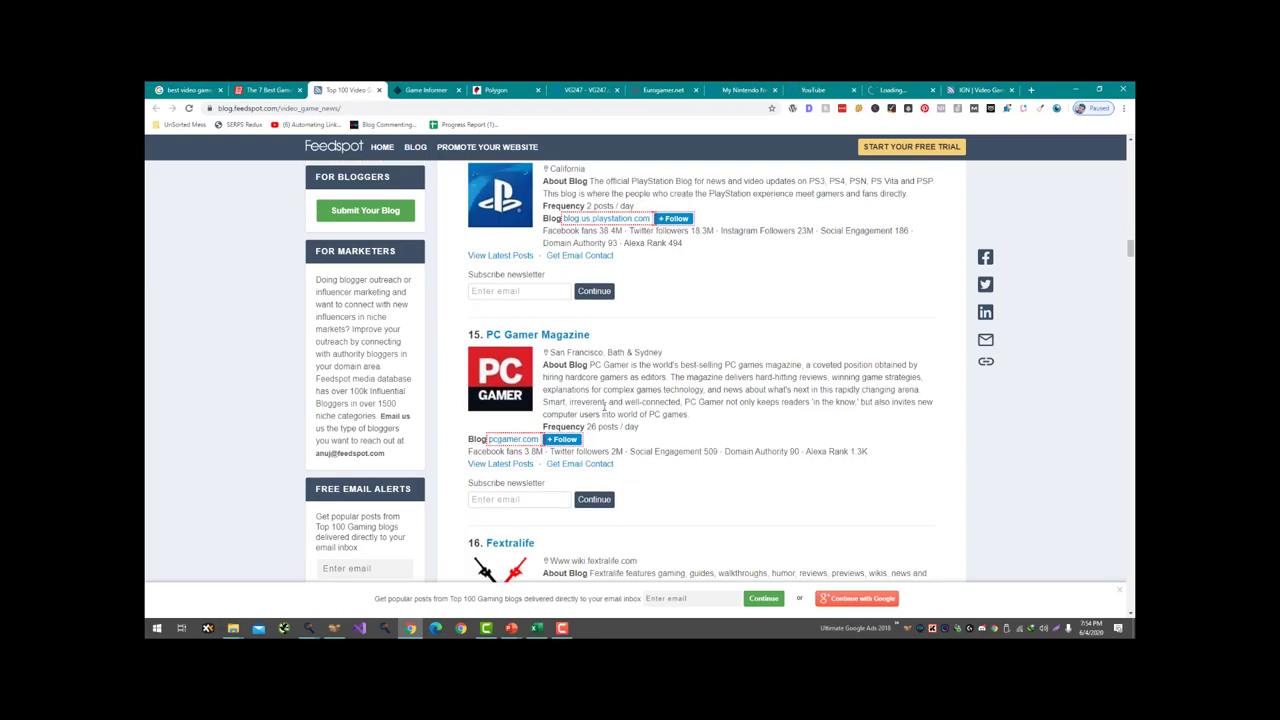
{"action": "middle_click", "coordinate": [587, 352]}
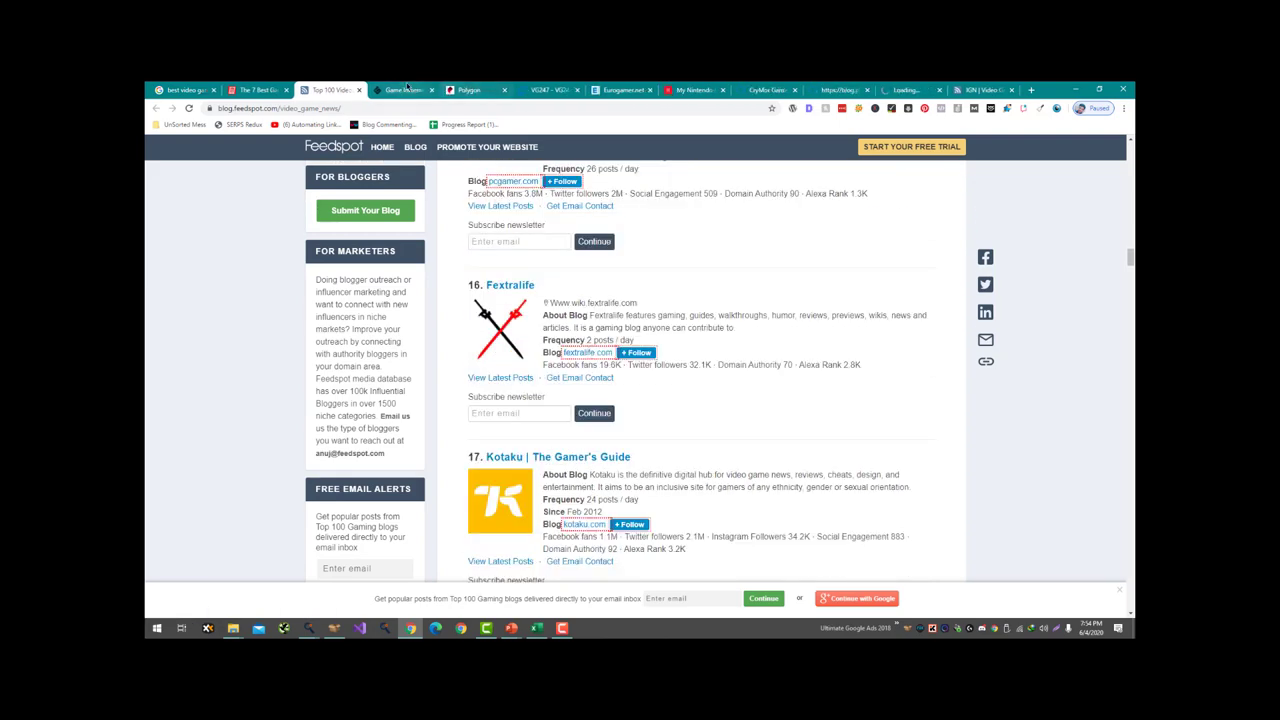
{"action": "key", "text": "ctrl+Tab"}
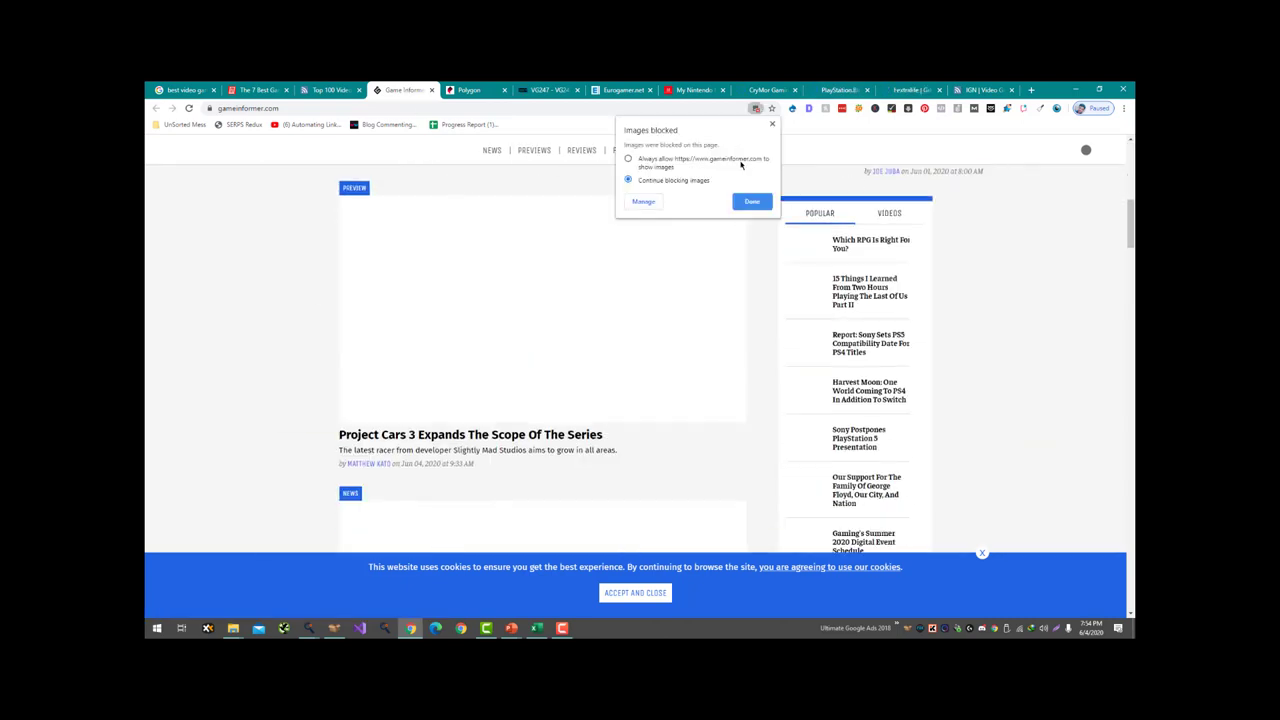
- Dismiss the blocked-images notice, view the Pressing Pause article, and return to the homepage
{"action": "left_click", "coordinate": [757, 201]}
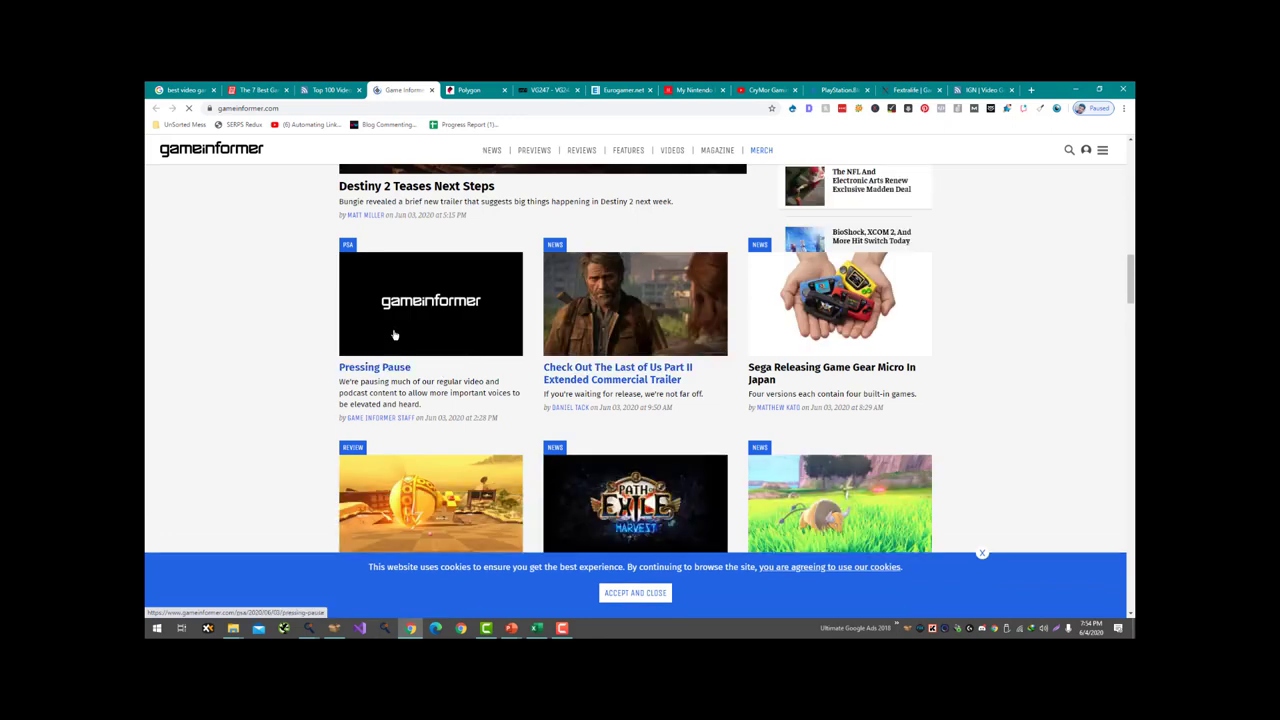
{"action": "left_click", "coordinate": [394, 334]}
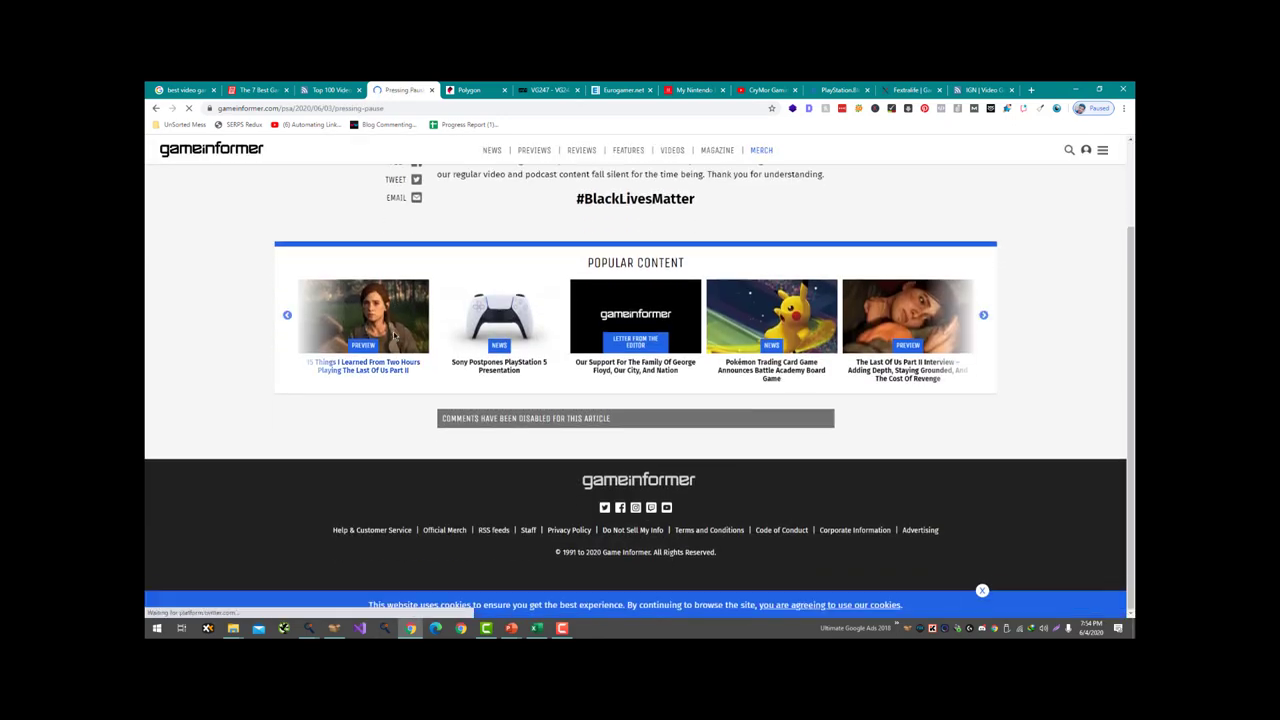
{"action": "scroll", "coordinate": [394, 336], "scroll_direction": "down", "scroll_amount": 3}
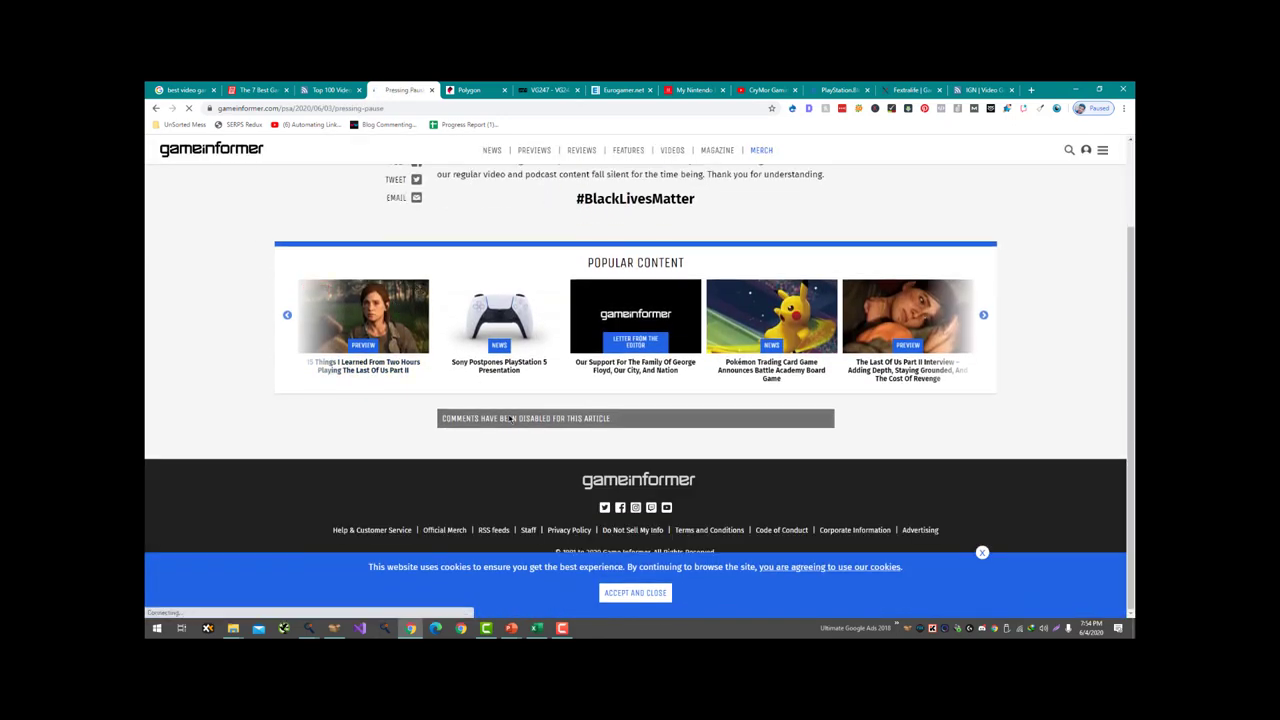
{"action": "left_click", "coordinate": [211, 148]}
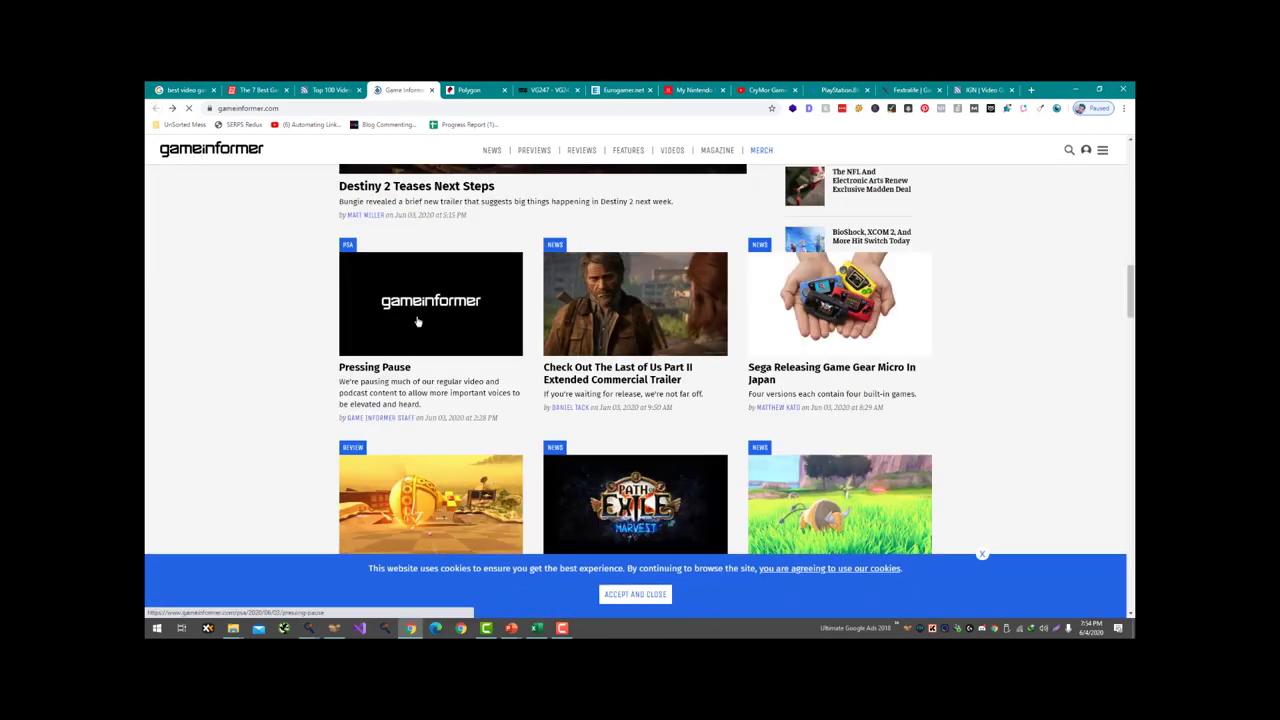
- Open the Golf With Your Friends review and expand its 3-comment section to start commenting
{"action": "scroll", "coordinate": [430, 340], "scroll_direction": "down", "scroll_amount": 3}
{"action": "left_click", "coordinate": [485, 315]}
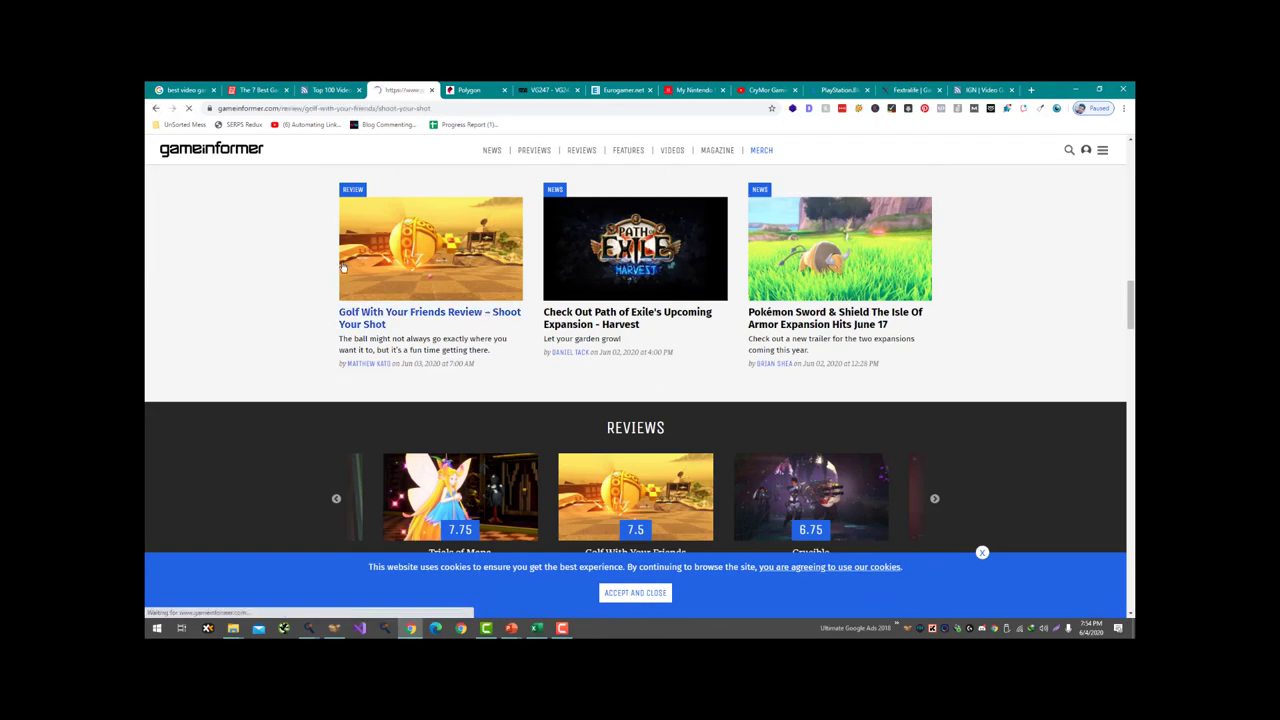
{"action": "scroll", "coordinate": [342, 274], "scroll_direction": "down", "scroll_amount": 5}
{"action": "scroll", "coordinate": [342, 274], "scroll_direction": "down", "scroll_amount": 10}
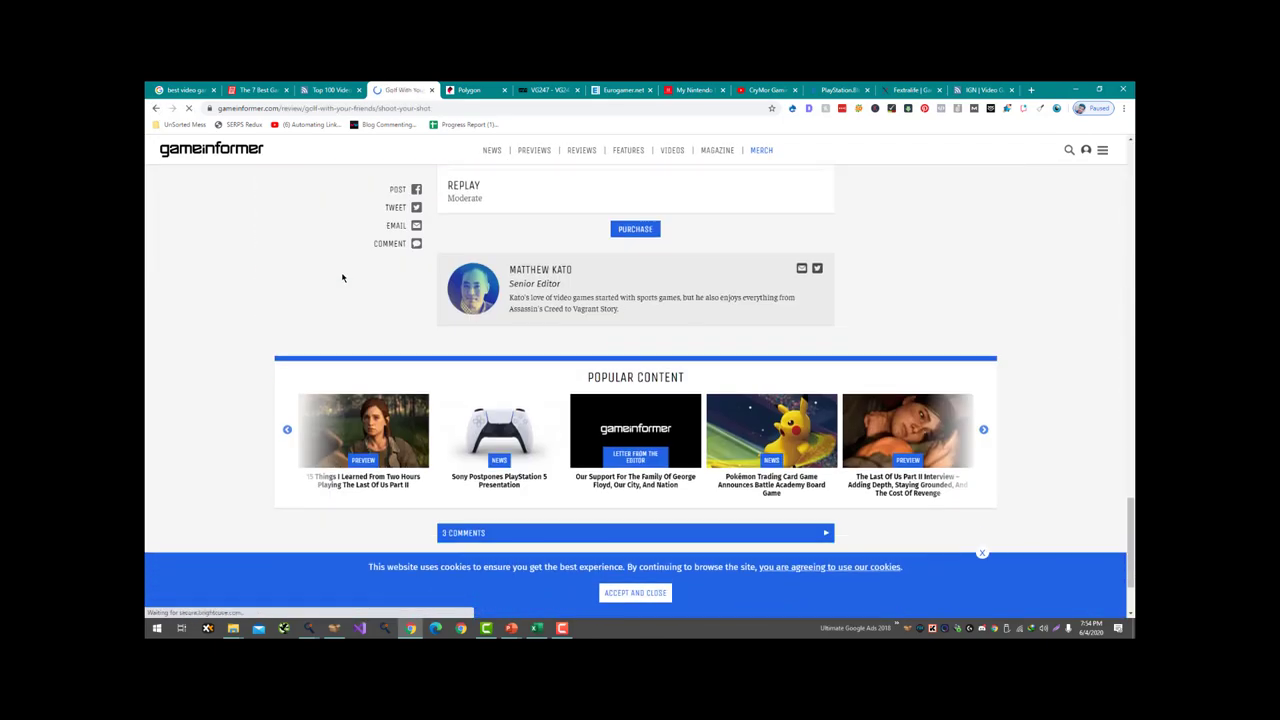
{"action": "left_click", "coordinate": [616, 417]}
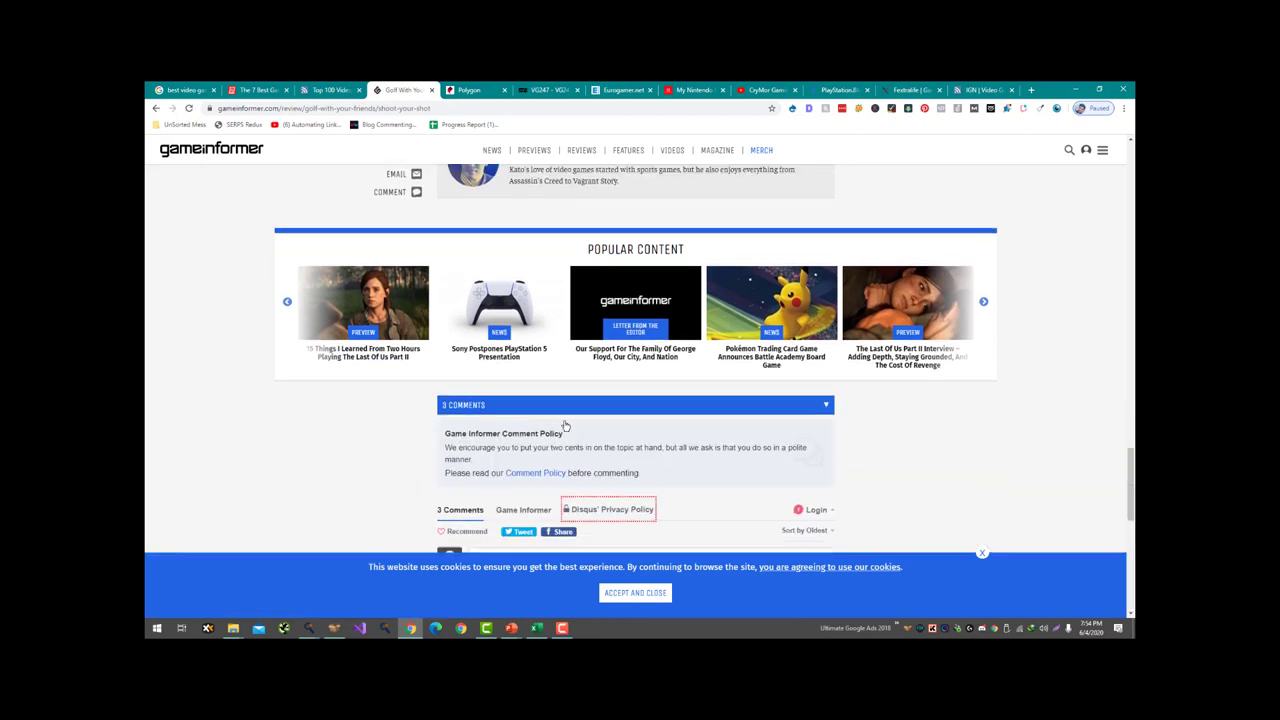
{"action": "scroll", "coordinate": [616, 300], "scroll_direction": "down", "scroll_amount": 3}
{"action": "left_click", "coordinate": [616, 260]}
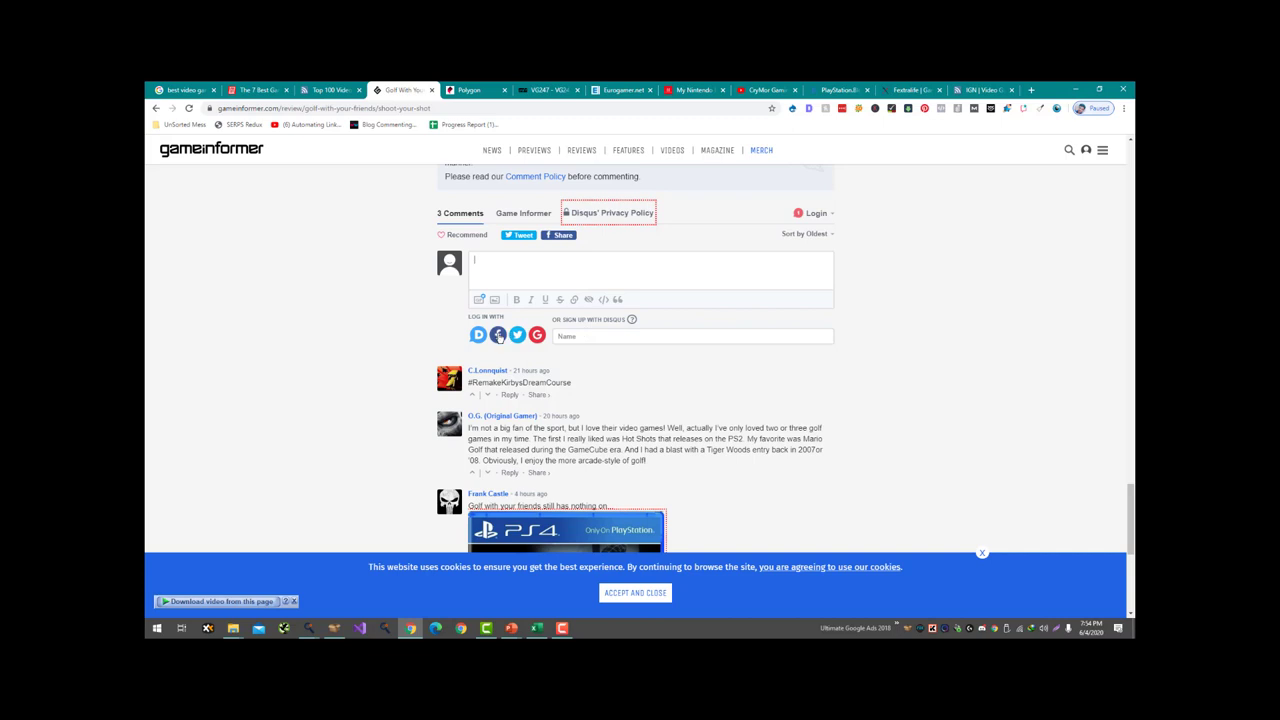
- Log in to Disqus with the account e-mail and password, passing the robot check
{"action": "left_click", "coordinate": [478, 334]}
{"action": "left_click", "coordinate": [645, 362]}
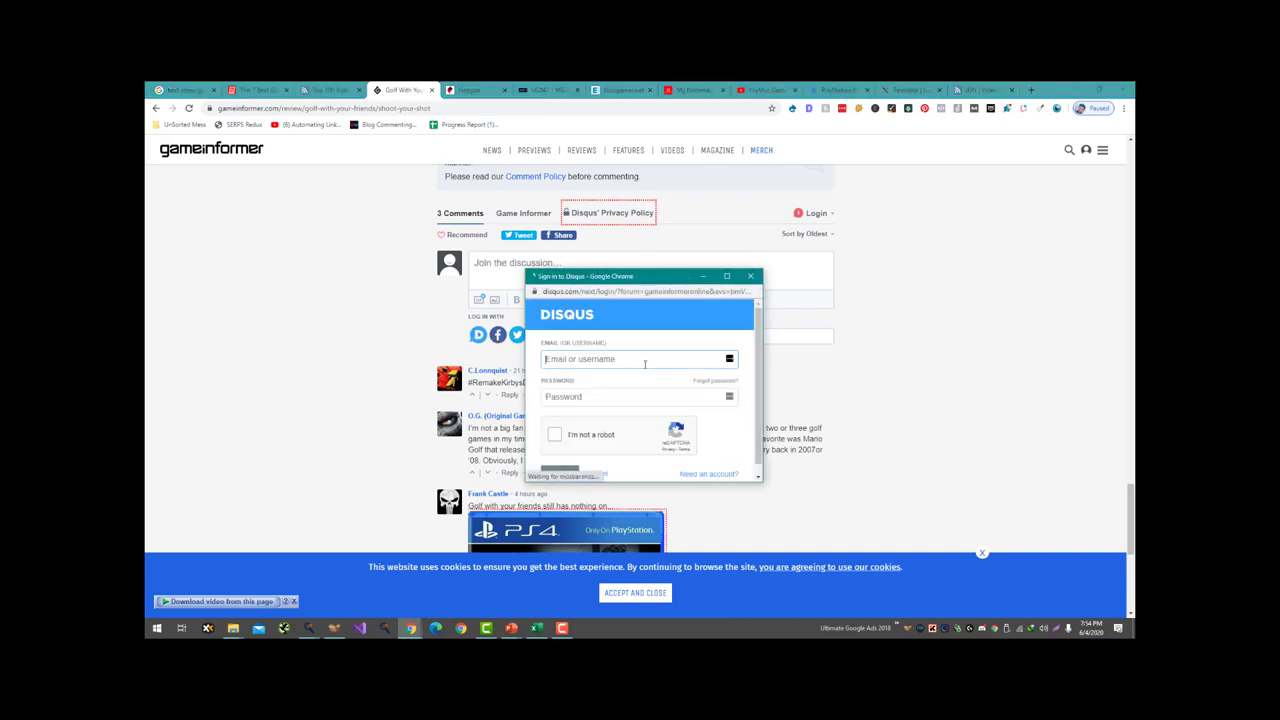
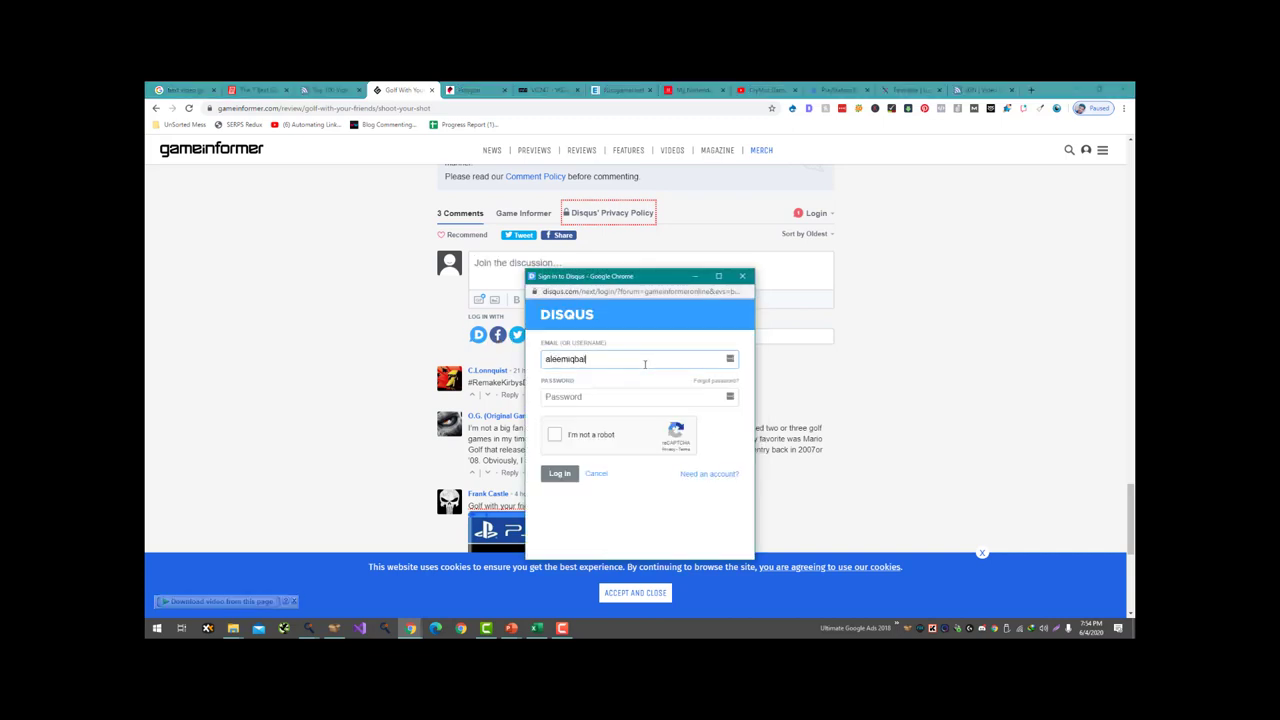
{"action": "key", "text": "Tab"}
{"action": "type", "text": "••••"}
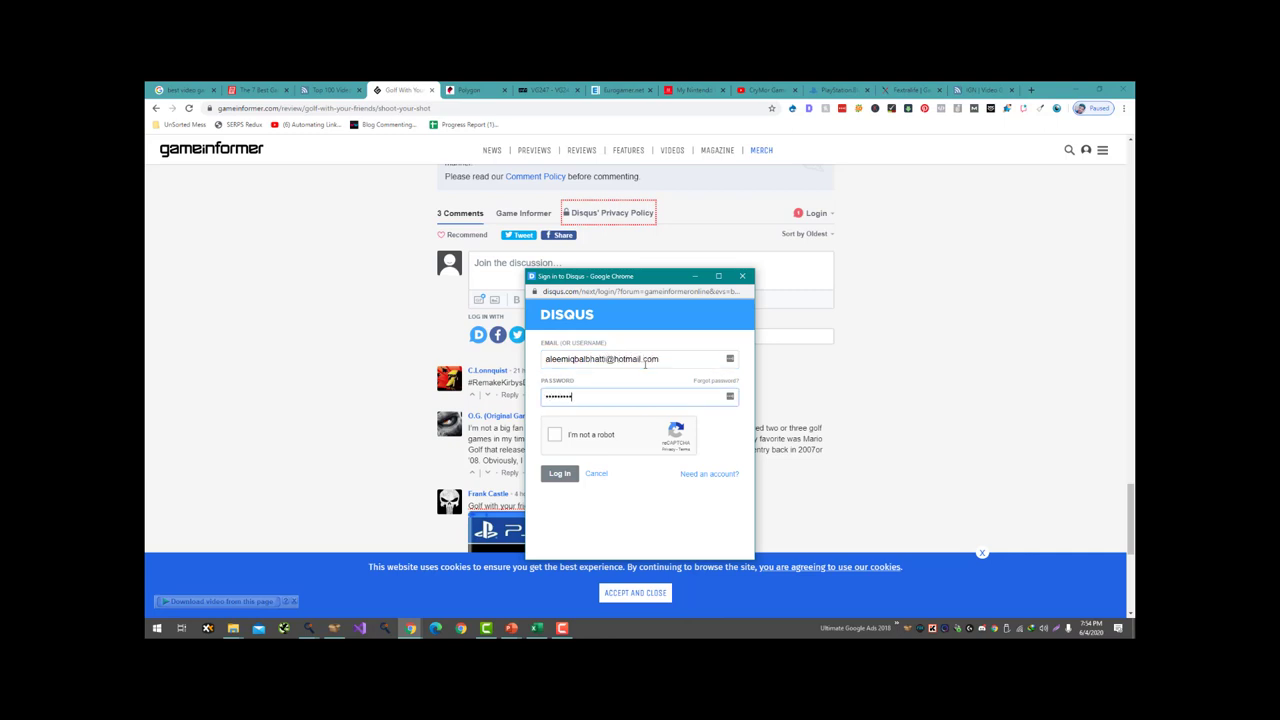
{"action": "key", "text": "Tab"}
{"action": "key", "text": "Tab"}
{"action": "left_click", "coordinate": [555, 434]}
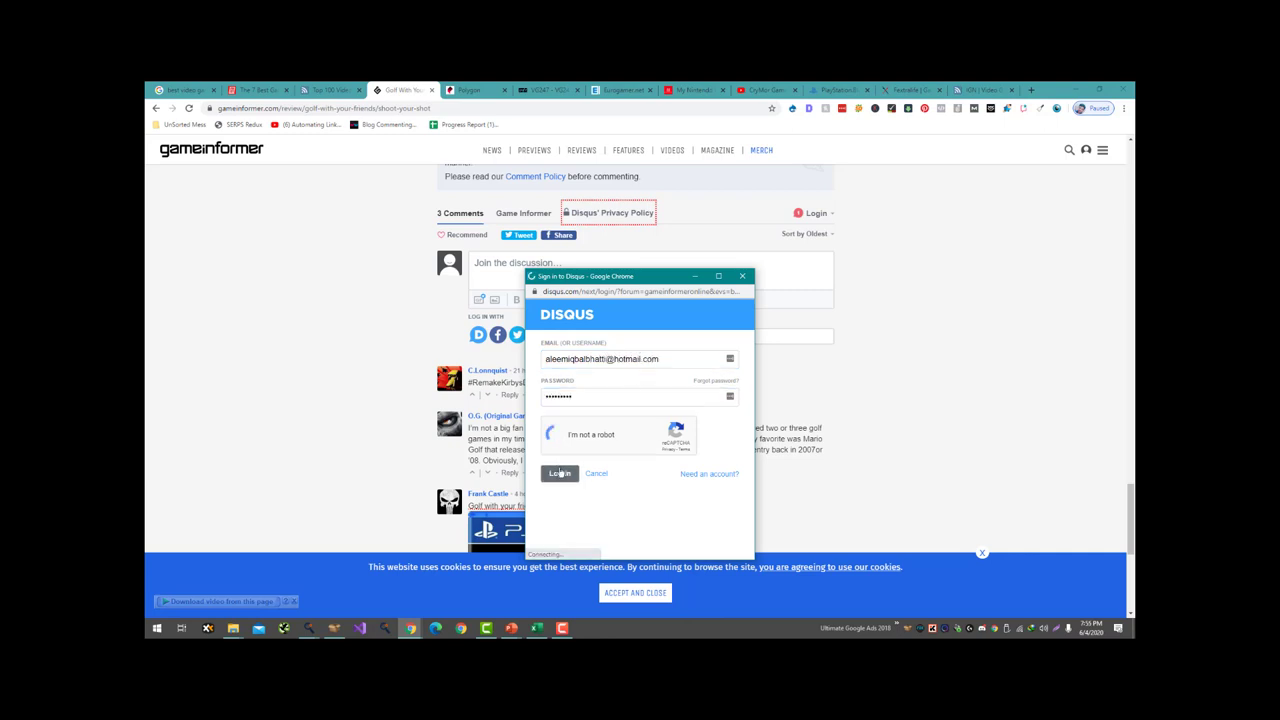
{"action": "left_click", "coordinate": [560, 476]}
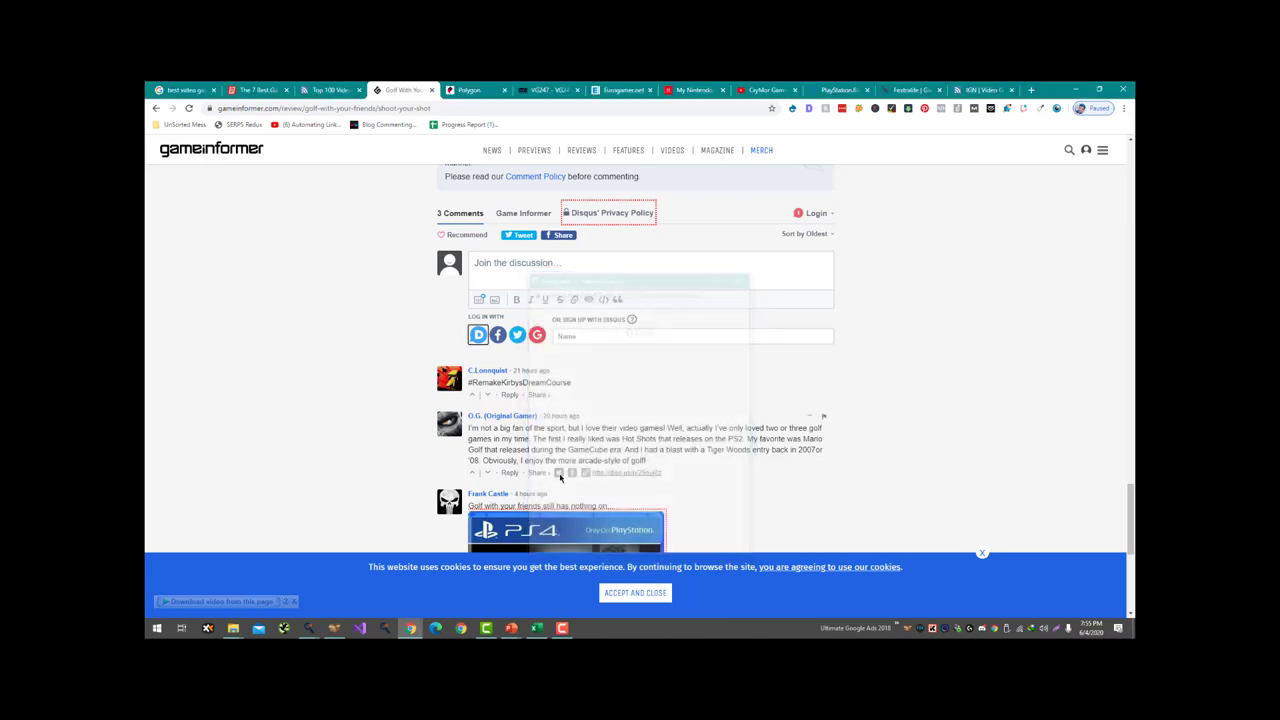
{"action": "left_click", "coordinate": [617, 265]}
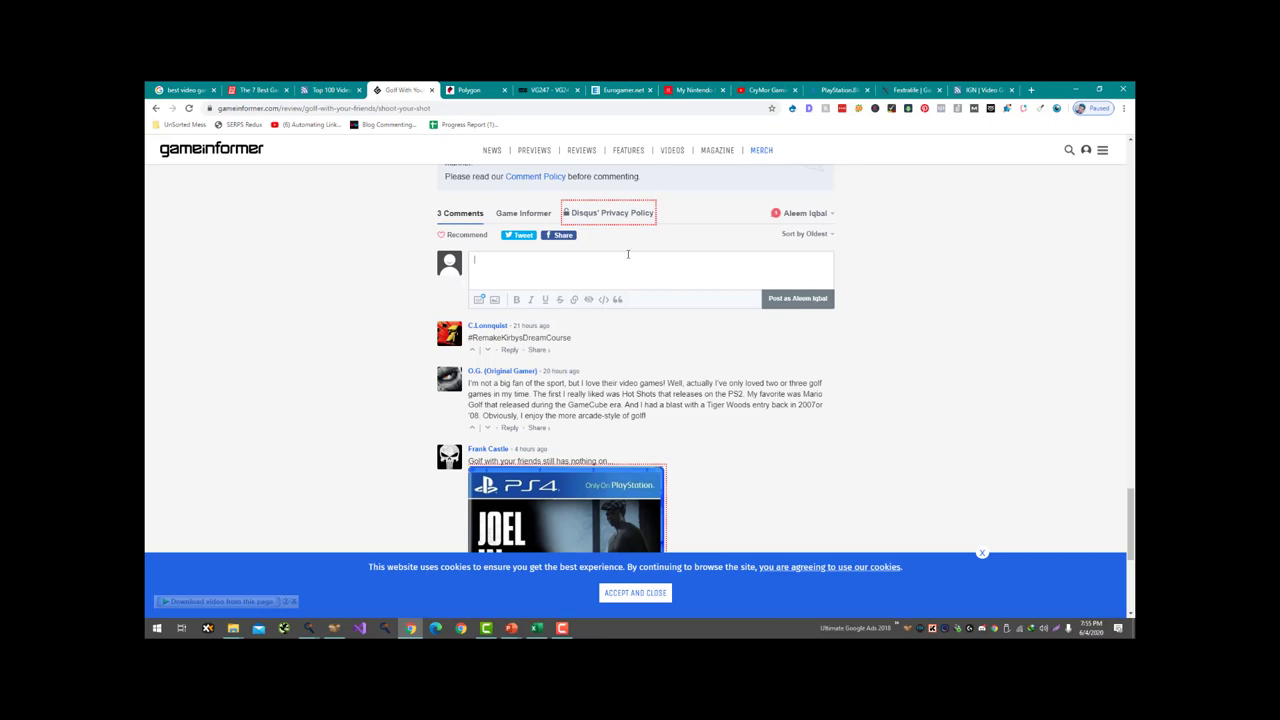
{"action": "key", "text": "ctrl+t"}
- Go to disqus.com and open the Profile section of the account settings
{"action": "type", "text": "disqus.com"}
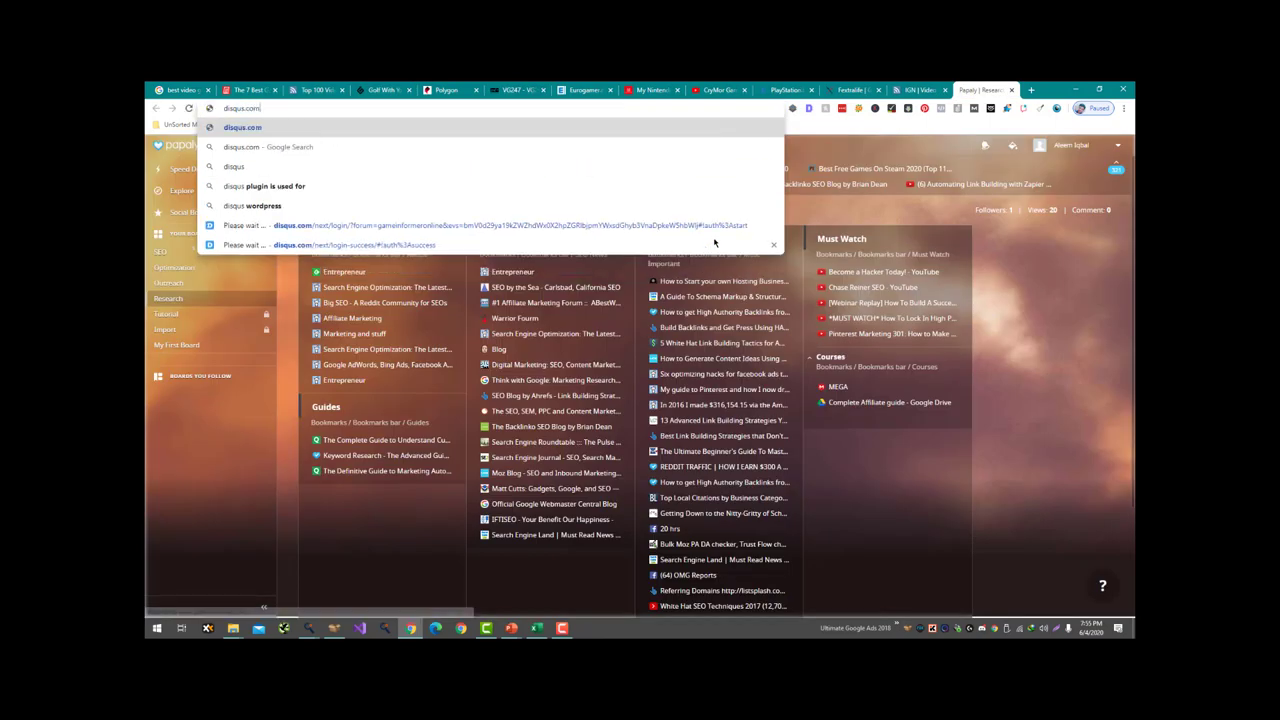
{"action": "key", "text": "Return"}
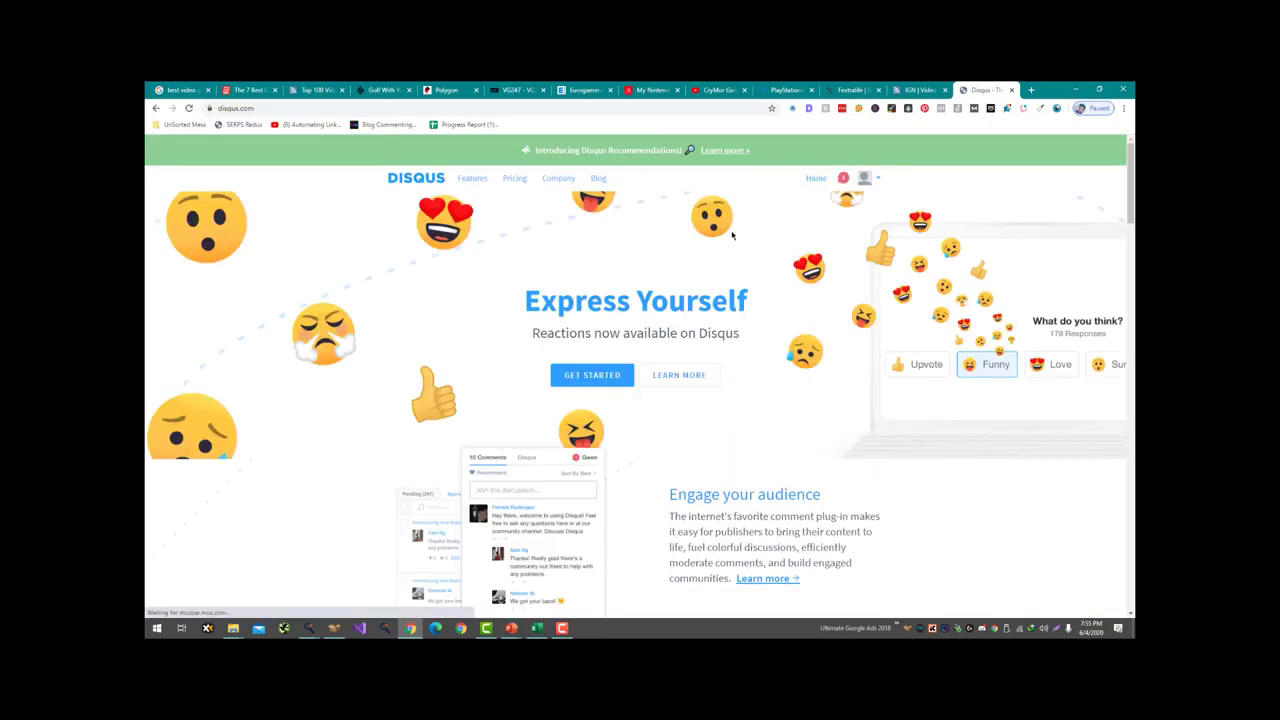
{"action": "left_click", "coordinate": [871, 181]}
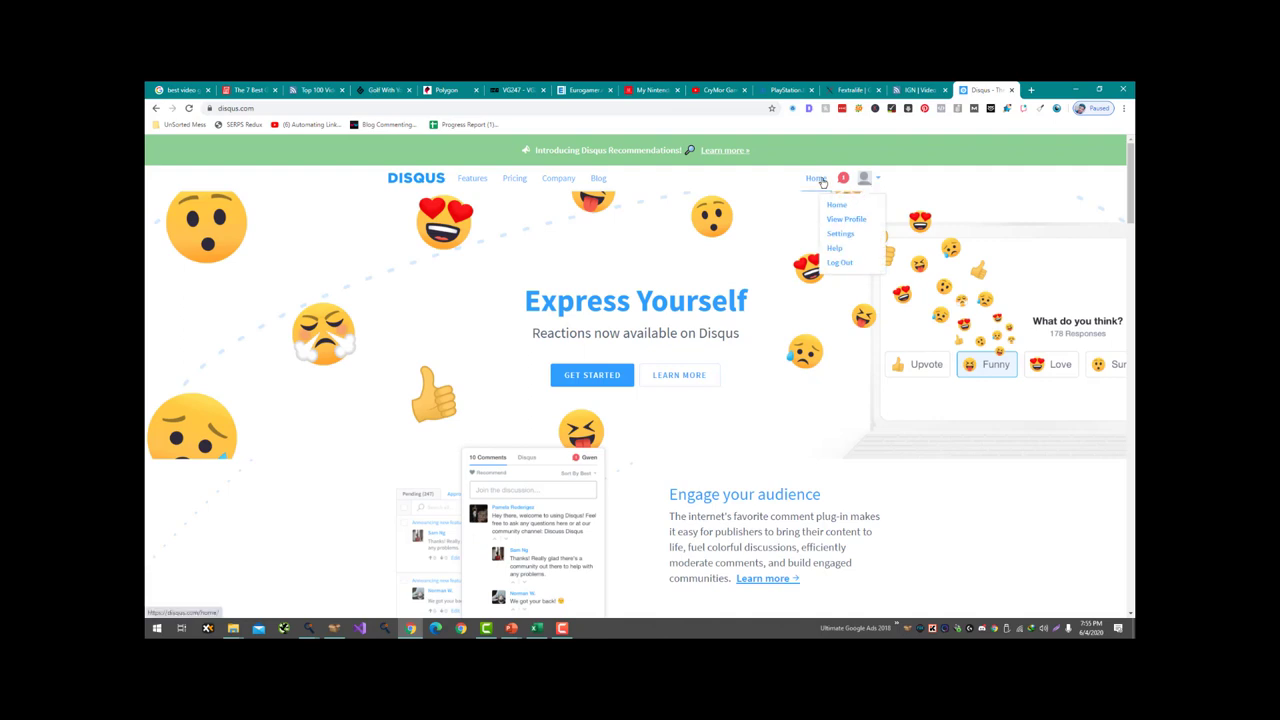
{"action": "left_click", "coordinate": [840, 234]}
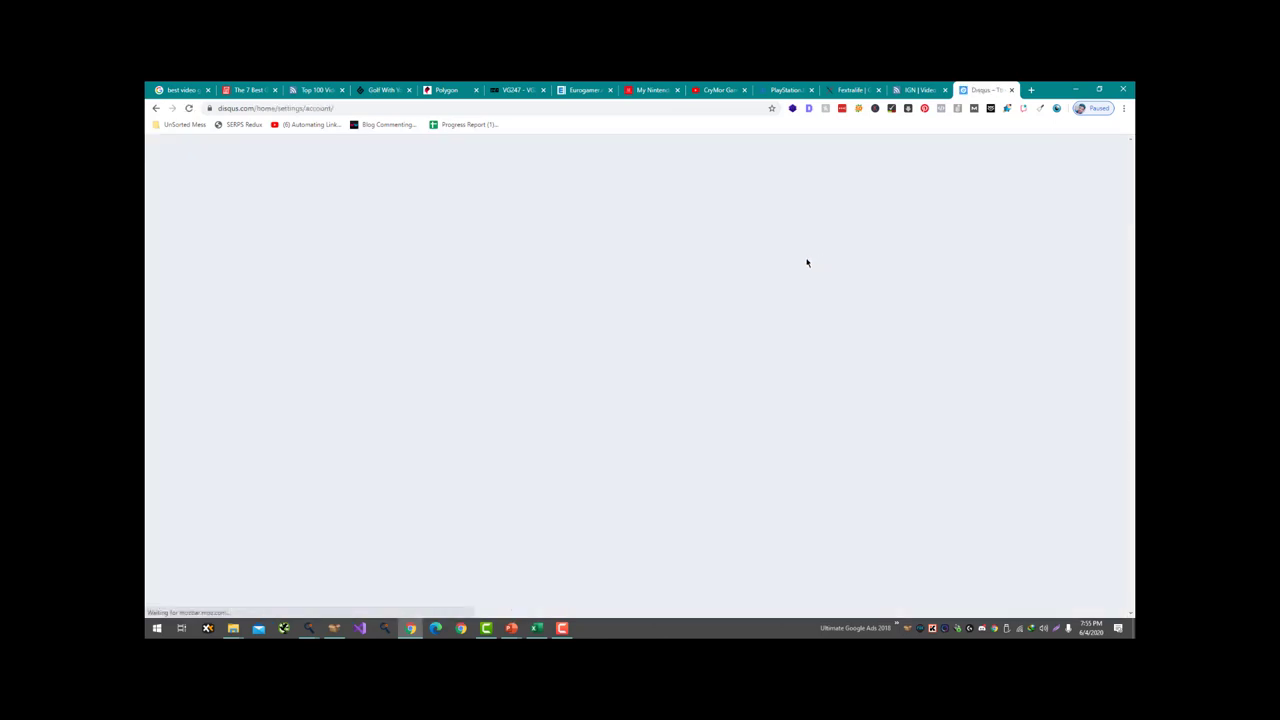
{"action": "scroll", "coordinate": [440, 286], "scroll_direction": "down", "scroll_amount": 4}
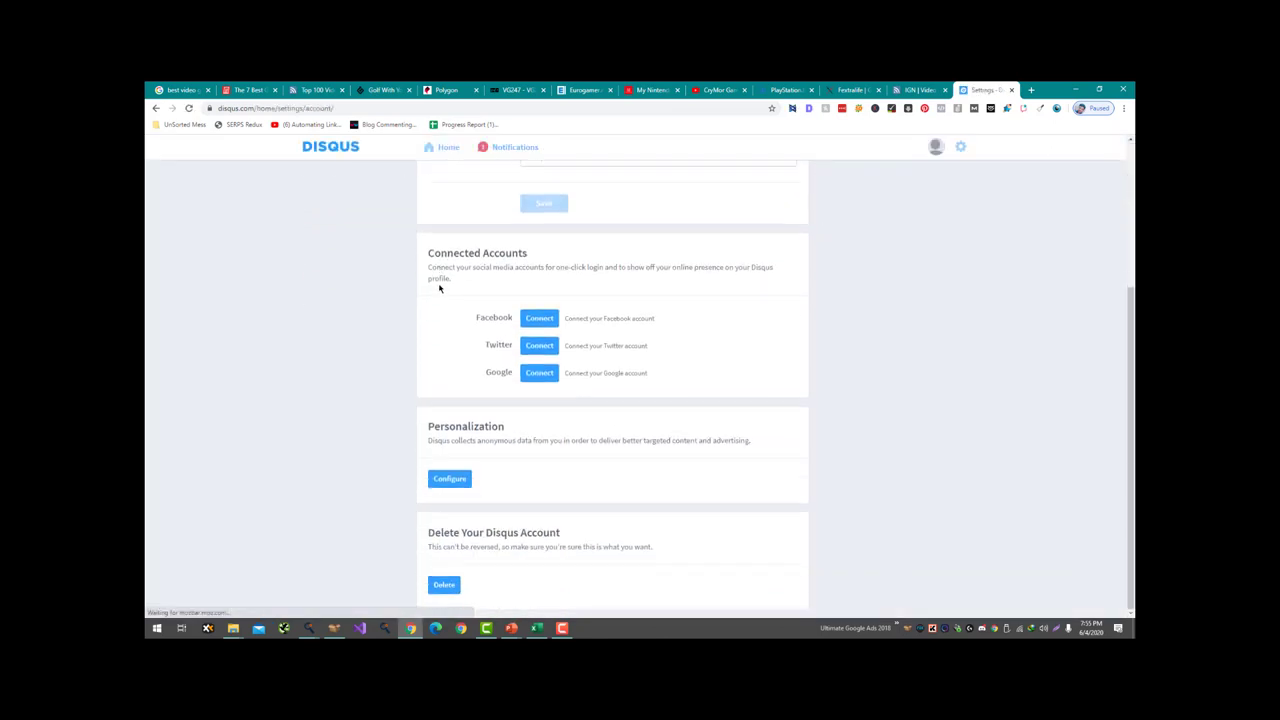
{"action": "scroll", "coordinate": [440, 286], "scroll_direction": "up", "scroll_amount": 4}
{"action": "left_click", "coordinate": [374, 179]}
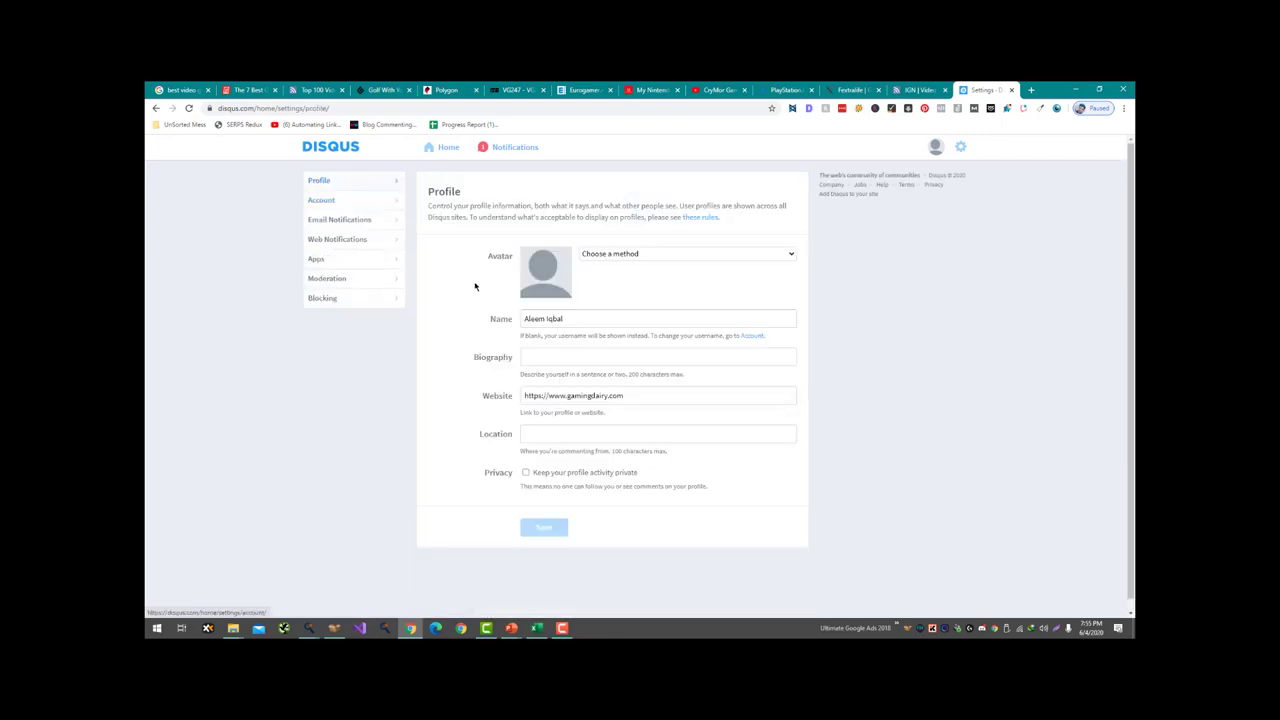
- Upload an image from the computer as the avatar and save the profile
{"action": "left_click", "coordinate": [790, 253]}
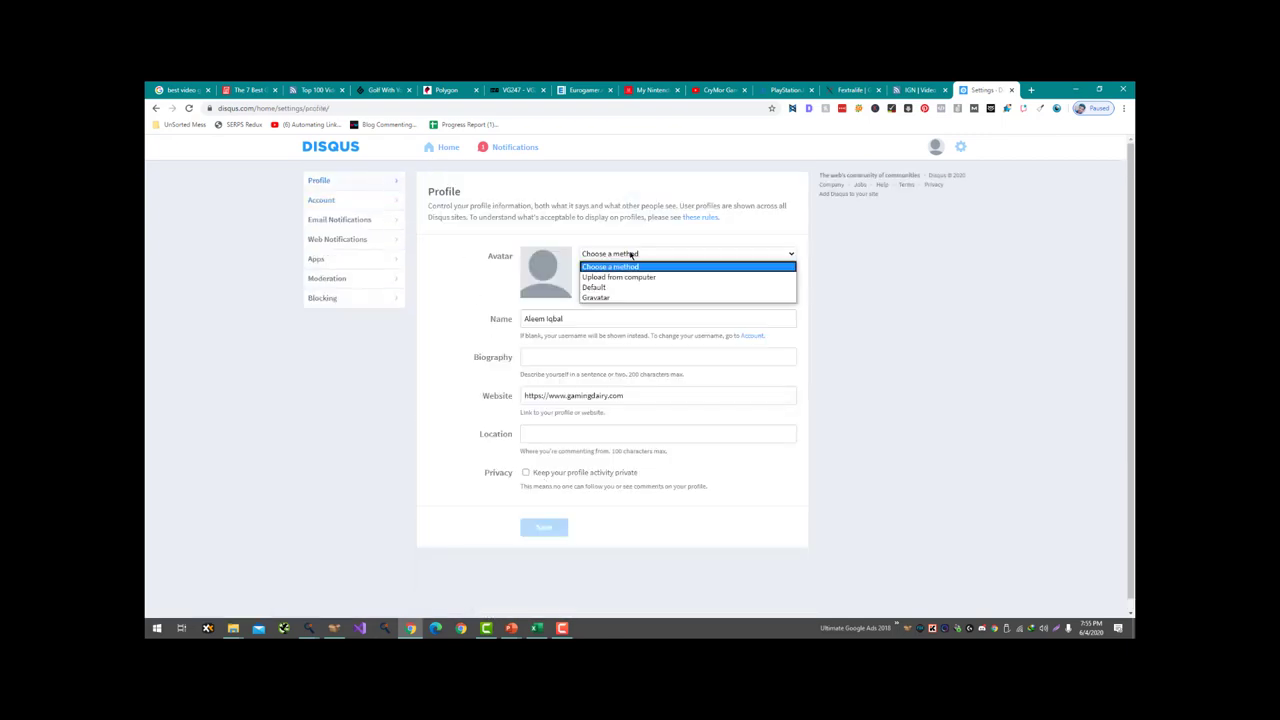
{"action": "left_click", "coordinate": [620, 285]}
{"action": "left_click", "coordinate": [603, 276]}
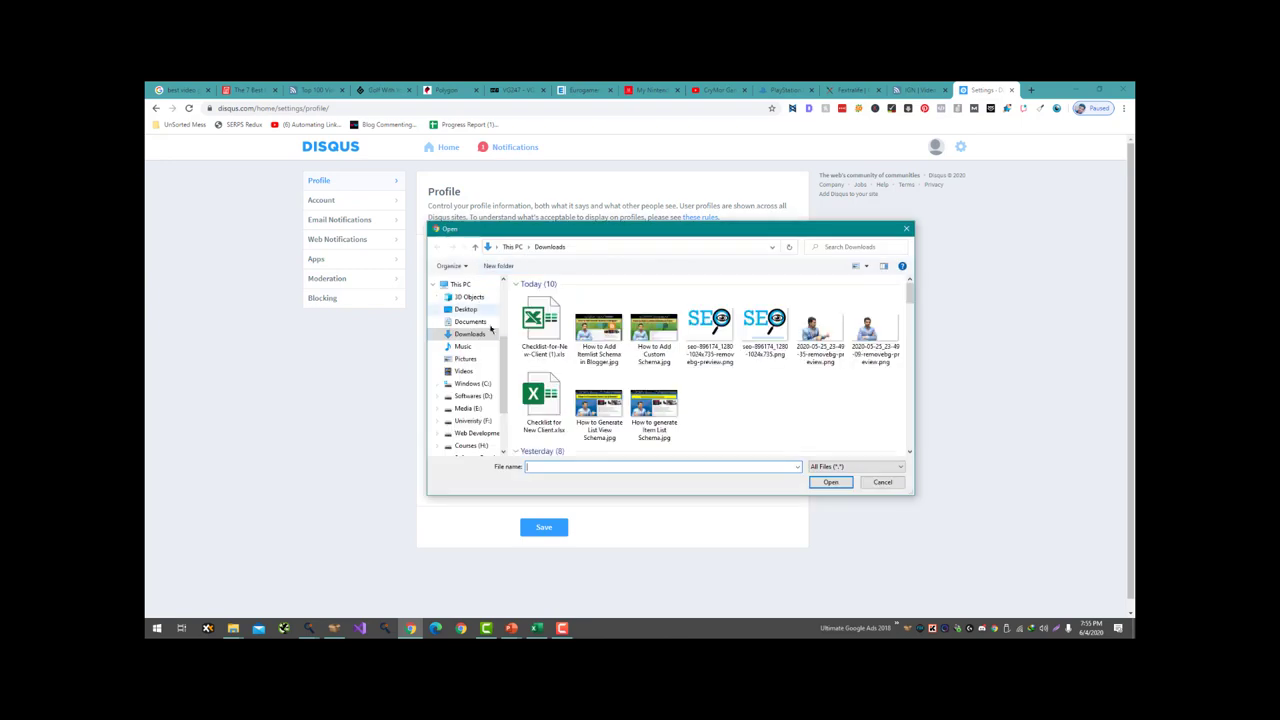
{"action": "double_click", "coordinate": [870, 340]}
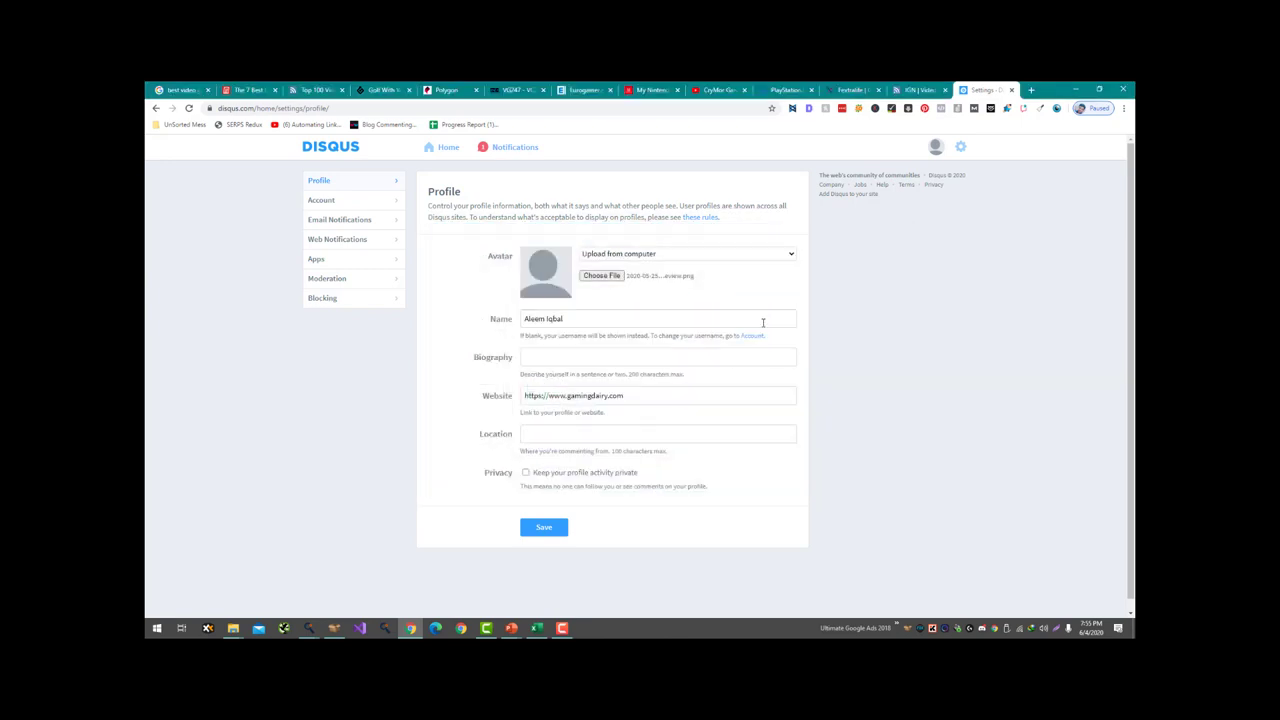
{"action": "left_click", "coordinate": [540, 526]}
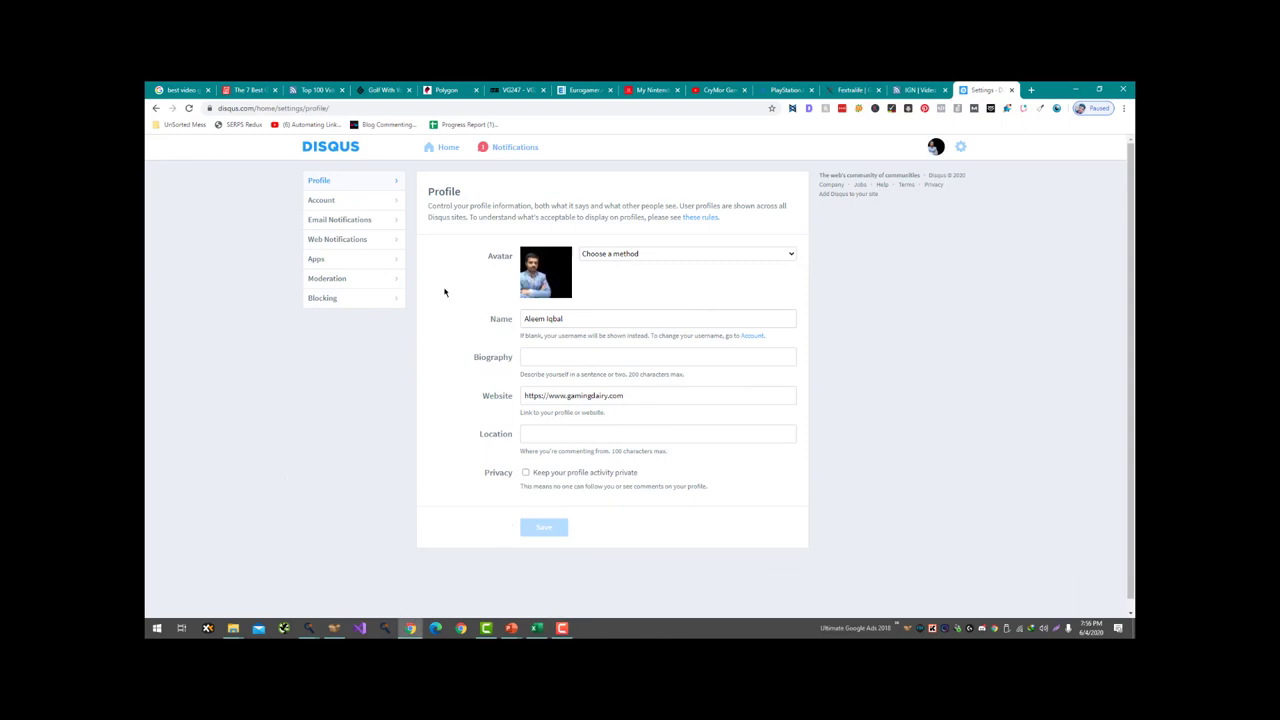
- Re-upload the first image in Downloads as the avatar and save the profile again
{"action": "left_click", "coordinate": [617, 254]}
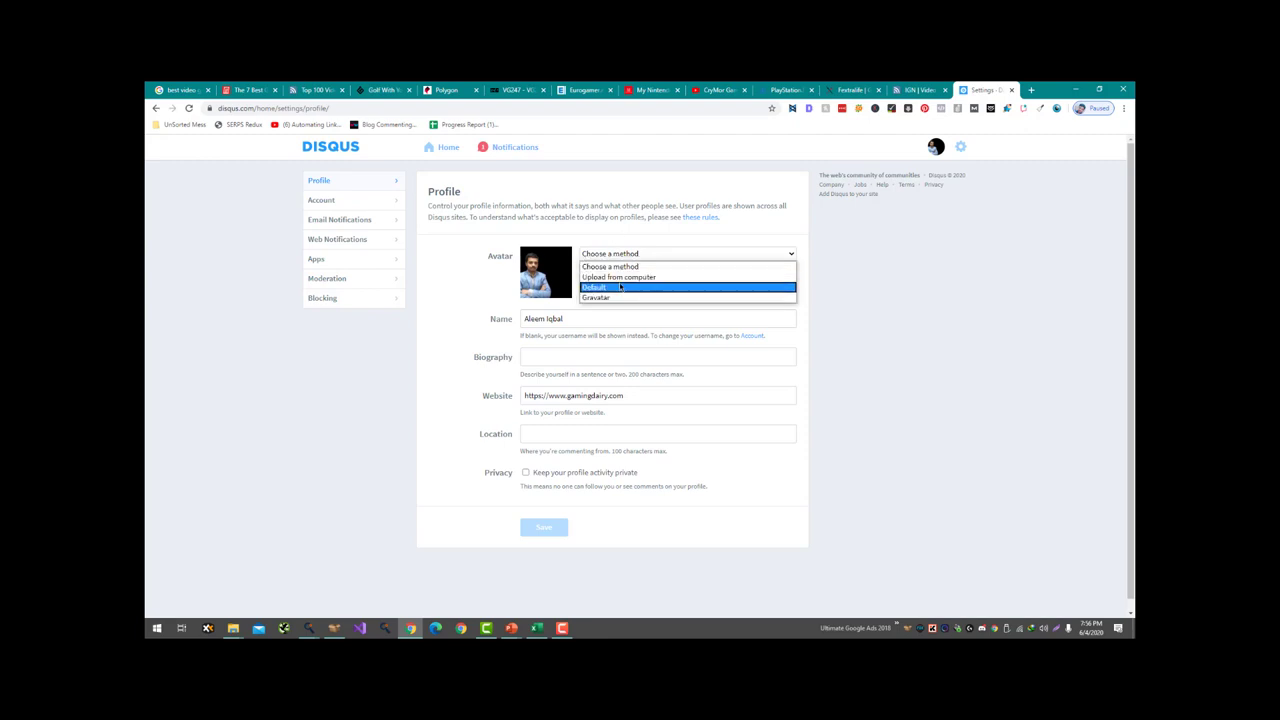
{"action": "left_click", "coordinate": [617, 285]}
{"action": "left_click", "coordinate": [603, 276]}
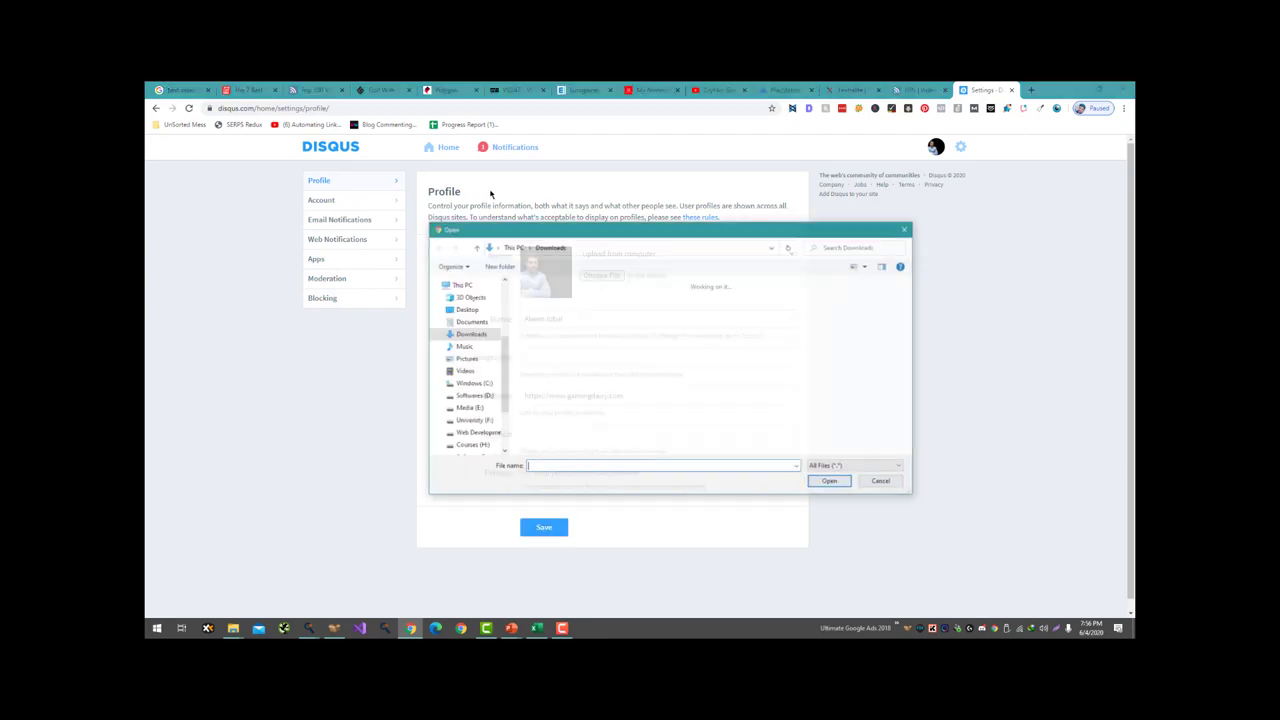
{"action": "double_click", "coordinate": [550, 335]}
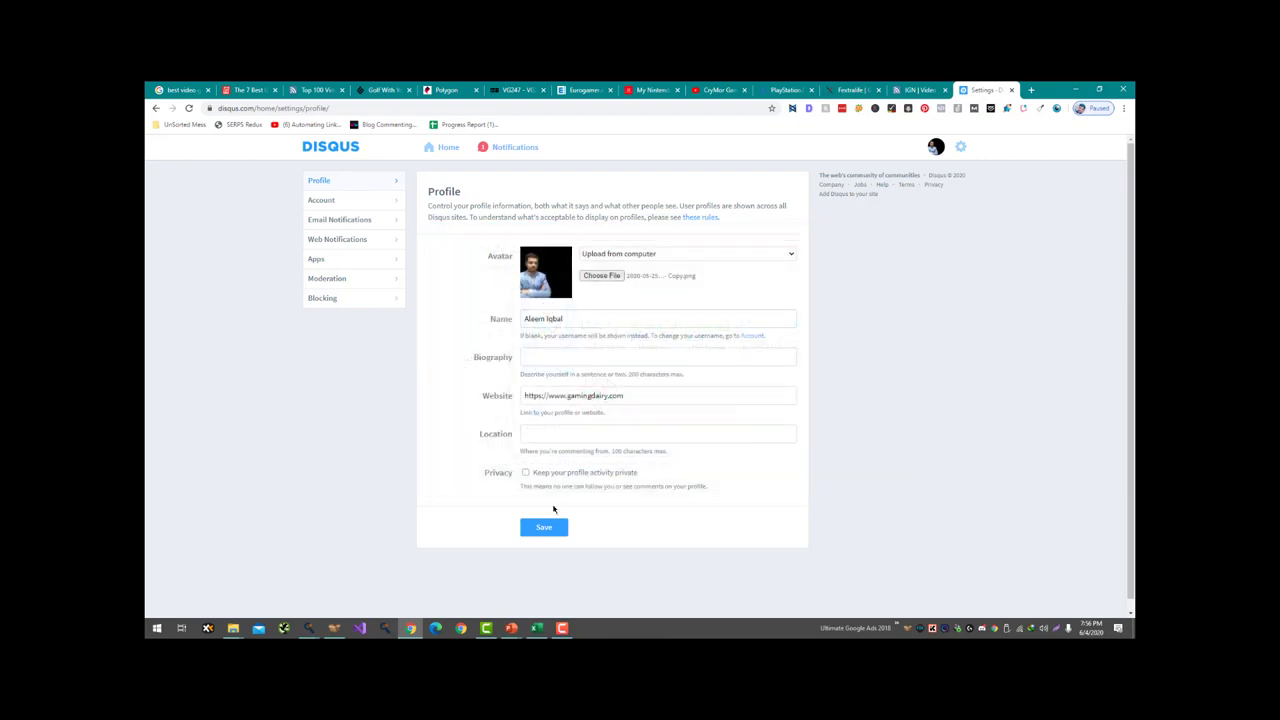
{"action": "left_click", "coordinate": [608, 276]}
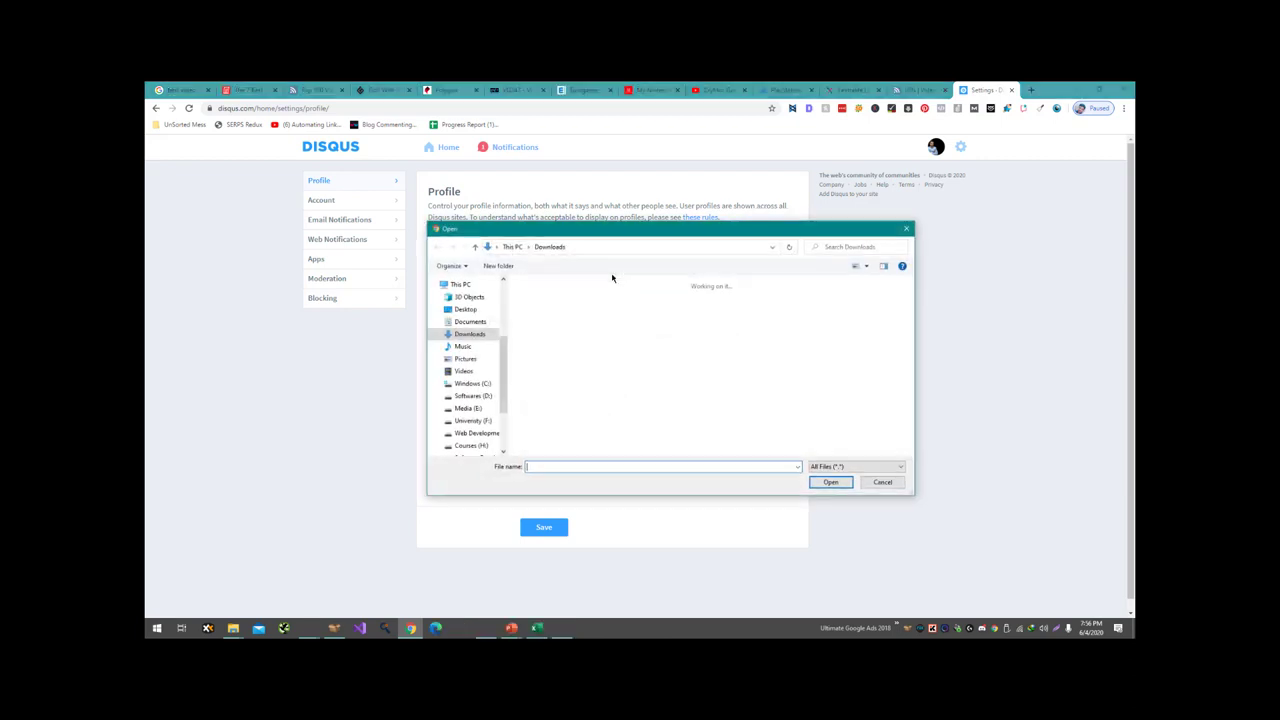
{"action": "double_click", "coordinate": [543, 323]}
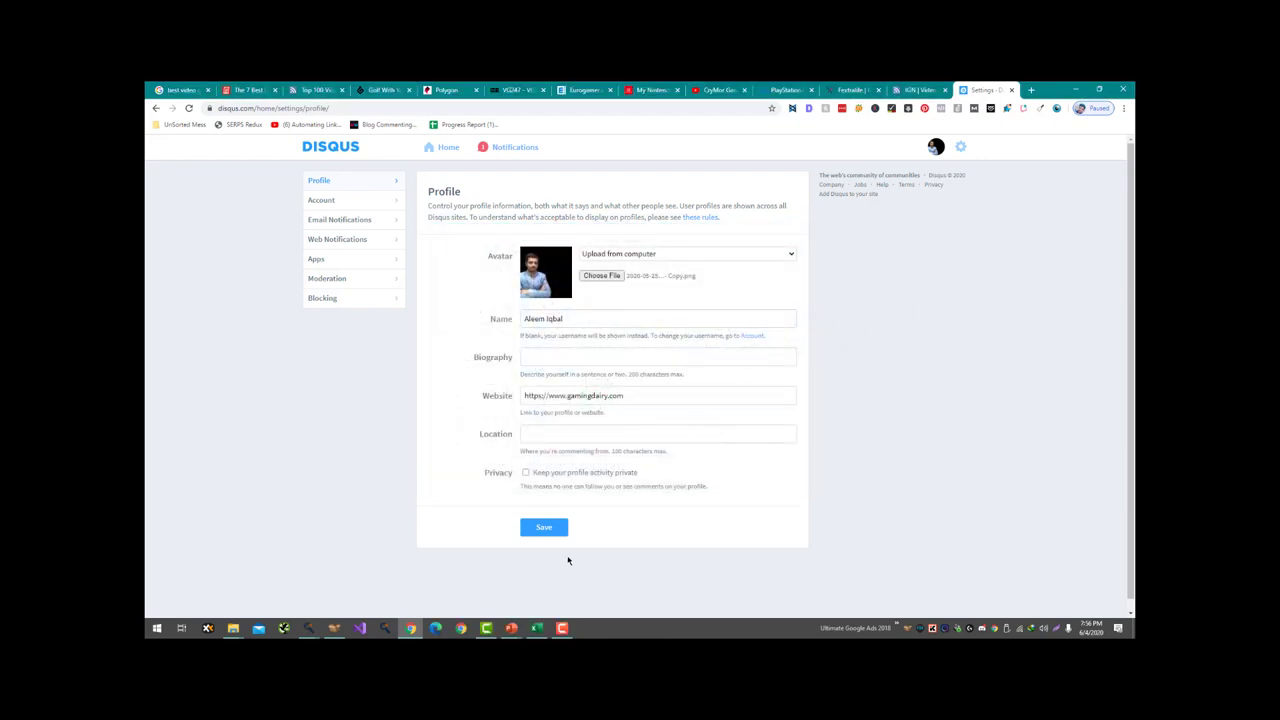
{"action": "left_click", "coordinate": [552, 529]}
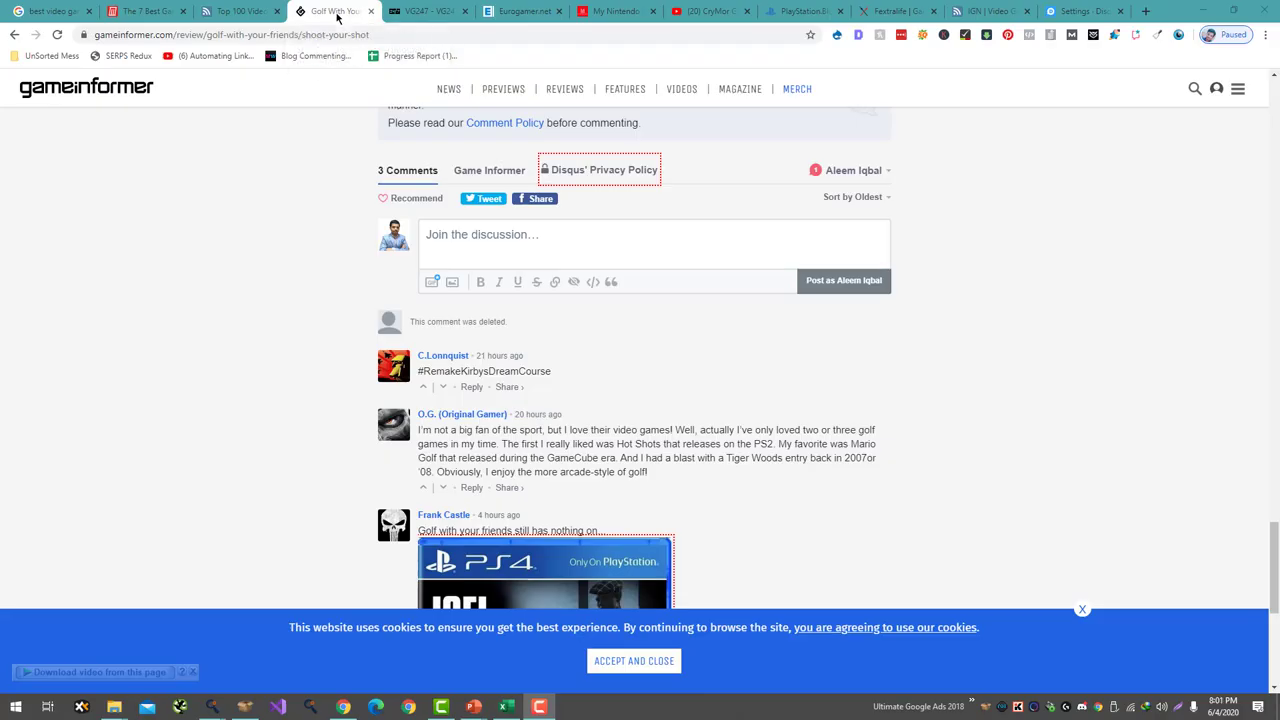
- Write a comment about Golf With Your Friends, motherboard problems and suggested motherboards
{"action": "left_click", "coordinate": [444, 231]}
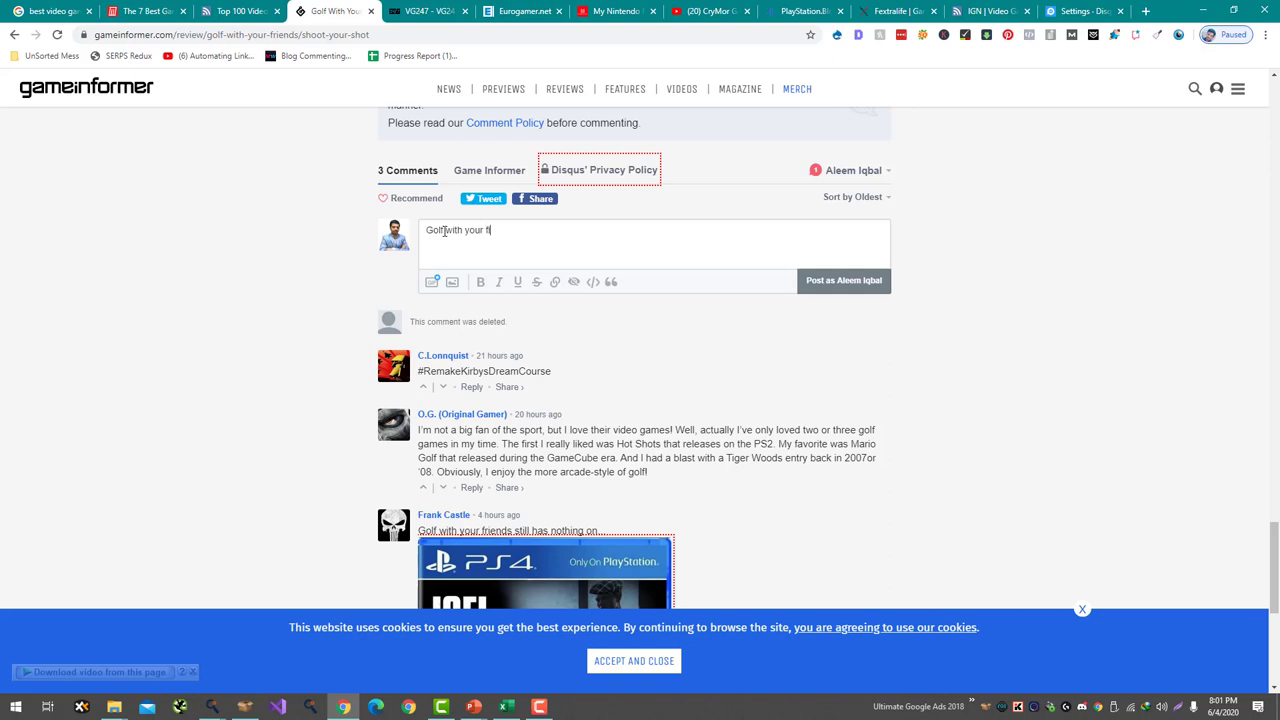
{"action": "type", "text": "Golf with your friends is a game that i was looking for a long time to"}
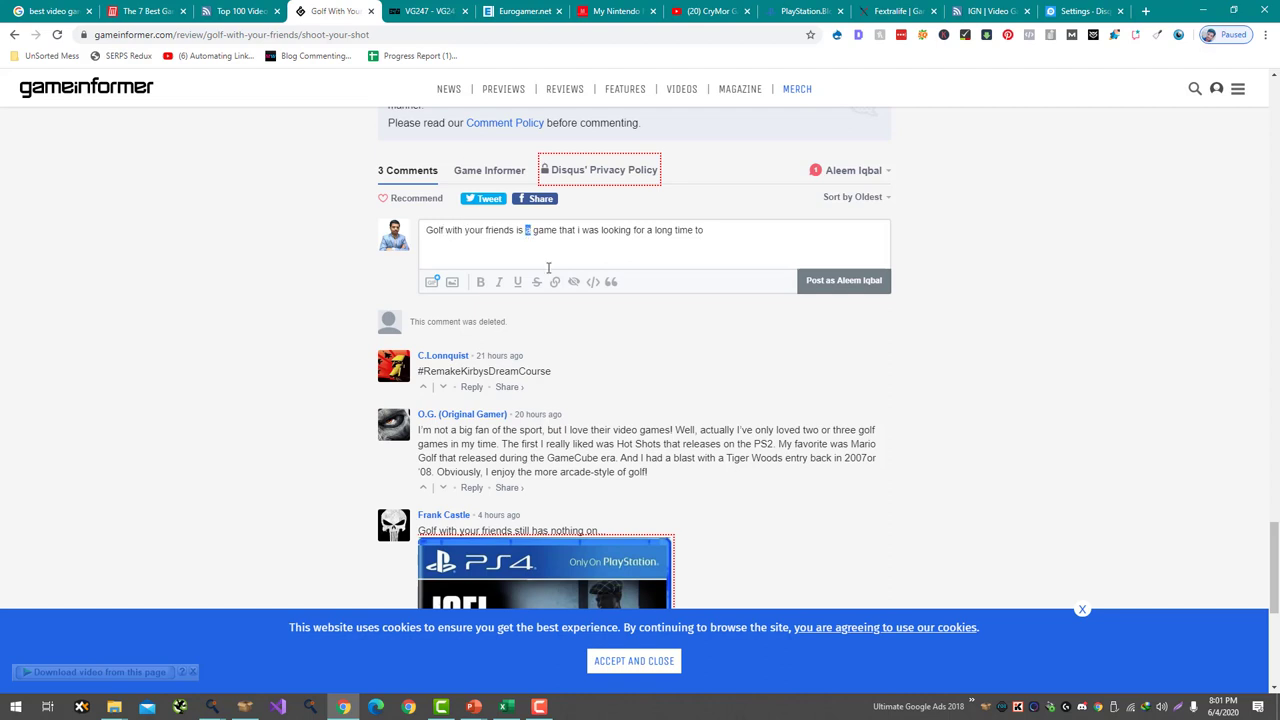
{"action": "type", "text": "the exact typ"}
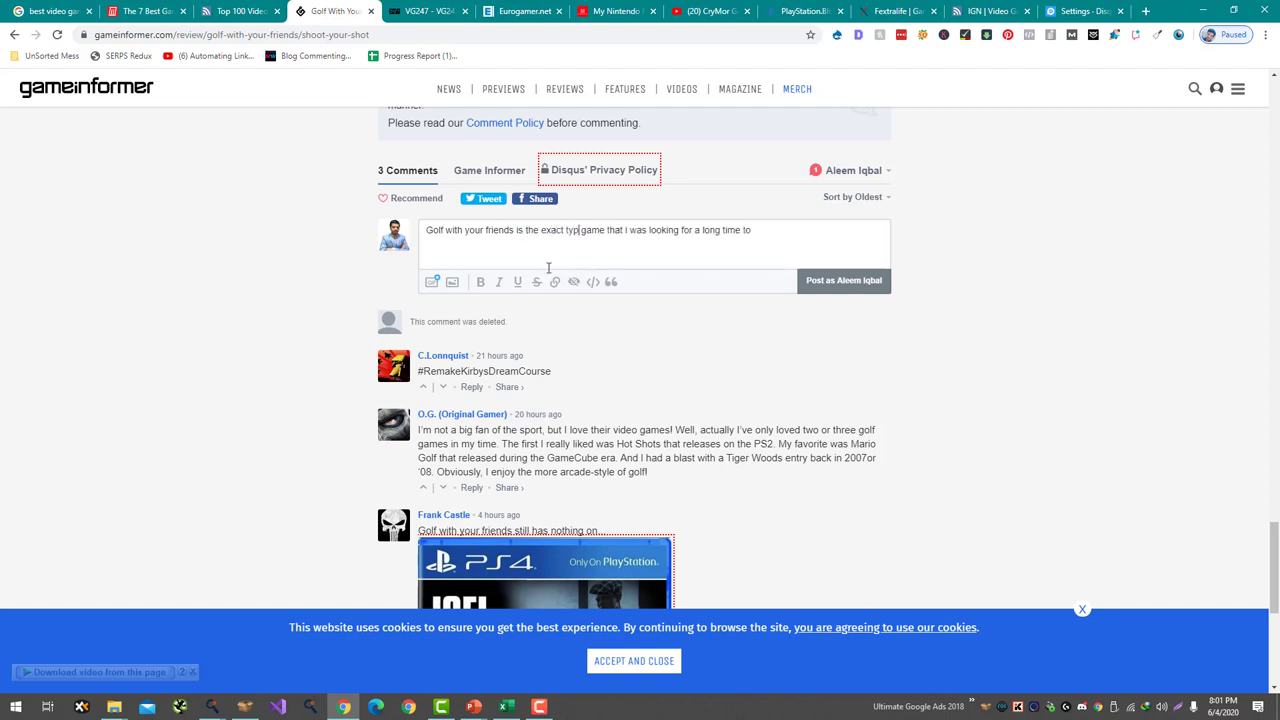
{"action": "type", "text": "e of"}
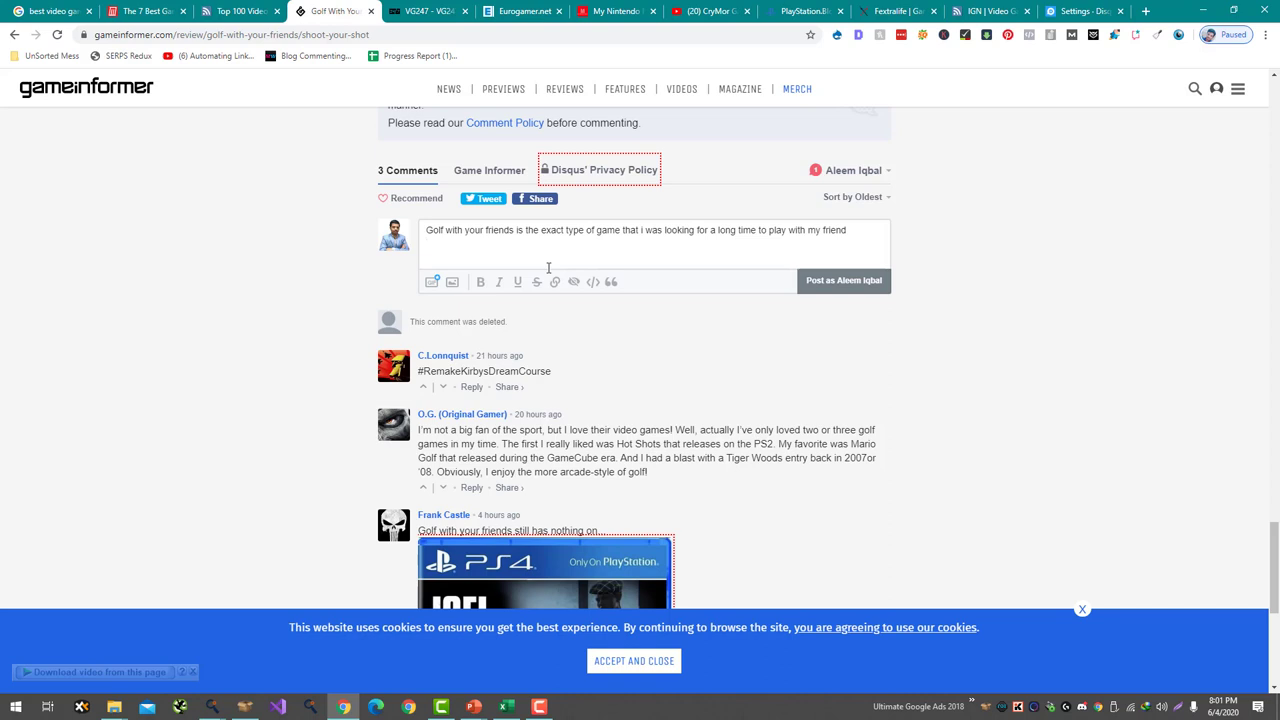
{"action": "key", "text": "BackSpace"}
{"action": "type", "text": "Bu"}
{"action": "type", "text": "t due to some mother"}
{"action": "type", "text": "board reason"}
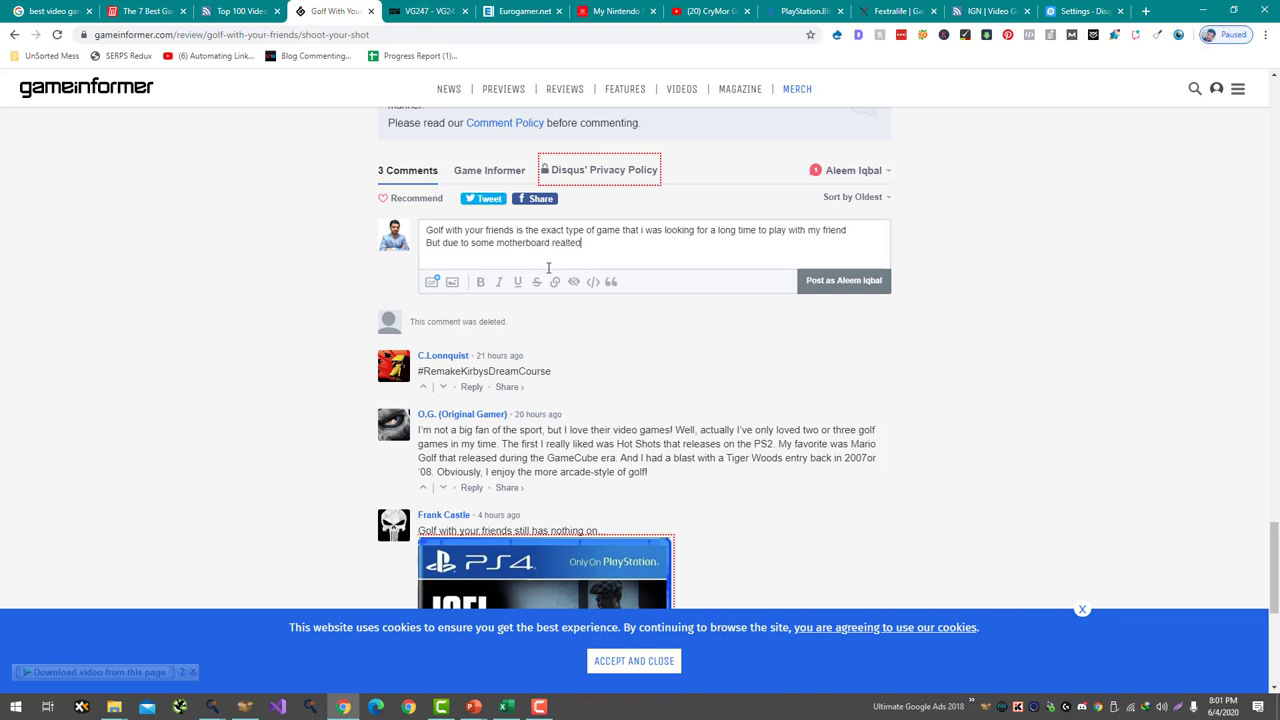
{"action": "key", "text": "BackSpace"}
{"action": "key", "text": "BackSpace"}
{"action": "key", "text": "BackSpace"}
{"action": "type", "text": "ated p"}
{"action": "type", "text": "r eis "}
{"action": "type", "text": "e are some of the"}
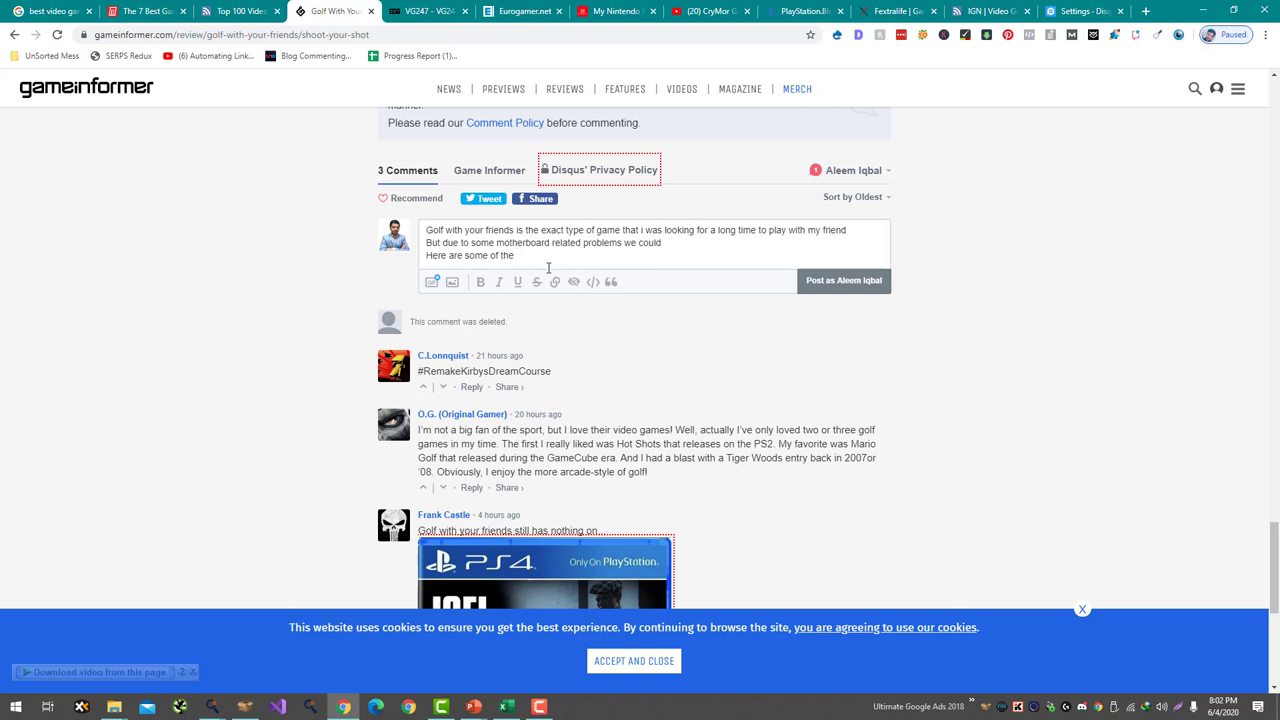
{"action": "type", "text": " motherboards that i suggested him to use:"}
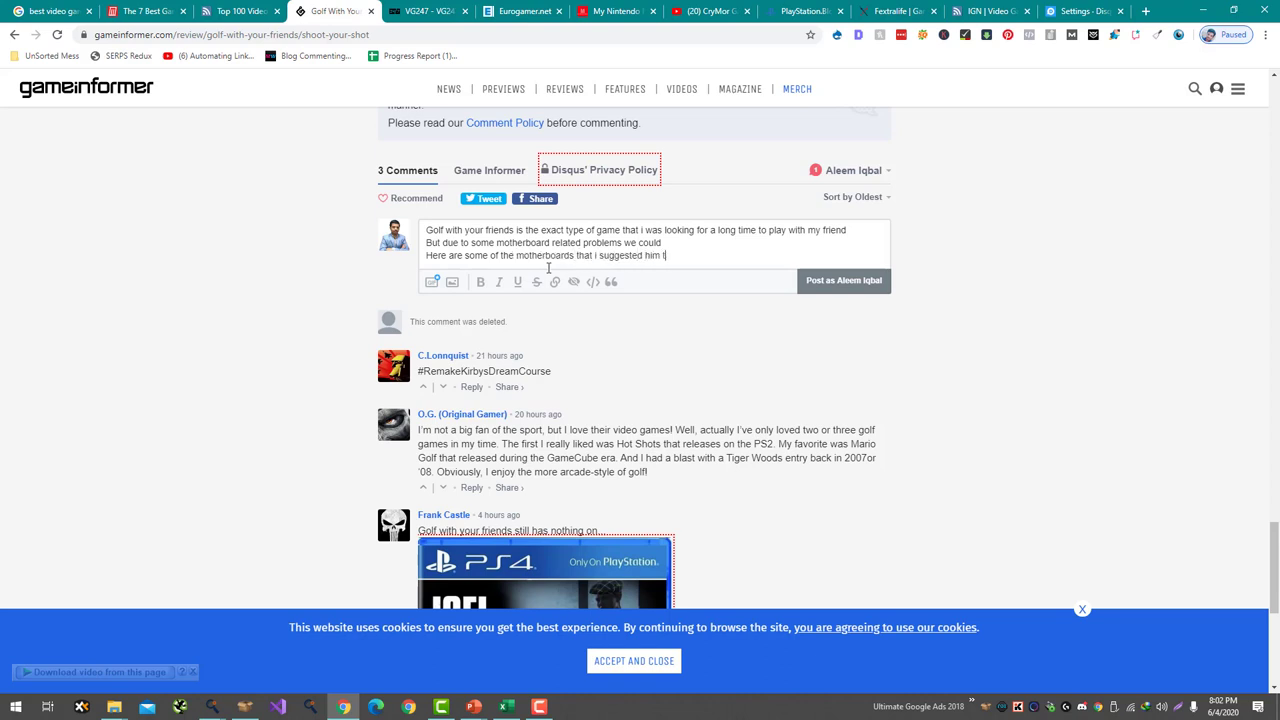
{"action": "key", "text": "Return"}
- Load gamingdairy.com in a new tab and copy the motherboard article's link
{"action": "left_click_drag", "start_coordinate": [345, 11], "coordinate": [1000, 11]}
{"action": "key", "text": "ctrl+t"}
{"action": "type", "text": "ga"}
{"action": "key", "text": "Right"}
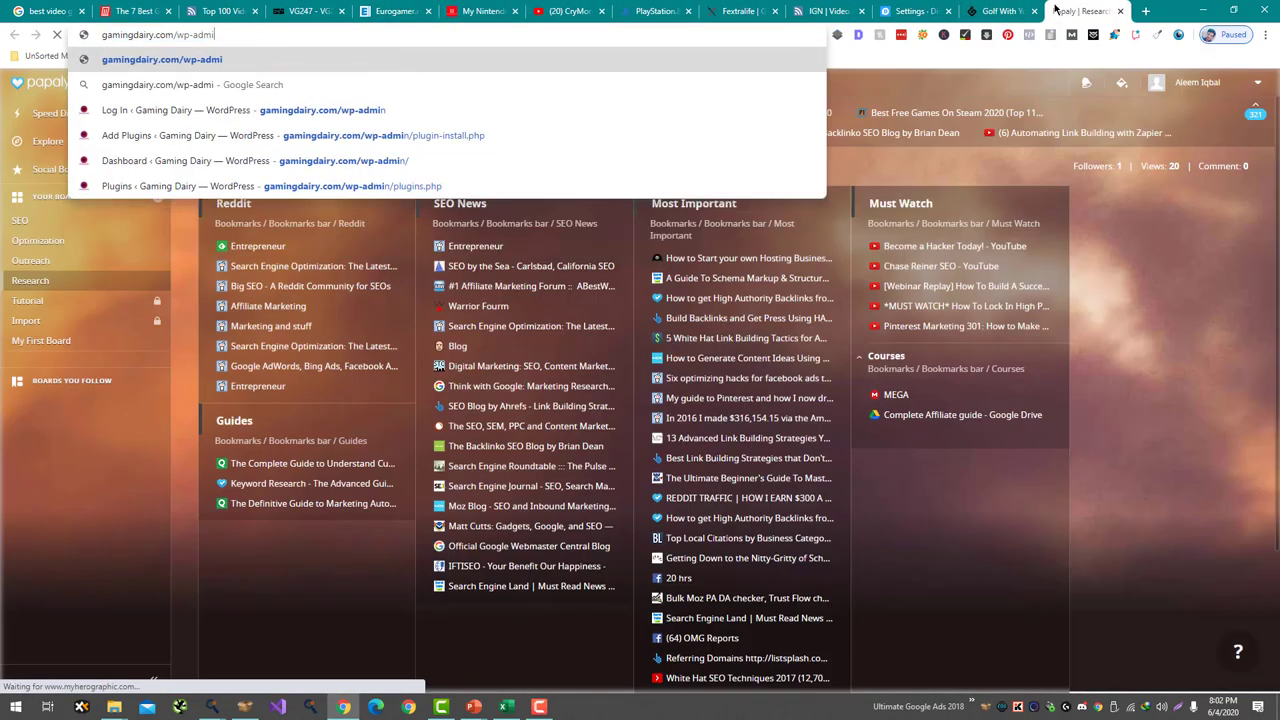
{"action": "key", "text": "BackSpace"}
{"action": "key", "text": "BackSpace"}
{"action": "key", "text": "BackSpace"}
{"action": "key", "text": "BackSpace"}
{"action": "key", "text": "BackSpace"}
{"action": "key", "text": "BackSpace"}
{"action": "key", "text": "BackSpace"}
{"action": "key", "text": "BackSpace"}
{"action": "key", "text": "Return"}
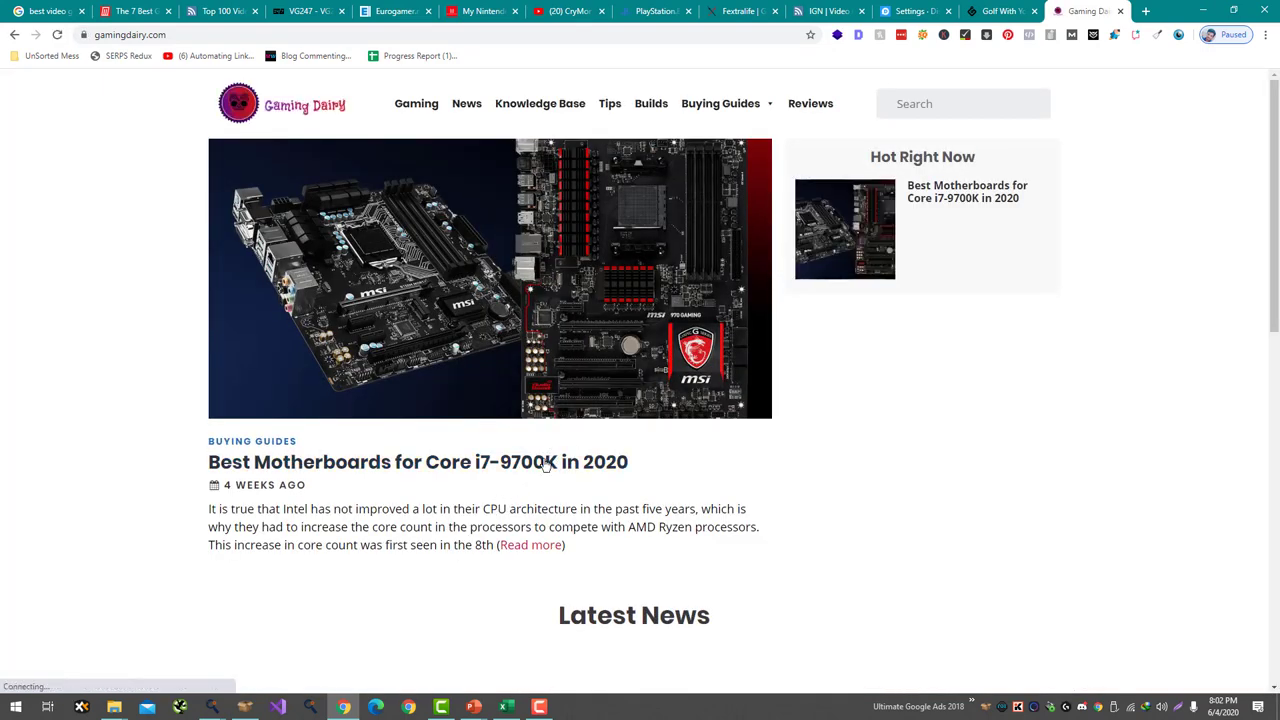
{"action": "right_click", "coordinate": [542, 466]}
{"action": "left_click", "coordinate": [634, 300]}
- Paste the Gaming Dairy article link into the comment and post it
{"action": "left_click", "coordinate": [996, 10]}
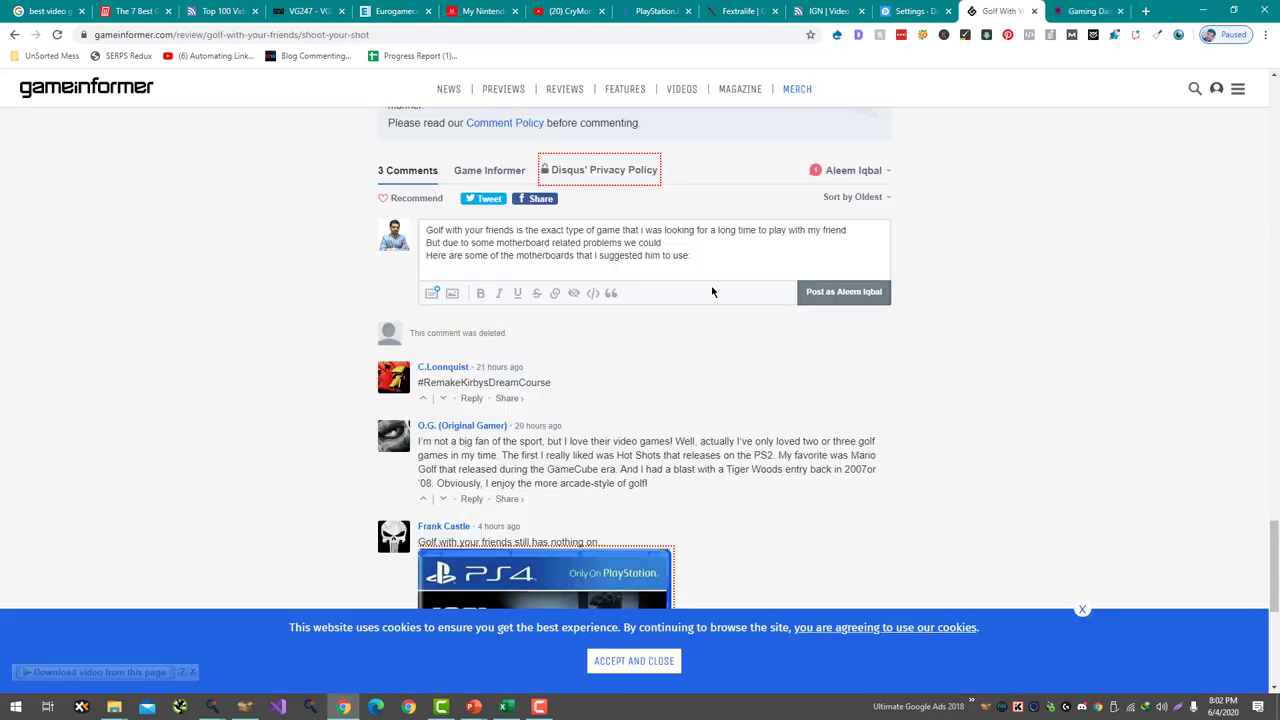
{"action": "key", "text": "ctrl+v"}
{"action": "left_click", "coordinate": [843, 291]}
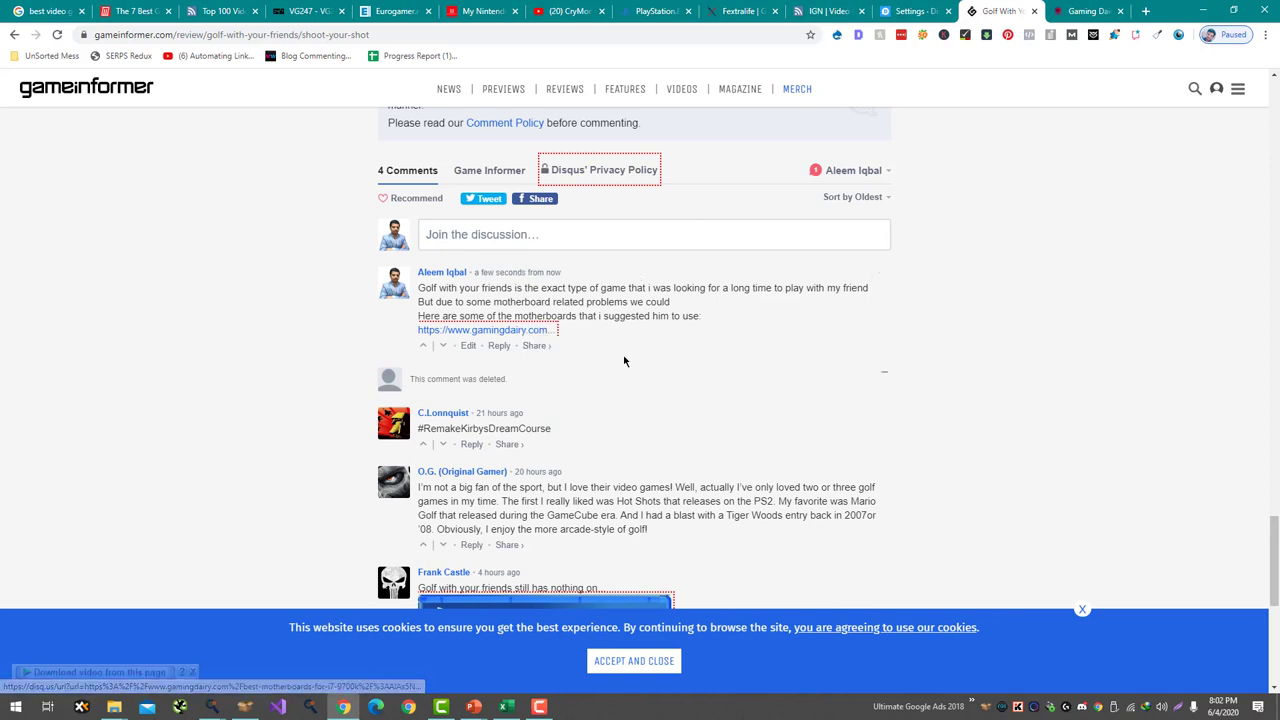
{"action": "scroll", "coordinate": [700, 350], "scroll_direction": "up", "scroll_amount": 2}
{"action": "scroll", "coordinate": [710, 340], "scroll_direction": "down", "scroll_amount": 3}
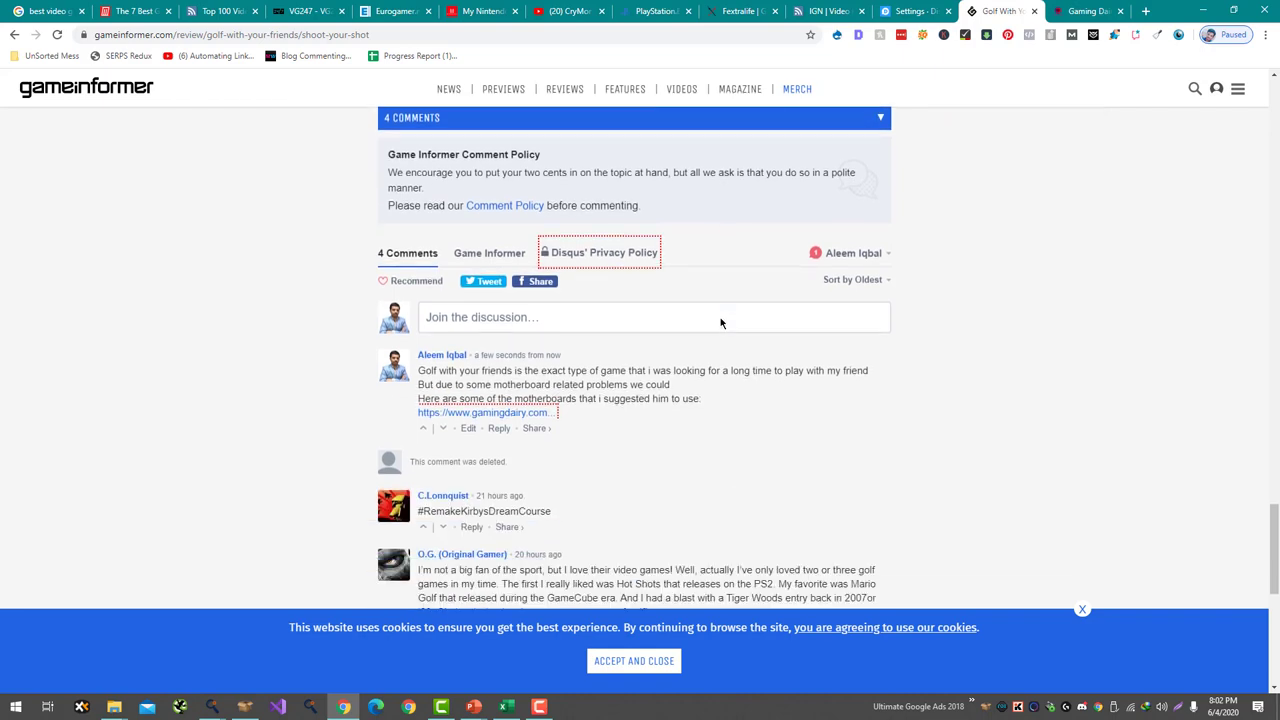
- Close the Game Informer review and browse the VG247 and Eurogamer tabs, accepting Eurogamer's cookies
{"action": "key", "text": "ctrl+w"}
{"action": "left_click", "coordinate": [240, 11]}
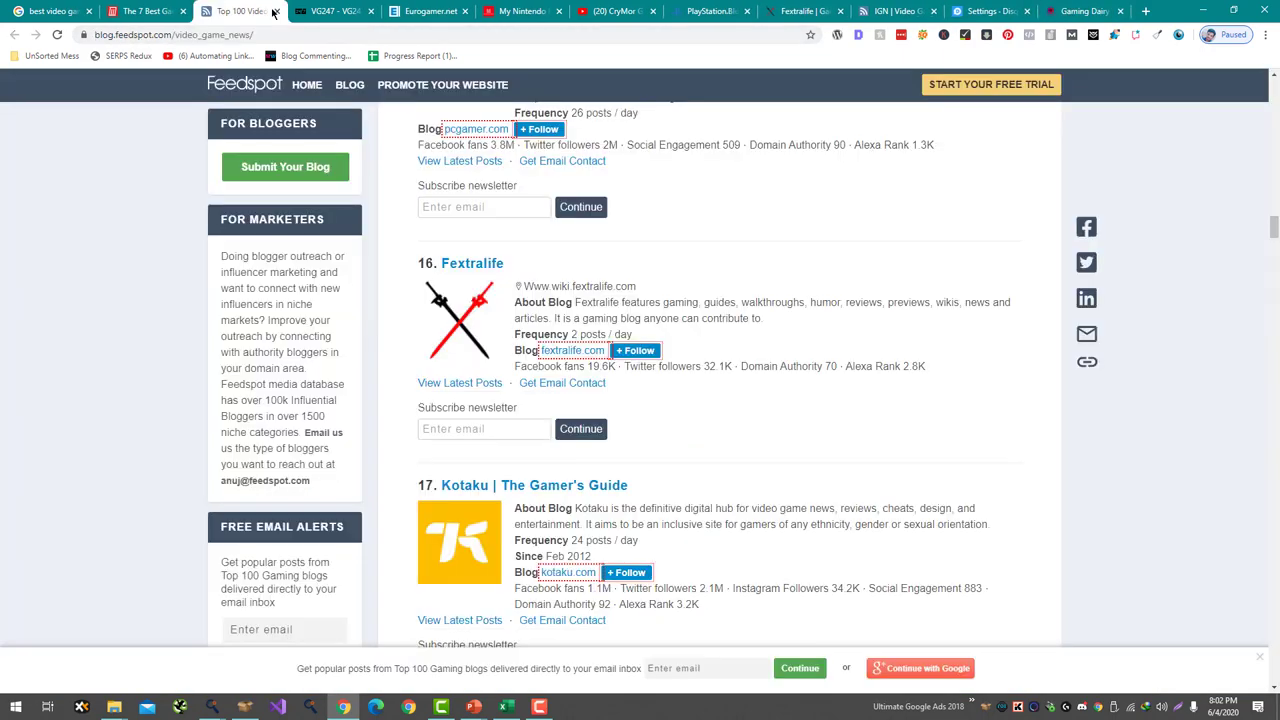
{"action": "left_click", "coordinate": [300, 10]}
{"action": "left_click", "coordinate": [401, 8]}
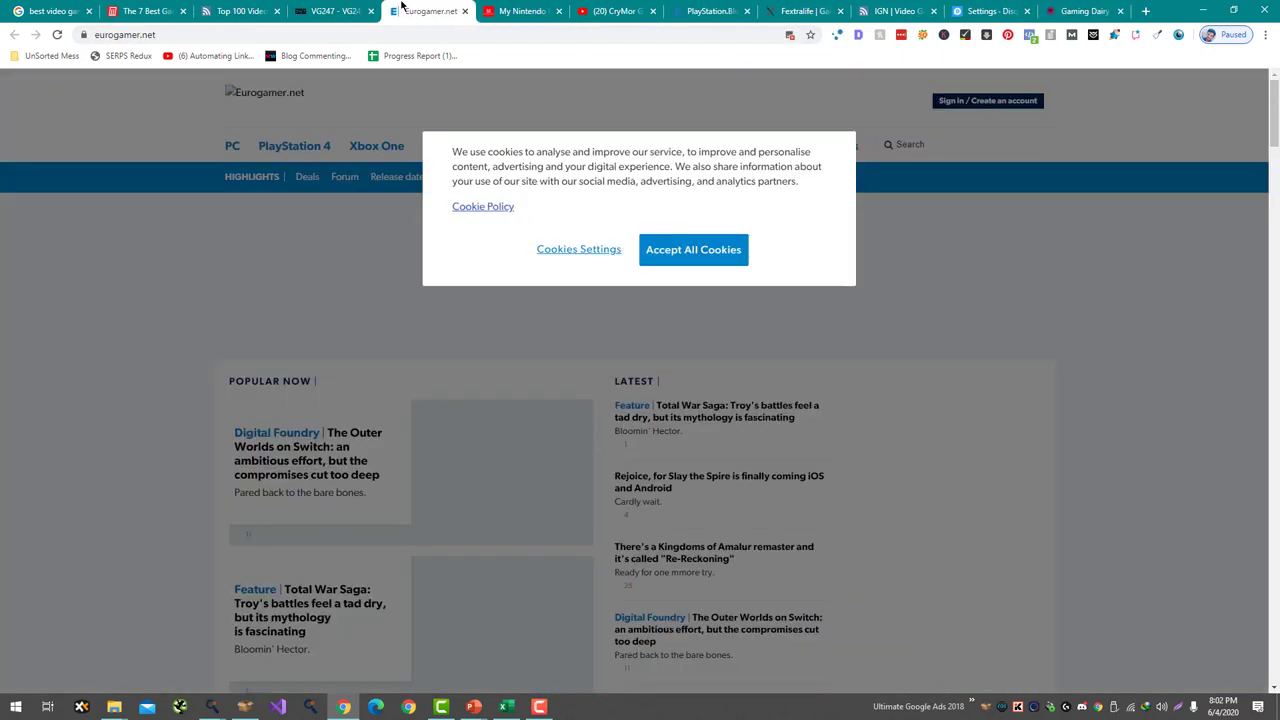
{"action": "left_click", "coordinate": [716, 250]}
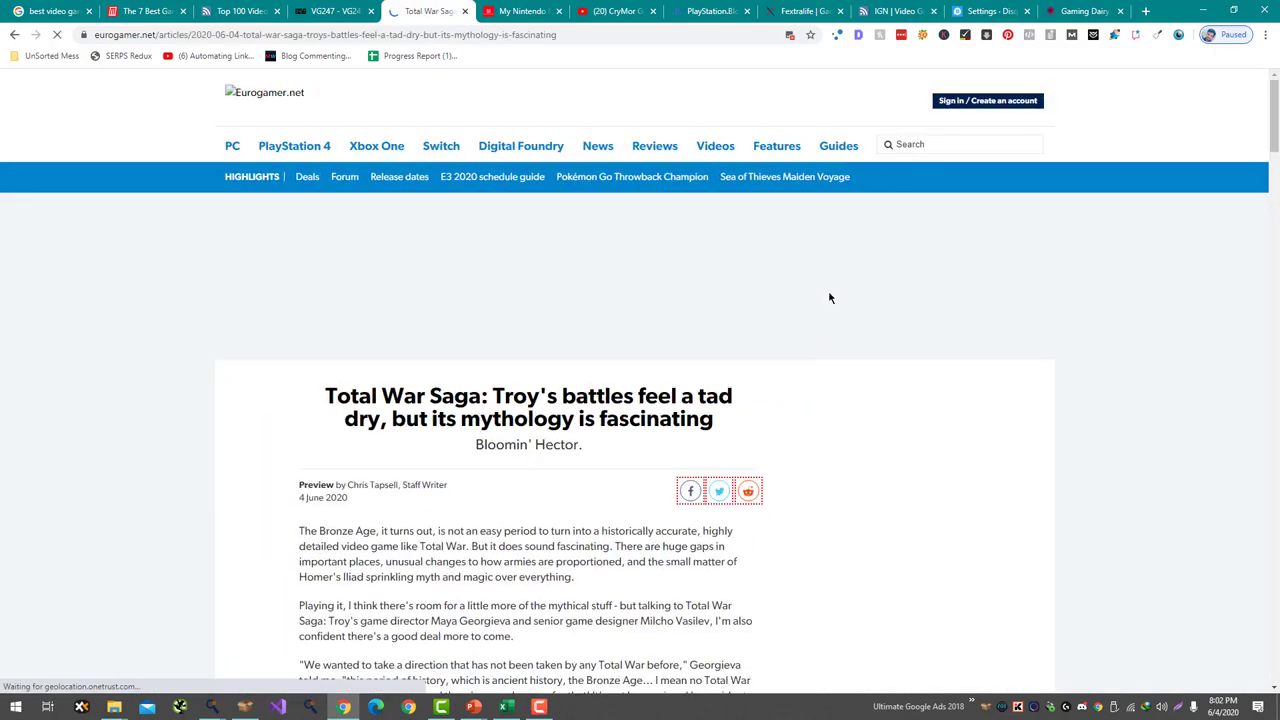
{"action": "scroll", "coordinate": [840, 450], "scroll_direction": "down", "scroll_amount": 20}
{"action": "scroll", "coordinate": [855, 533], "scroll_direction": "down", "scroll_amount": 4}
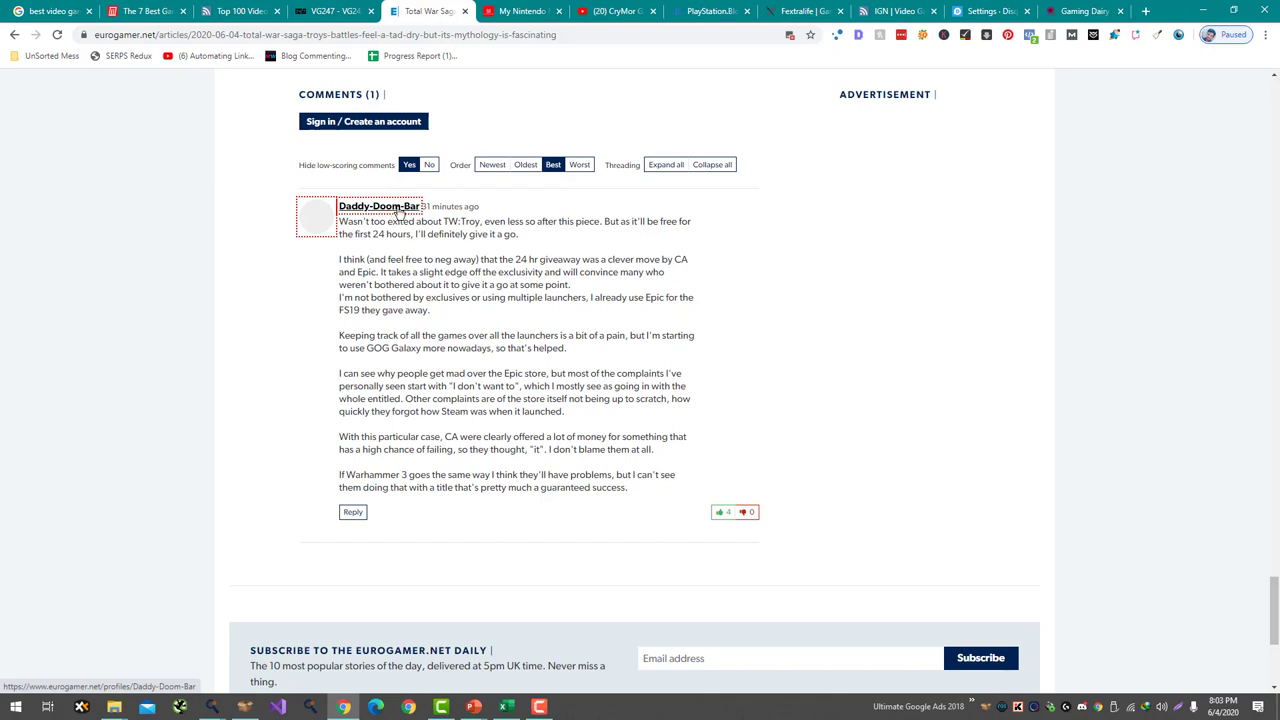
{"action": "key", "text": "ctrl+w"}
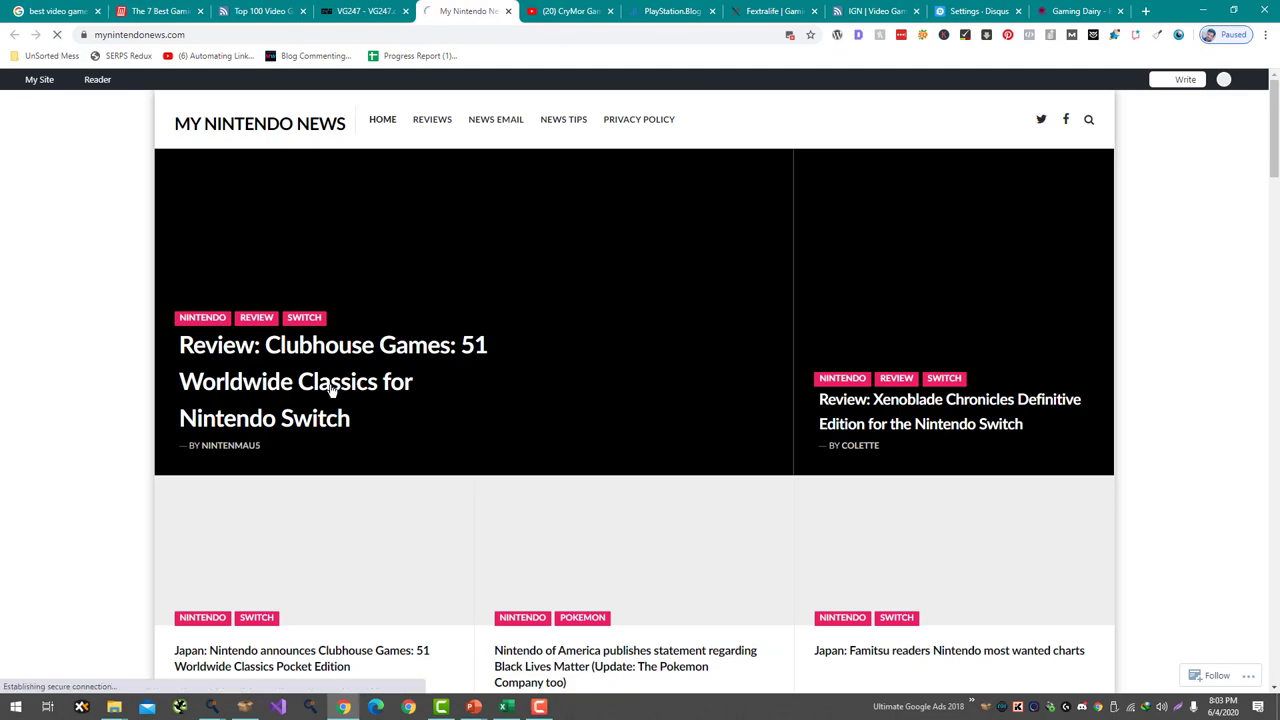
- Open the Clubhouse Games review, copy its web address, and launch a new Edge window
{"action": "left_click", "coordinate": [334, 405]}
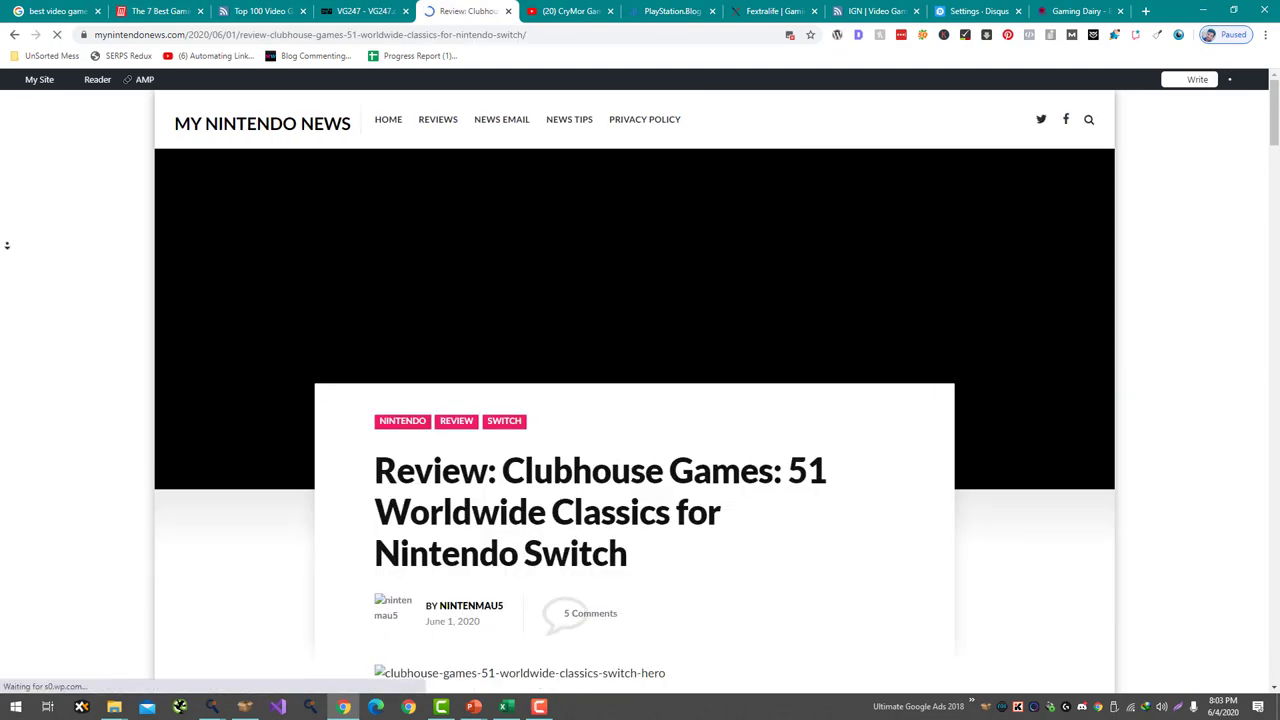
{"action": "scroll", "coordinate": [7, 245], "scroll_direction": "down", "scroll_amount": 15}
{"action": "scroll", "coordinate": [529, 440], "scroll_direction": "up", "scroll_amount": 2}
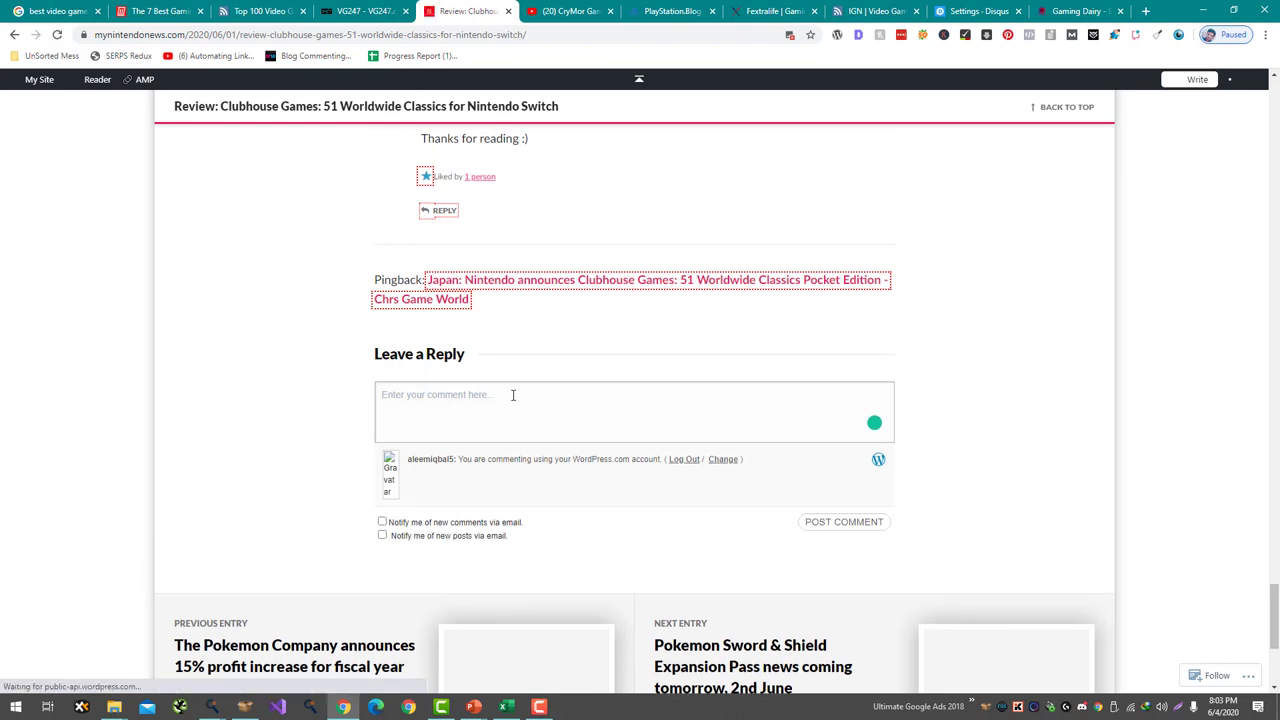
{"action": "left_click", "coordinate": [316, 34]}
{"action": "left_click", "coordinate": [375, 706]}
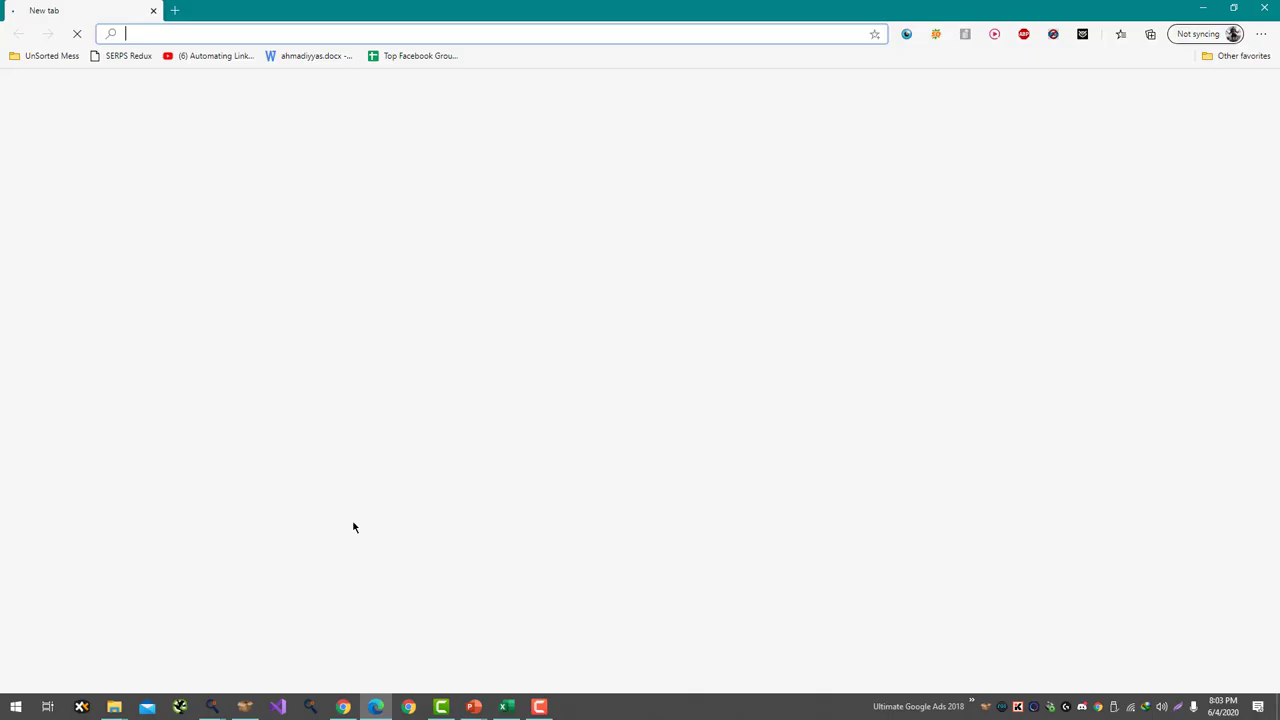
- Load the copied Clubhouse Games review URL in Edge and expand its reply form
{"action": "key", "text": "ctrl+v"}
{"action": "key", "text": "Return"}
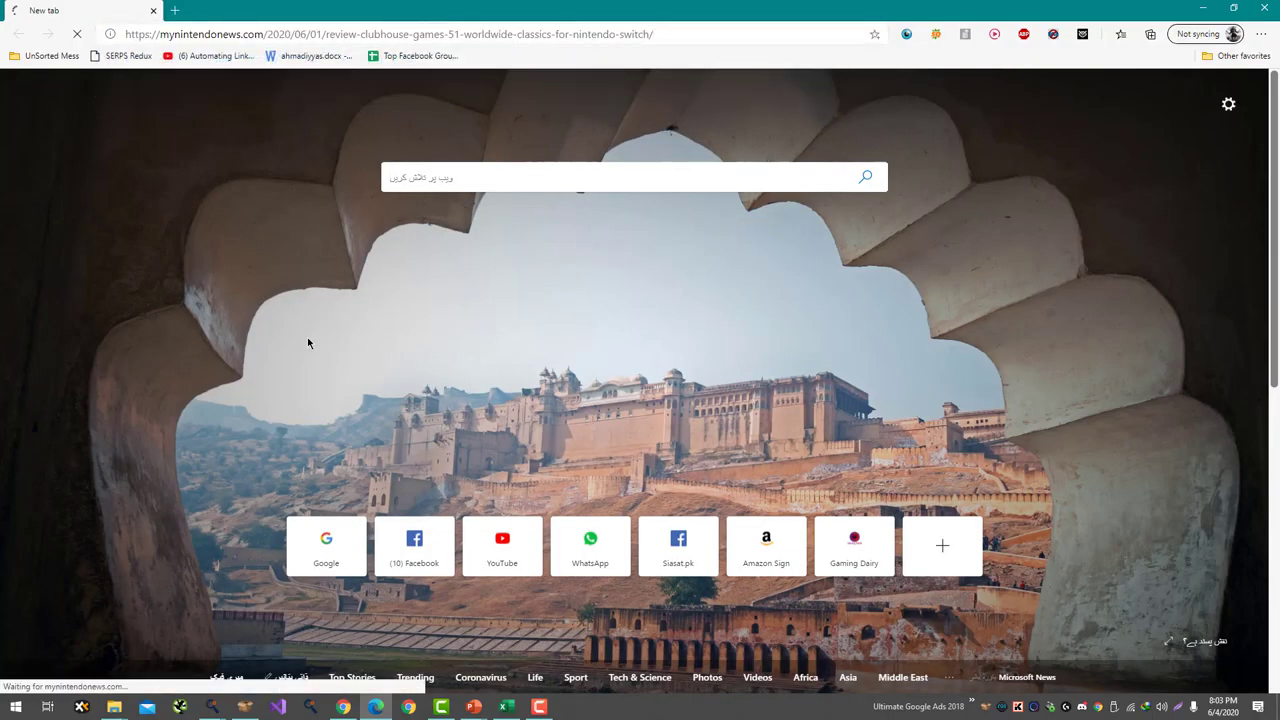
{"action": "scroll", "coordinate": [130, 569], "scroll_direction": "down", "scroll_amount": 20}
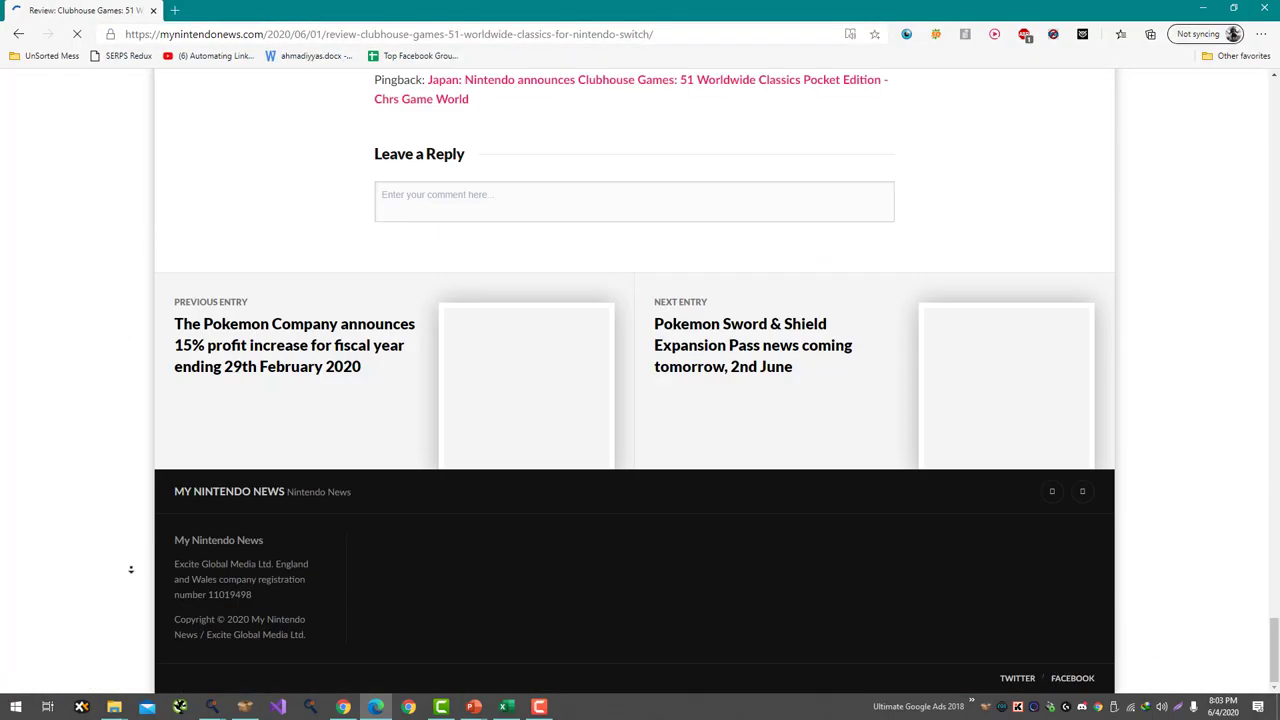
{"action": "scroll", "coordinate": [143, 557], "scroll_direction": "up", "scroll_amount": 2}
{"action": "scroll", "coordinate": [451, 435], "scroll_direction": "up", "scroll_amount": 1}
{"action": "left_click", "coordinate": [452, 472]}
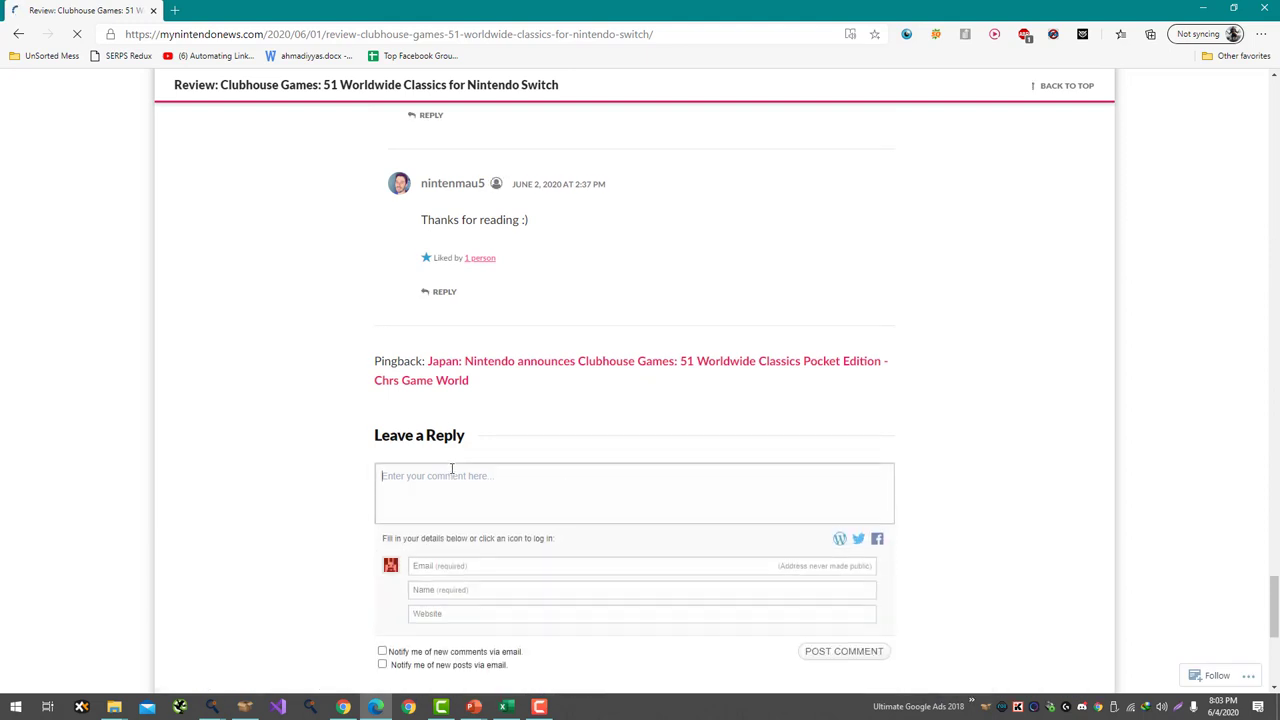
{"action": "scroll", "coordinate": [463, 482], "scroll_direction": "up", "scroll_amount": 2}
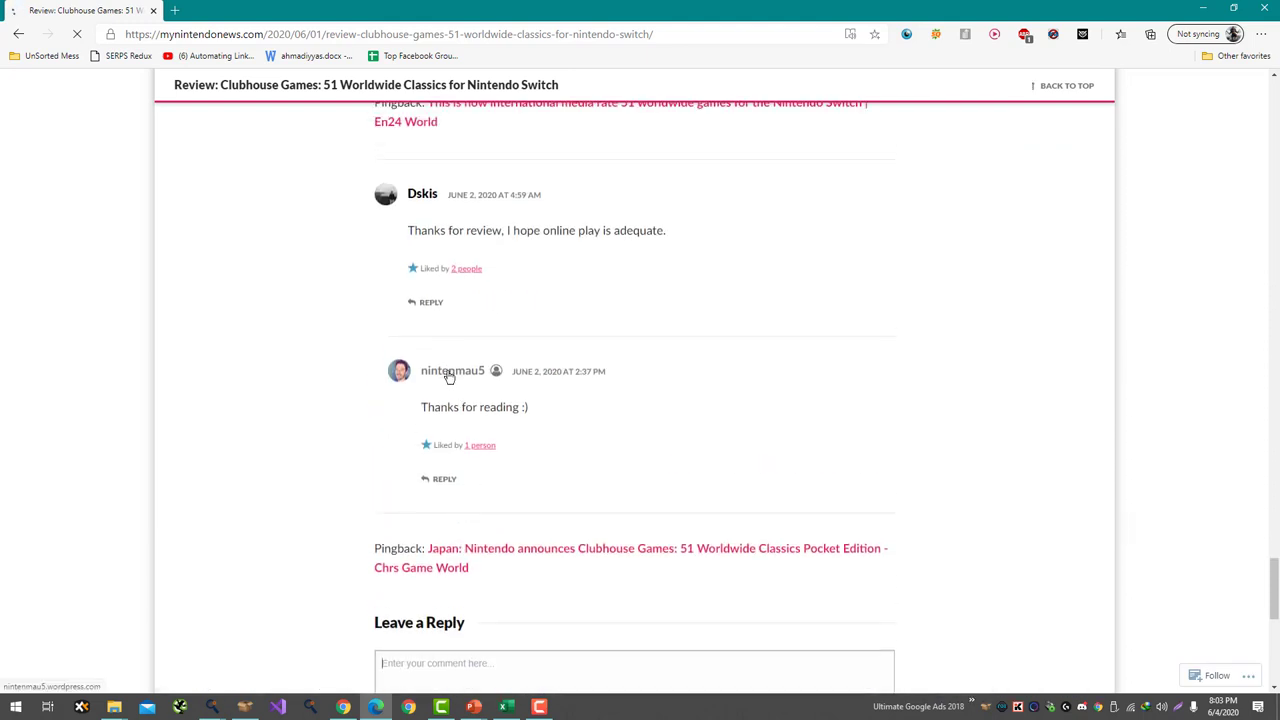
{"action": "scroll", "coordinate": [371, 323], "scroll_direction": "up", "scroll_amount": 2}
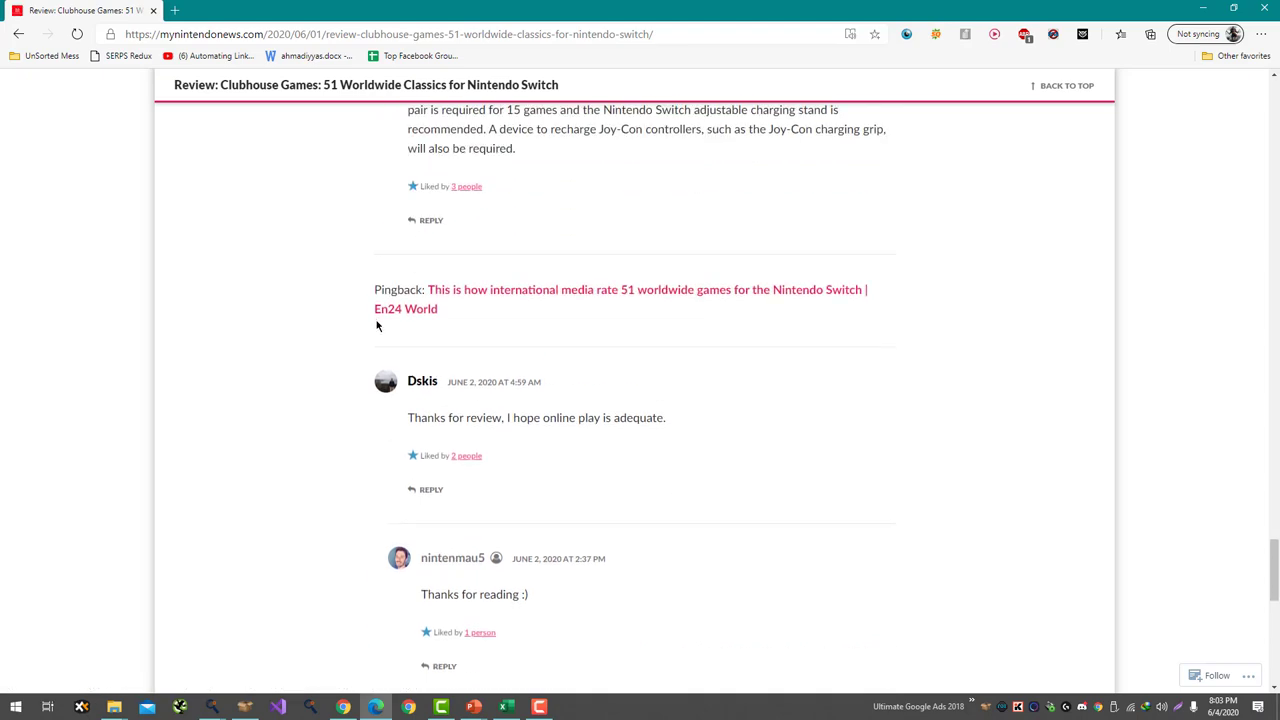
{"action": "scroll", "coordinate": [391, 357], "scroll_direction": "down", "scroll_amount": 7}
{"action": "scroll", "coordinate": [391, 357], "scroll_direction": "up", "scroll_amount": 2}
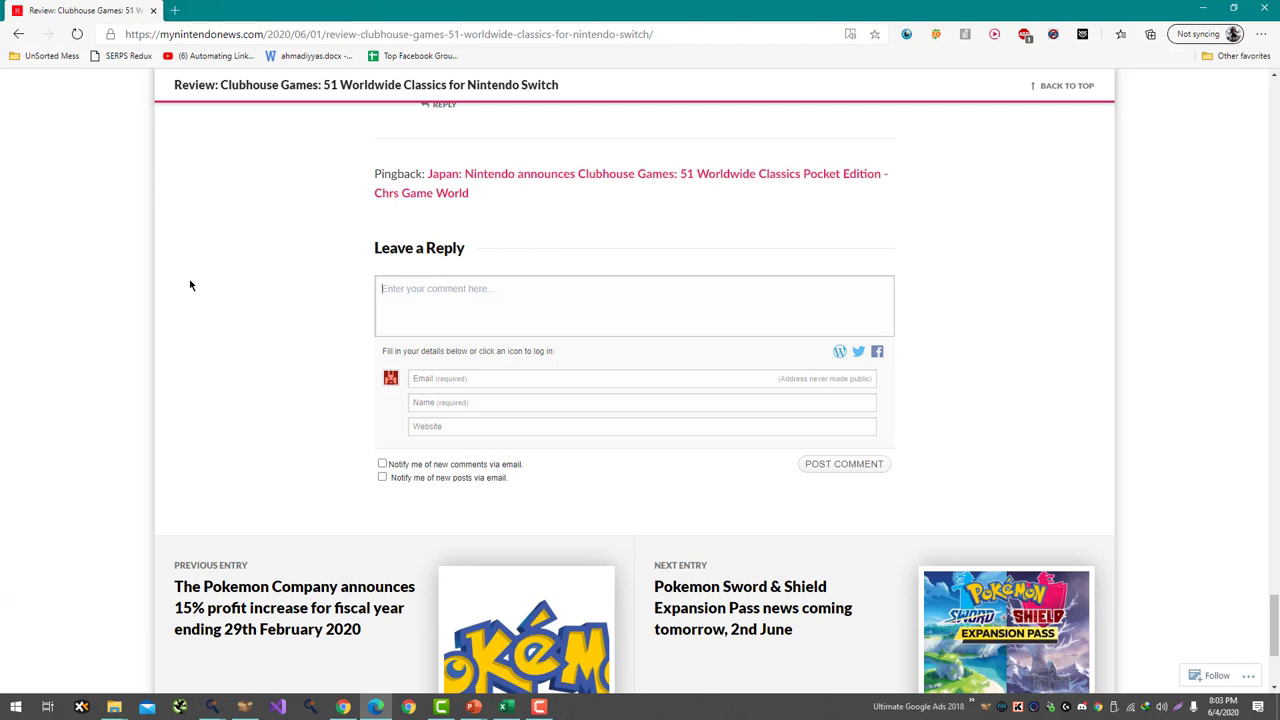
{"action": "scroll", "coordinate": [260, 409], "scroll_direction": "down", "scroll_amount": 3}
{"action": "scroll", "coordinate": [266, 397], "scroll_direction": "up", "scroll_amount": 4}
{"action": "scroll", "coordinate": [266, 397], "scroll_direction": "up", "scroll_amount": 10}
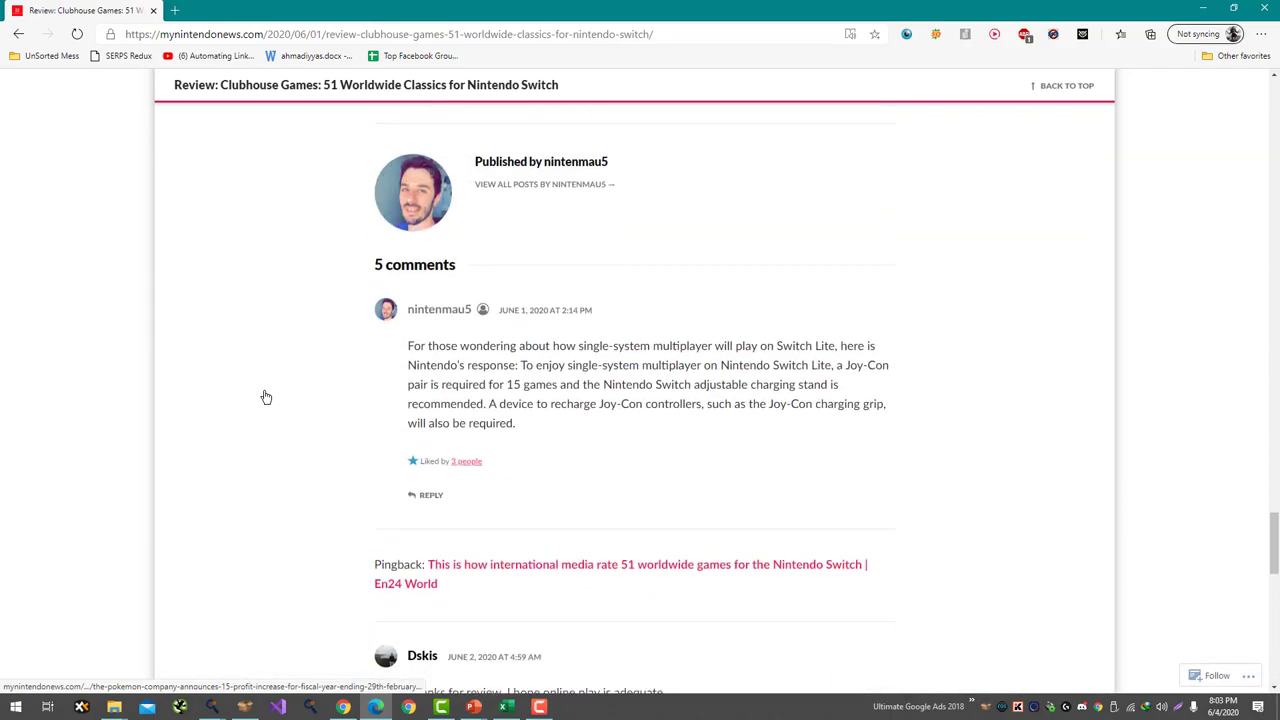
{"action": "key", "text": "Home"}
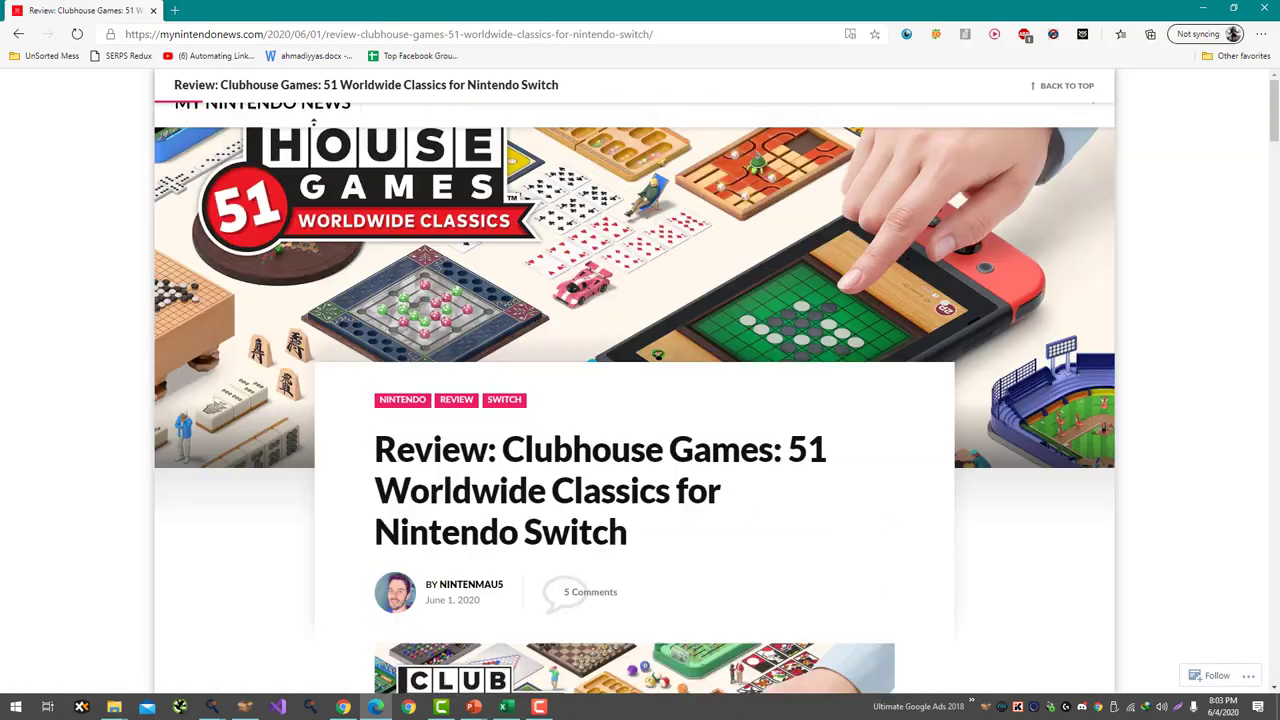
{"action": "scroll", "coordinate": [362, 381], "scroll_direction": "down", "scroll_amount": 15}
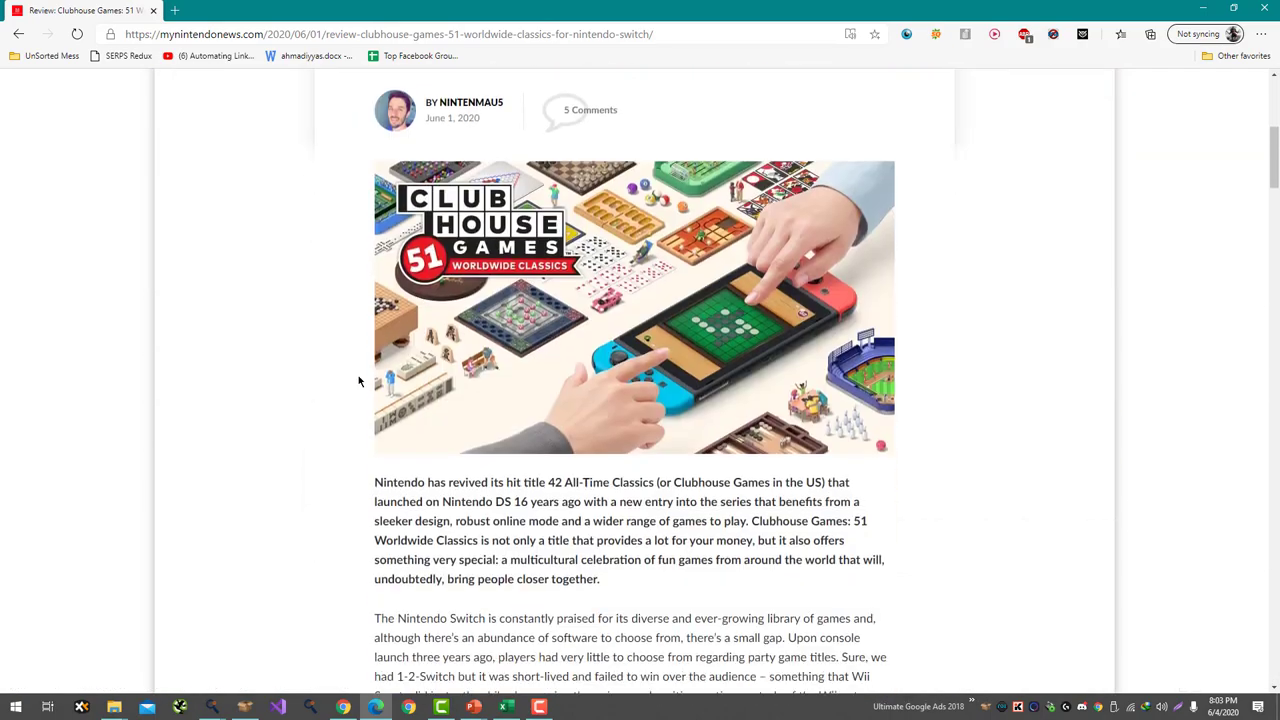
{"action": "scroll", "coordinate": [360, 378], "scroll_direction": "down", "scroll_amount": 20}
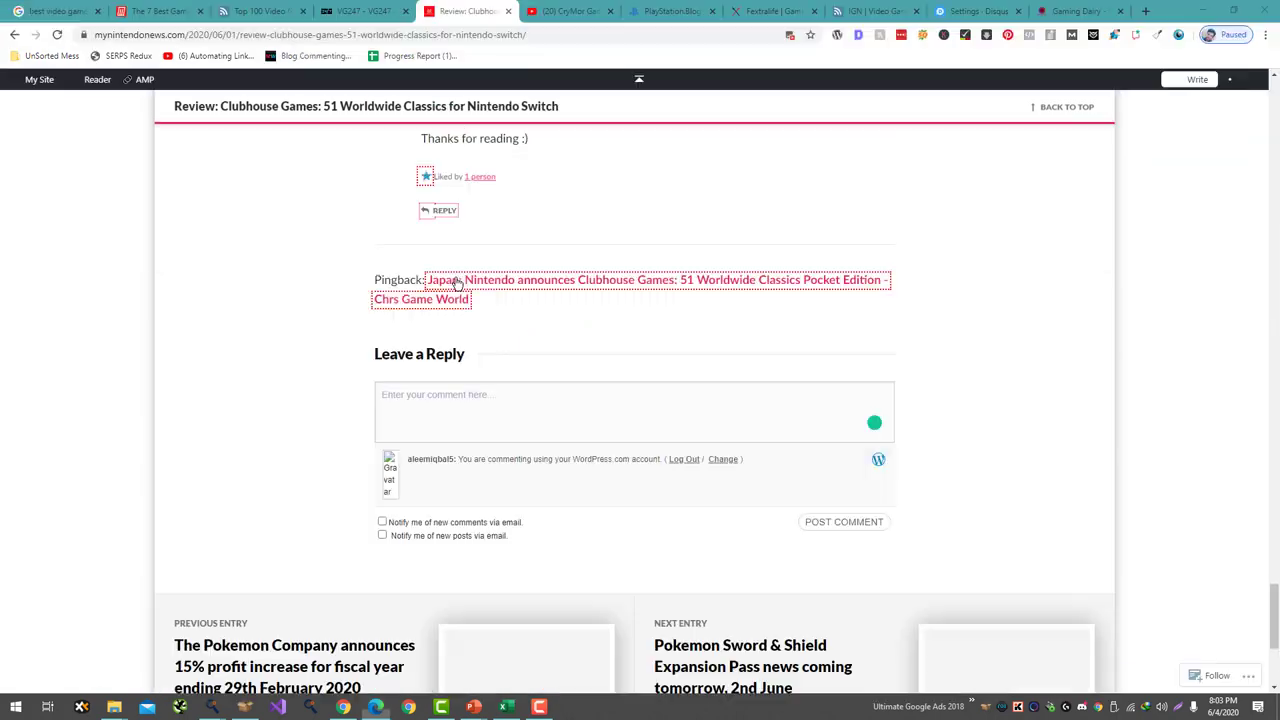
- Copy the gamingdairy.com address from Chrome's Gaming Dairy tab and return to Edge
{"action": "key", "text": "ctrl+l"}
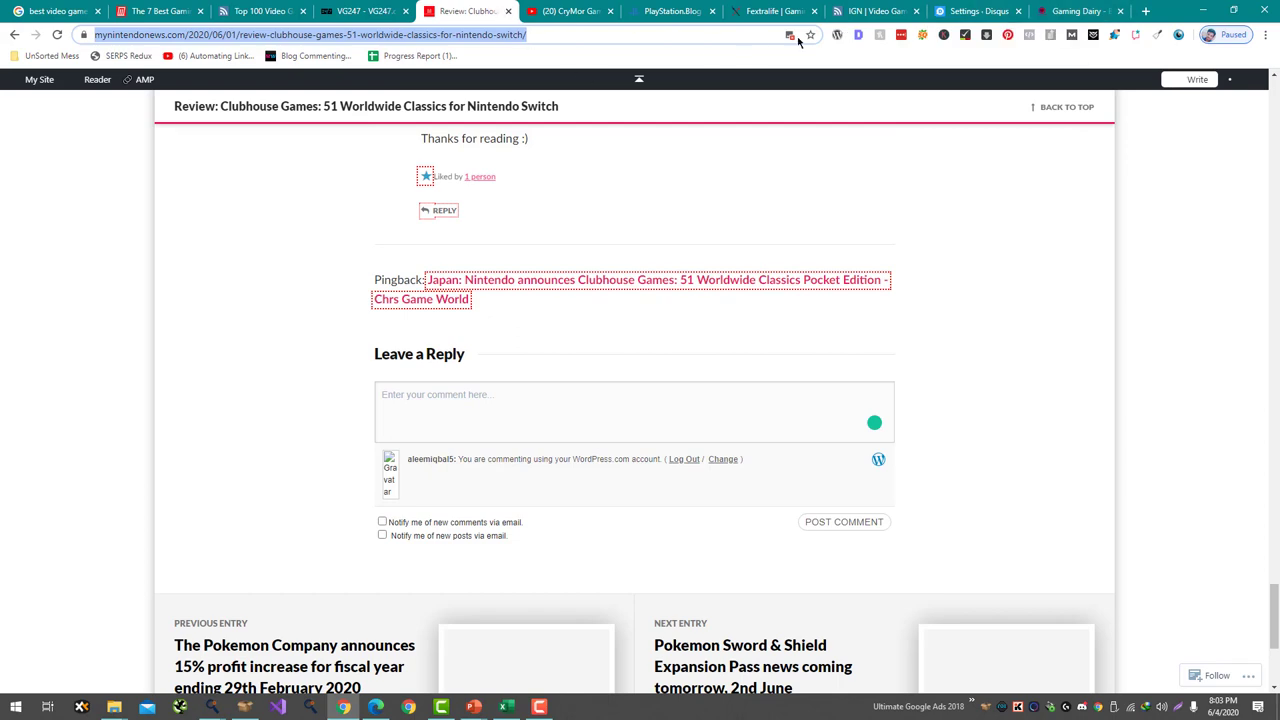
{"action": "left_click", "coordinate": [1076, 11]}
{"action": "left_click", "coordinate": [174, 32]}
{"action": "key", "text": "ctrl+c"}
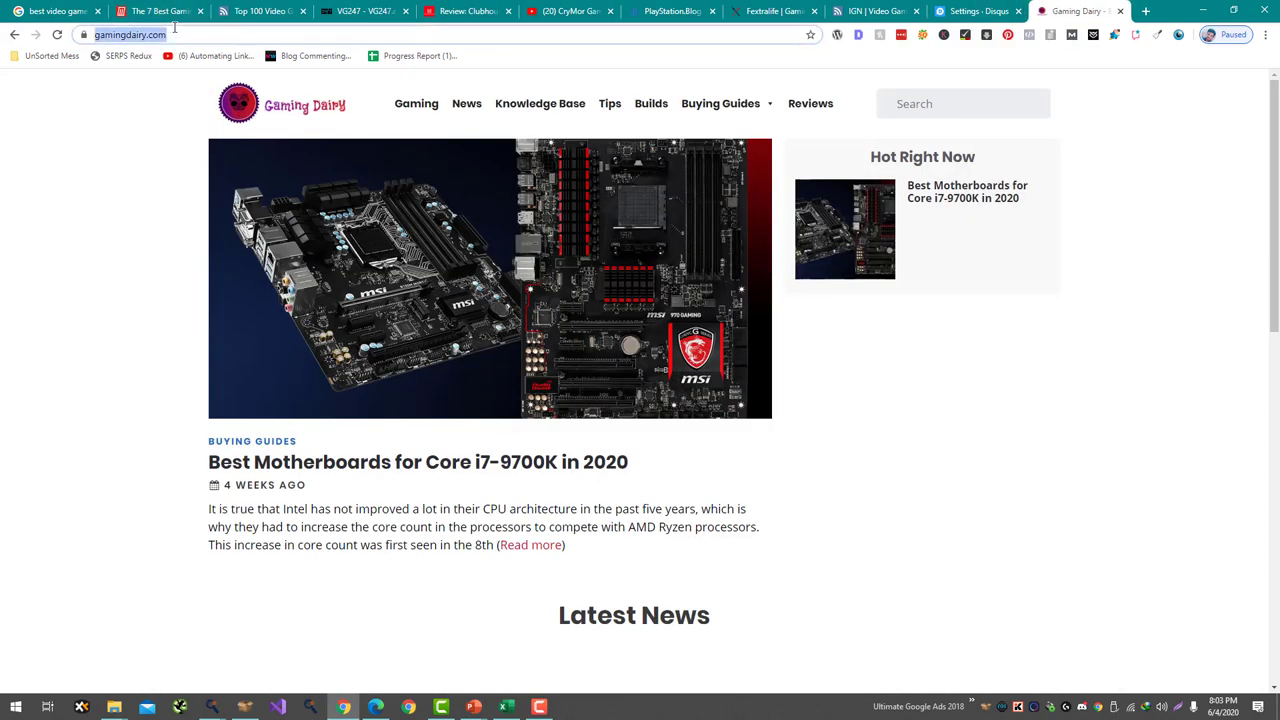
{"action": "key", "text": "alt+Tab"}
{"action": "scroll", "coordinate": [488, 467], "scroll_direction": "up", "scroll_amount": 3}
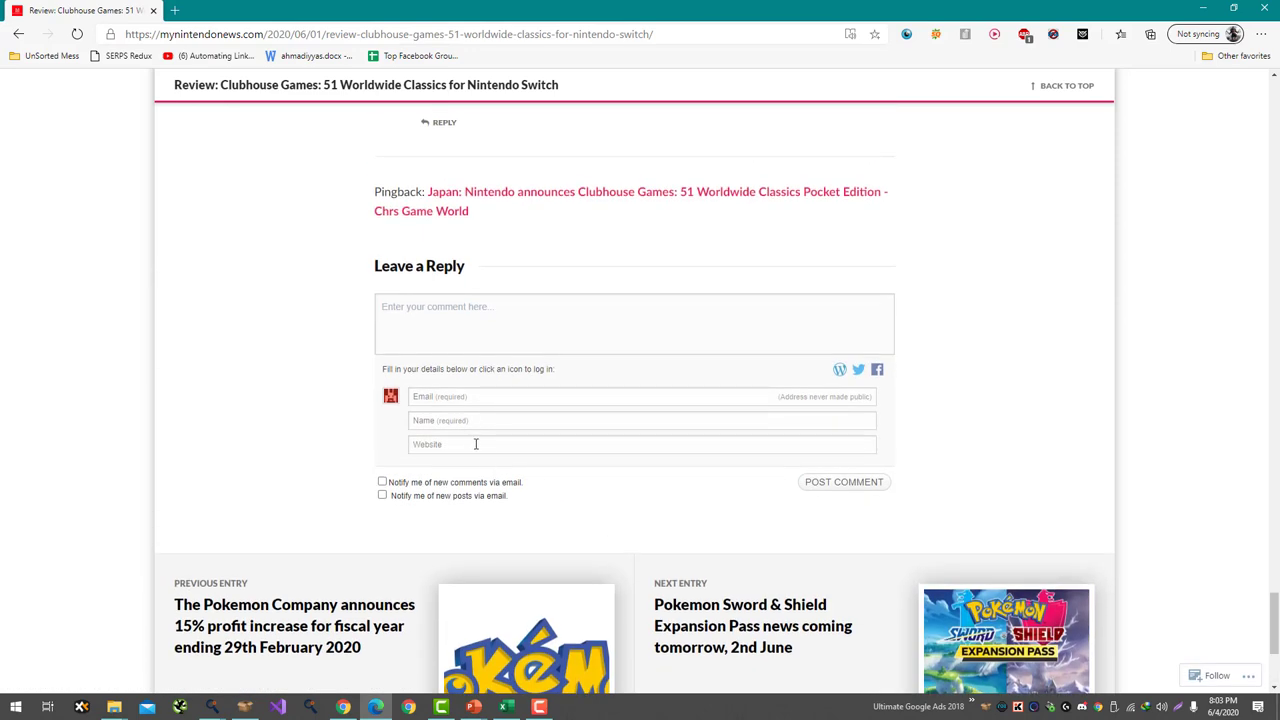
{"action": "left_click", "coordinate": [476, 444]}
{"action": "key", "text": "ctrl+v"}
{"action": "left_click", "coordinate": [448, 420]}
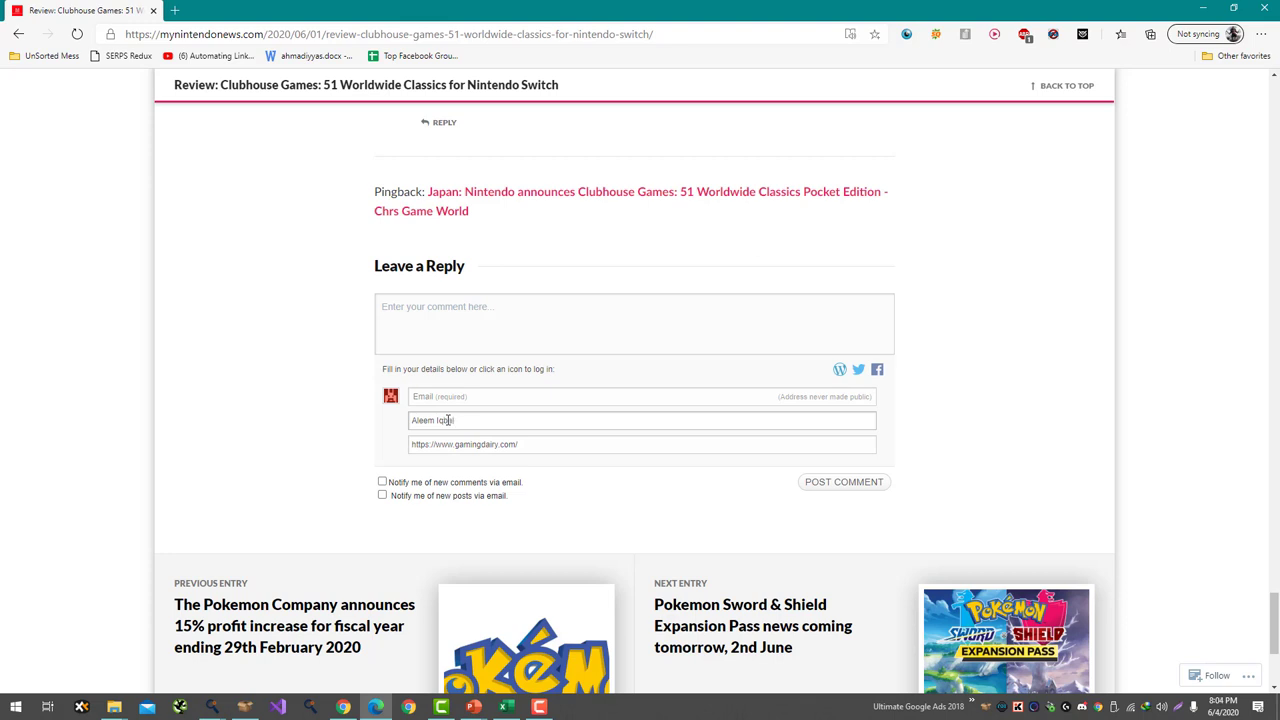
{"action": "left_click", "coordinate": [440, 398]}
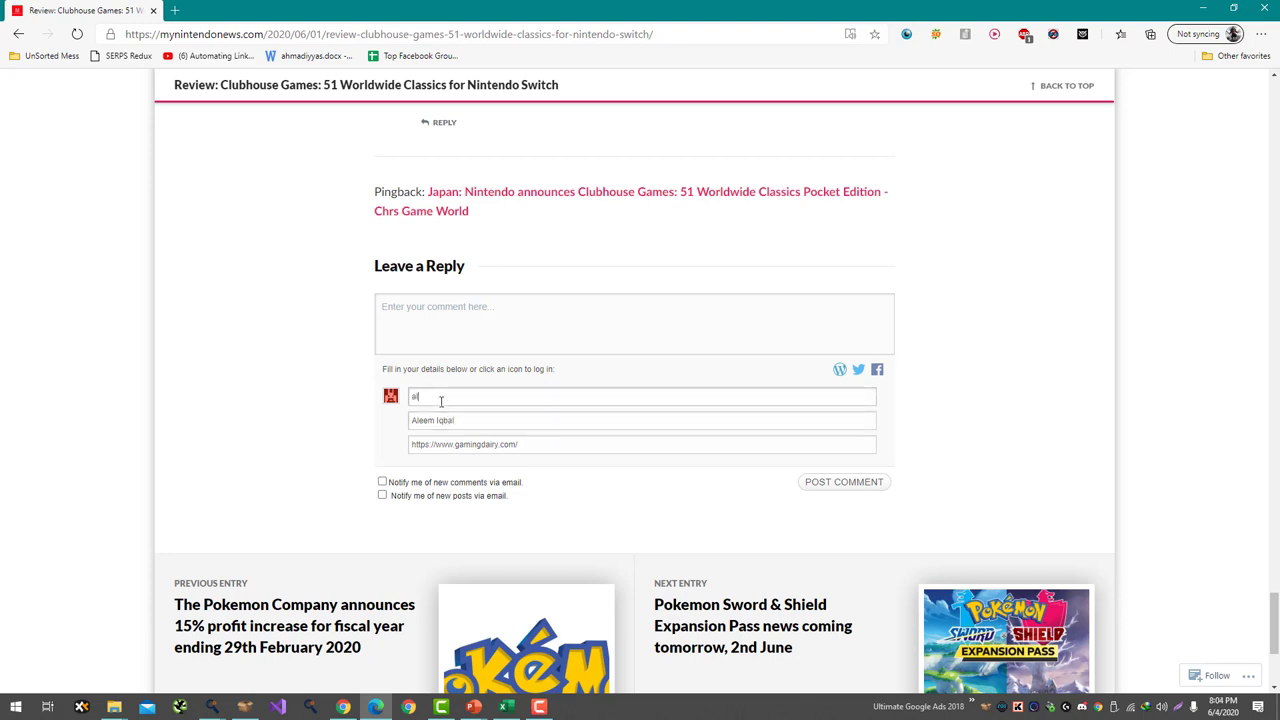
{"action": "left_click", "coordinate": [457, 326]}
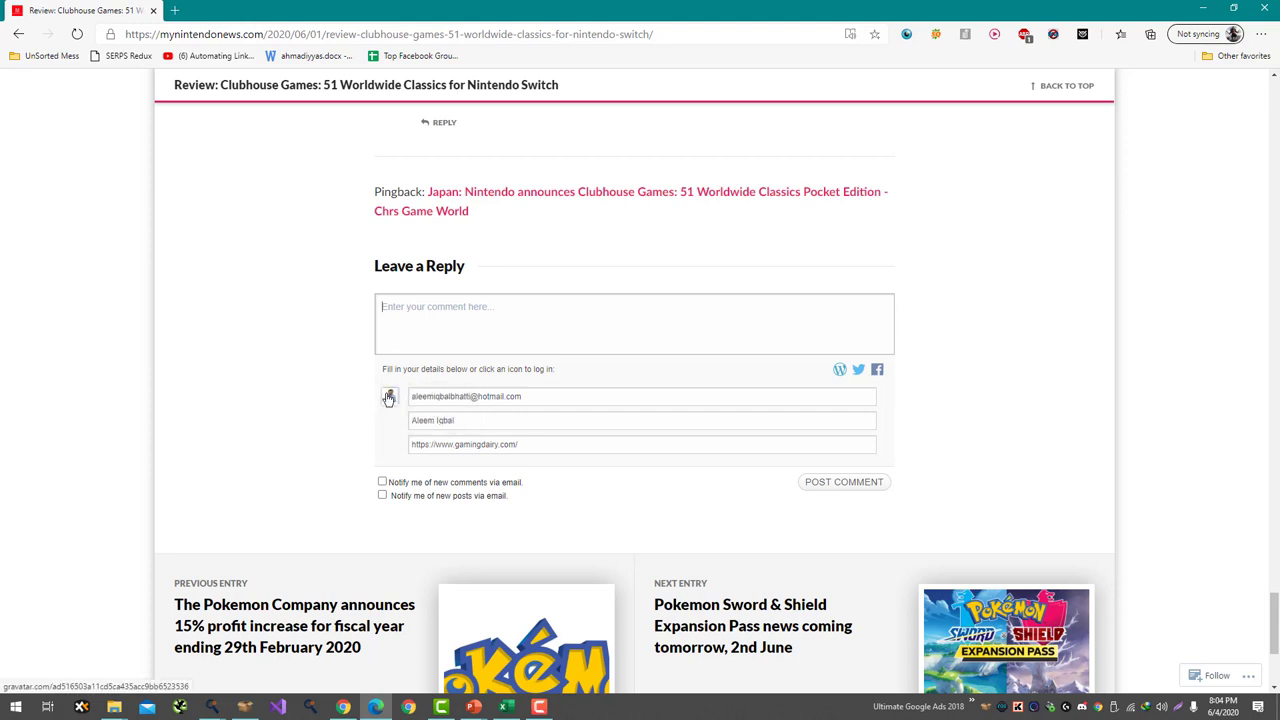
- Select the article author's username in the author box
{"action": "mouse_move", "coordinate": [391, 397]}
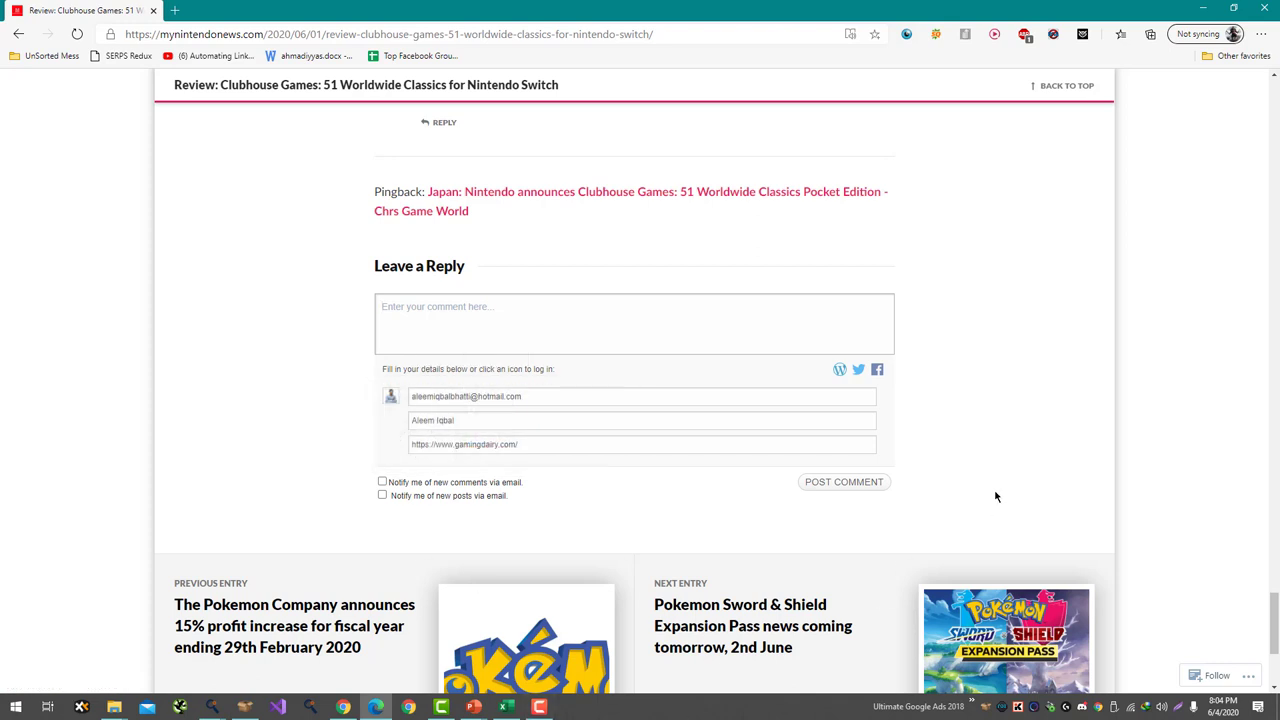
{"action": "scroll", "coordinate": [954, 434], "scroll_direction": "up", "scroll_amount": 9}
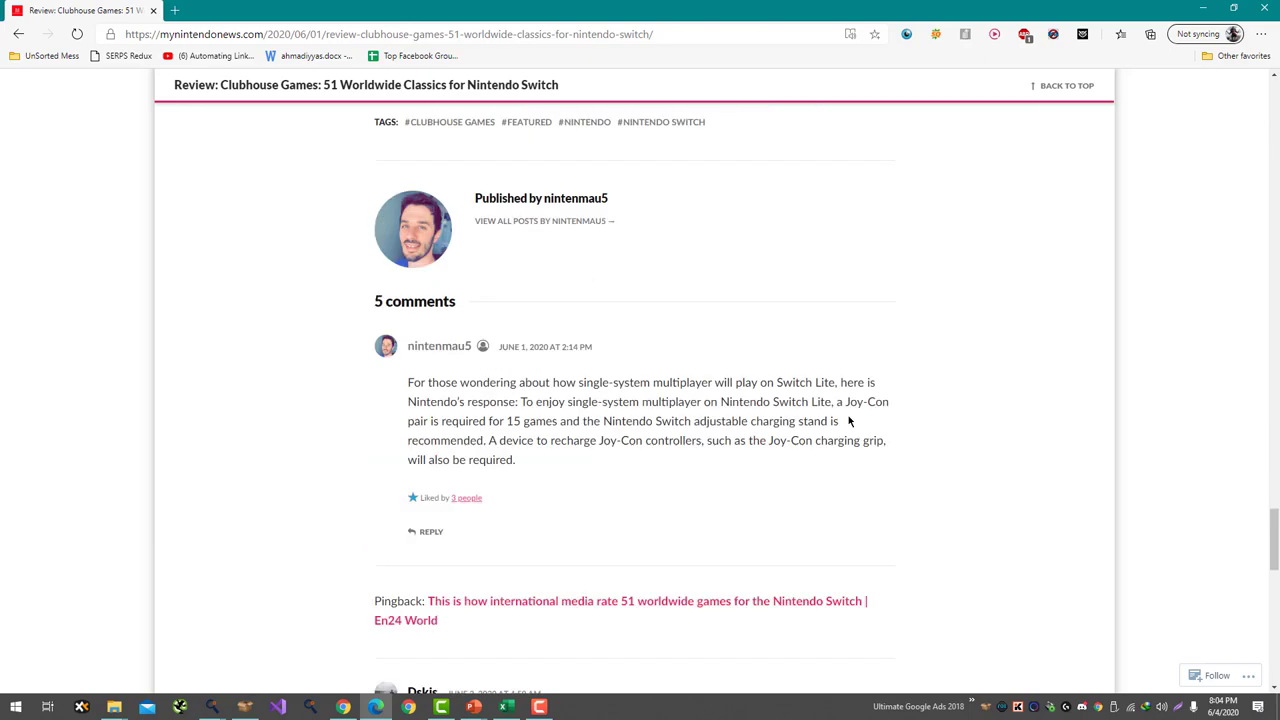
{"action": "scroll", "coordinate": [848, 421], "scroll_direction": "up", "scroll_amount": 1}
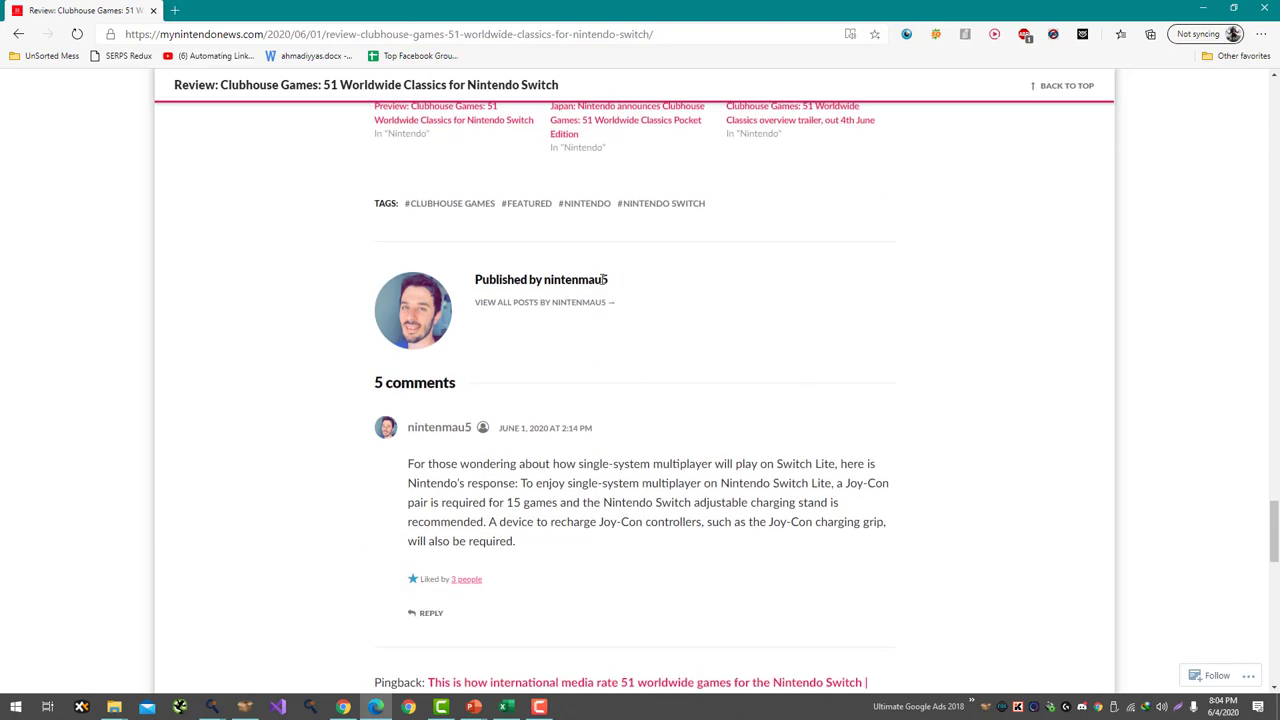
{"action": "left_click_drag", "start_coordinate": [604, 280], "coordinate": [545, 280]}
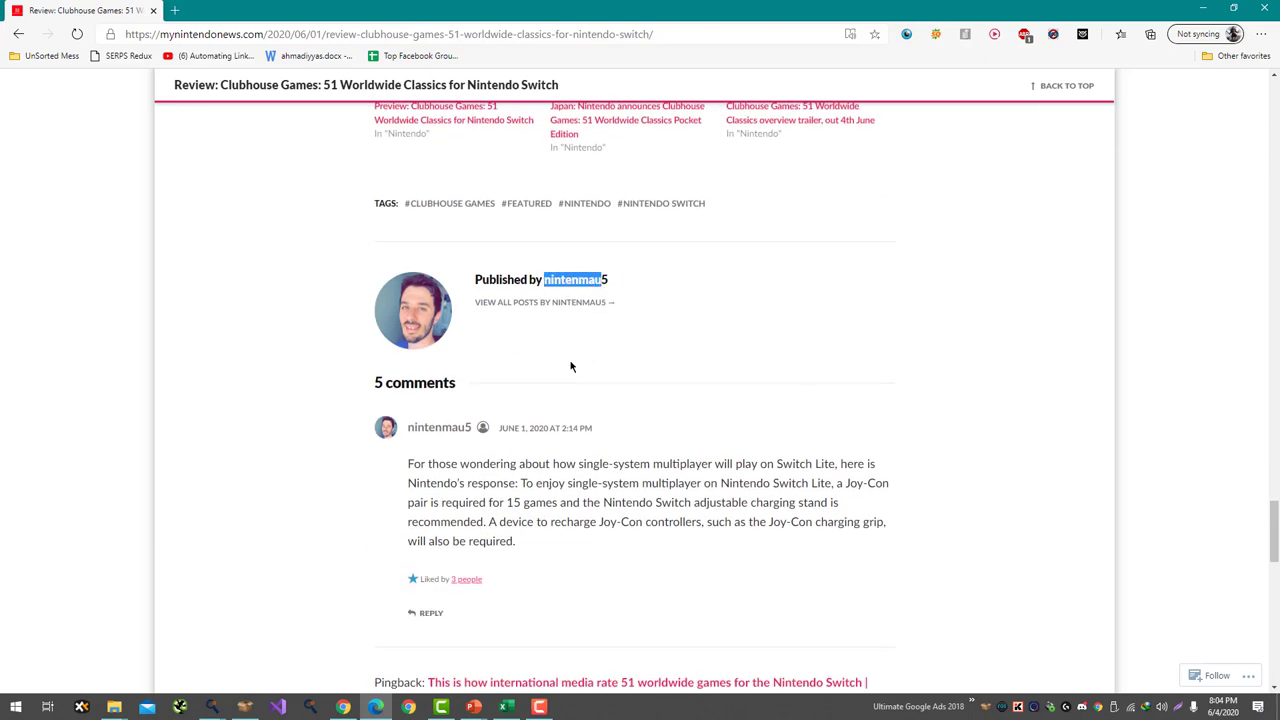
- Start the comment with 'Great List' and the author's pasted username, then begin a new line
{"action": "double_click", "coordinate": [576, 281]}
{"action": "key", "text": "ctrl+c"}
{"action": "scroll", "coordinate": [671, 460], "scroll_direction": "down", "scroll_amount": 4}
{"action": "scroll", "coordinate": [671, 460], "scroll_direction": "down", "scroll_amount": 4}
{"action": "left_click", "coordinate": [543, 429]}
{"action": "type", "text": "Awesome "}
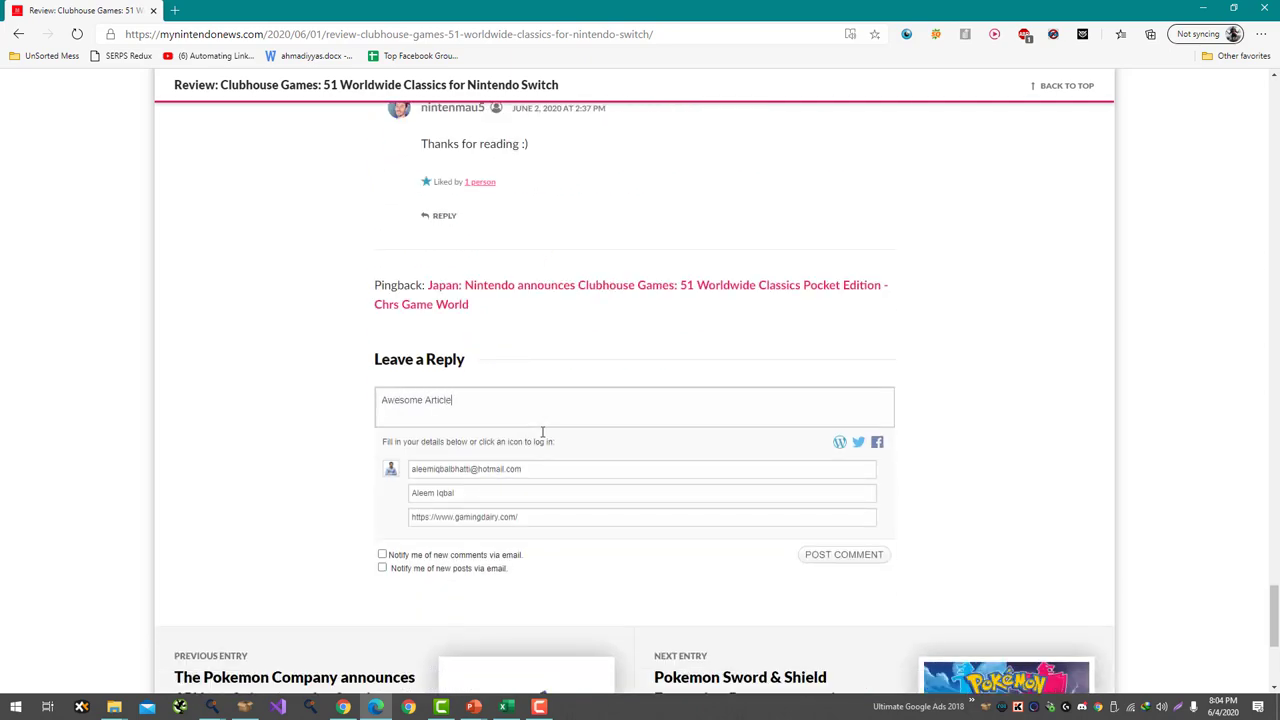
{"action": "type", "text": "Article"}
{"action": "key", "text": "ctrl+v"}
{"action": "key", "text": "shift+Right"}
{"action": "key", "text": "shift+Right"}
{"action": "key", "text": "shift+Right"}
{"action": "key", "text": "shift+Right"}
{"action": "key", "text": "shift+Right"}
{"action": "key", "text": "shift+Right"}
{"action": "key", "text": "shift+Right"}
{"action": "key", "text": "shift+Right"}
{"action": "key", "text": "shift+Right"}
{"action": "key", "text": "shift+Right"}
{"action": "key", "text": "shift+Right"}
{"action": "key", "text": "shift+Right"}
{"action": "key", "text": "shift+Right"}
{"action": "key", "text": "shift+Right"}
{"action": "key", "text": "shift+Right"}
{"action": "key", "text": "BackSpace"}
{"action": "type", "text": "Great List"}
{"action": "key", "text": "End"}
{"action": "key", "text": "Return"}
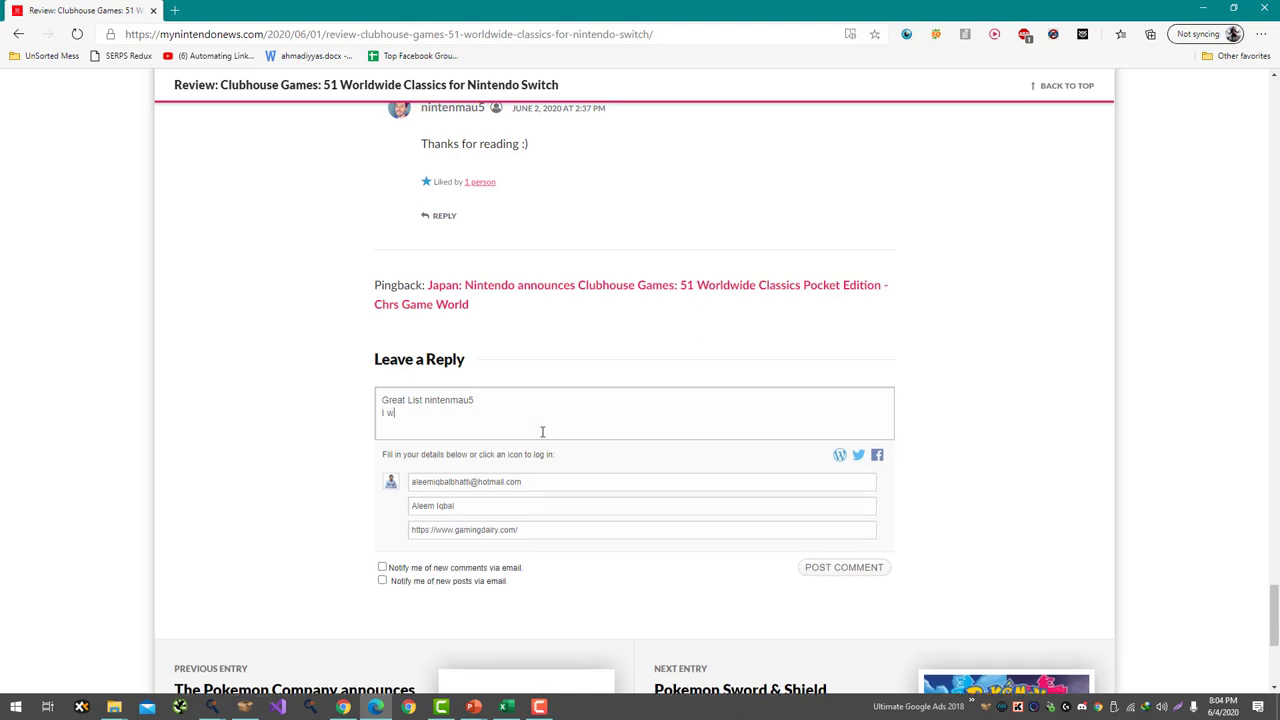
- Add a line about wanting games for a good time during the pandemic, fixing 'perdamic'
{"action": "type", "text": "I was exactly looking for a list of games of"}
{"action": "type", "text": " s"}
{"action": "key", "text": "BackSpace"}
{"action": "type", "text": "have some"}
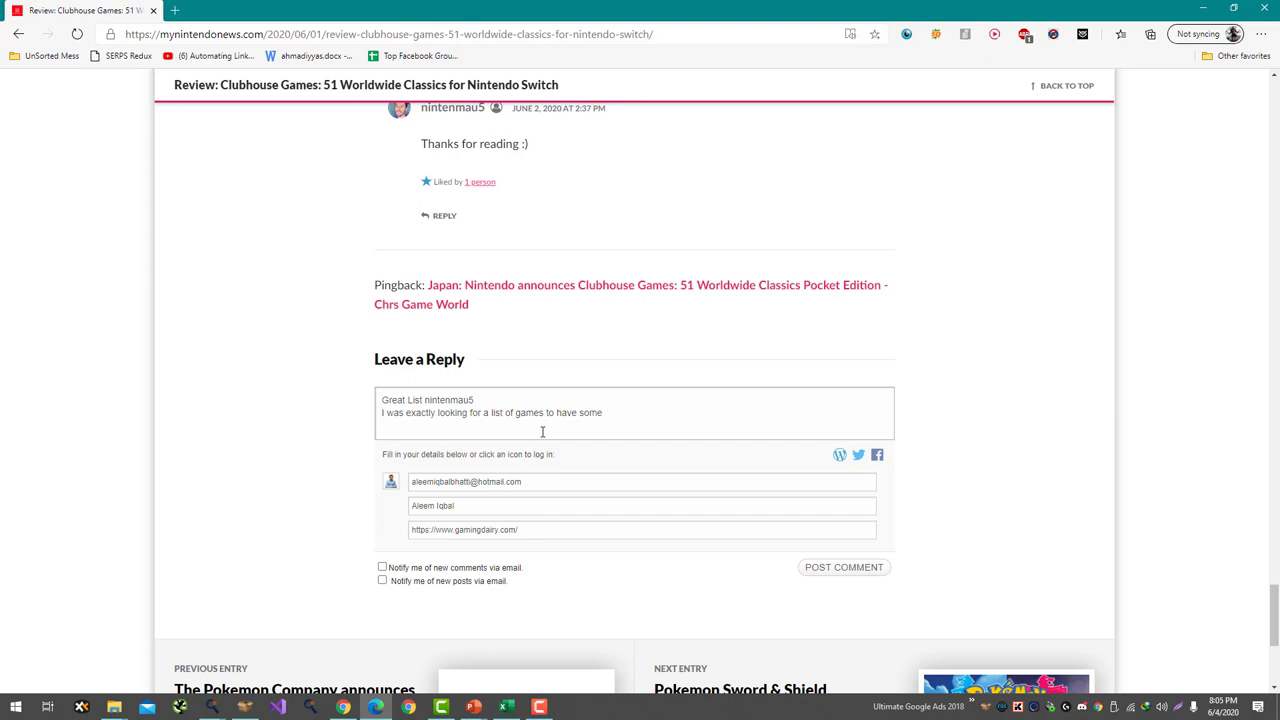
{"action": "type", "text": " good time during the per"}
{"action": "type", "text": "damic"}
{"action": "key", "text": "Return"}
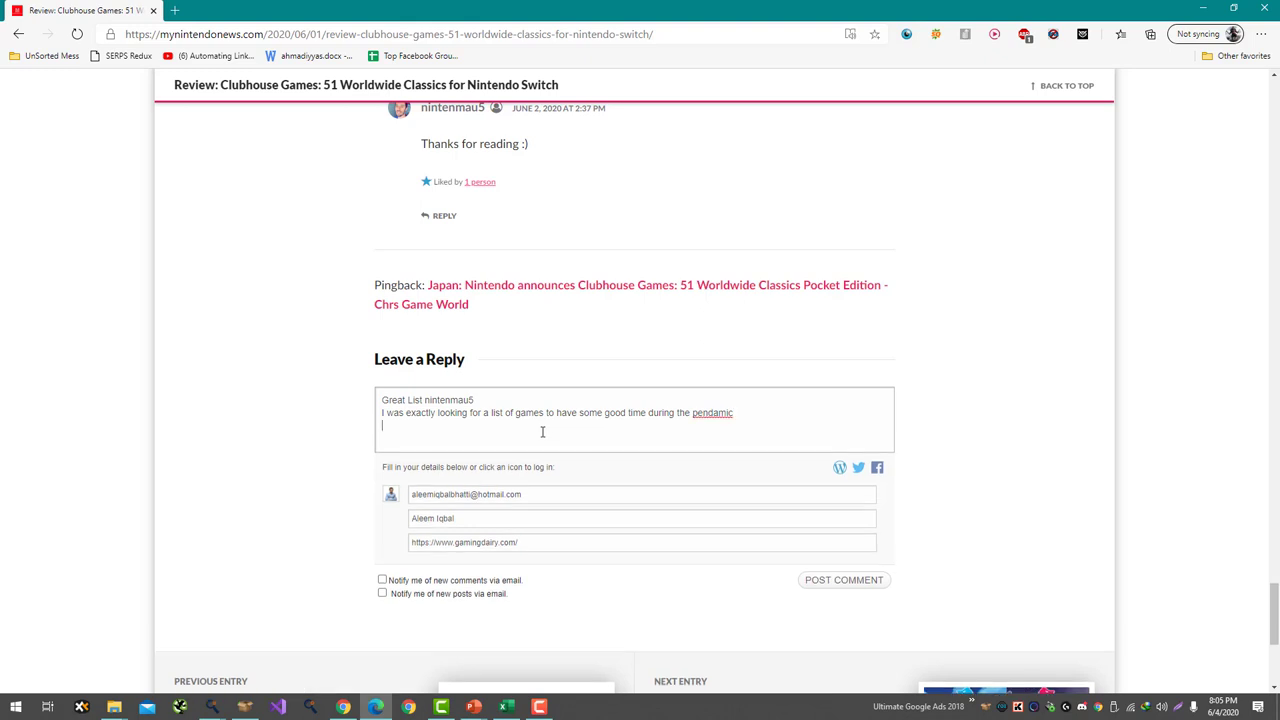
{"action": "right_click", "coordinate": [700, 411]}
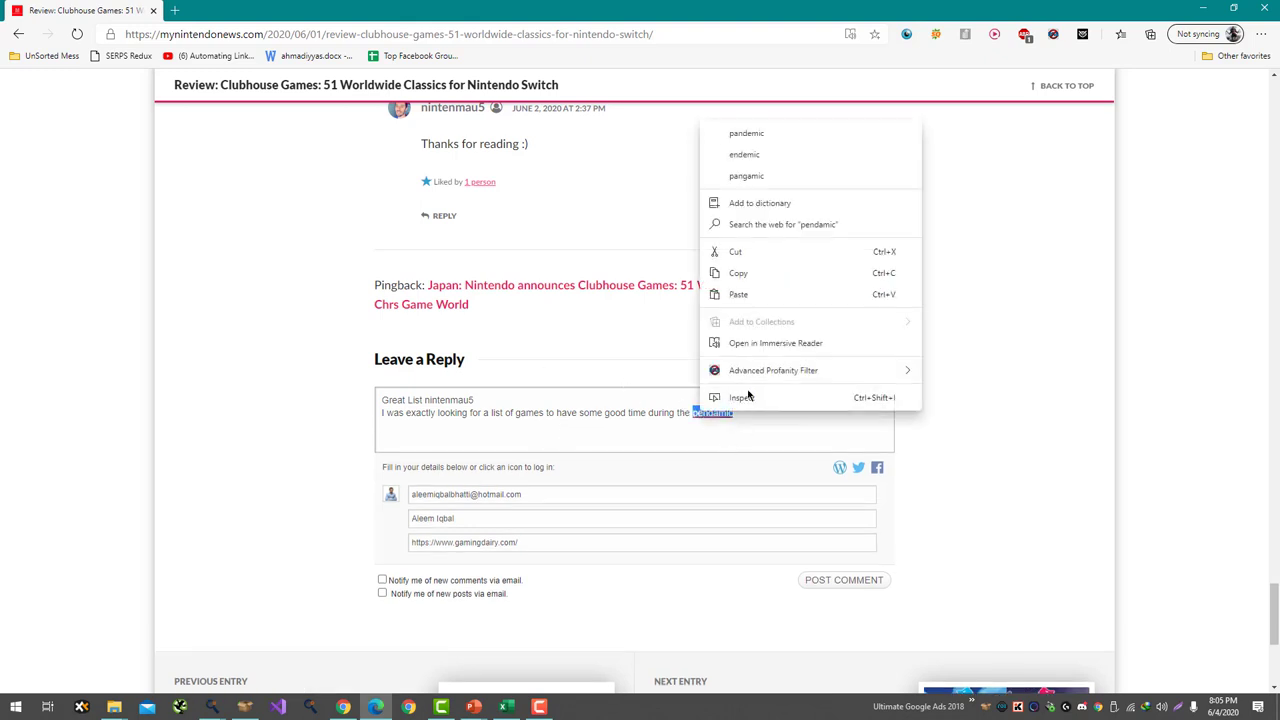
{"action": "left_click", "coordinate": [746, 133]}
- Ask which Nintendo Switch game is their favorite, correct 'nitendo' to Nintendo, and post
{"action": "type", "text": "Just a"}
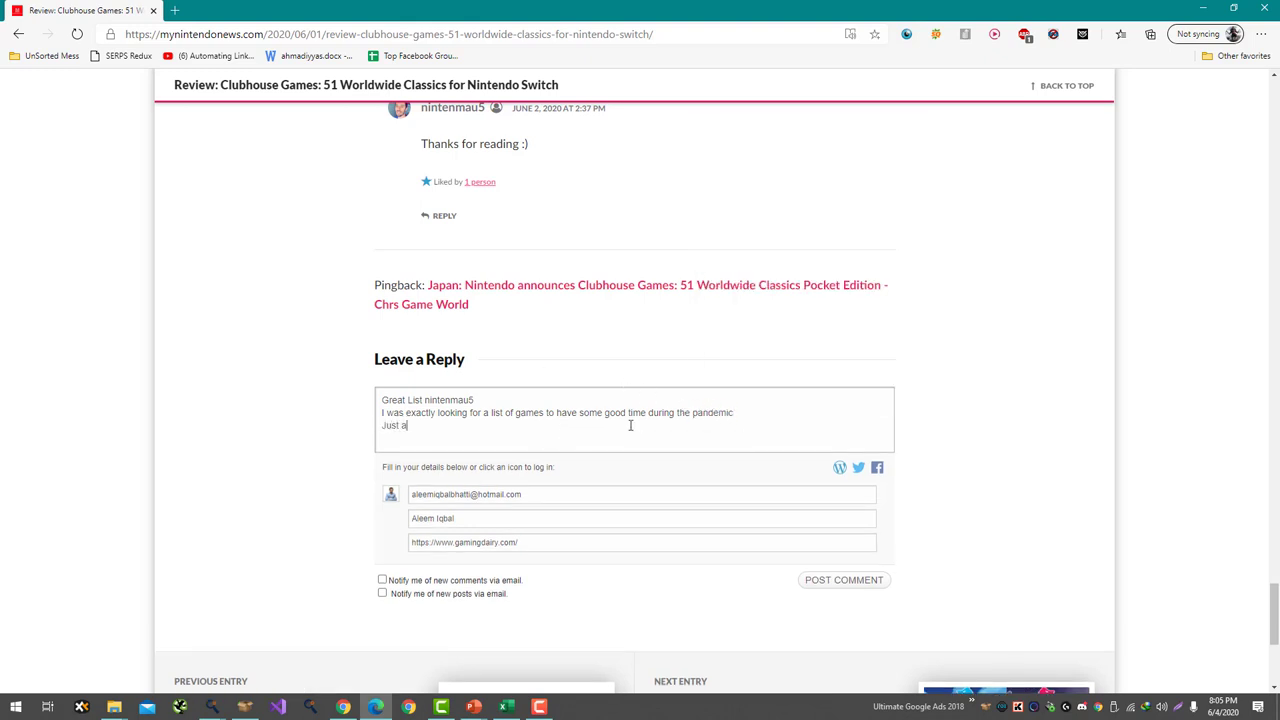
{"action": "type", "text": " personal question which one is your "}
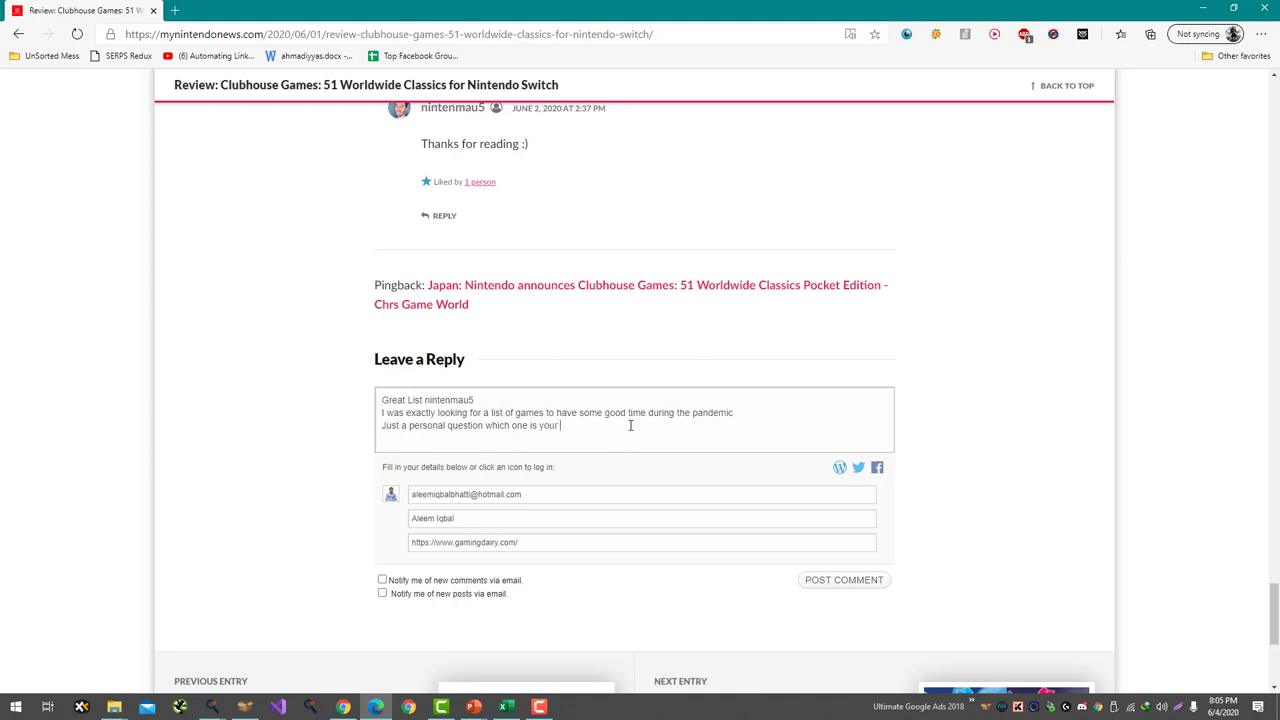
{"action": "type", "text": "favorite game for nitendo switch."}
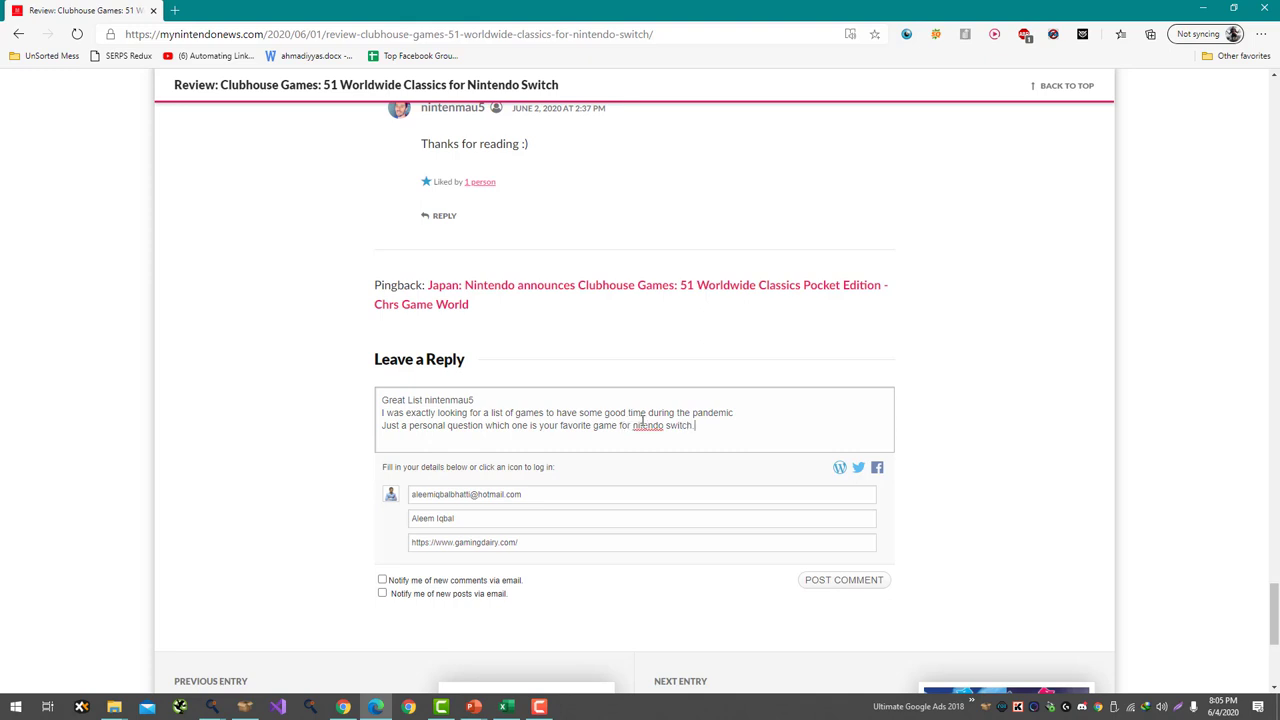
{"action": "right_click", "coordinate": [642, 420]}
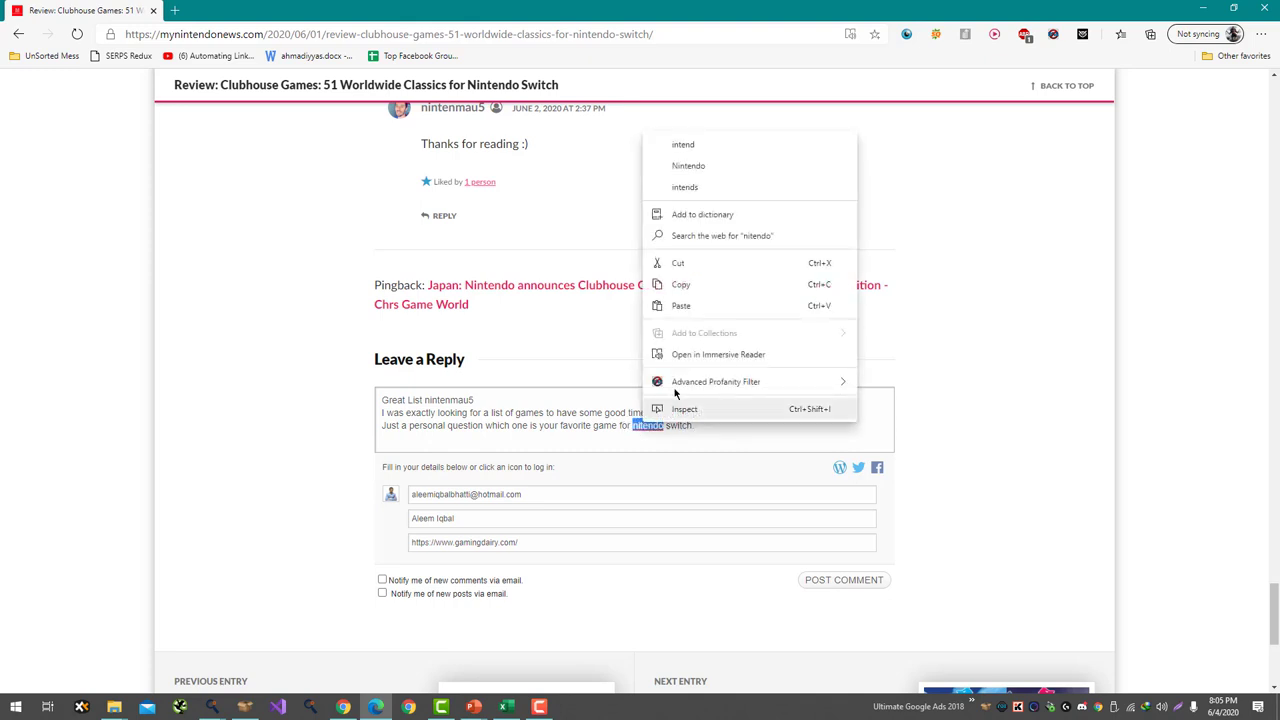
{"action": "left_click", "coordinate": [740, 163]}
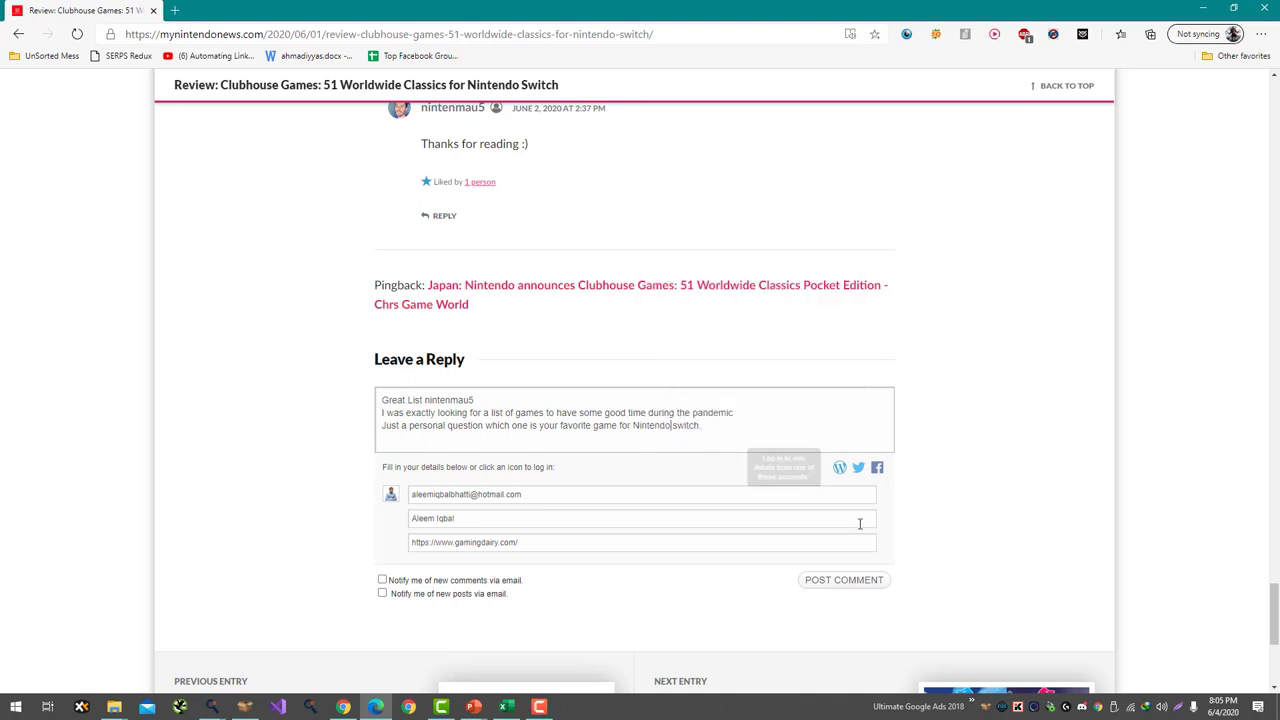
{"action": "left_click", "coordinate": [861, 580]}
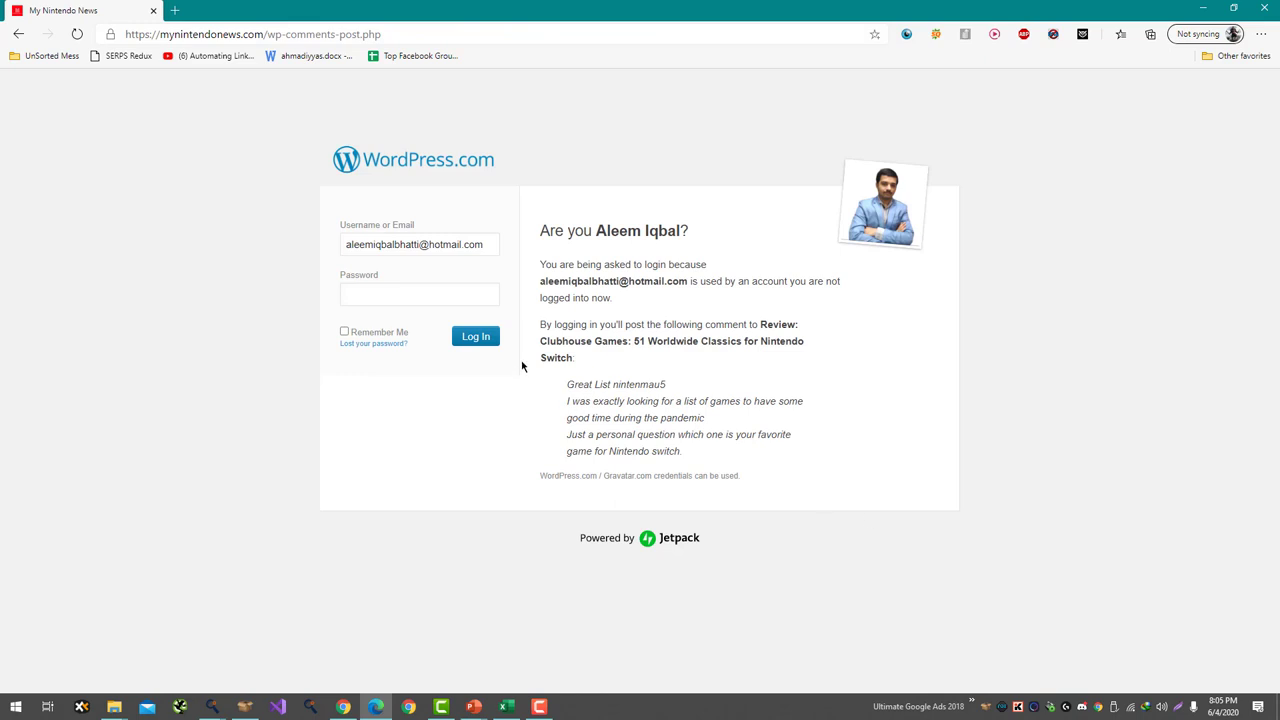
- Enter the WordPress.com account password and log in to publish the comment
{"action": "left_click", "coordinate": [455, 303]}
{"action": "type", "text": "*********"}
{"action": "key", "text": "Return"}
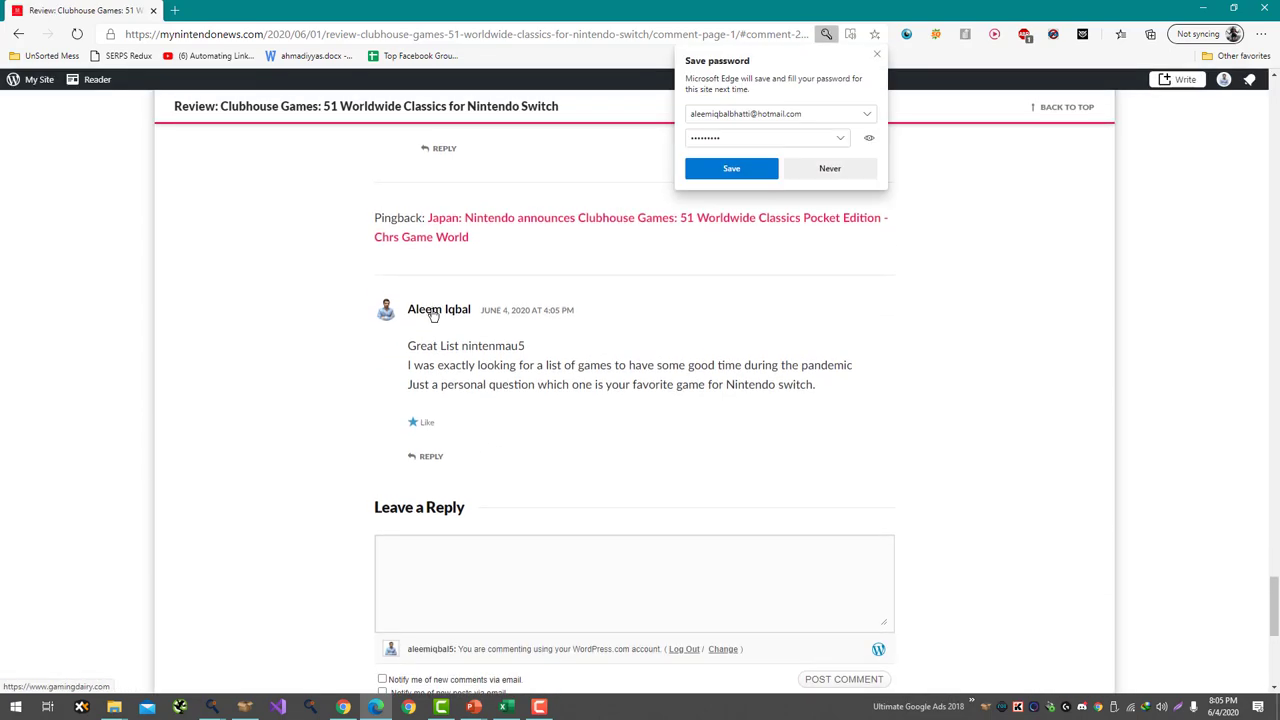
- Decline Edge's password save, inspect the commenter's name link, then switch back to Chrome
{"action": "left_click", "coordinate": [830, 168]}
{"action": "right_click", "coordinate": [453, 316]}
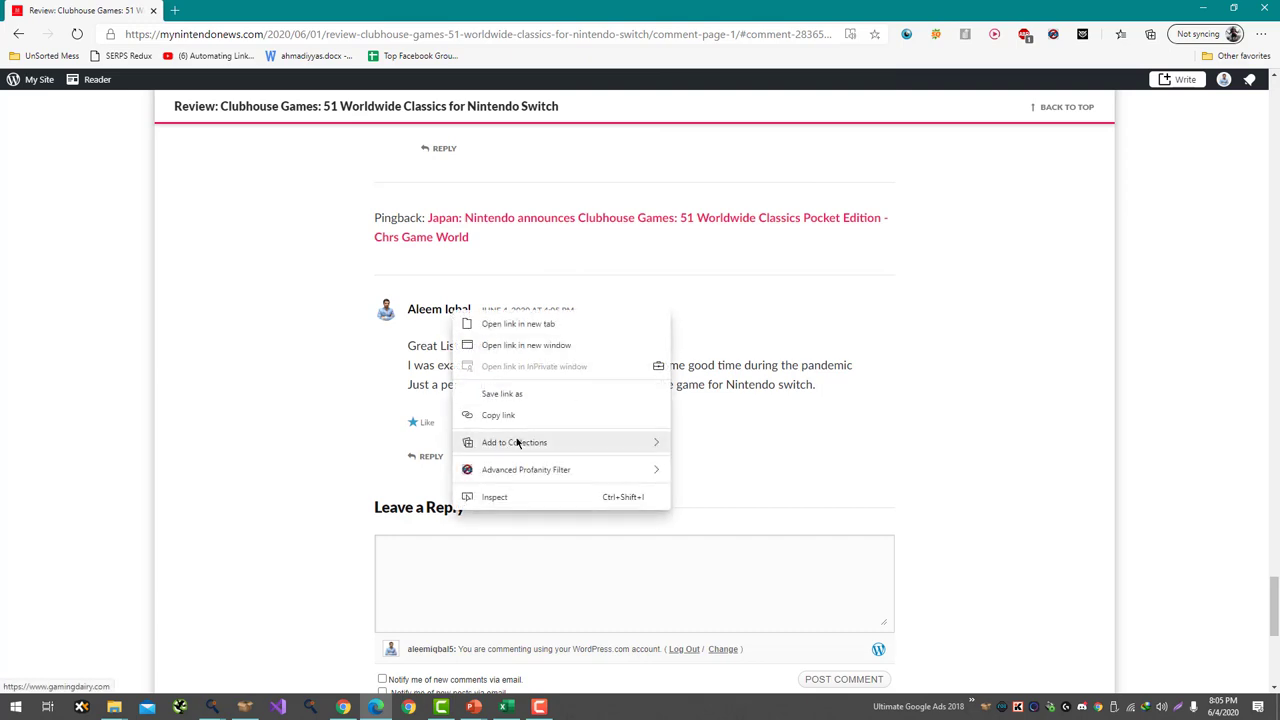
{"action": "left_click", "coordinate": [528, 497]}
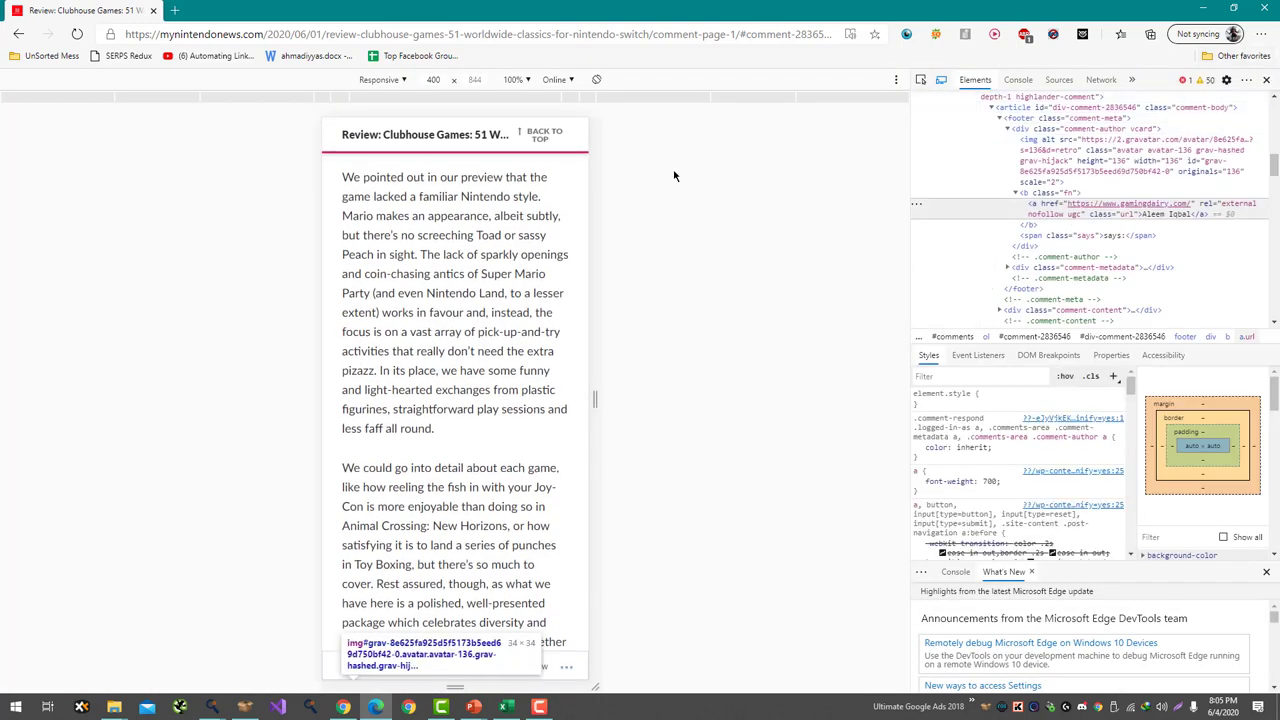
{"action": "left_click", "coordinate": [1266, 79]}
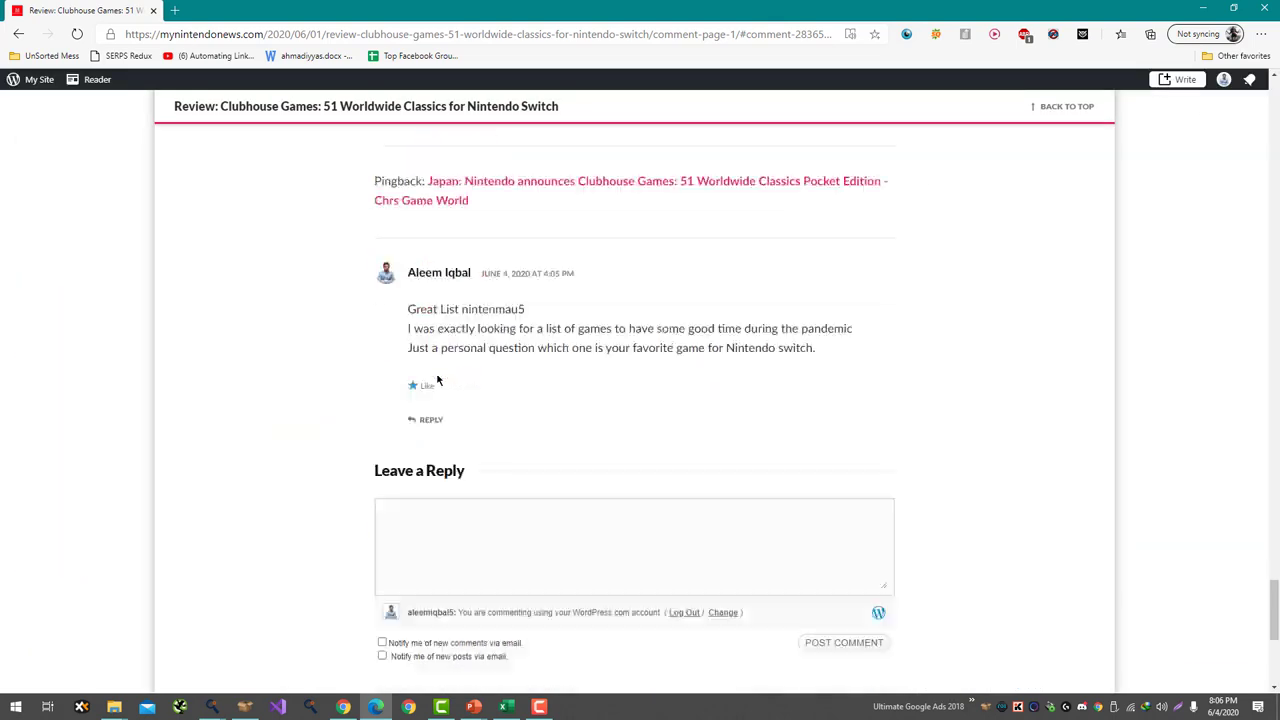
{"action": "scroll", "coordinate": [437, 379], "scroll_direction": "up", "scroll_amount": 2}
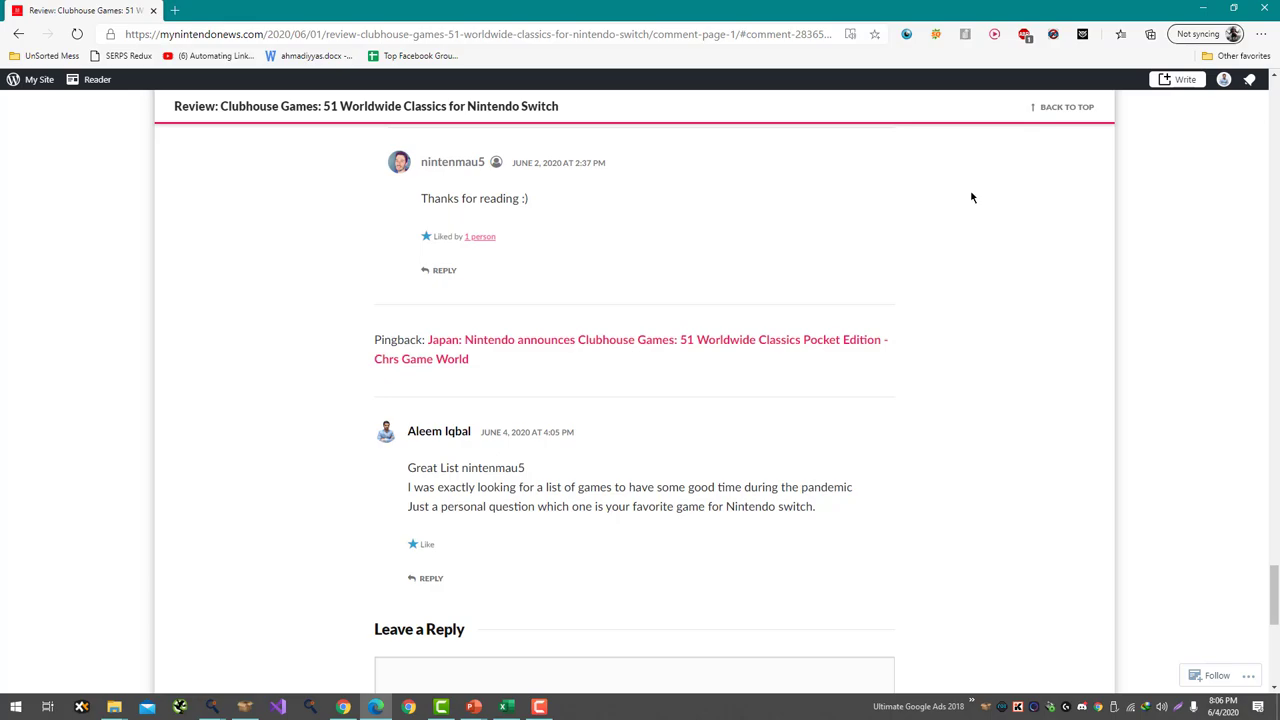
{"action": "key", "text": "alt+Tab"}
- Open the Metro Exodus PS Now article from the PlayStation.Blog tab
{"action": "left_click", "coordinate": [457, 8]}
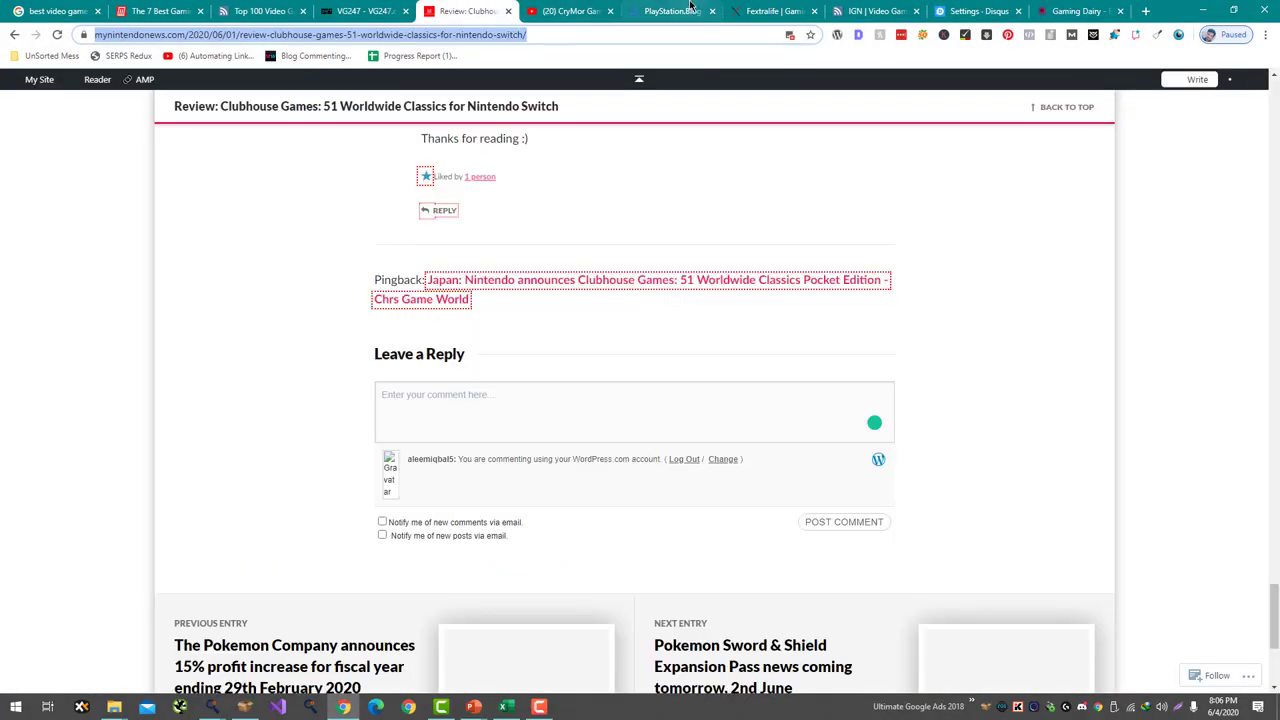
{"action": "left_click_drag", "start_coordinate": [665, 11], "coordinate": [572, 11]}
{"action": "scroll", "coordinate": [749, 145], "scroll_direction": "down", "scroll_amount": 3}
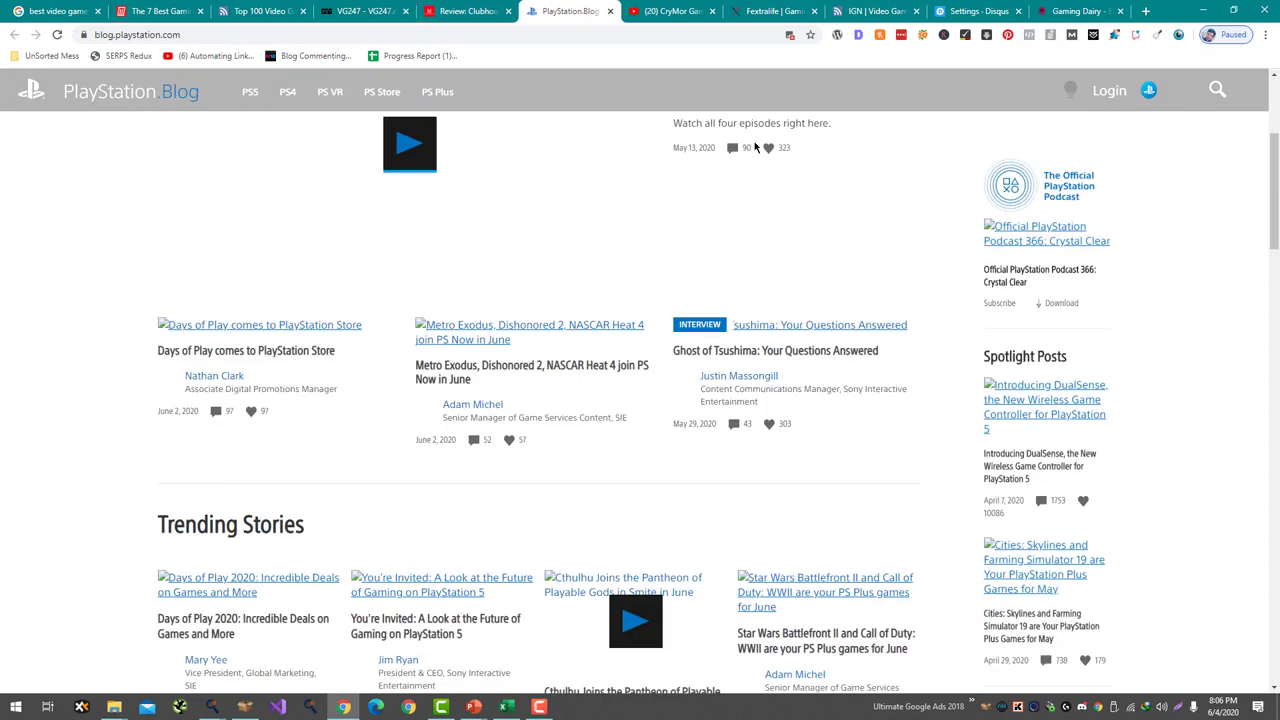
{"action": "left_click", "coordinate": [562, 333]}
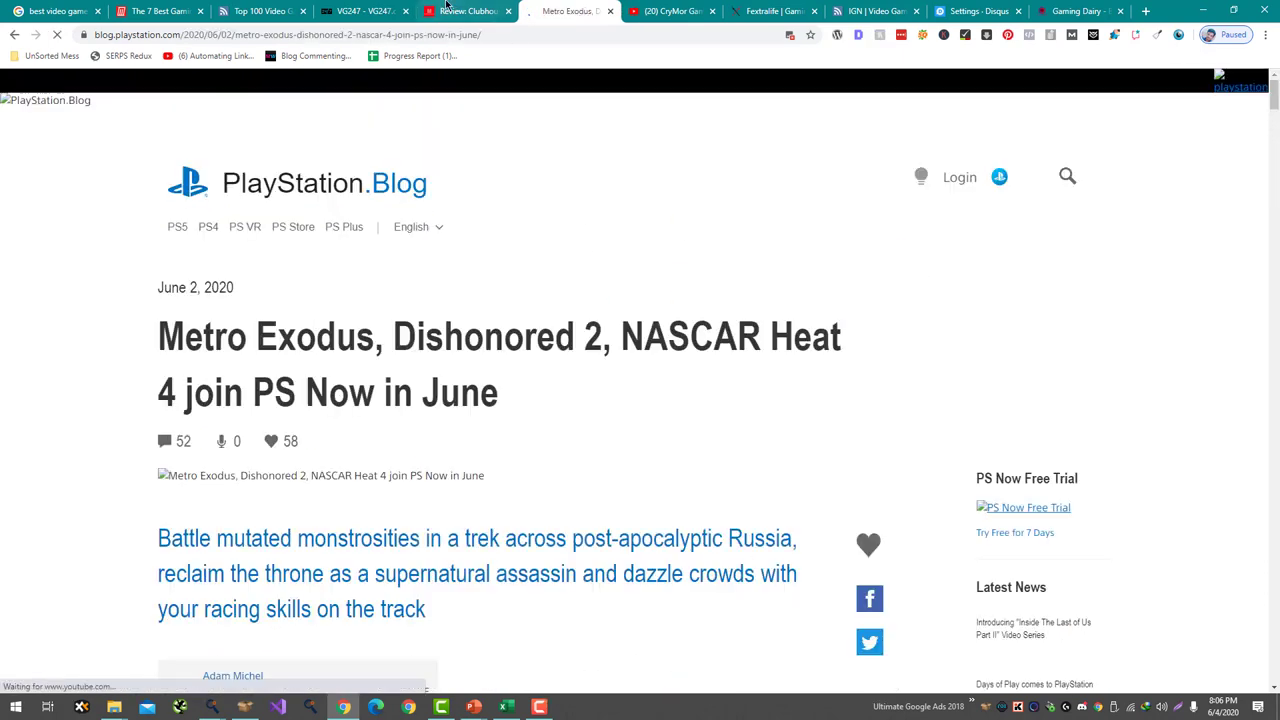
- Scroll through the Metro Exodus comments, then close it and the Clubhouse Games review tab
{"action": "scroll", "coordinate": [565, 255], "scroll_direction": "down", "scroll_amount": 1}
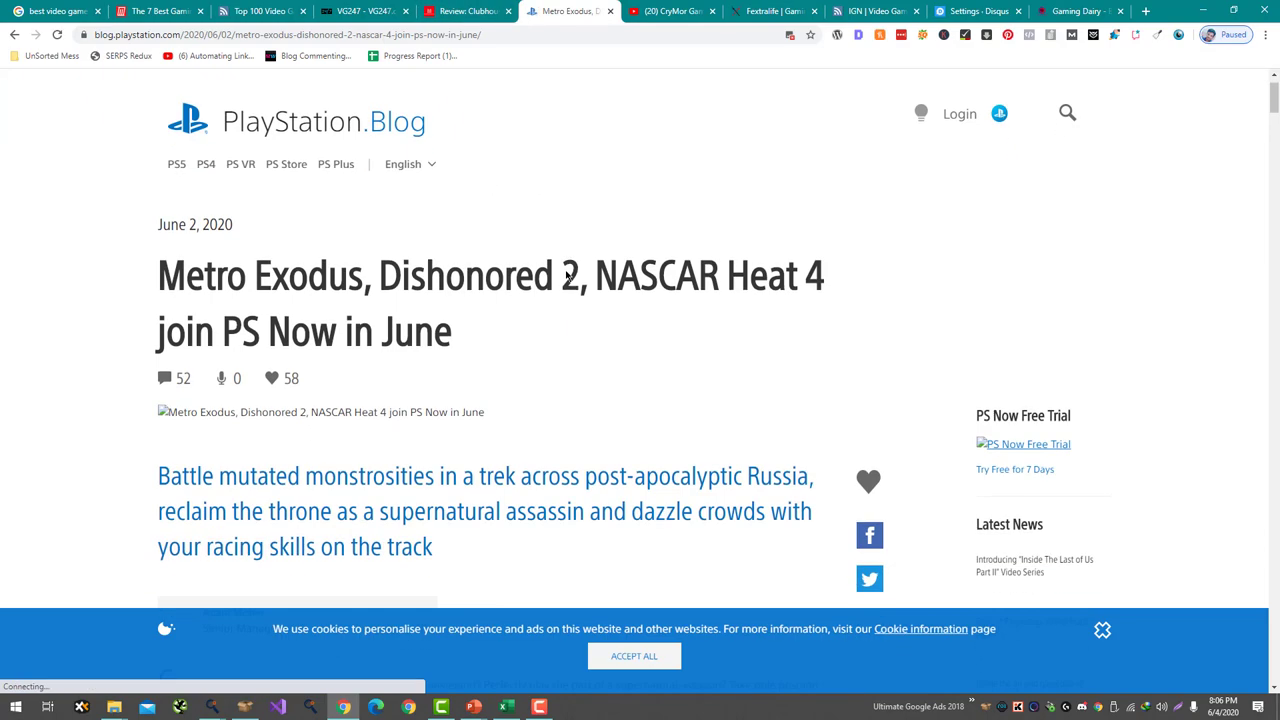
{"action": "scroll", "coordinate": [557, 277], "scroll_direction": "down", "scroll_amount": 15}
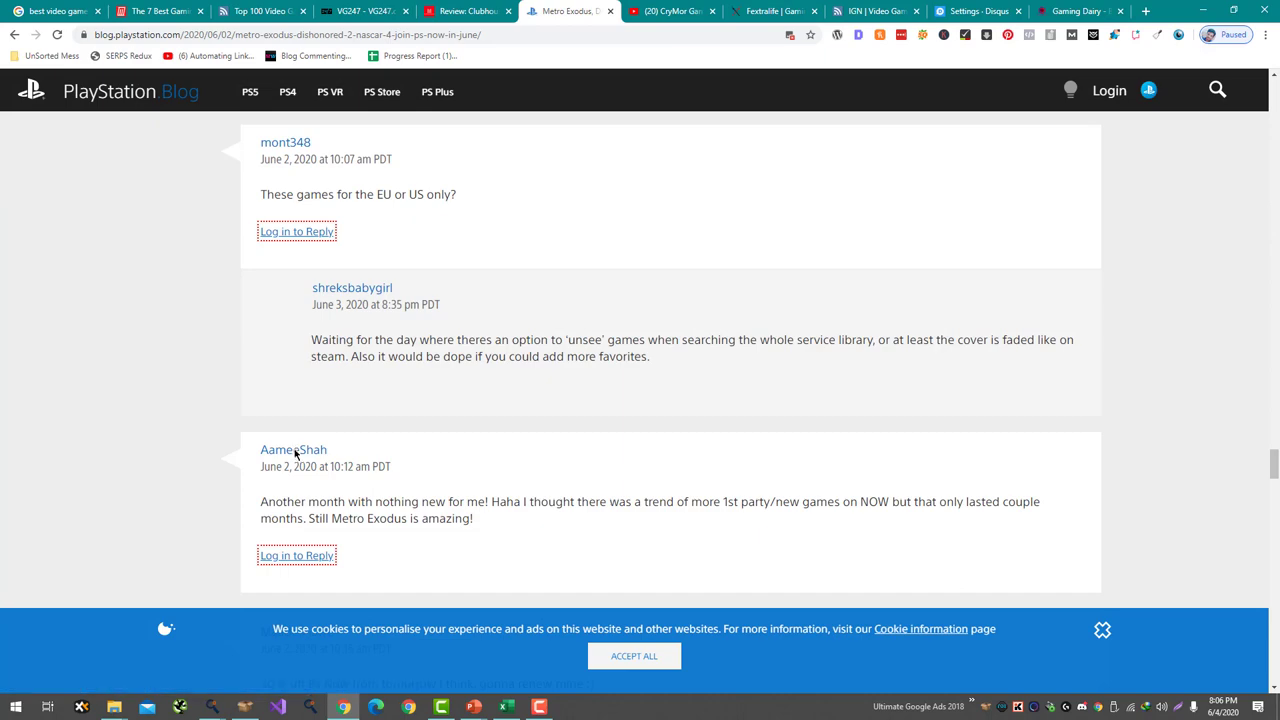
{"action": "scroll", "coordinate": [300, 190], "scroll_direction": "down", "scroll_amount": 10}
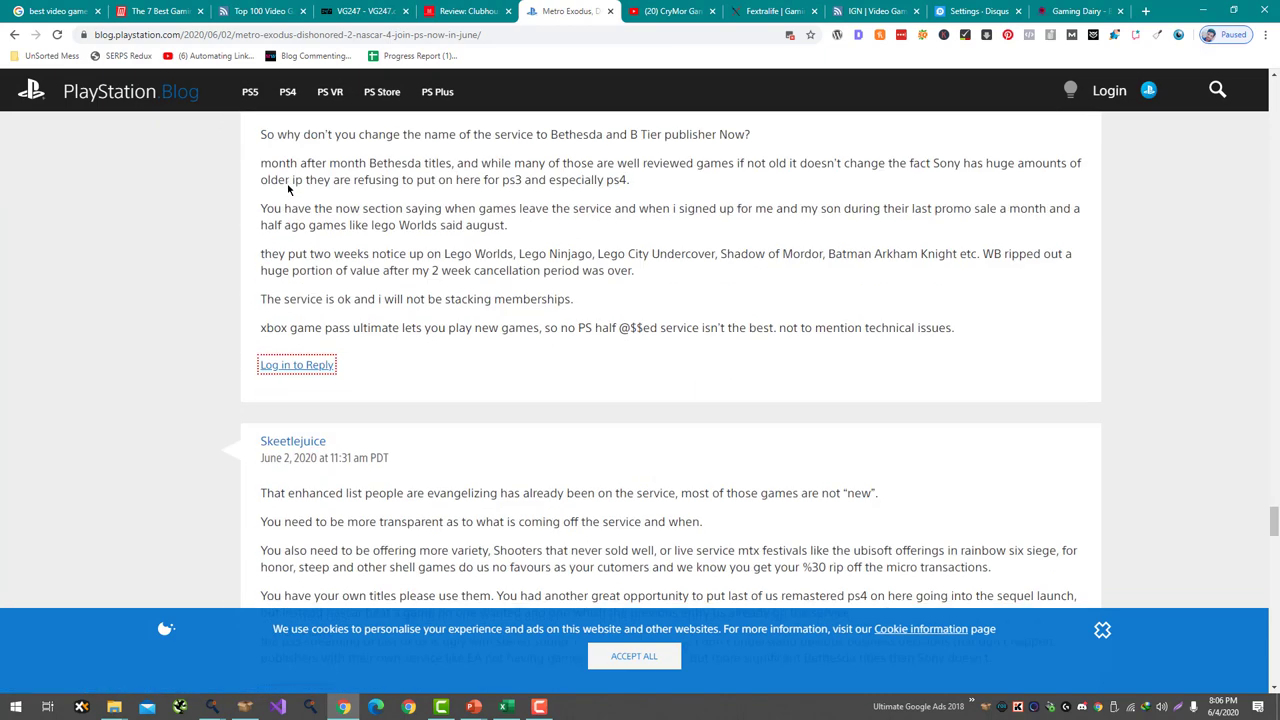
{"action": "scroll", "coordinate": [303, 378], "scroll_direction": "down", "scroll_amount": 15}
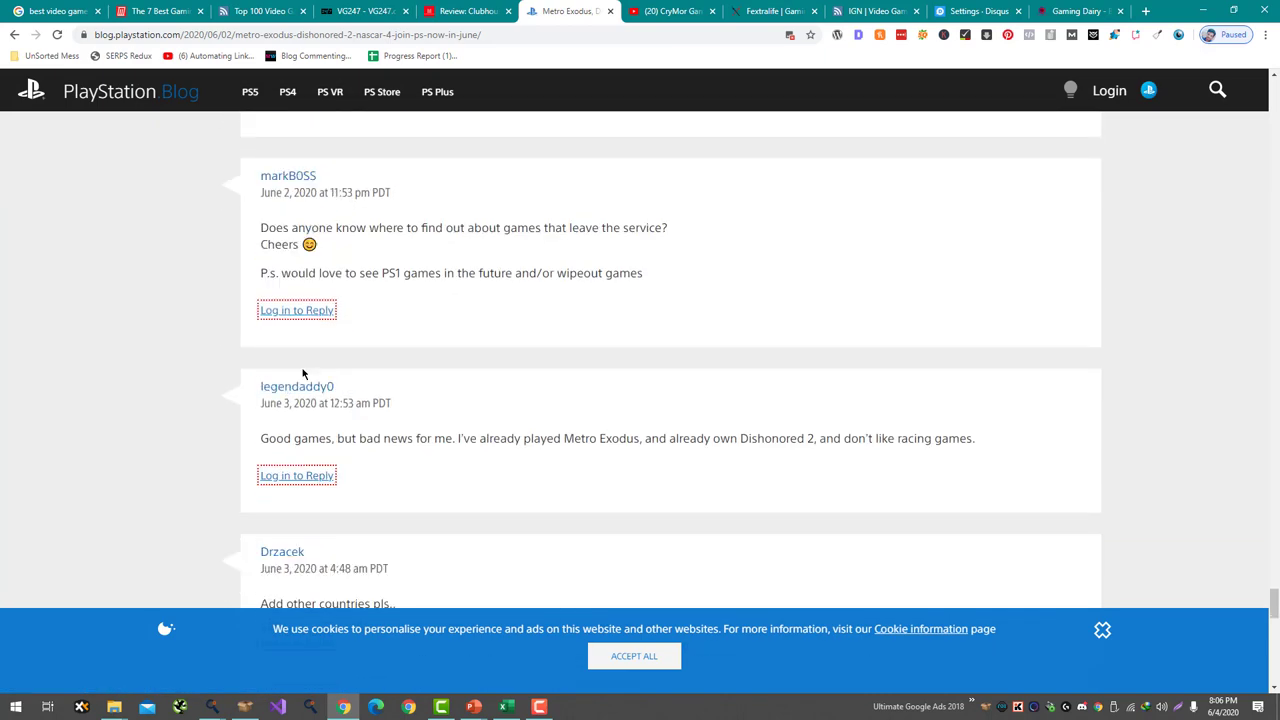
{"action": "scroll", "coordinate": [303, 372], "scroll_direction": "up", "scroll_amount": 4}
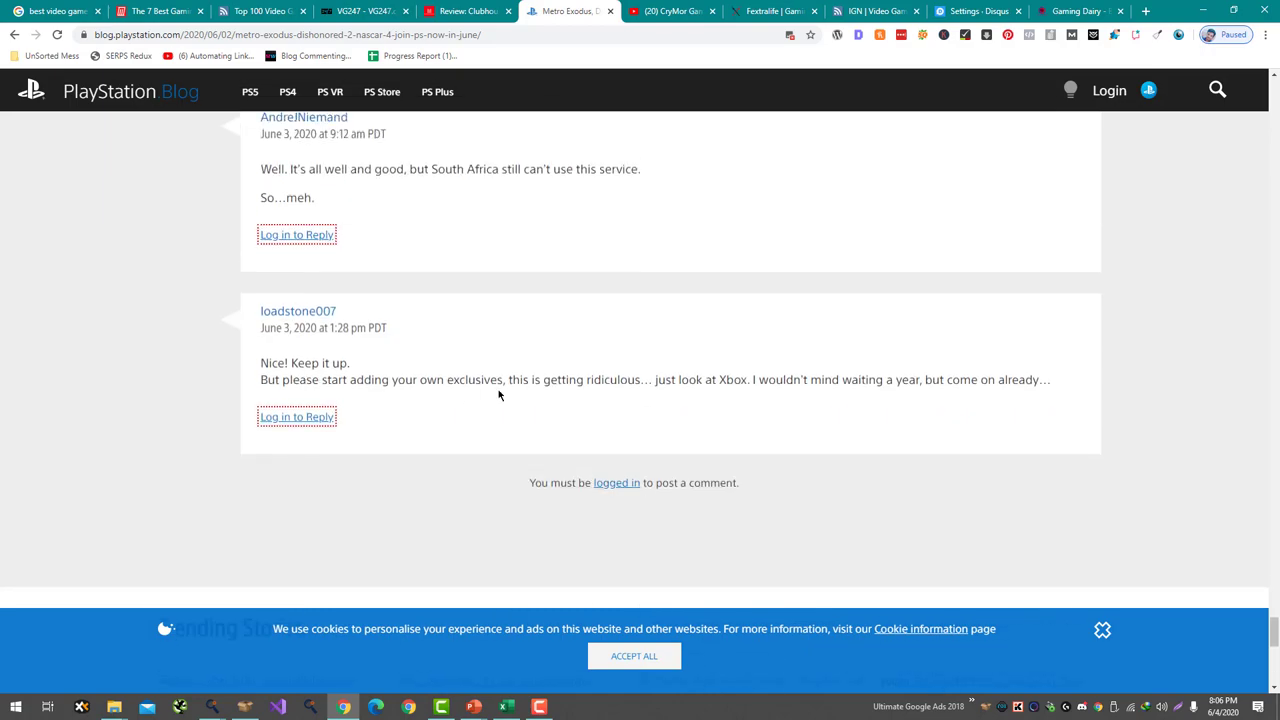
{"action": "scroll", "coordinate": [640, 400], "scroll_direction": "up", "scroll_amount": 10}
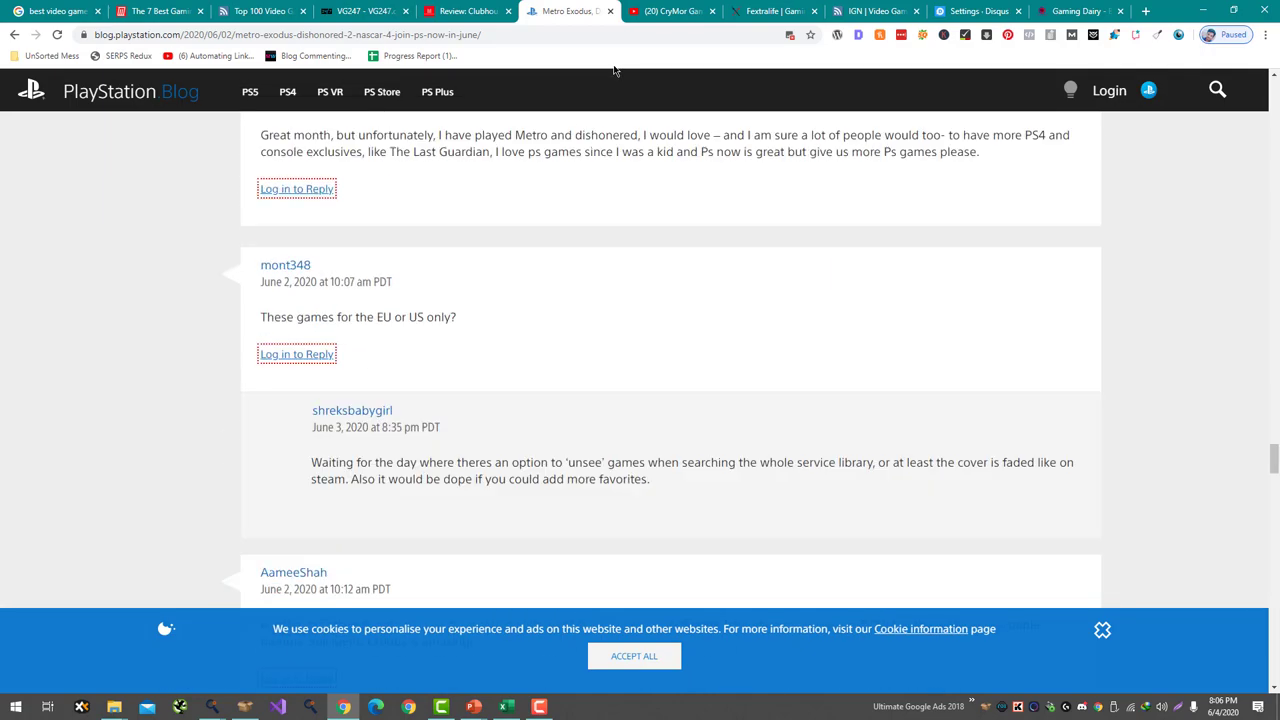
{"action": "left_click", "coordinate": [610, 11]}
{"action": "left_click", "coordinate": [540, 7]}
{"action": "left_click", "coordinate": [558, 11]}
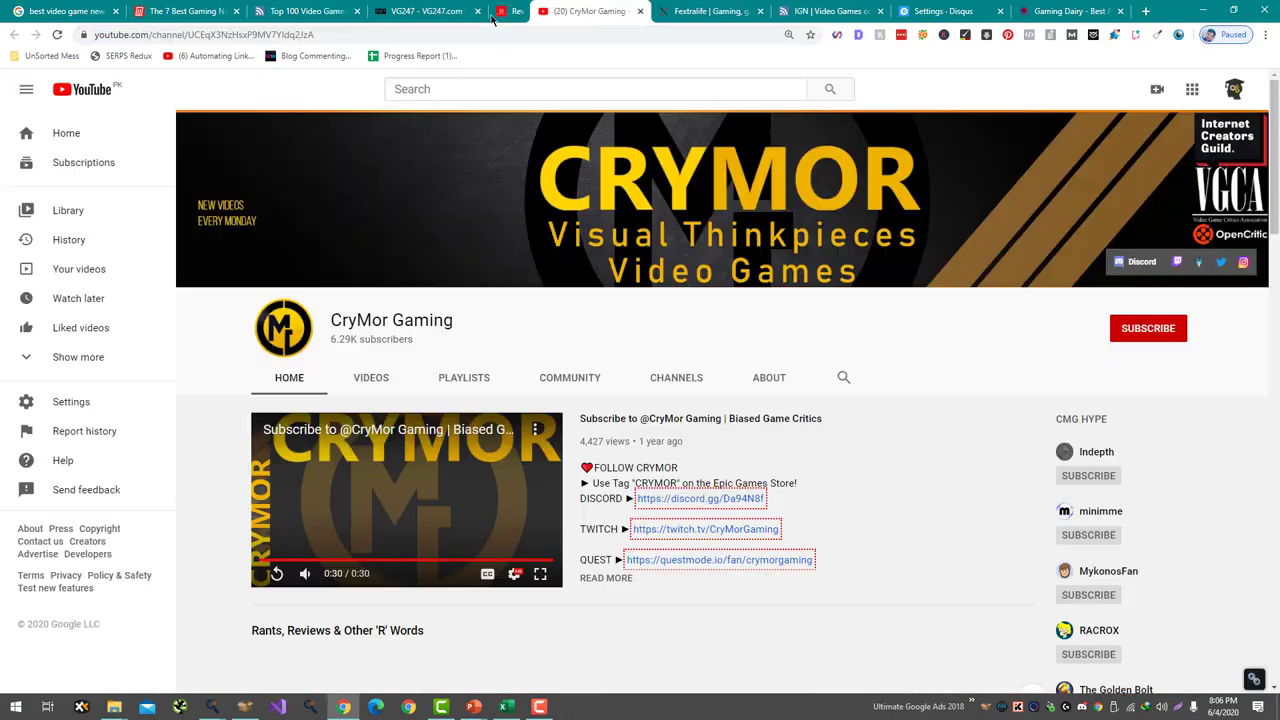
- Close CryMor Gaming, scroll the Banner of the Maid article to the bottom, close it, return to VG247
{"action": "left_click", "coordinate": [480, 5]}
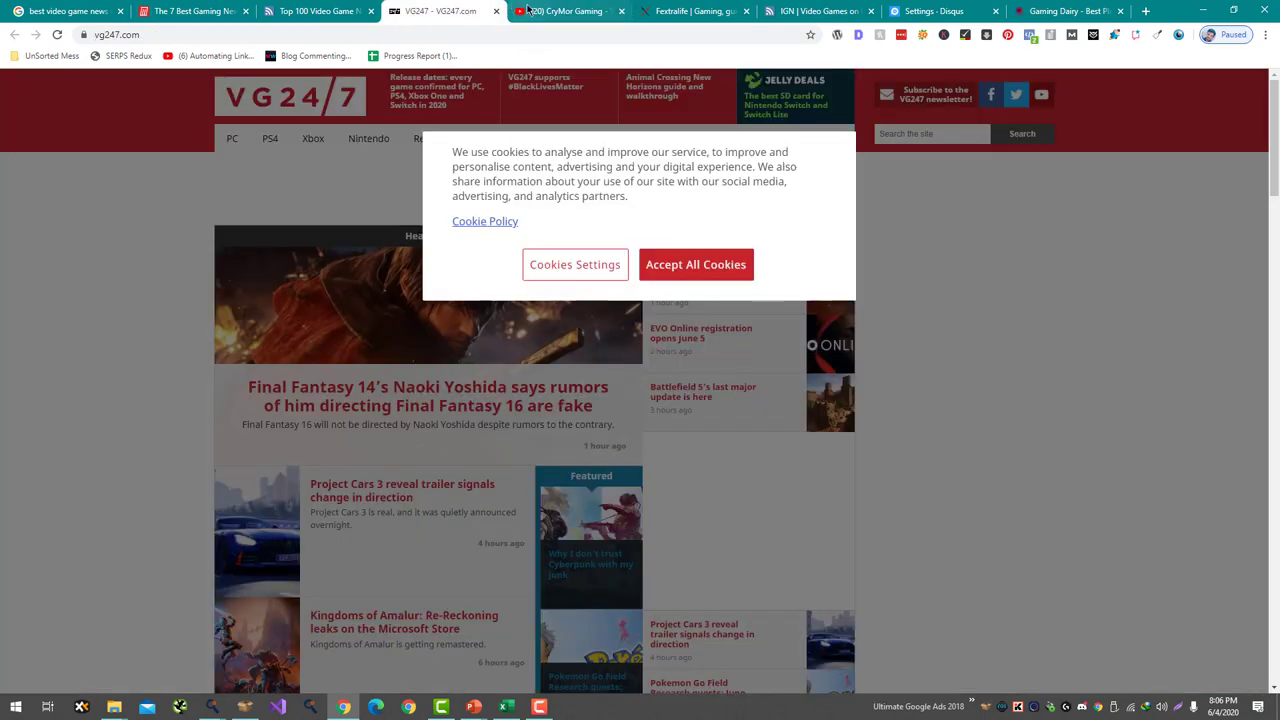
{"action": "left_click", "coordinate": [528, 10]}
{"action": "key", "text": "ctrl+w"}
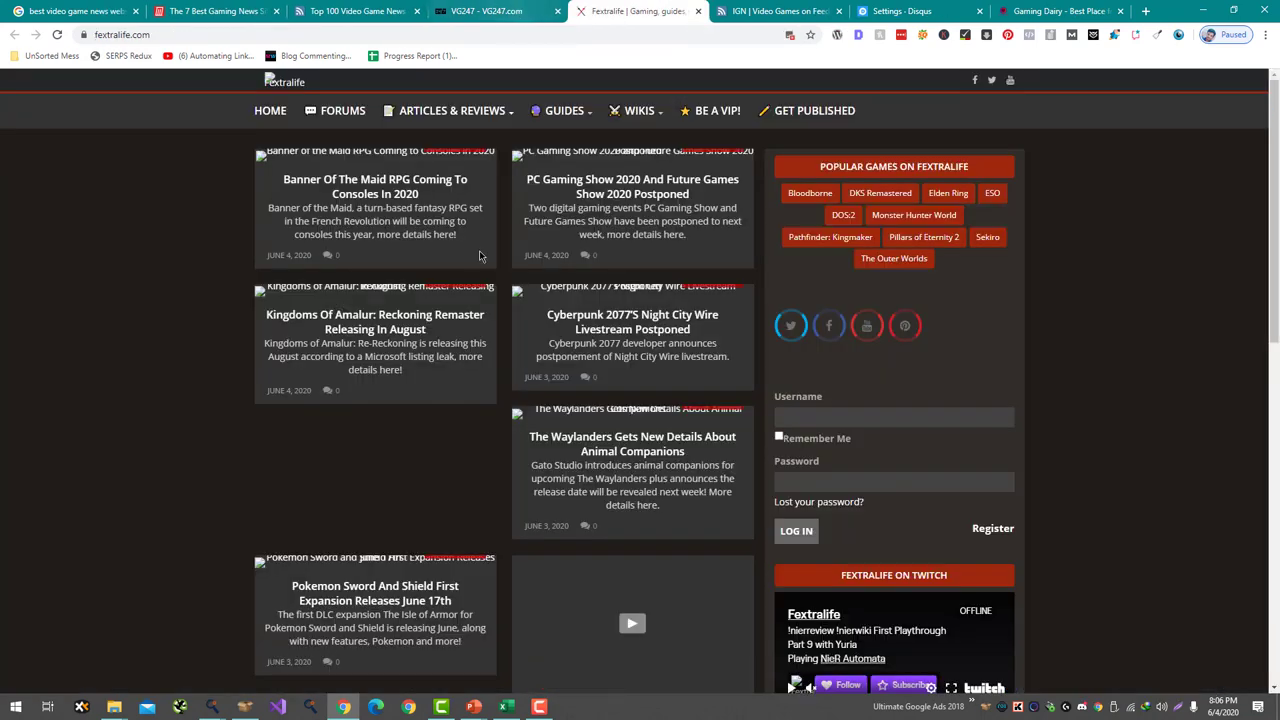
{"action": "scroll", "coordinate": [622, 333], "scroll_direction": "down", "scroll_amount": 1}
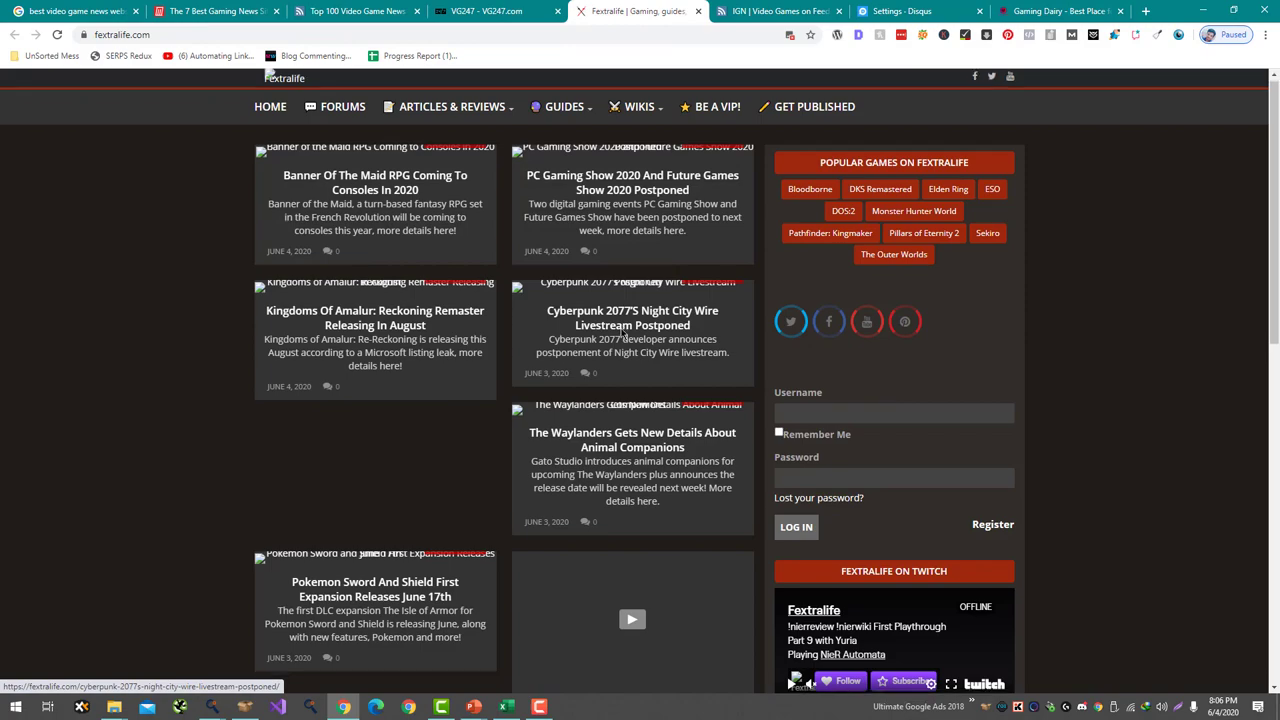
{"action": "scroll", "coordinate": [622, 333], "scroll_direction": "down", "scroll_amount": 5}
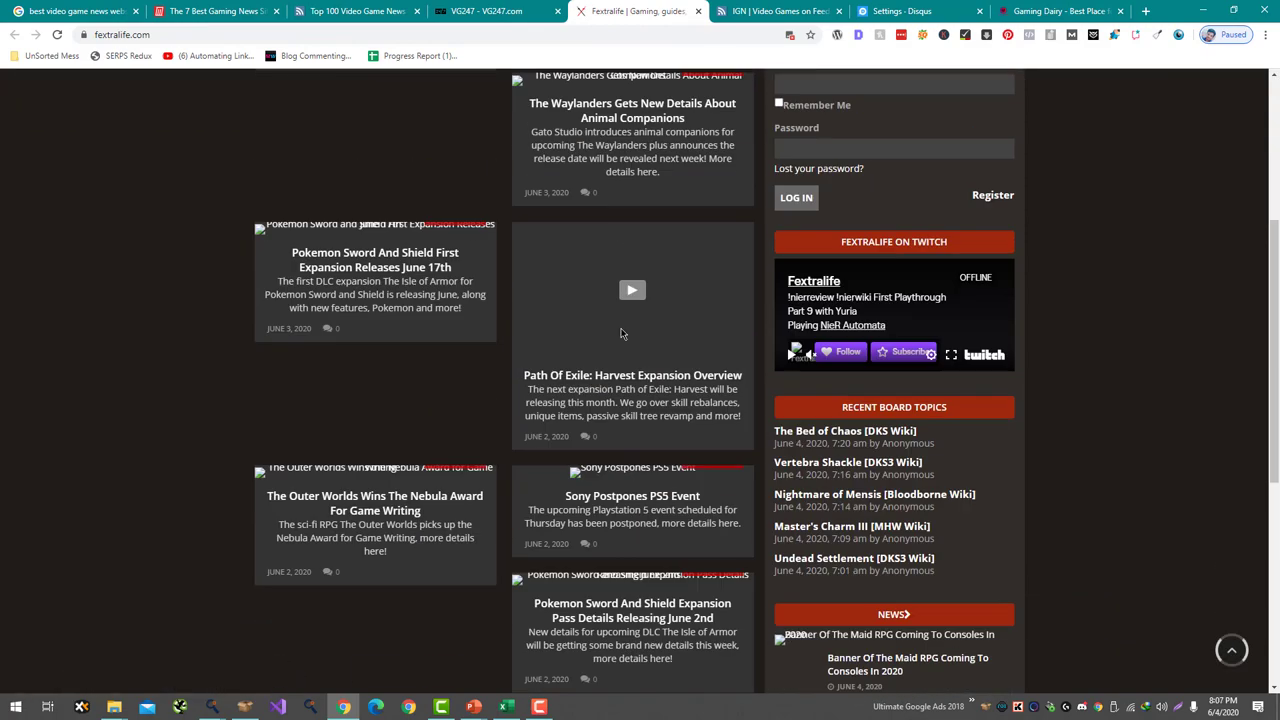
{"action": "scroll", "coordinate": [620, 333], "scroll_direction": "up", "scroll_amount": 5}
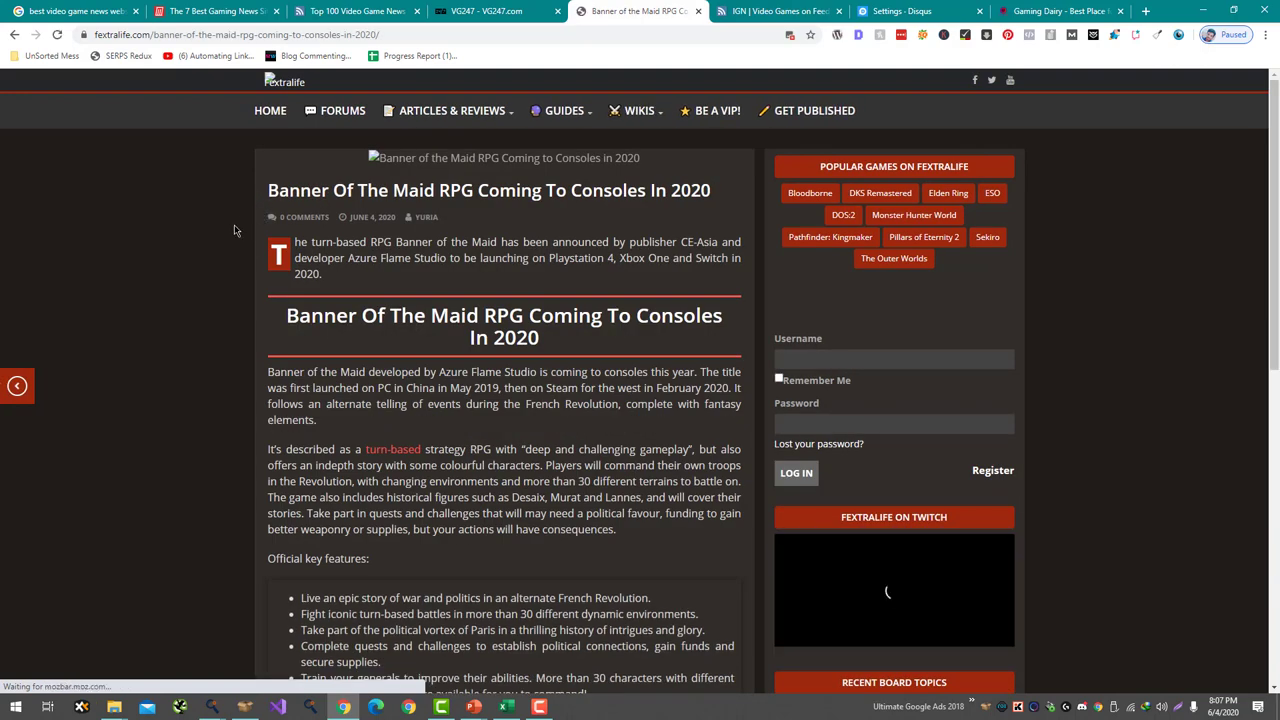
{"action": "scroll", "coordinate": [251, 440], "scroll_direction": "down", "scroll_amount": 8}
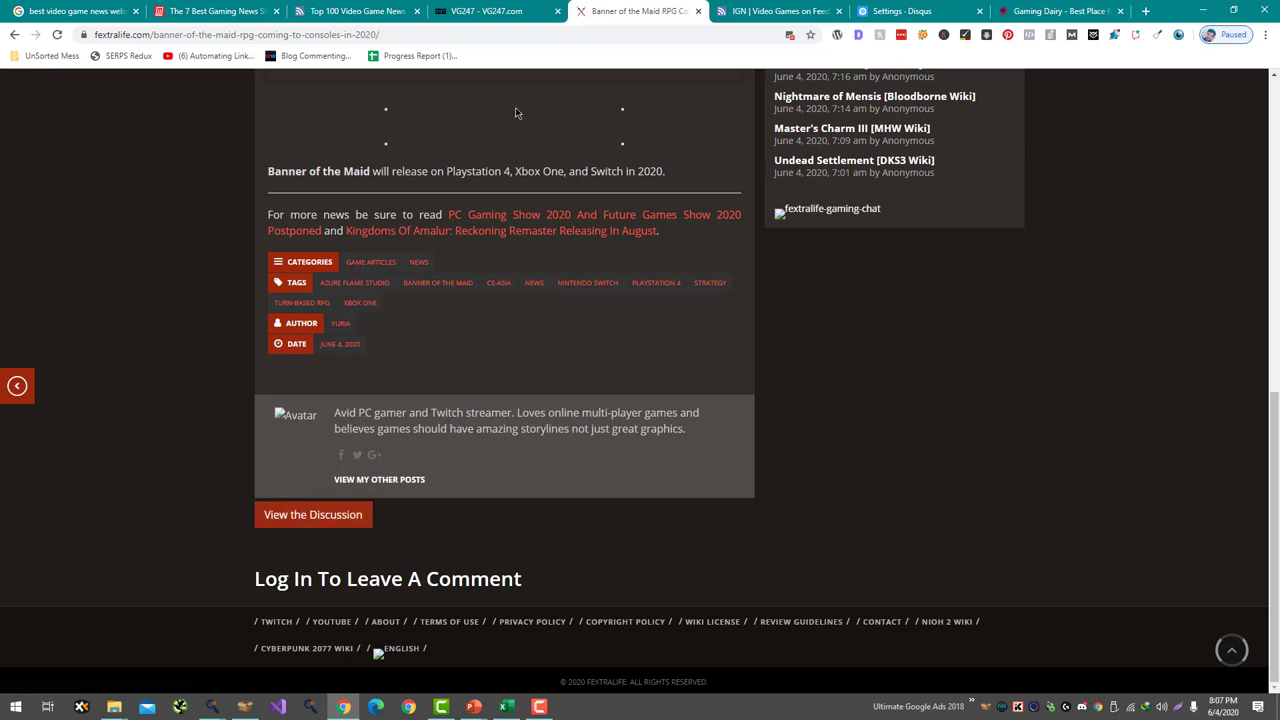
{"action": "middle_click", "coordinate": [591, 10]}
{"action": "left_click", "coordinate": [490, 11]}
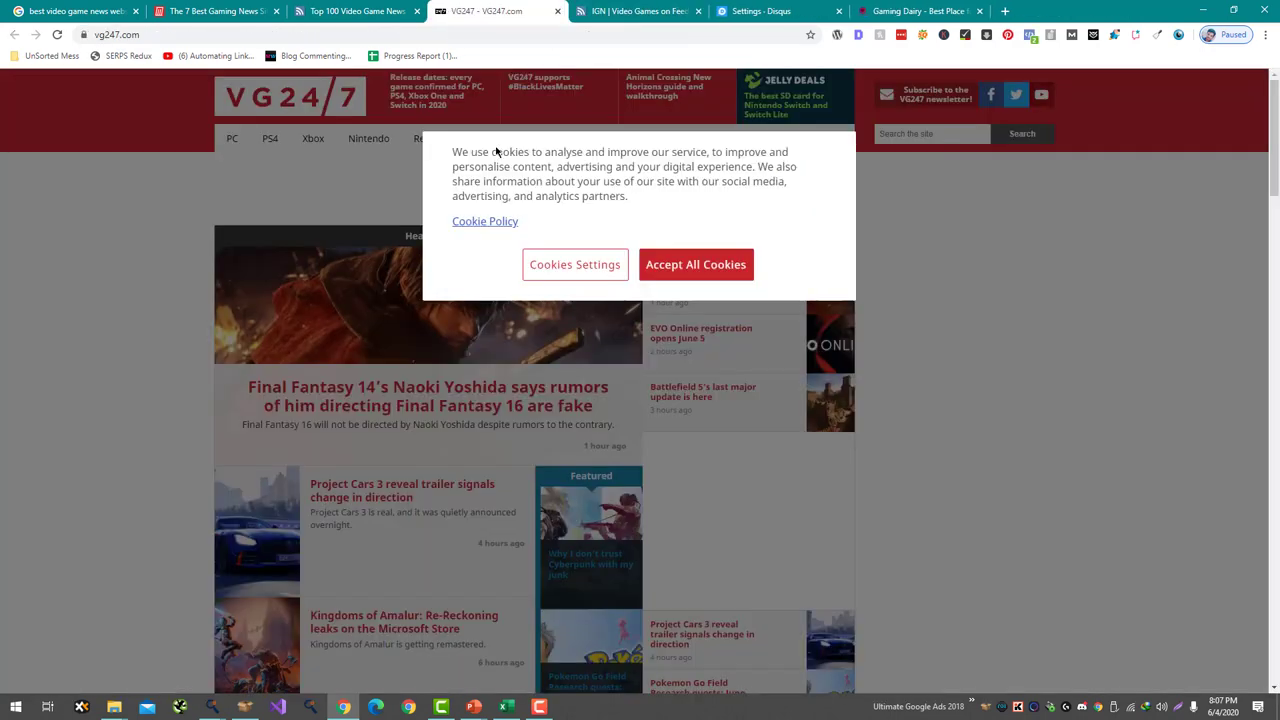
- Accept VG247's cookies, open the Project Cars 3 story in a new tab, and close the homepage
{"action": "left_click", "coordinate": [700, 272]}
{"action": "scroll", "coordinate": [390, 279], "scroll_direction": "down", "scroll_amount": 2}
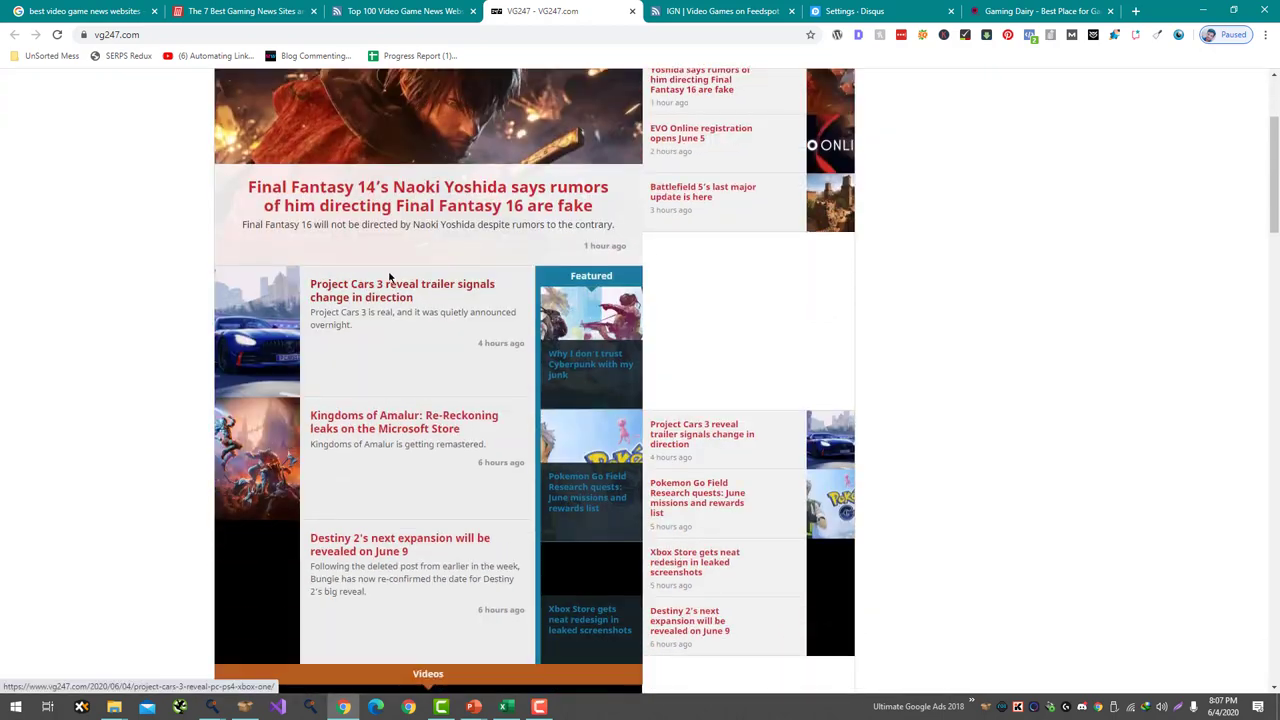
{"action": "right_click", "coordinate": [385, 292]}
{"action": "left_click", "coordinate": [440, 297]}
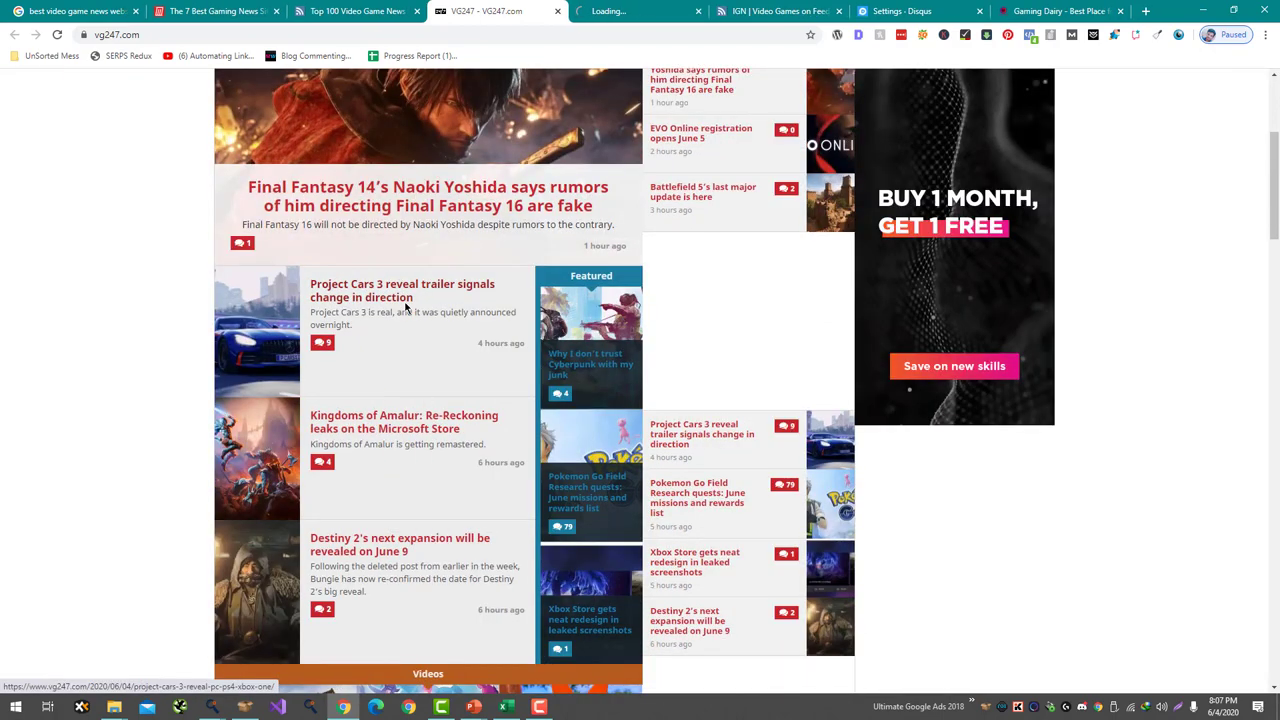
{"action": "scroll", "coordinate": [409, 303], "scroll_direction": "down", "scroll_amount": 5}
{"action": "left_click", "coordinate": [557, 11]}
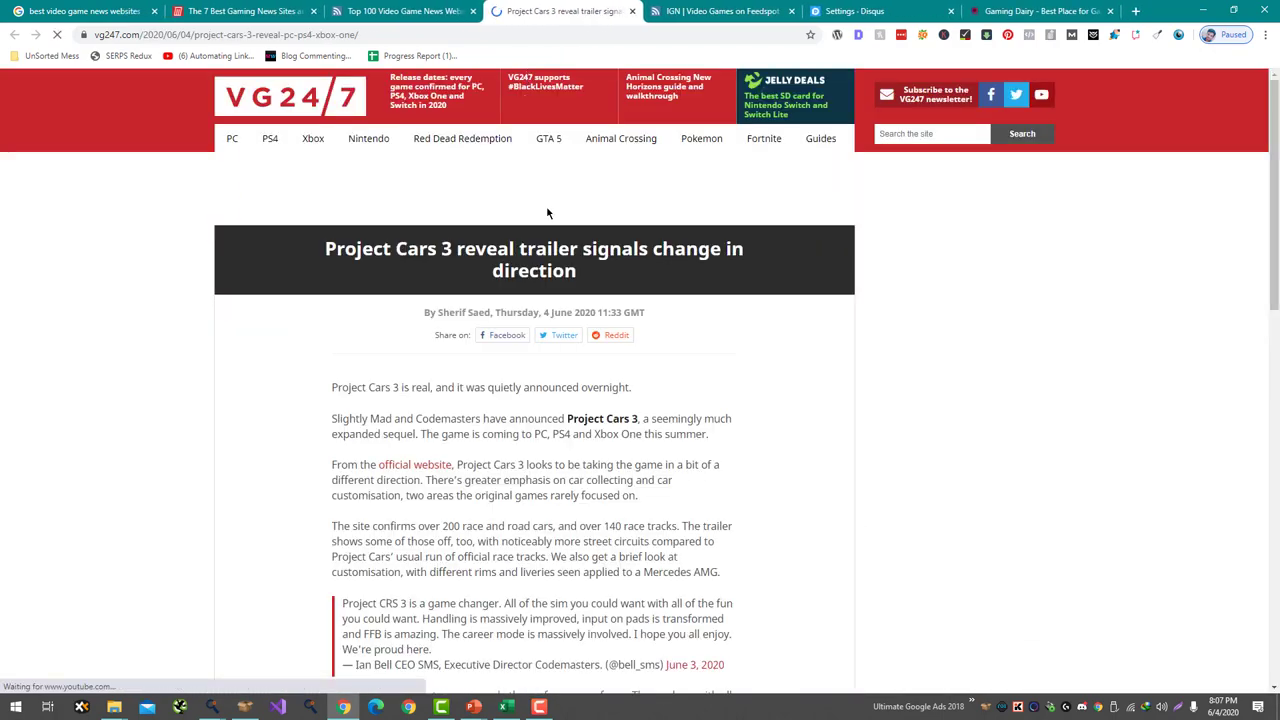
- Scroll to the Project Cars 3 comments, then close it and return to the Feedspot list
{"action": "scroll", "coordinate": [538, 493], "scroll_direction": "down", "scroll_amount": 15}
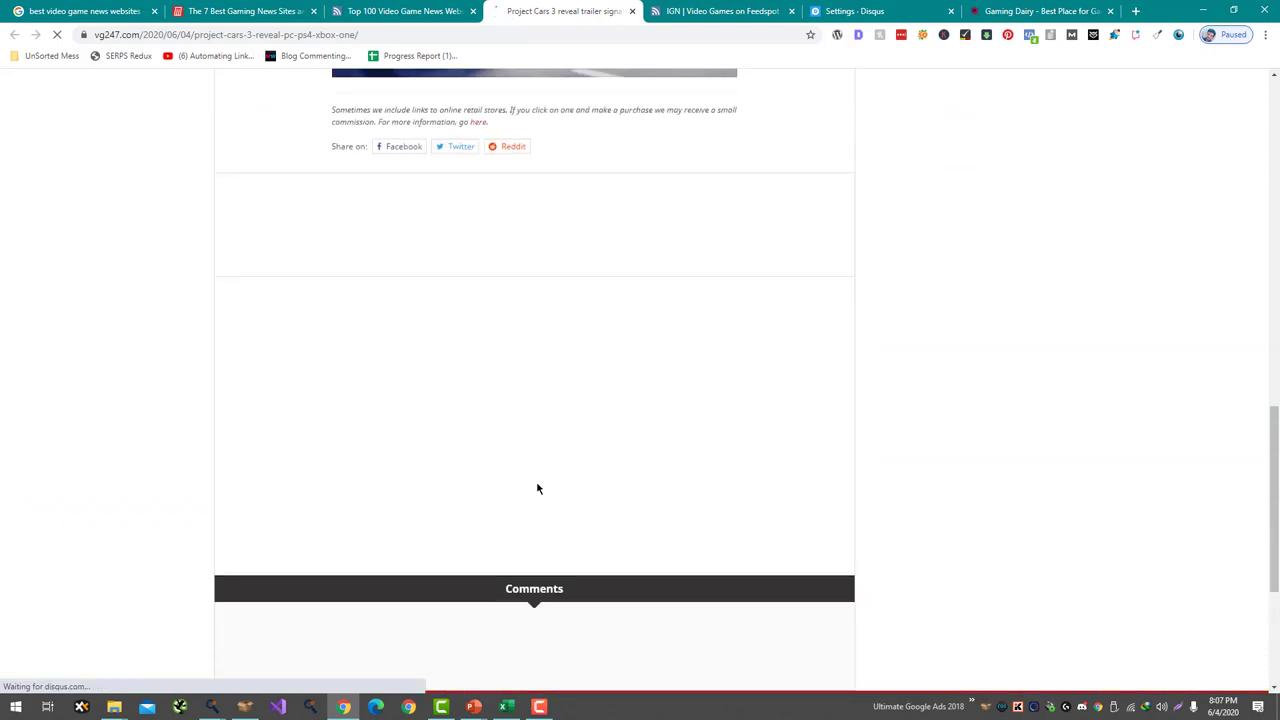
{"action": "scroll", "coordinate": [537, 488], "scroll_direction": "down", "scroll_amount": 5}
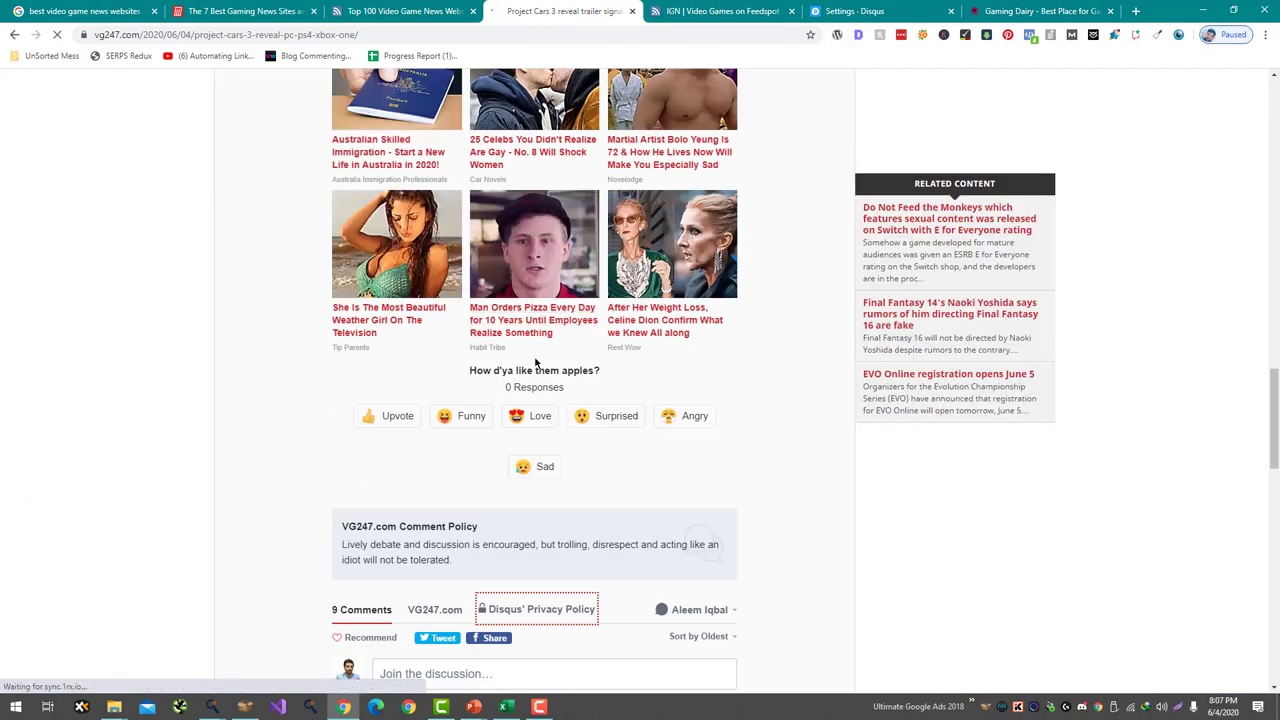
{"action": "scroll", "coordinate": [535, 363], "scroll_direction": "down", "scroll_amount": 3}
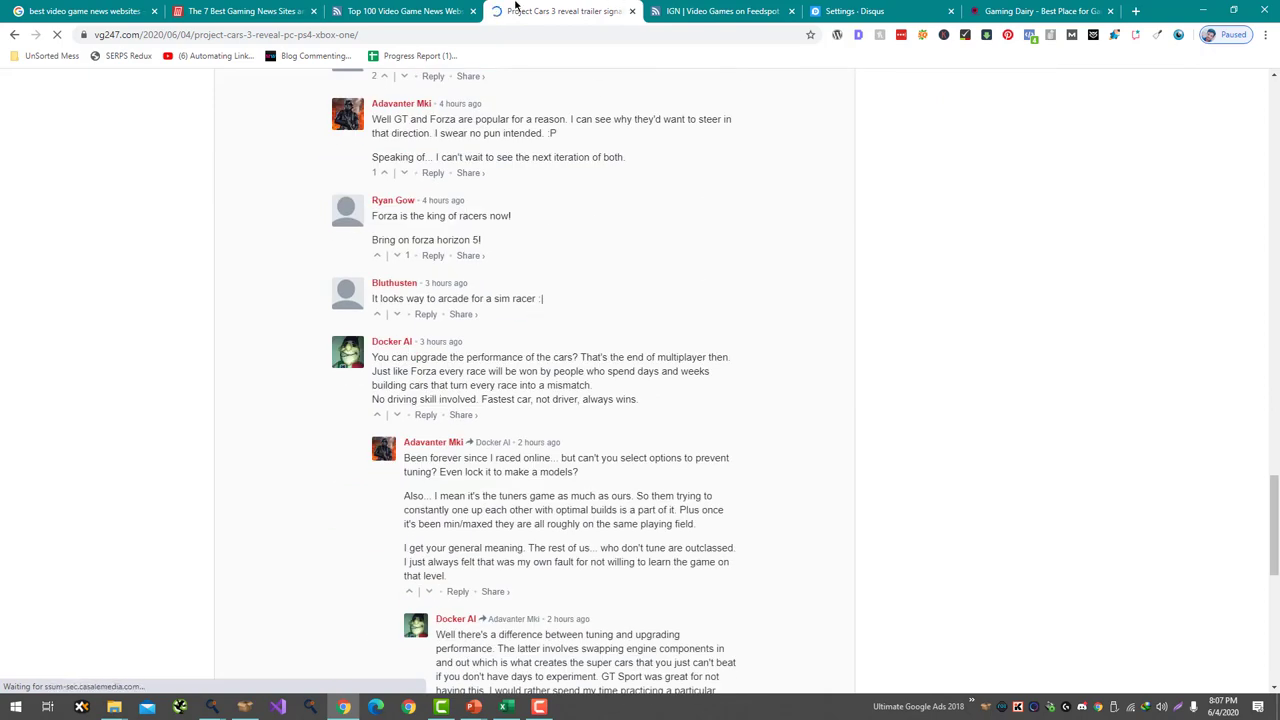
{"action": "middle_click", "coordinate": [515, 10]}
{"action": "left_click", "coordinate": [400, 11]}
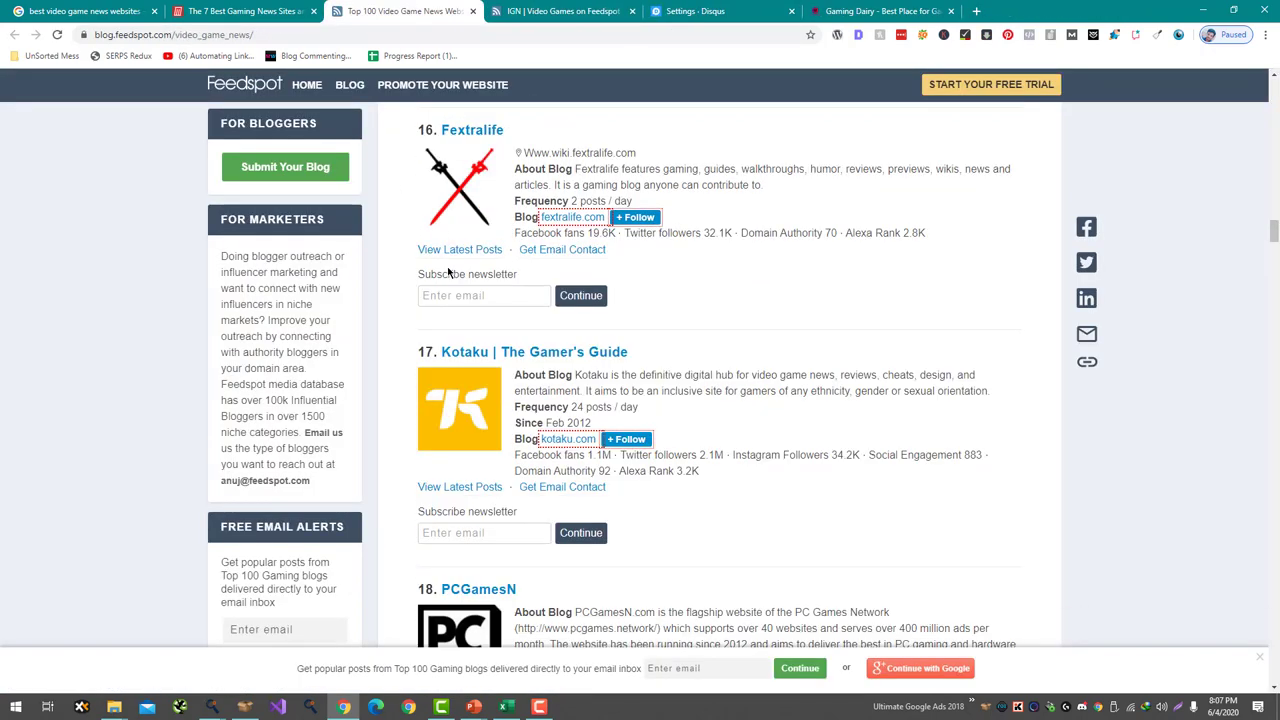
- Open the Feedspot entries for Kotaku, PCGamesN, Rock Paper Shotgun and Big Fish Games in tabs
{"action": "scroll", "coordinate": [448, 267], "scroll_direction": "down", "scroll_amount": 1}
{"action": "right_click", "coordinate": [498, 222]}
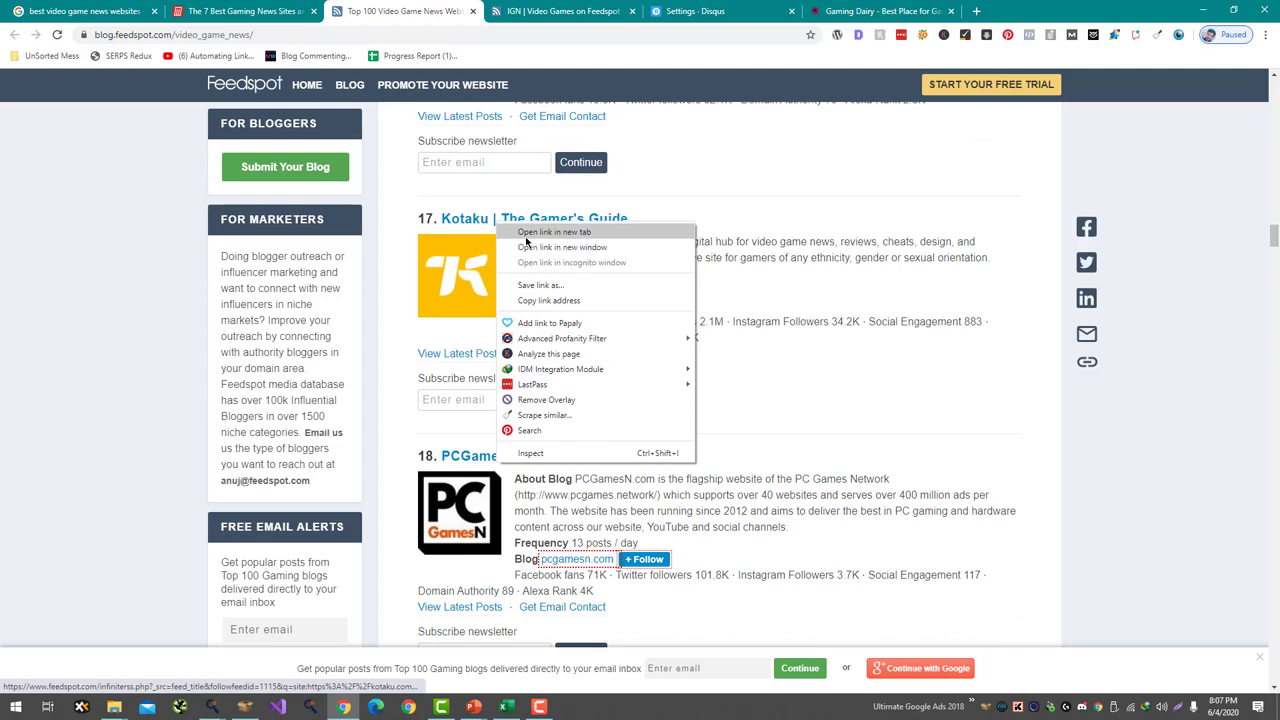
{"action": "left_click", "coordinate": [526, 237]}
{"action": "scroll", "coordinate": [490, 305], "scroll_direction": "down", "scroll_amount": 1}
{"action": "middle_click", "coordinate": [495, 323]}
{"action": "scroll", "coordinate": [500, 320], "scroll_direction": "down", "scroll_amount": 2}
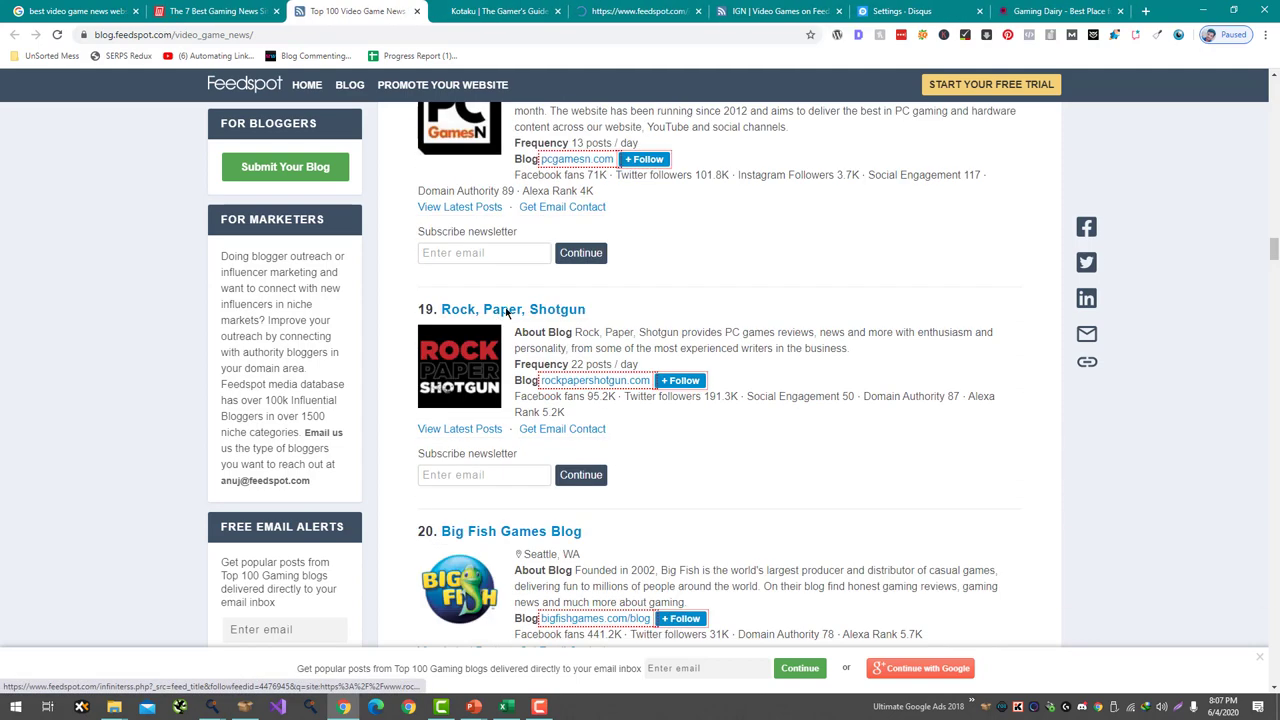
{"action": "middle_click", "coordinate": [507, 316]}
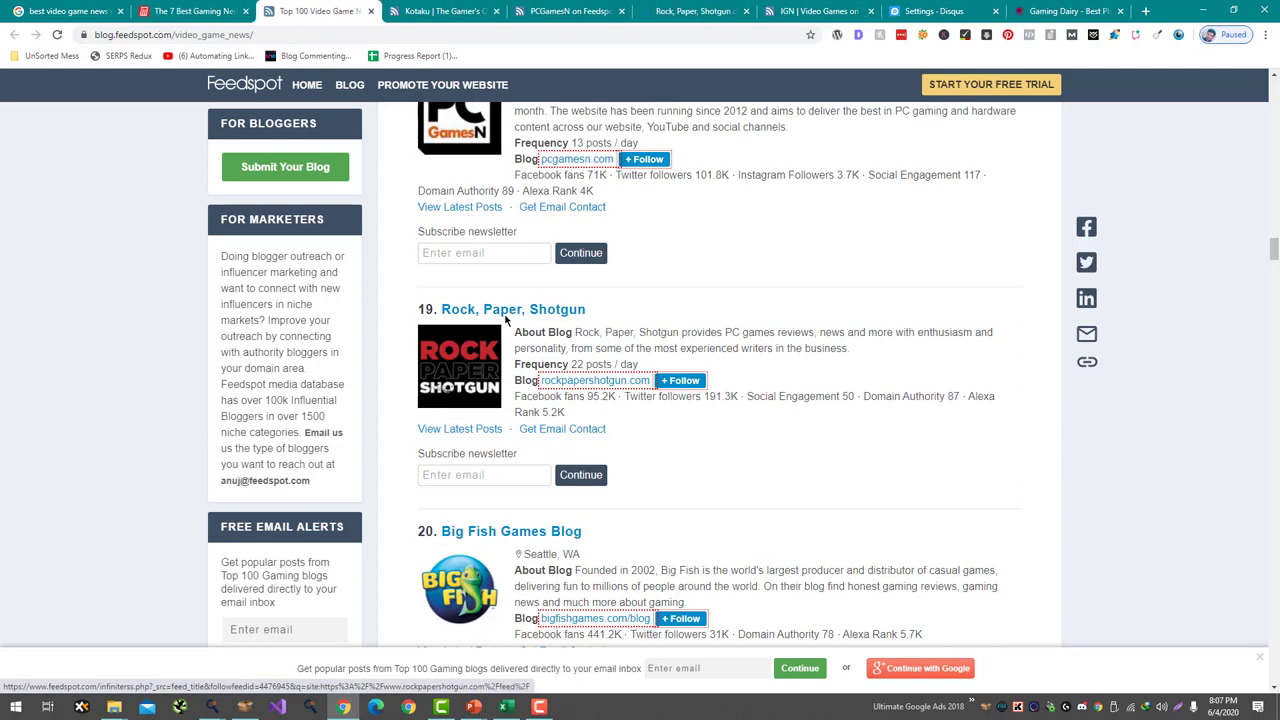
{"action": "scroll", "coordinate": [505, 318], "scroll_direction": "down", "scroll_amount": 2}
{"action": "middle_click", "coordinate": [514, 335]}
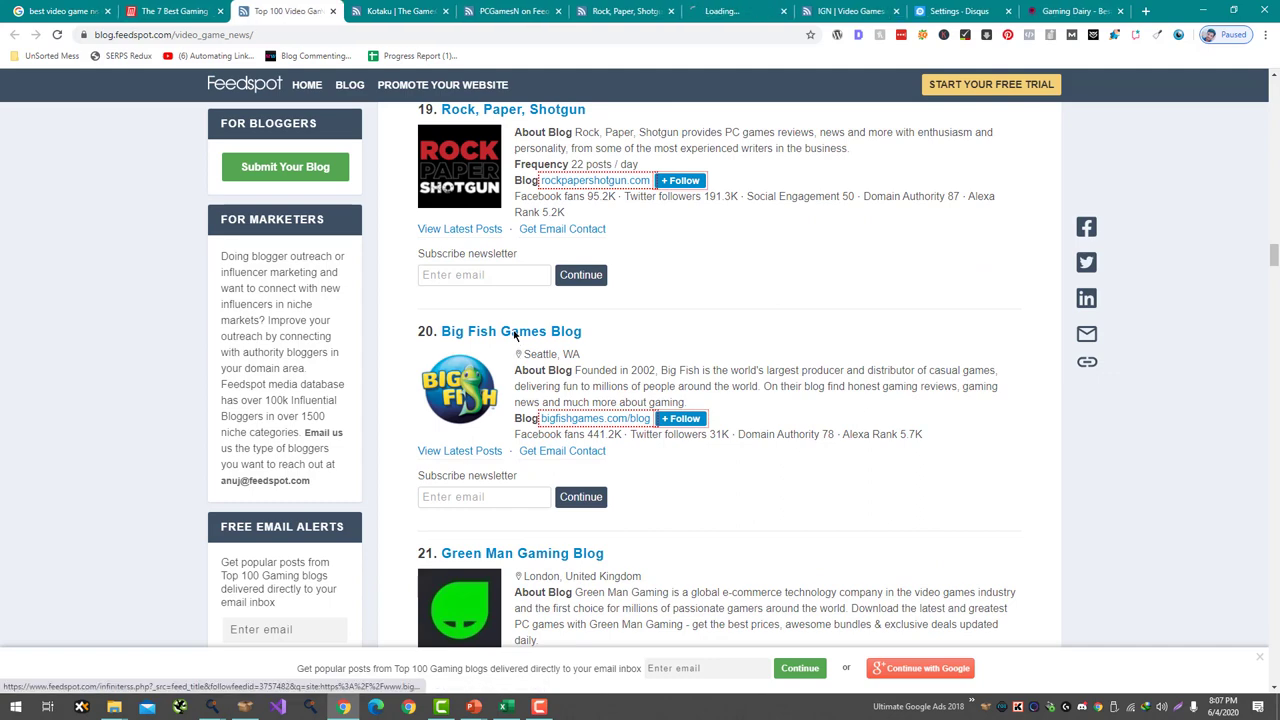
{"action": "scroll", "coordinate": [514, 335], "scroll_direction": "down", "scroll_amount": 1}
{"action": "scroll", "coordinate": [514, 335], "scroll_direction": "down", "scroll_amount": 1}
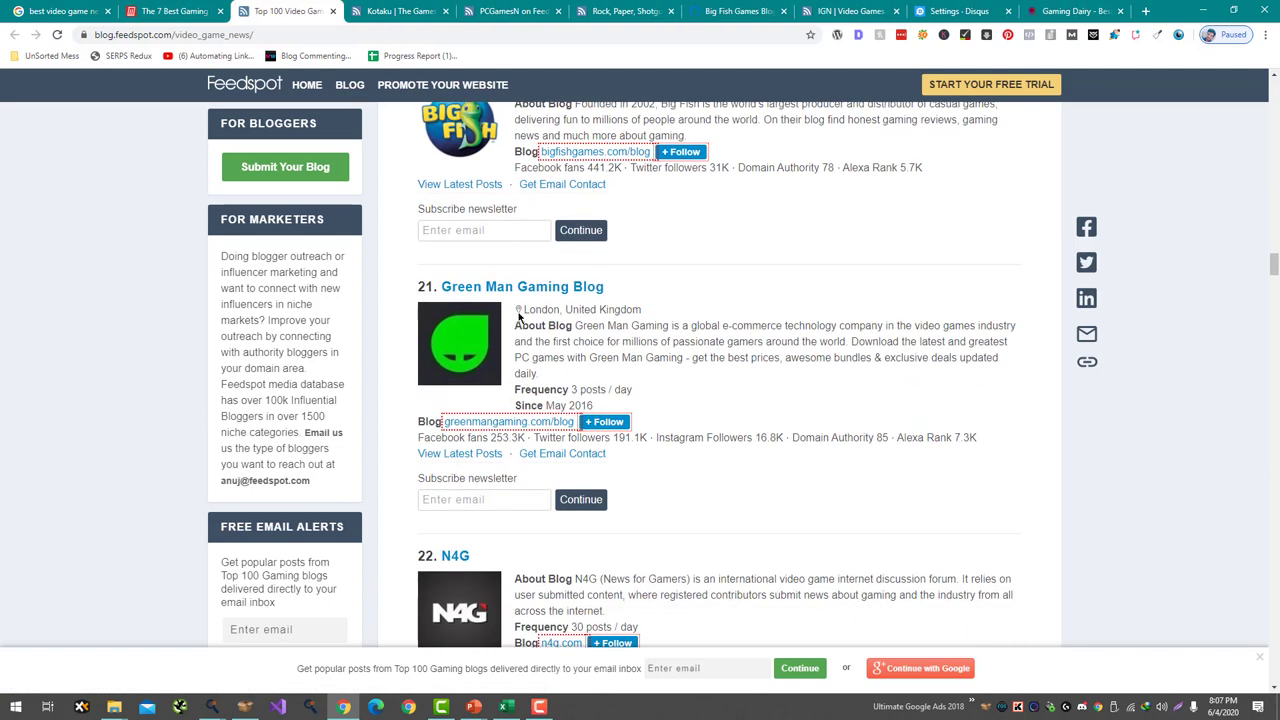
- Close the five Feedspot detail tabs for Kotaku, PCGamesN, Rock Paper Shotgun, Big Fish and IGN
{"action": "middle_click", "coordinate": [394, 8]}
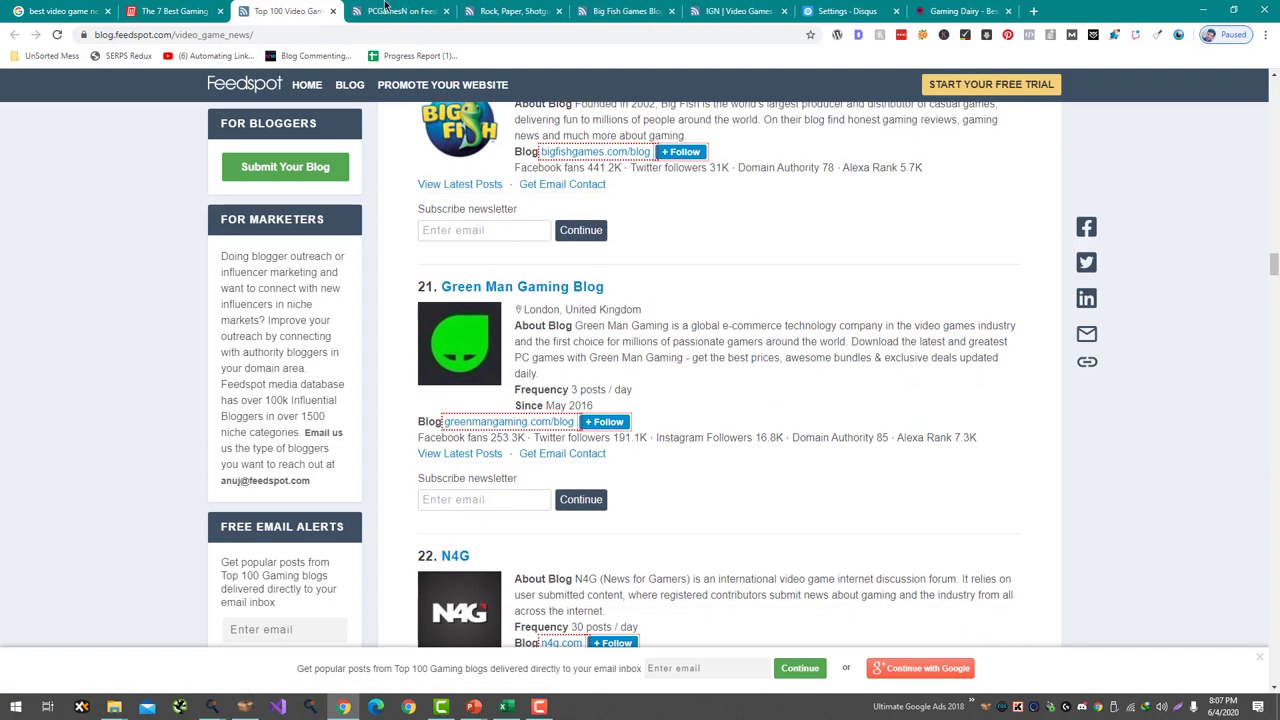
{"action": "middle_click", "coordinate": [391, 8]}
{"action": "middle_click", "coordinate": [388, 8]}
{"action": "middle_click", "coordinate": [386, 8]}
{"action": "middle_click", "coordinate": [385, 8]}
{"action": "scroll", "coordinate": [509, 363], "scroll_direction": "up", "scroll_amount": 8}
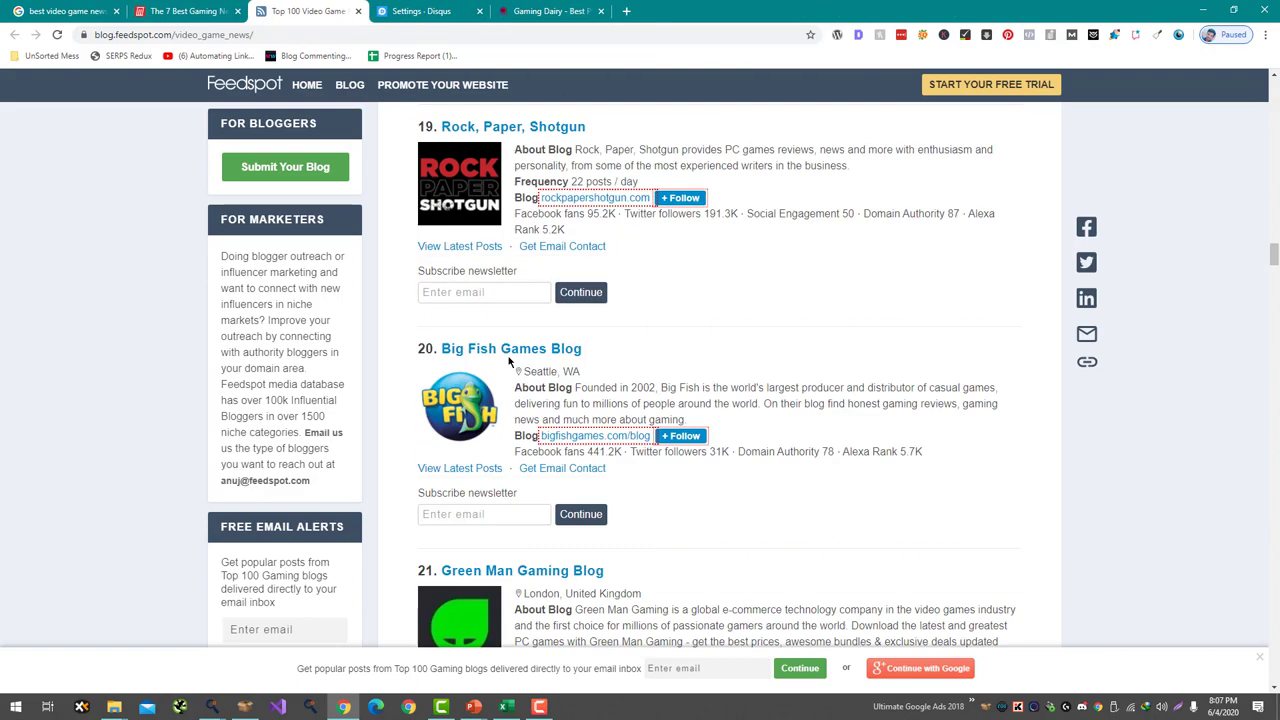
- Open kotaku.com, pcgamesn.com, rockpapershotgun.com, Big Fish Games, Green Man Gaming and n4g.com in background tabs
{"action": "middle_click", "coordinate": [553, 380]}
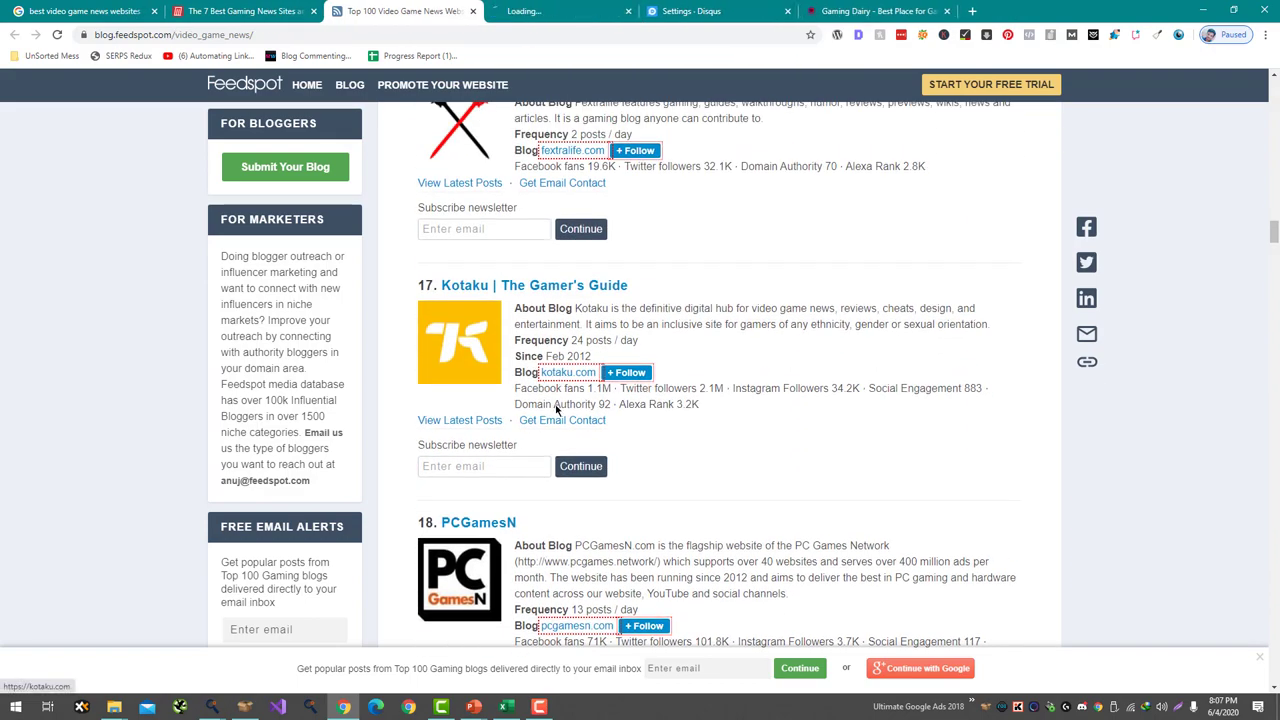
{"action": "scroll", "coordinate": [560, 400], "scroll_direction": "down", "scroll_amount": 2}
{"action": "middle_click", "coordinate": [574, 426]}
{"action": "scroll", "coordinate": [574, 426], "scroll_direction": "down", "scroll_amount": 2}
{"action": "middle_click", "coordinate": [578, 400]}
{"action": "scroll", "coordinate": [580, 392], "scroll_direction": "down", "scroll_amount": 3}
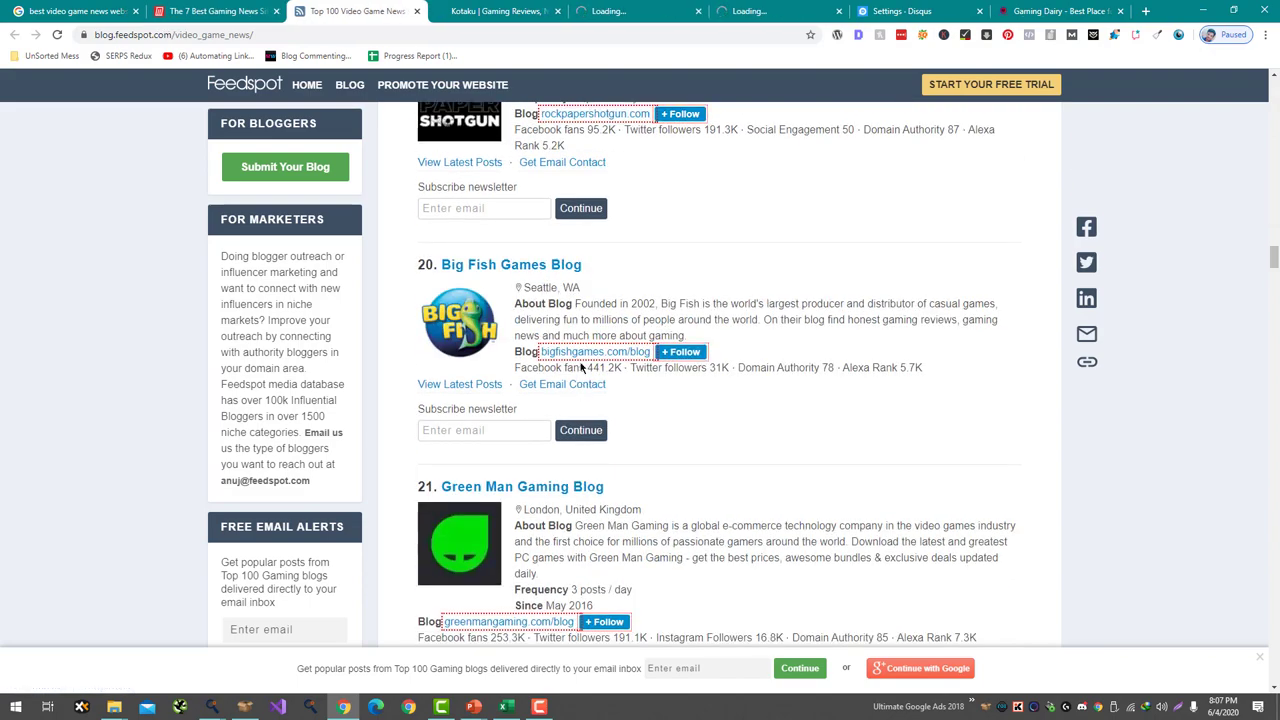
{"action": "middle_click", "coordinate": [580, 352]}
{"action": "scroll", "coordinate": [580, 360], "scroll_direction": "down", "scroll_amount": 2}
{"action": "middle_click", "coordinate": [560, 417]}
{"action": "scroll", "coordinate": [558, 410], "scroll_direction": "down", "scroll_amount": 4}
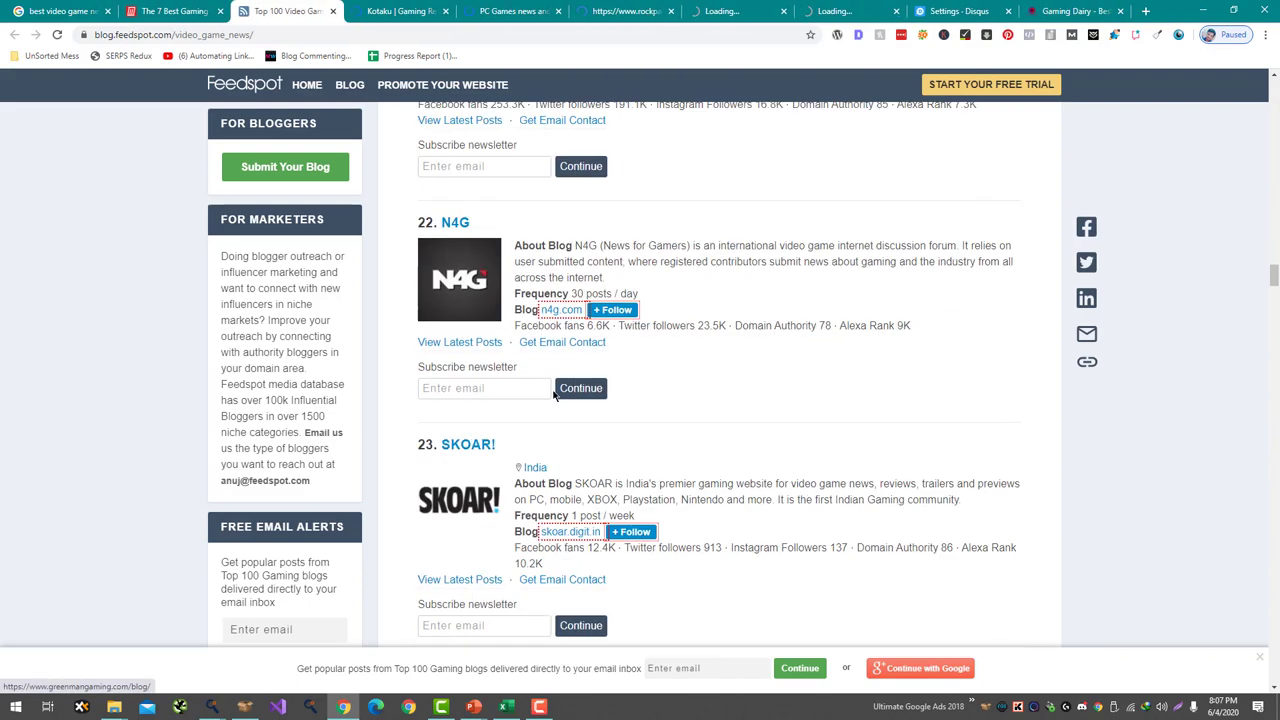
{"action": "middle_click", "coordinate": [560, 310]}
{"action": "scroll", "coordinate": [579, 535], "scroll_direction": "down", "scroll_amount": 4}
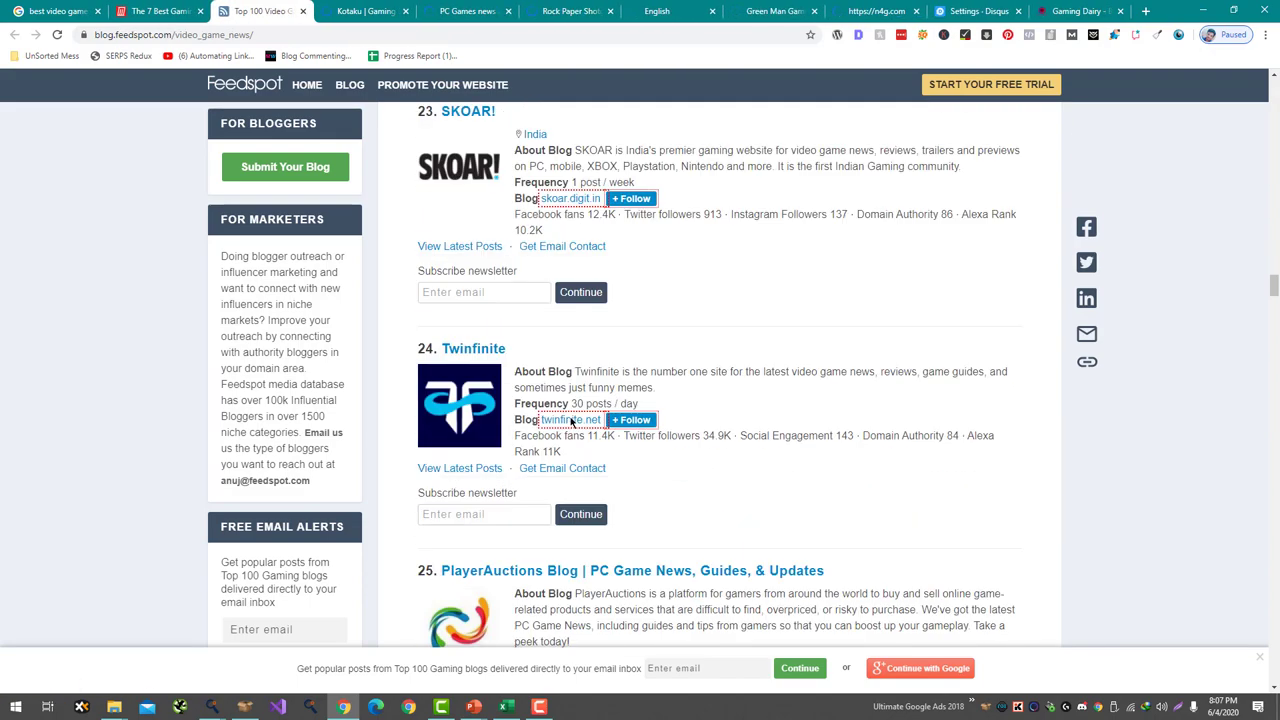
- Open twinfinite.net, another blog, Gamasutra, gamesindustry.biz and afkgaming.com in background tabs, then go to Kotaku
{"action": "middle_click", "coordinate": [572, 420]}
{"action": "scroll", "coordinate": [572, 420], "scroll_direction": "down", "scroll_amount": 3}
{"action": "middle_click", "coordinate": [569, 410]}
{"action": "scroll", "coordinate": [569, 416], "scroll_direction": "down", "scroll_amount": 4}
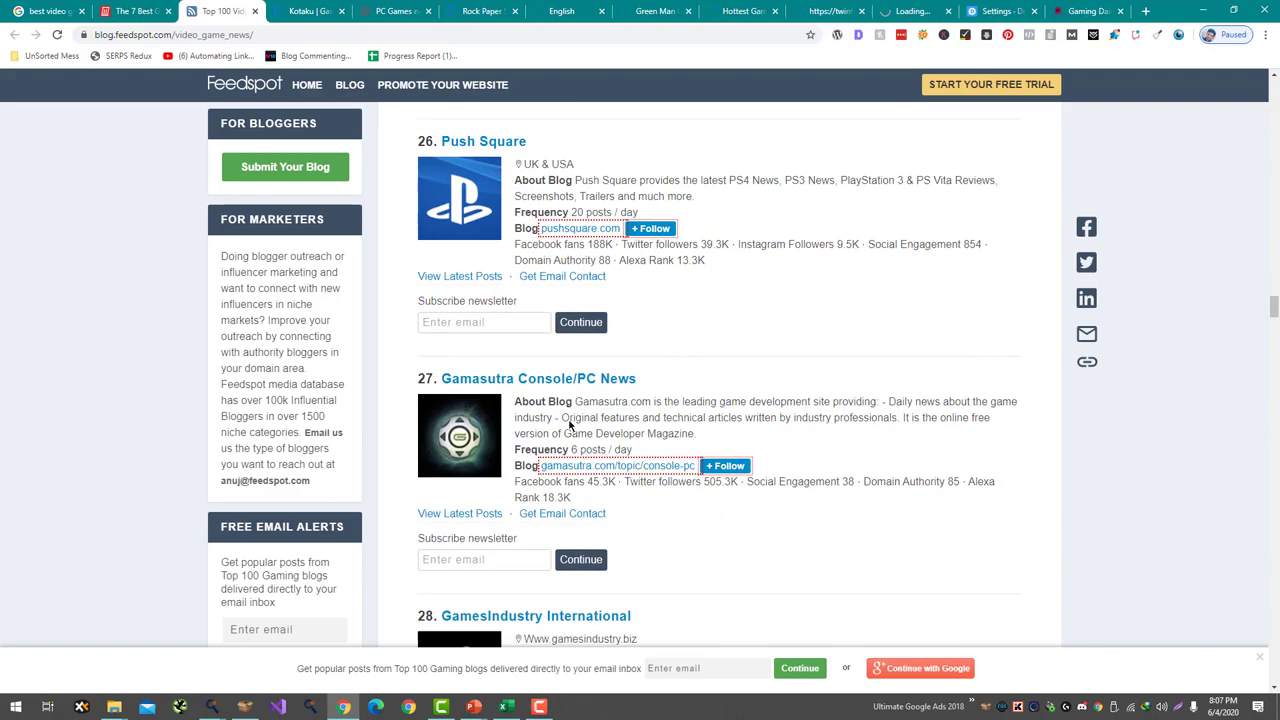
{"action": "middle_click", "coordinate": [592, 468]}
{"action": "scroll", "coordinate": [590, 450], "scroll_direction": "down", "scroll_amount": 3}
{"action": "middle_click", "coordinate": [584, 409]}
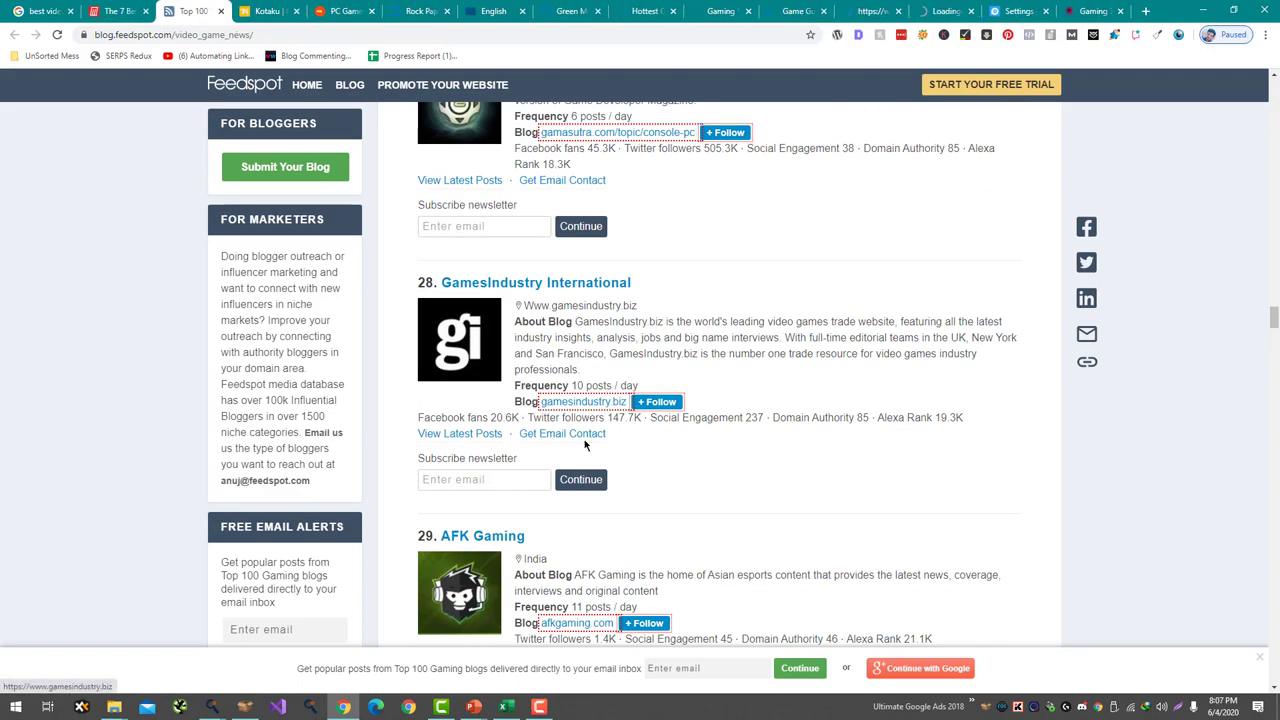
{"action": "scroll", "coordinate": [584, 409], "scroll_direction": "down", "scroll_amount": 3}
{"action": "middle_click", "coordinate": [575, 357]}
{"action": "key", "text": "ctrl+Tab"}
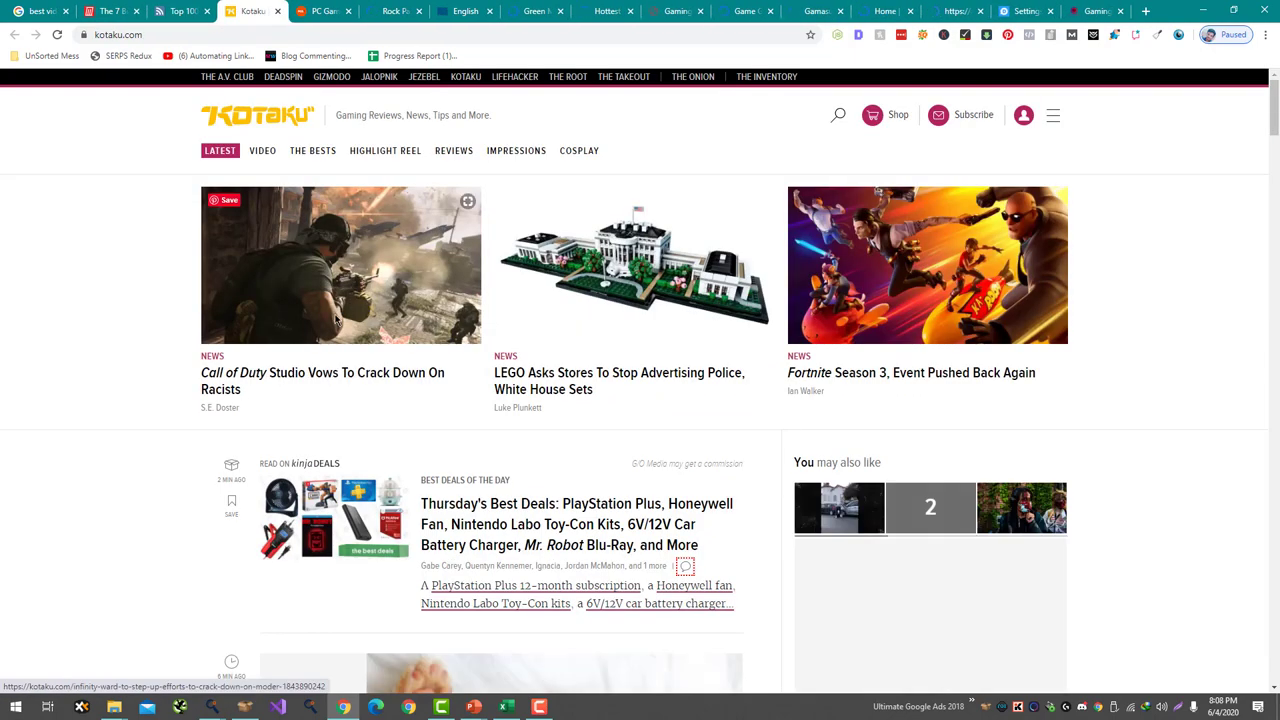
- Open Kotaku's Call of Duty racism crackdown article and scroll to its discussion
{"action": "left_click", "coordinate": [335, 372]}
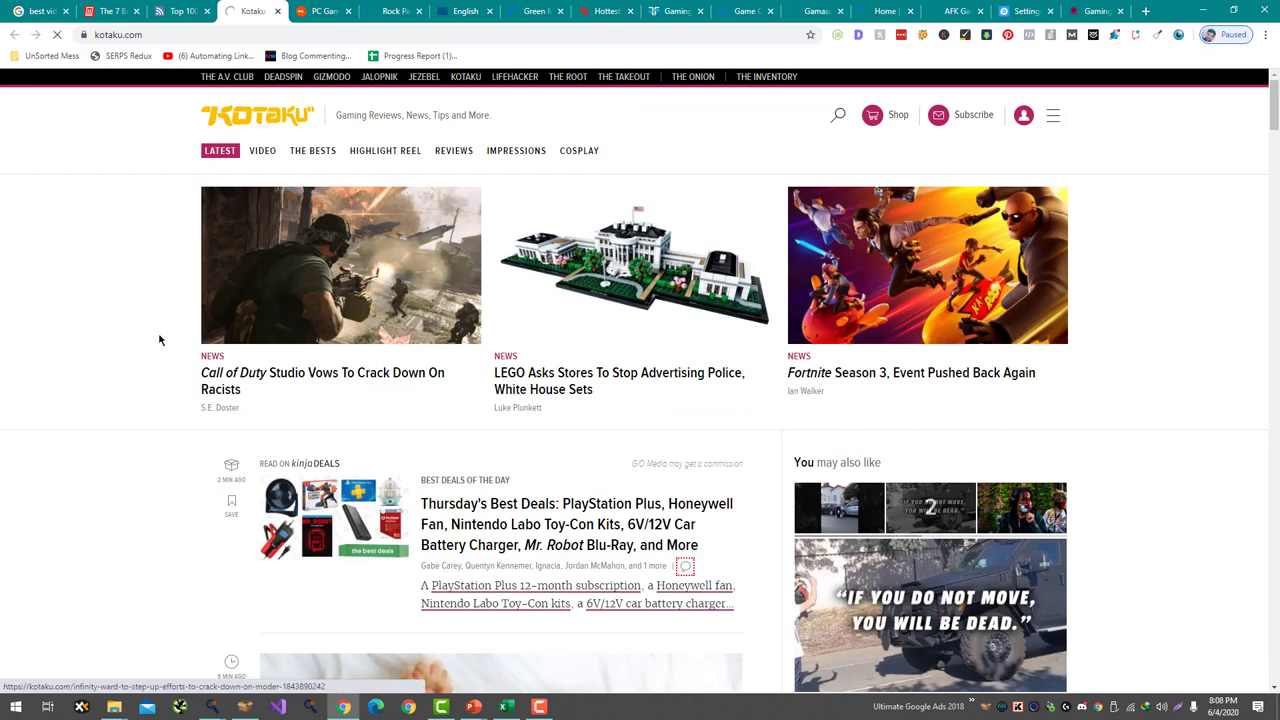
{"action": "scroll", "coordinate": [158, 456], "scroll_direction": "down", "scroll_amount": 10}
{"action": "scroll", "coordinate": [158, 456], "scroll_direction": "down", "scroll_amount": 10}
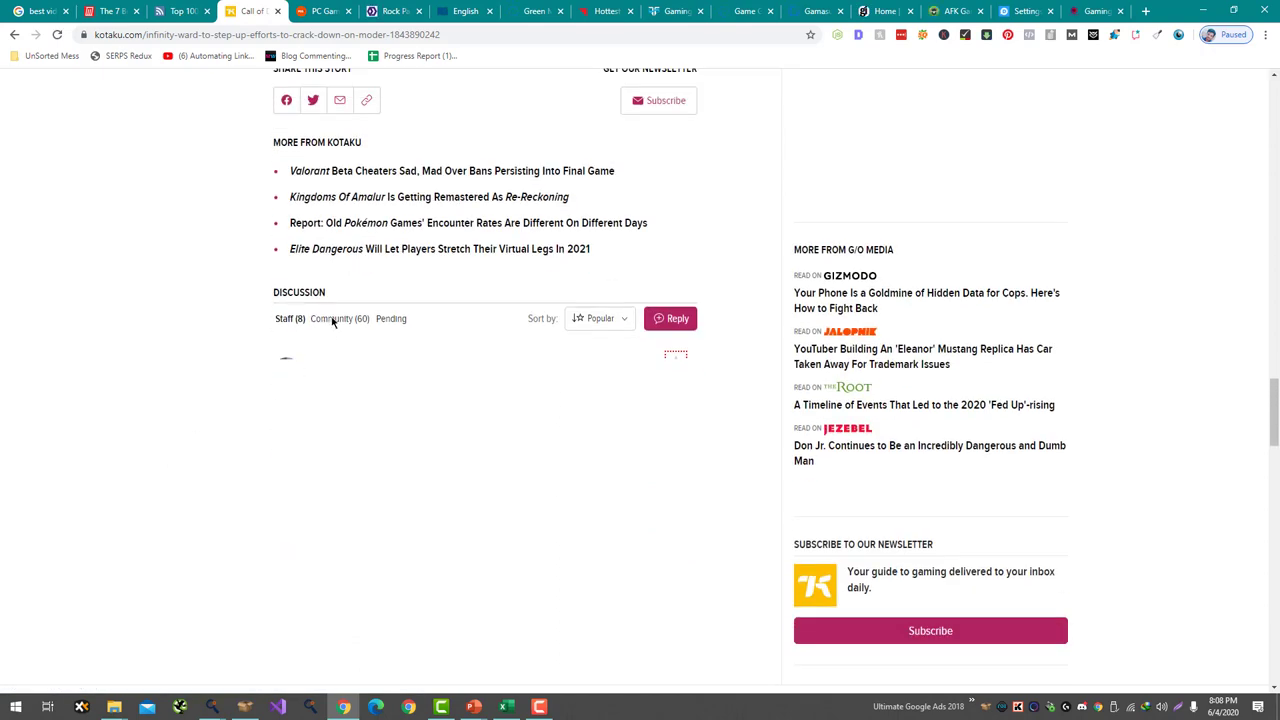
{"action": "scroll", "coordinate": [268, 360], "scroll_direction": "down", "scroll_amount": 4}
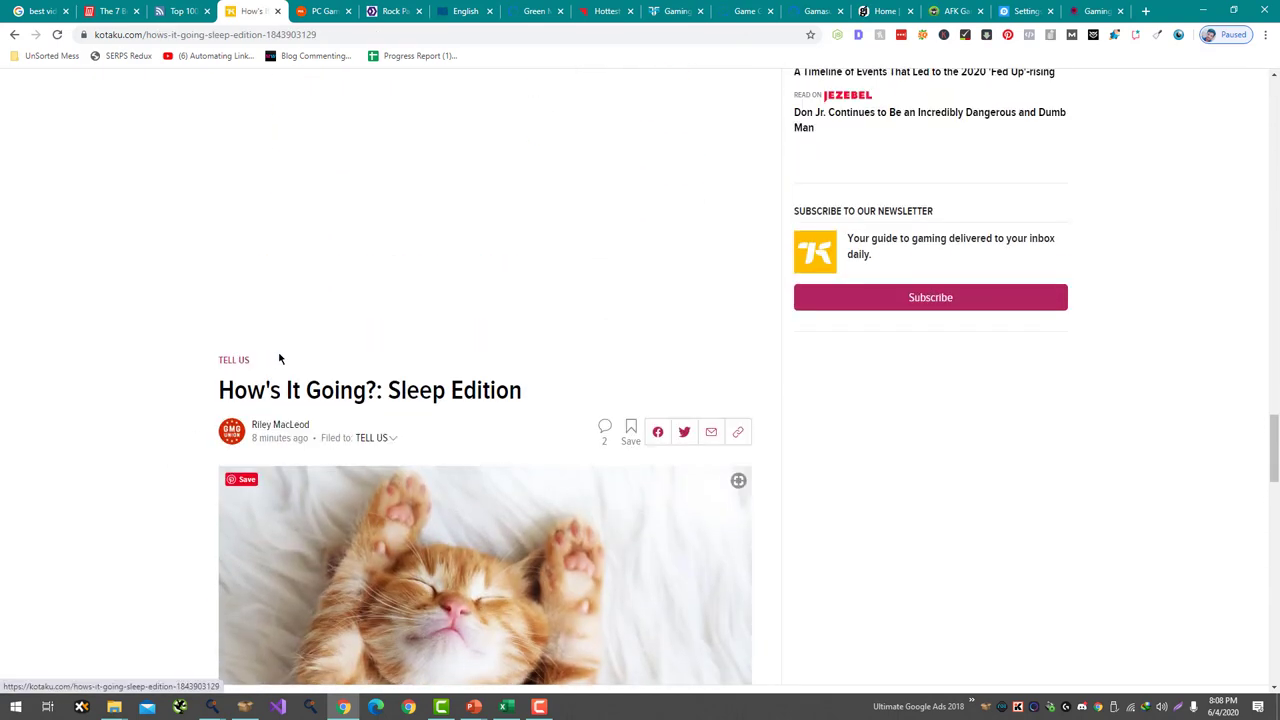
{"action": "scroll", "coordinate": [370, 393], "scroll_direction": "up", "scroll_amount": 3}
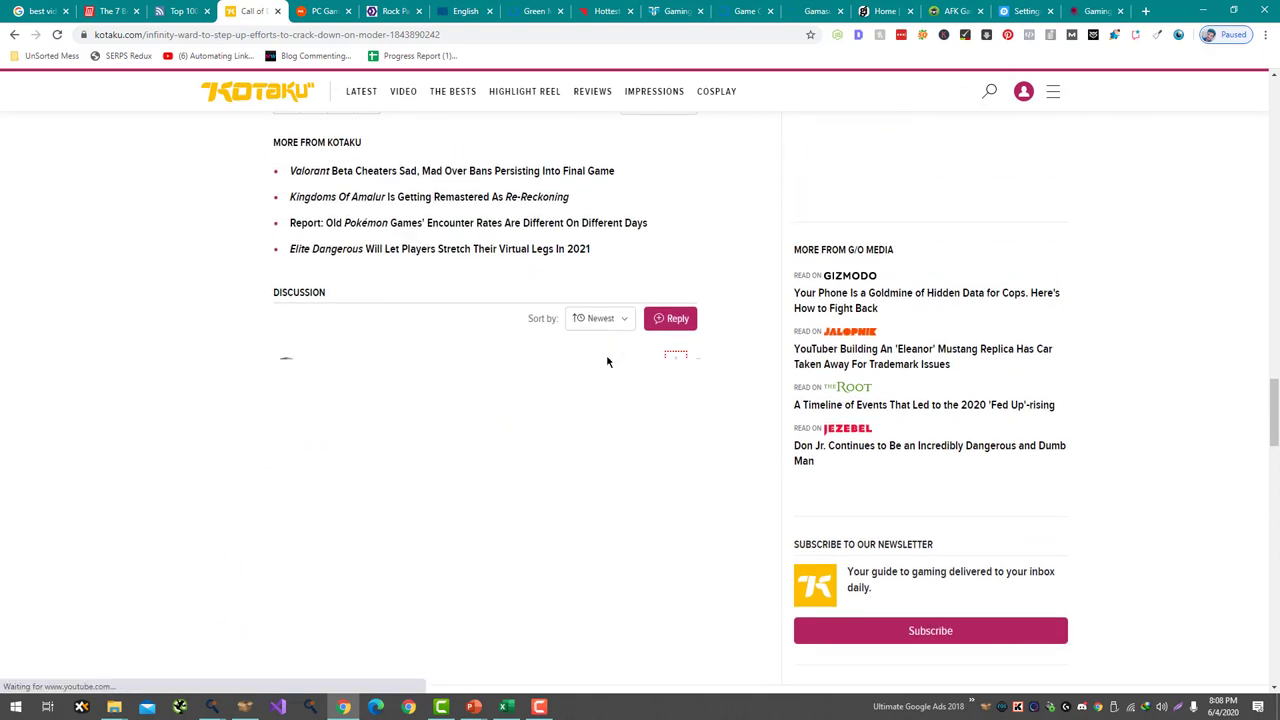
- Delete the auto-loaded next article via DevTools, then move to the PCGamesN tab
{"action": "right_click", "coordinate": [647, 381]}
{"action": "left_click", "coordinate": [705, 374]}
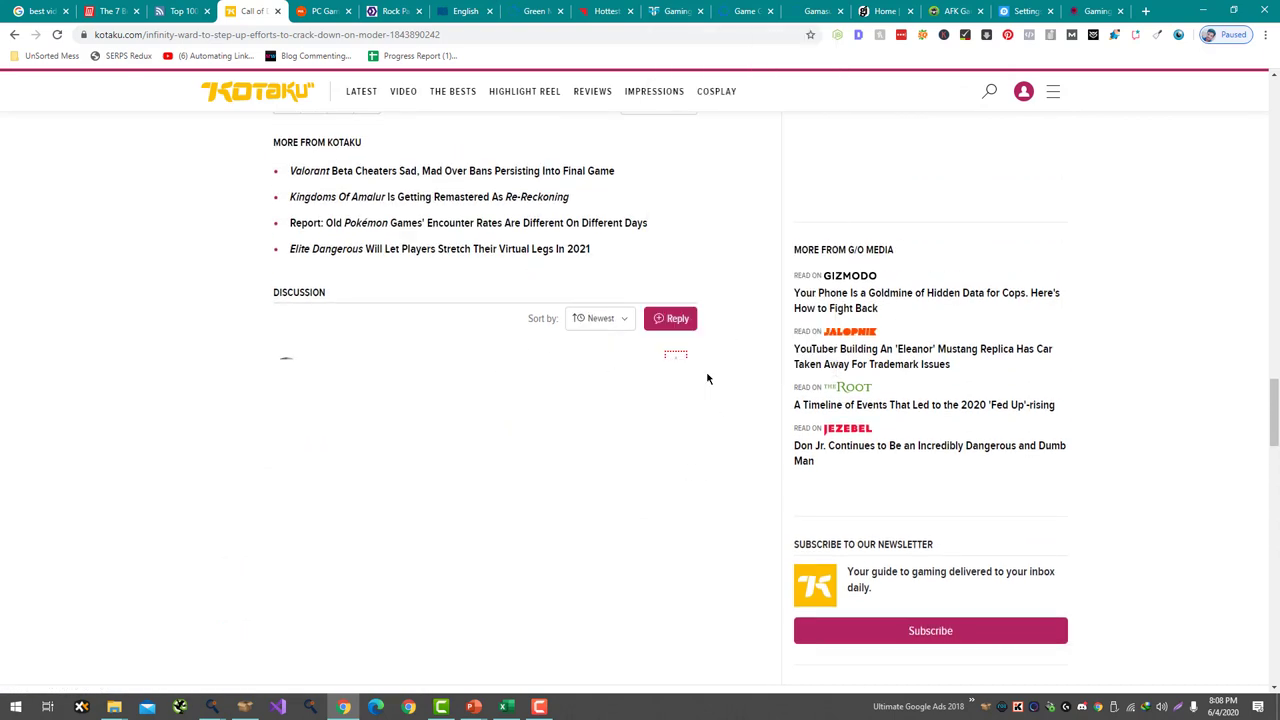
{"action": "key", "text": "Delete"}
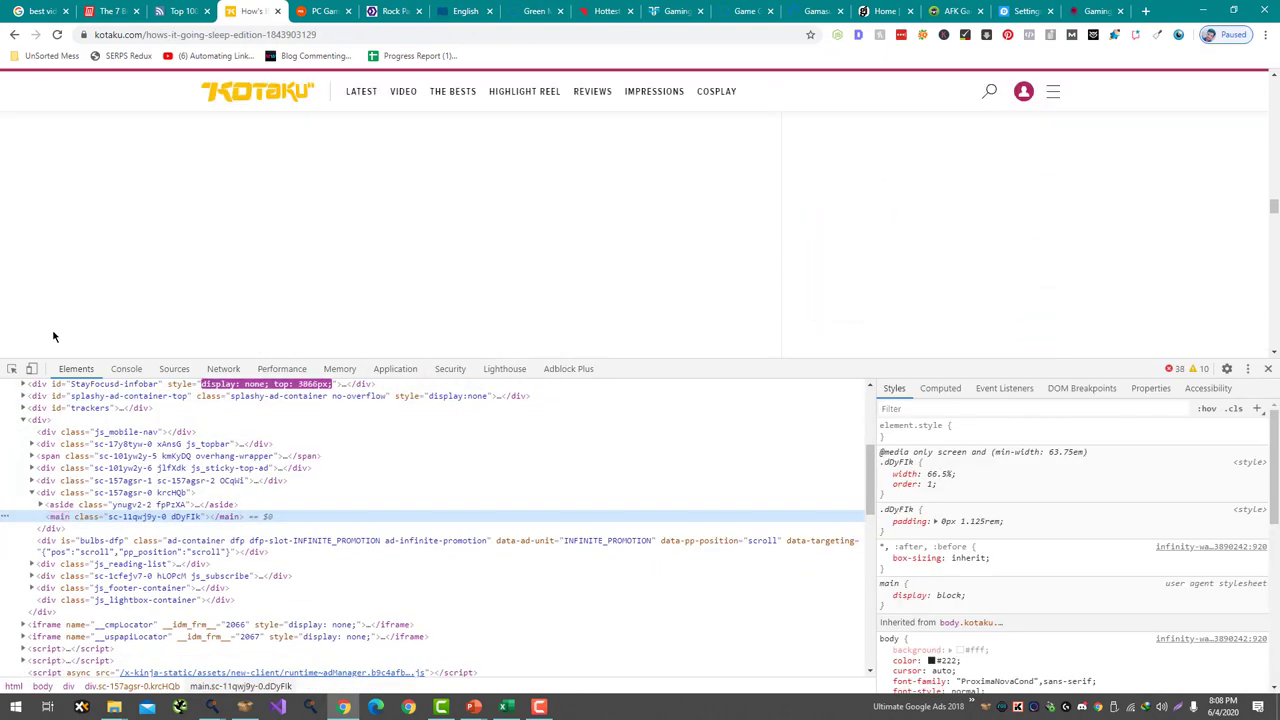
{"action": "left_click", "coordinate": [1268, 369]}
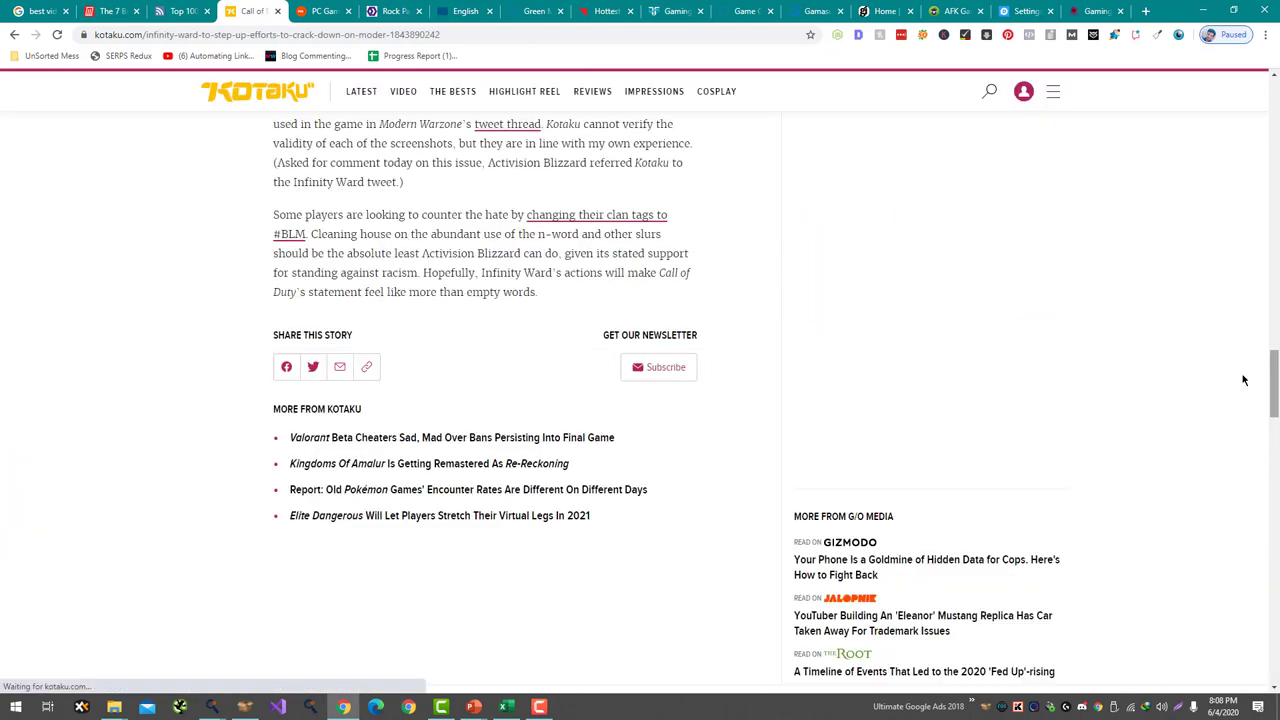
{"action": "key", "text": "ctrl+Tab"}
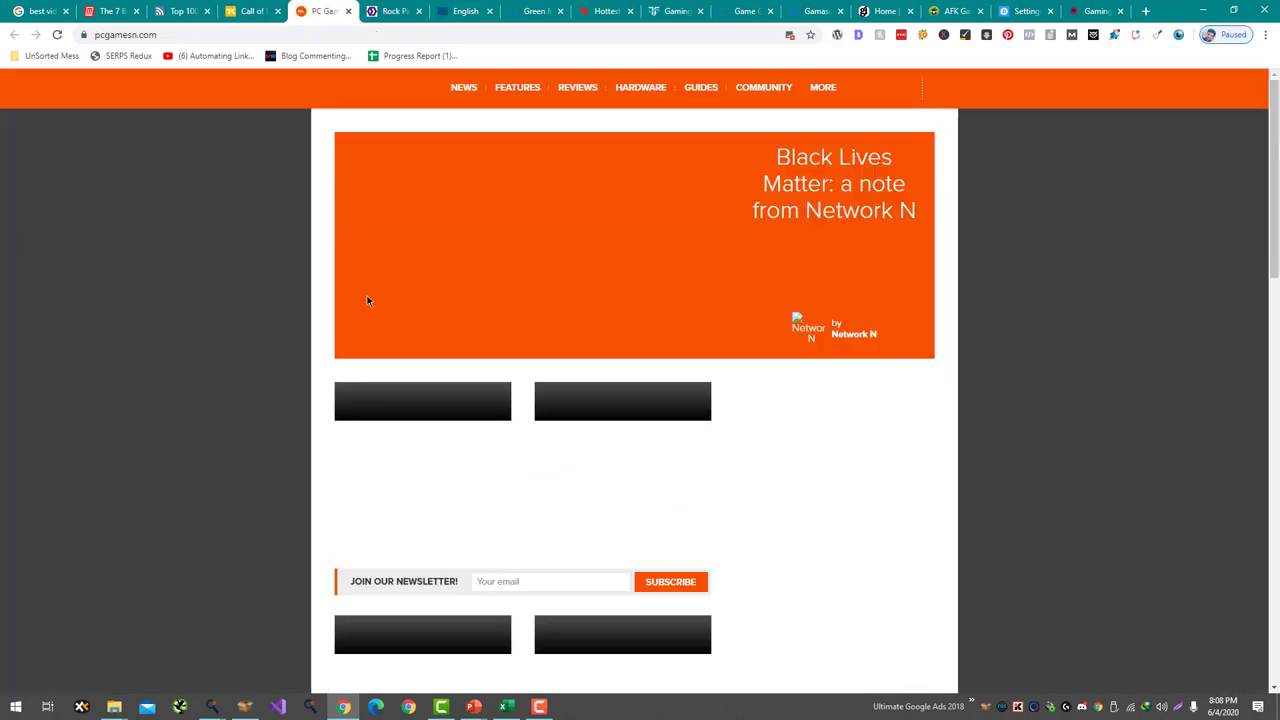
- Open the Star Wars: Armada article on PCGamesN, scroll through it, then close the tab
{"action": "left_click", "coordinate": [620, 330]}
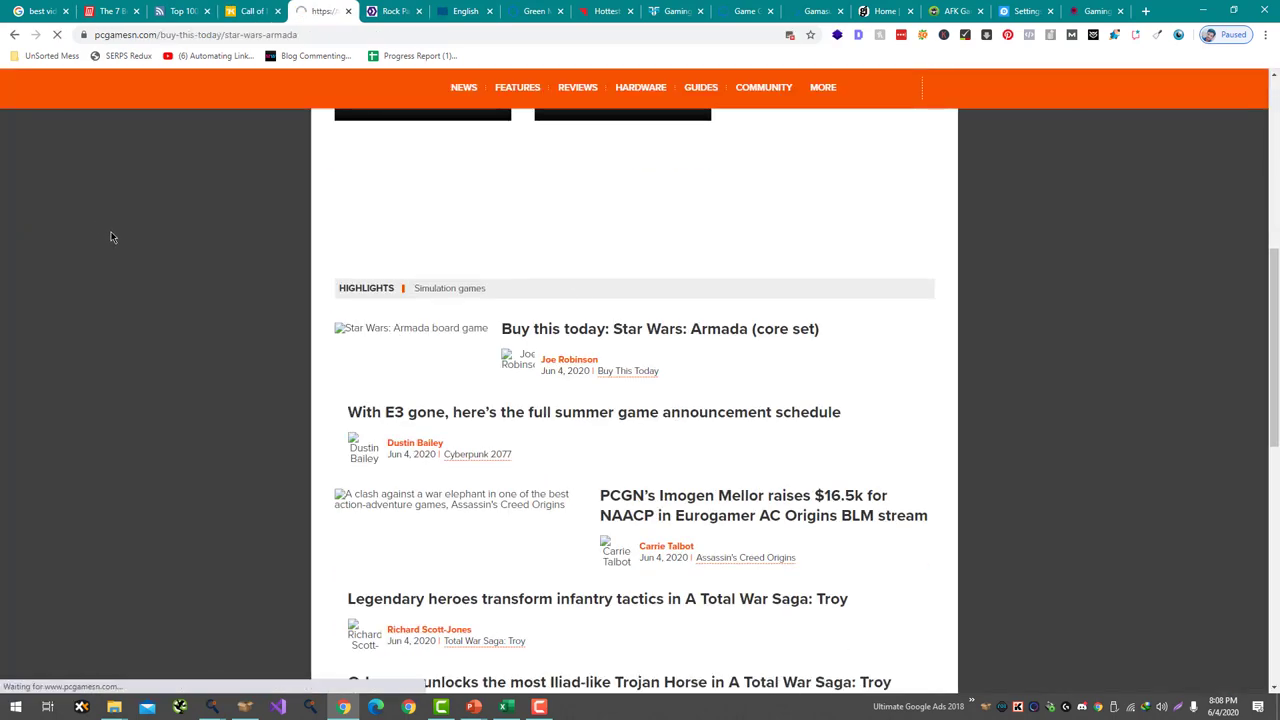
{"action": "scroll", "coordinate": [294, 504], "scroll_direction": "down", "scroll_amount": 15}
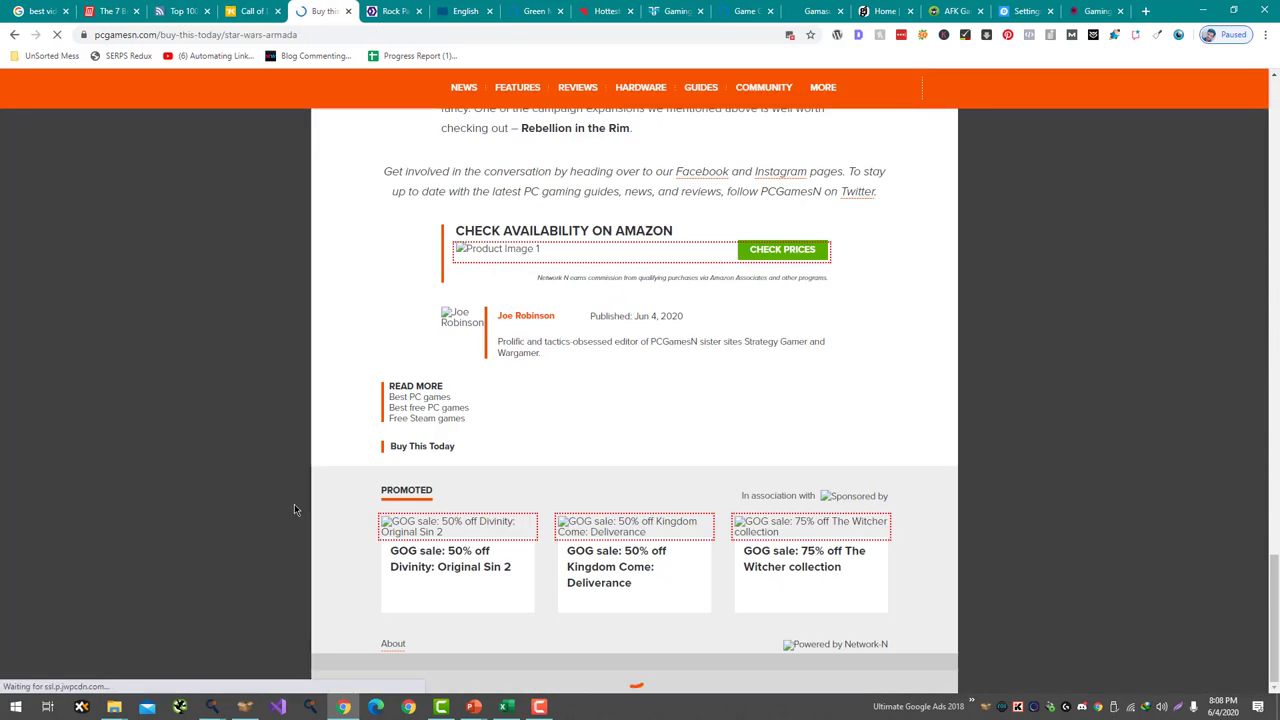
{"action": "scroll", "coordinate": [320, 478], "scroll_direction": "down", "scroll_amount": 20}
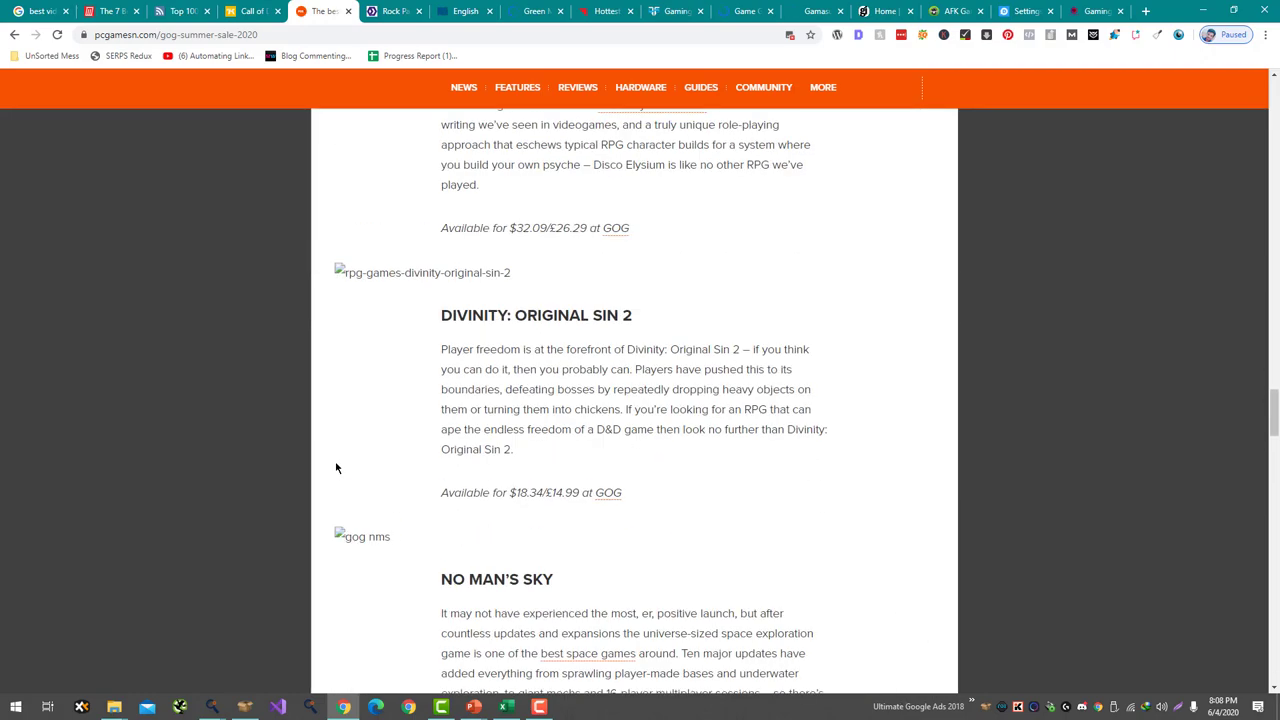
{"action": "scroll", "coordinate": [339, 465], "scroll_direction": "down", "scroll_amount": 20}
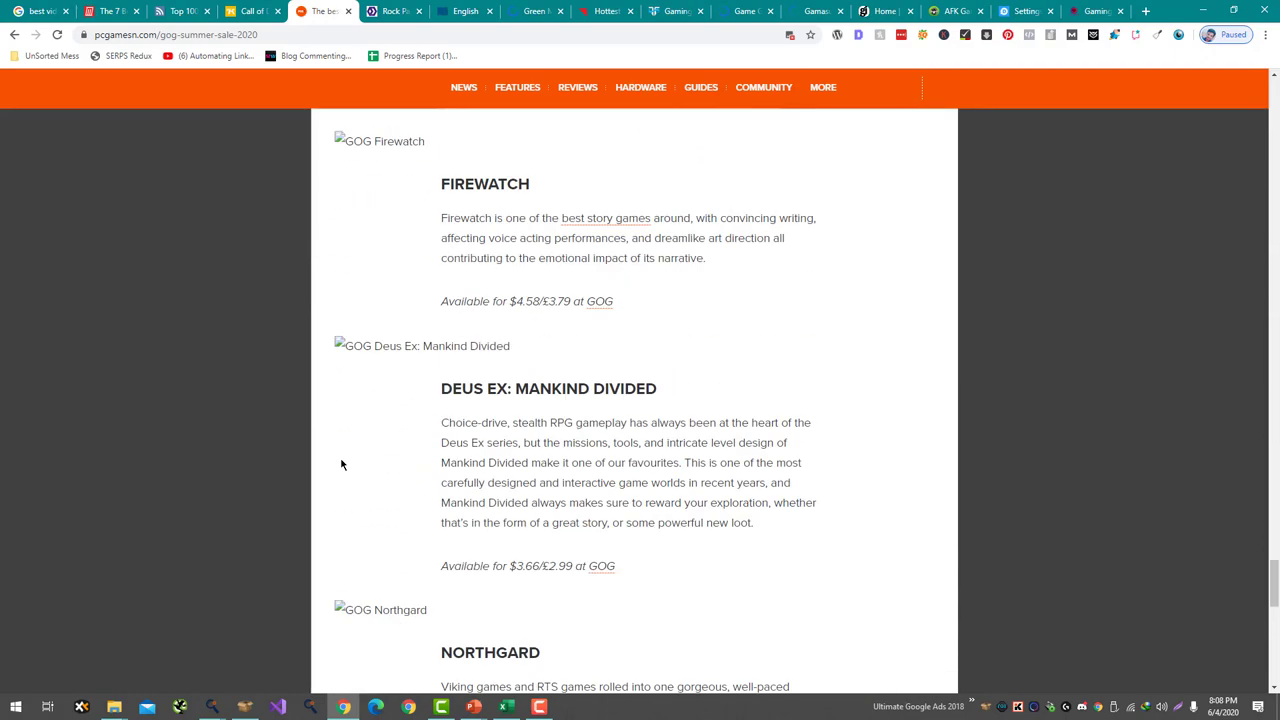
{"action": "scroll", "coordinate": [341, 465], "scroll_direction": "down", "scroll_amount": 6}
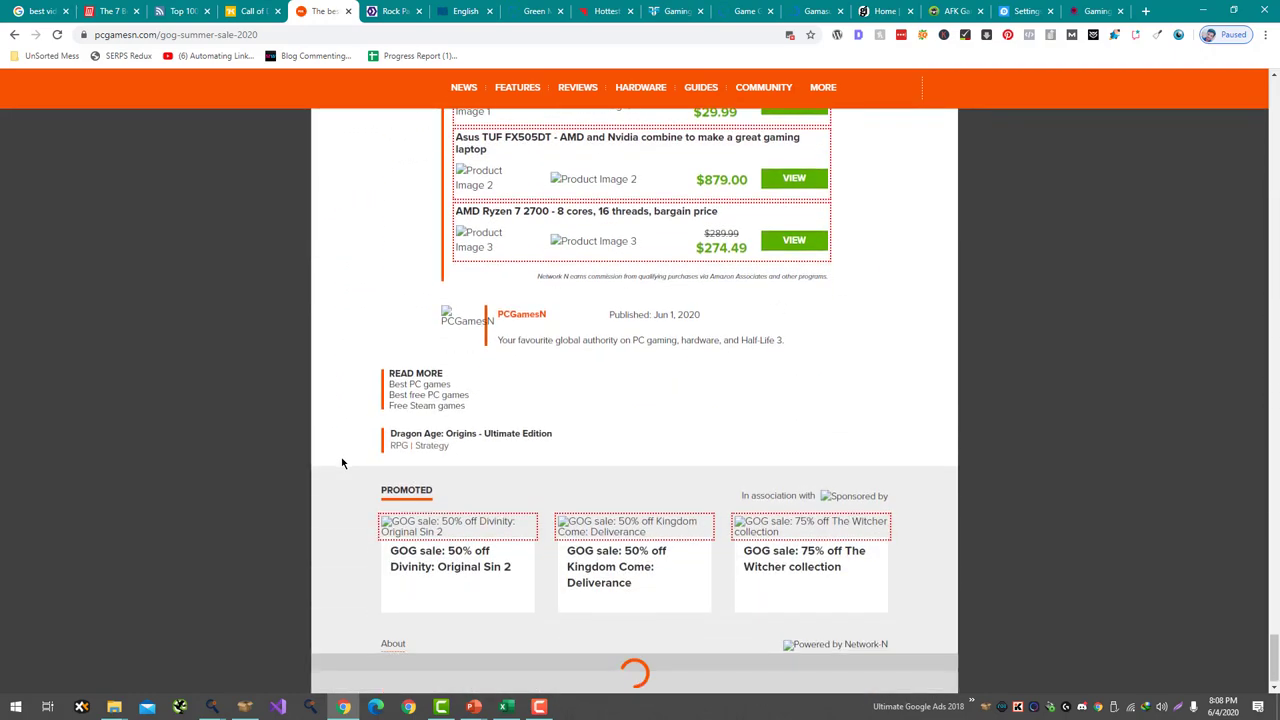
{"action": "scroll", "coordinate": [357, 410], "scroll_direction": "down", "scroll_amount": 5}
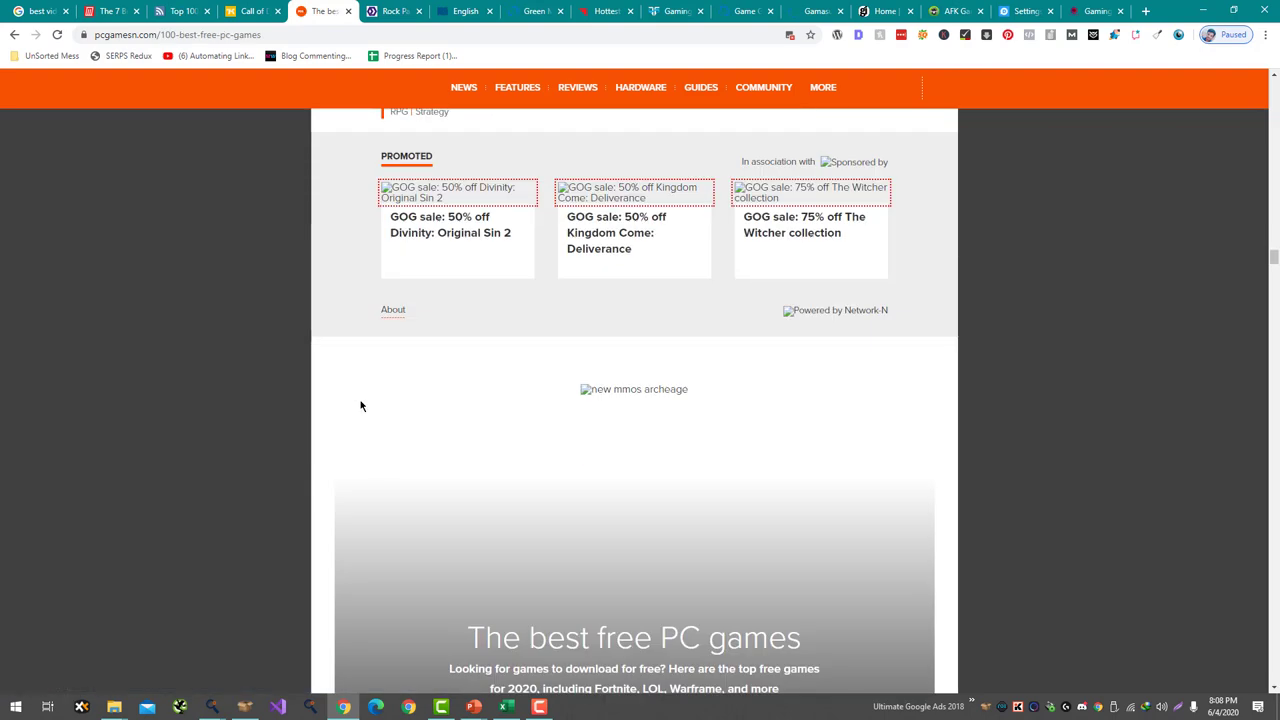
{"action": "key", "text": "ctrl+w"}
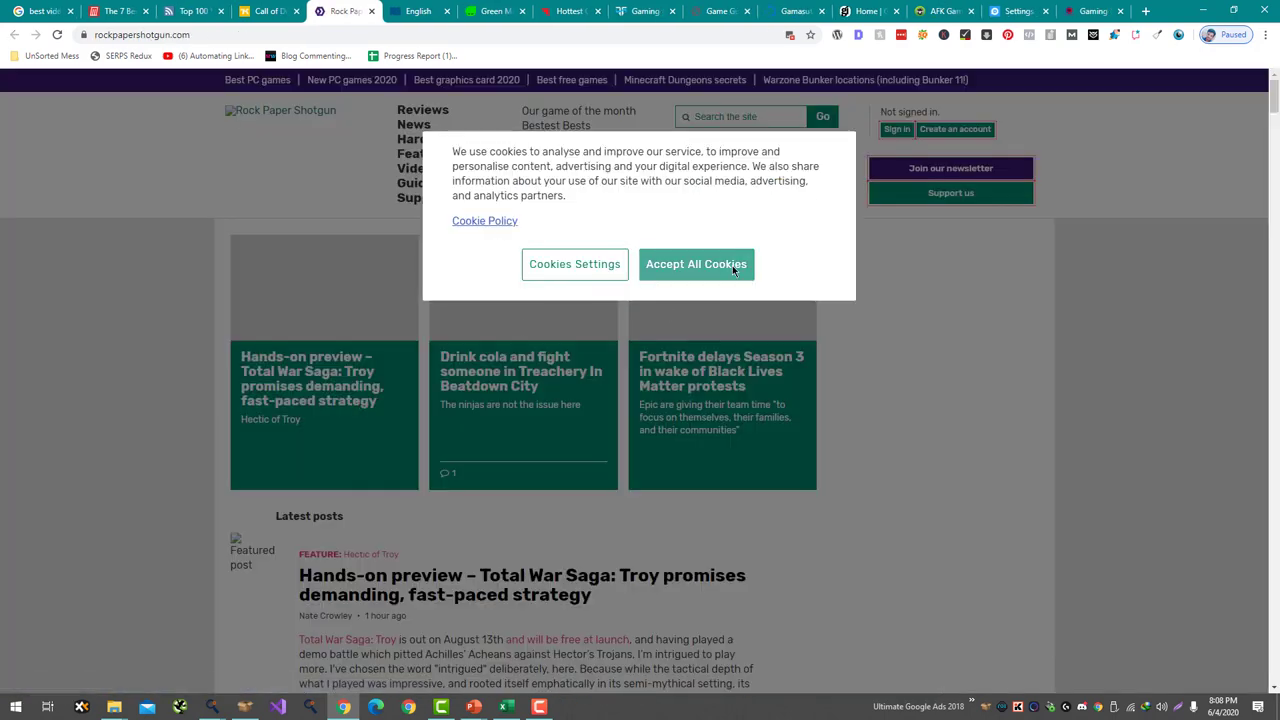
- Accept Rock Paper Shotgun's cookies and read through the Total War Saga: Troy hands-on preview
{"action": "left_click", "coordinate": [732, 265]}
{"action": "scroll", "coordinate": [512, 316], "scroll_direction": "down", "scroll_amount": 3}
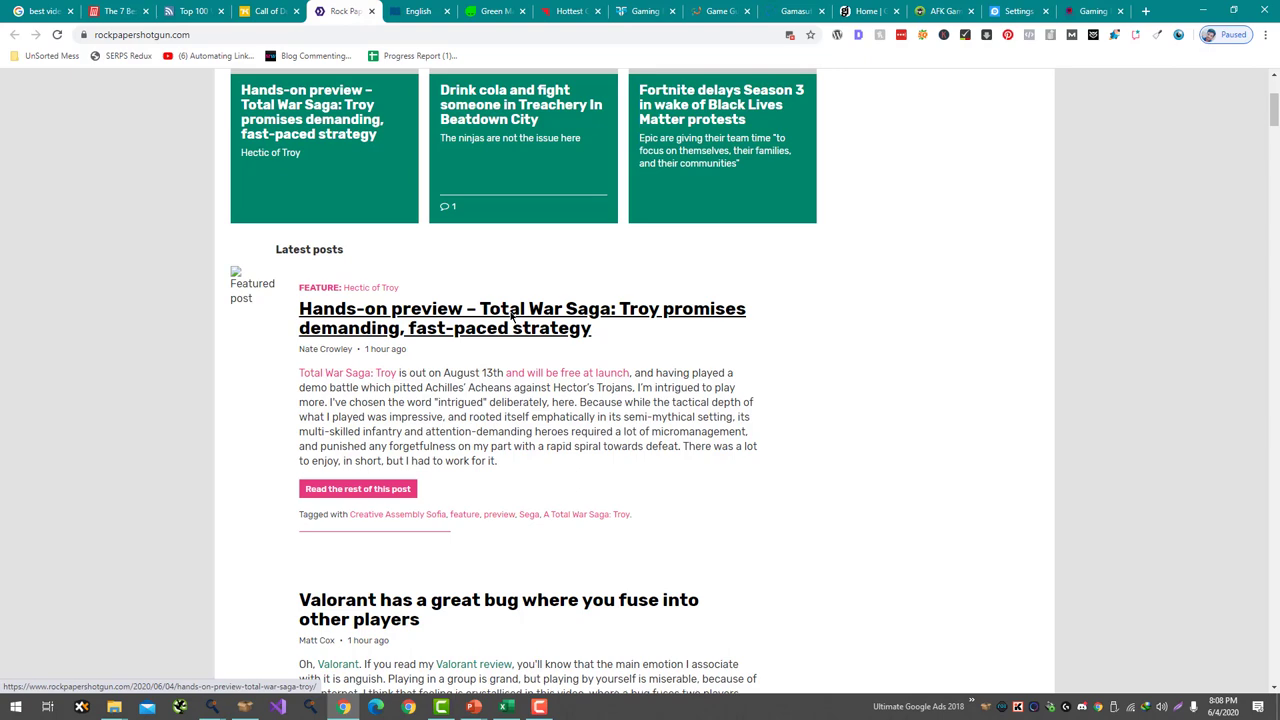
{"action": "left_click", "coordinate": [512, 316]}
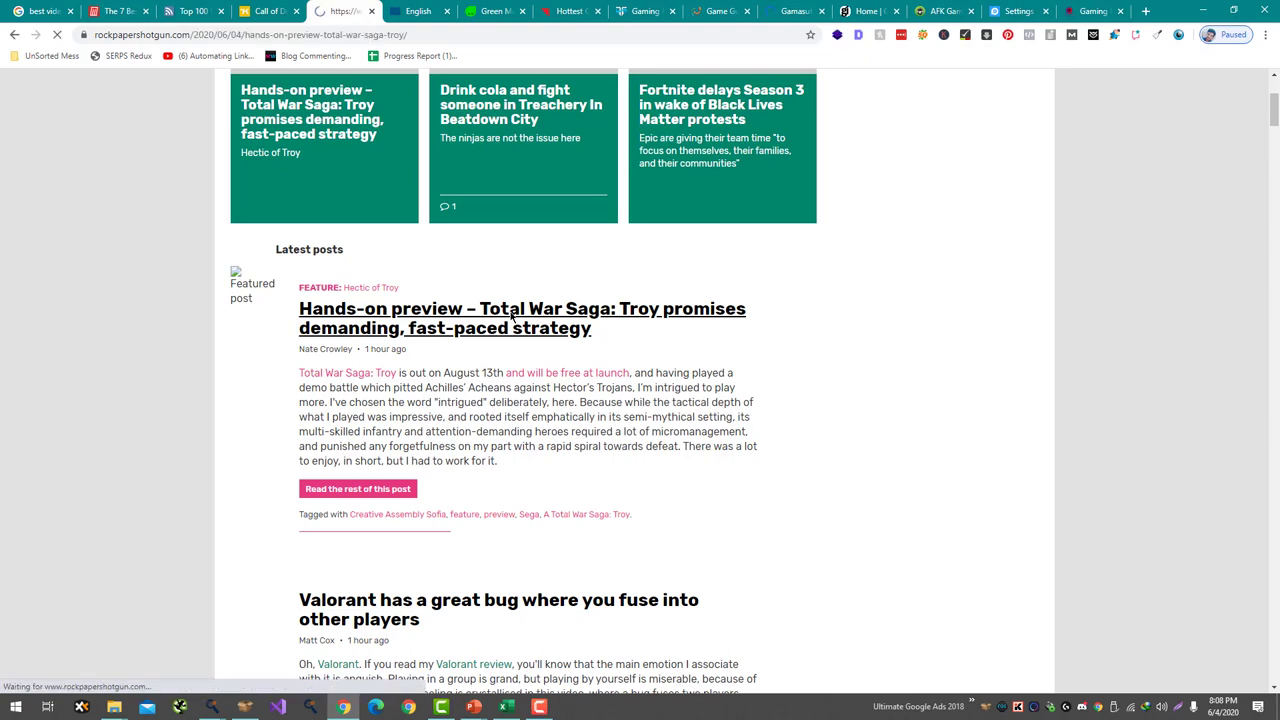
{"action": "scroll", "coordinate": [460, 306], "scroll_direction": "down", "scroll_amount": 3}
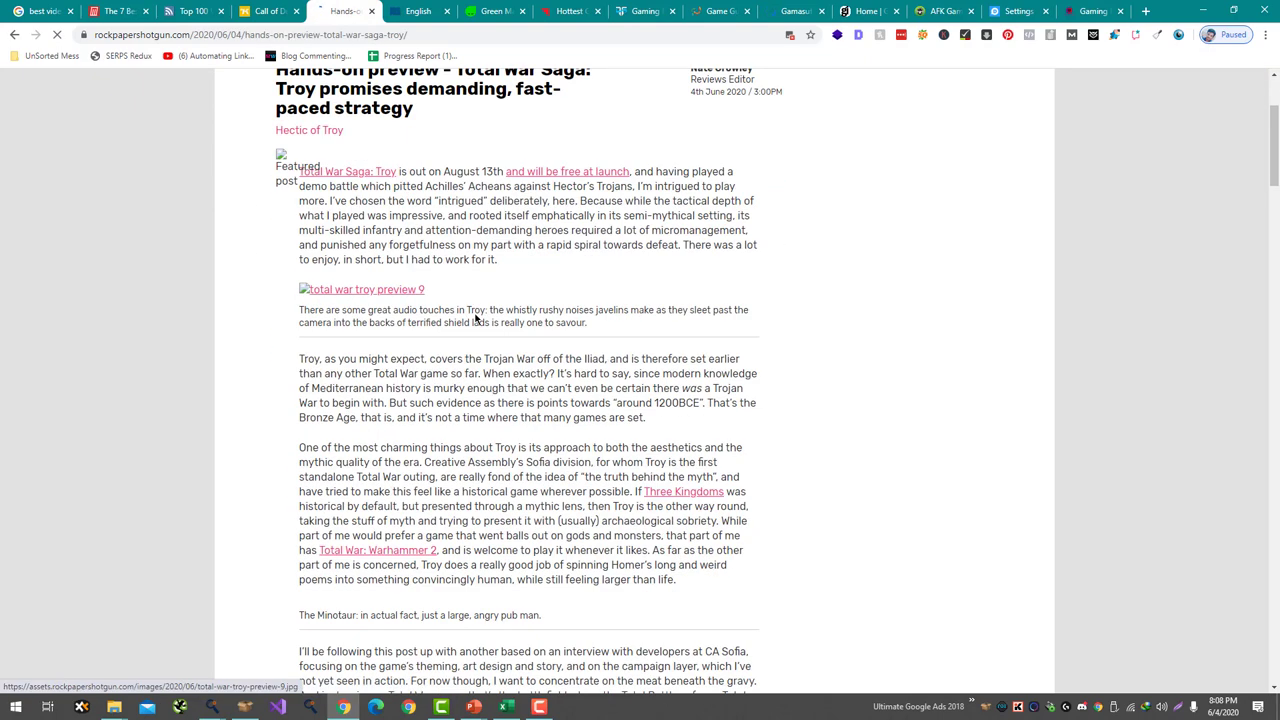
{"action": "middle_click", "coordinate": [440, 223]}
{"action": "middle_click", "coordinate": [400, 6]}
{"action": "scroll", "coordinate": [543, 563], "scroll_direction": "down", "scroll_amount": 15}
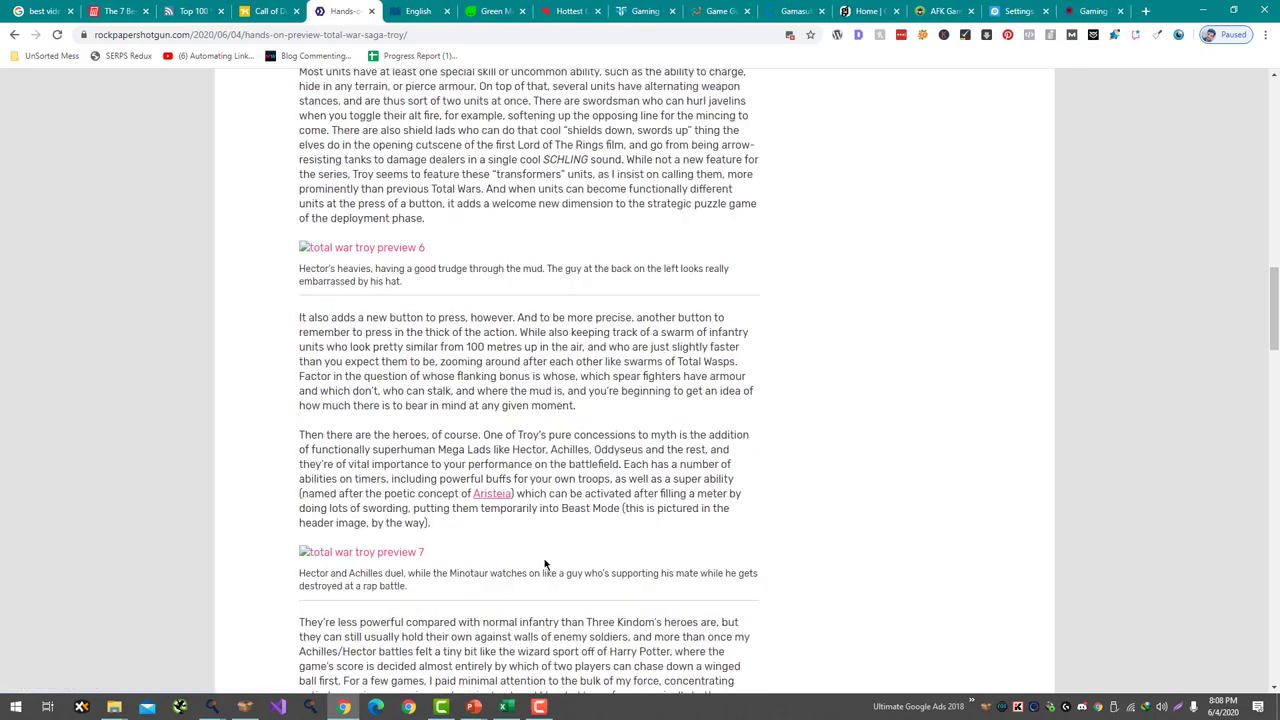
{"action": "scroll", "coordinate": [535, 535], "scroll_direction": "down", "scroll_amount": 3}
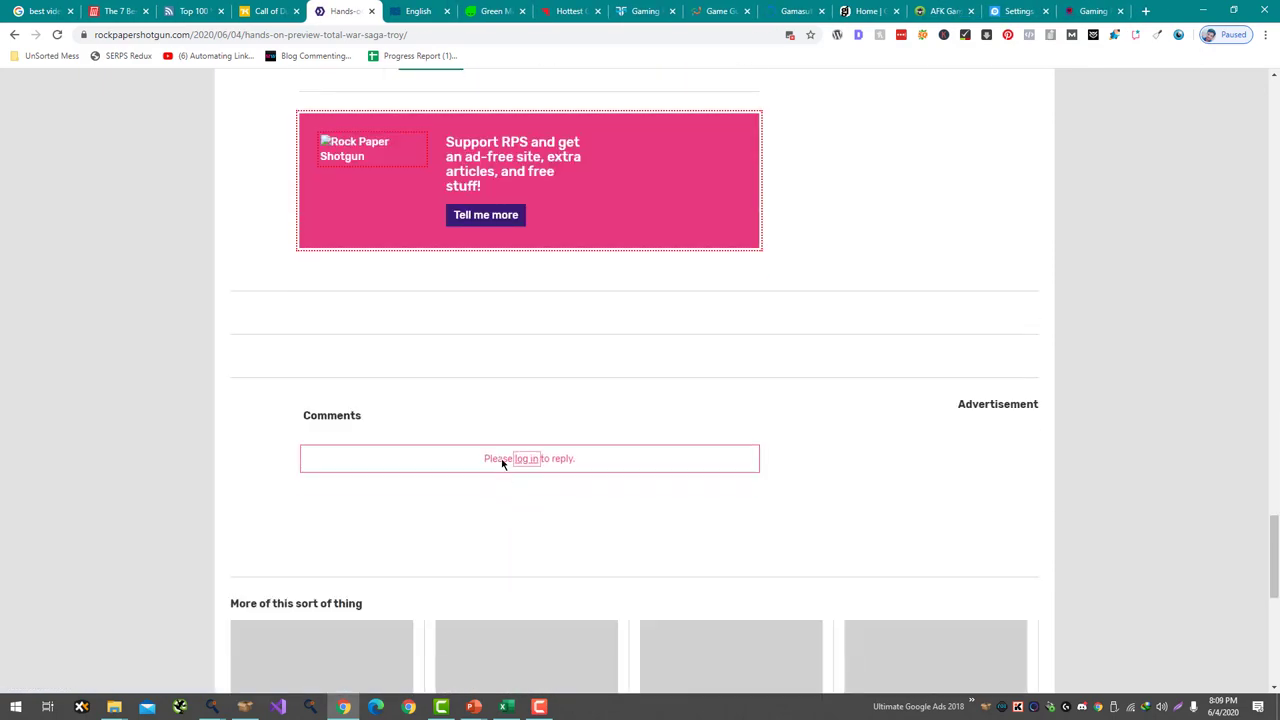
{"action": "scroll", "coordinate": [524, 460], "scroll_direction": "down", "scroll_amount": 3}
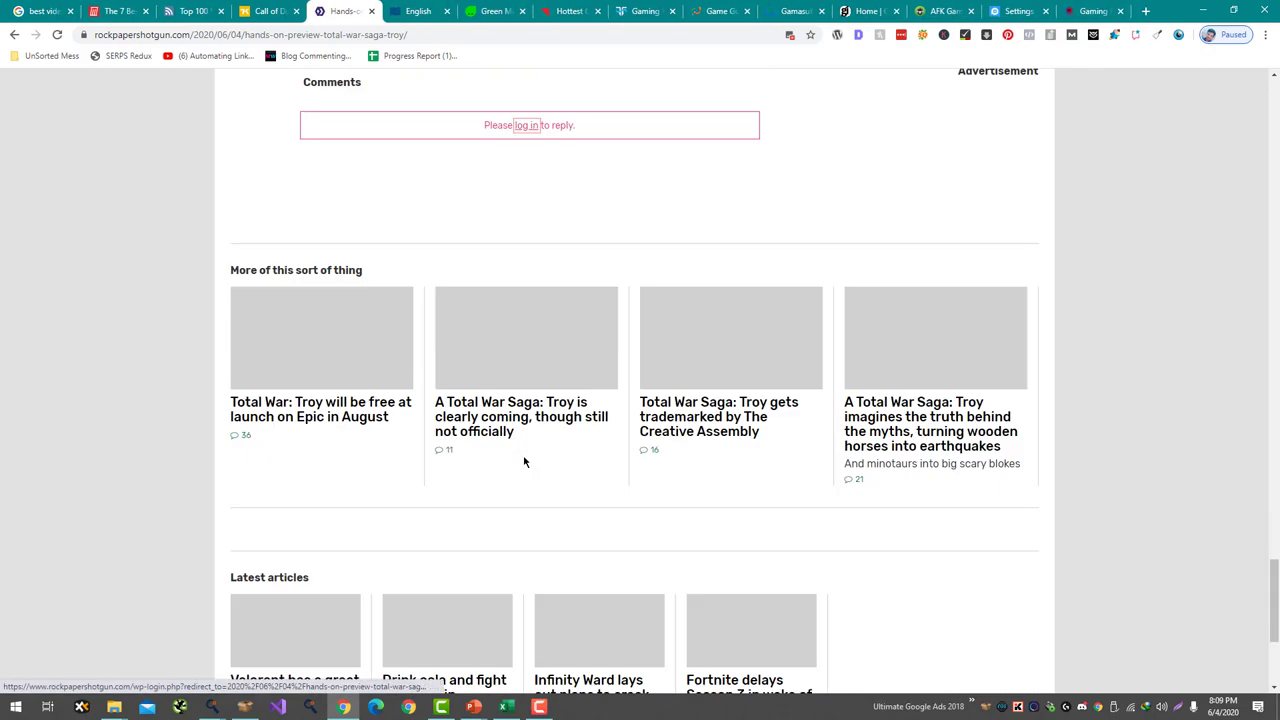
- Check the related 'Troy is clearly coming' article's comments, then switch to the Big Fish Games blog
{"action": "left_click", "coordinate": [519, 426]}
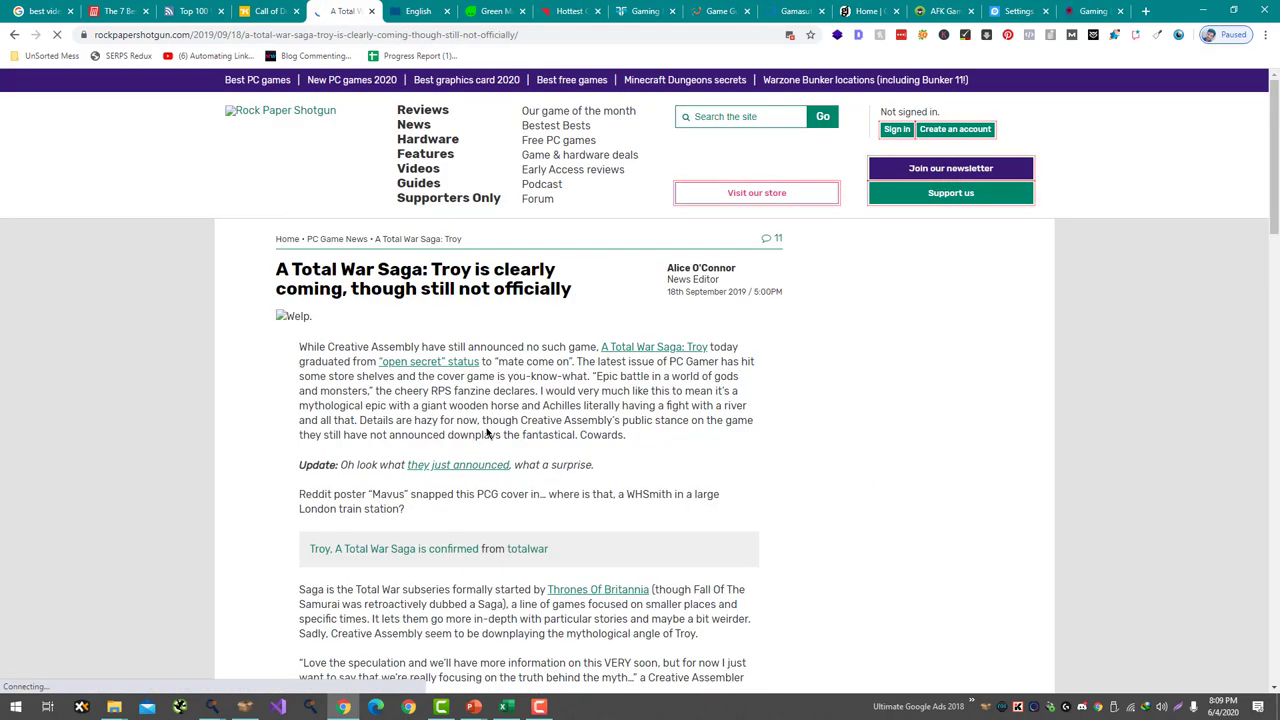
{"action": "scroll", "coordinate": [490, 425], "scroll_direction": "down", "scroll_amount": 15}
{"action": "scroll", "coordinate": [440, 281], "scroll_direction": "down", "scroll_amount": 4}
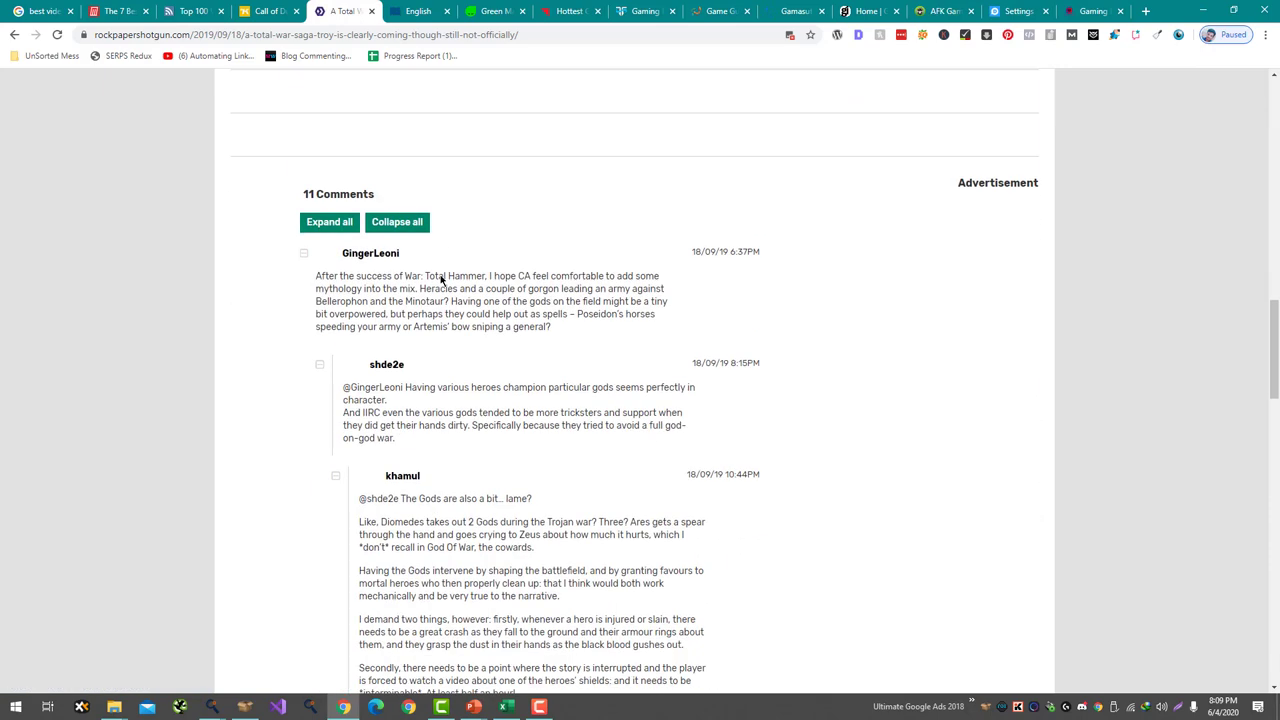
{"action": "scroll", "coordinate": [385, 369], "scroll_direction": "down", "scroll_amount": 2}
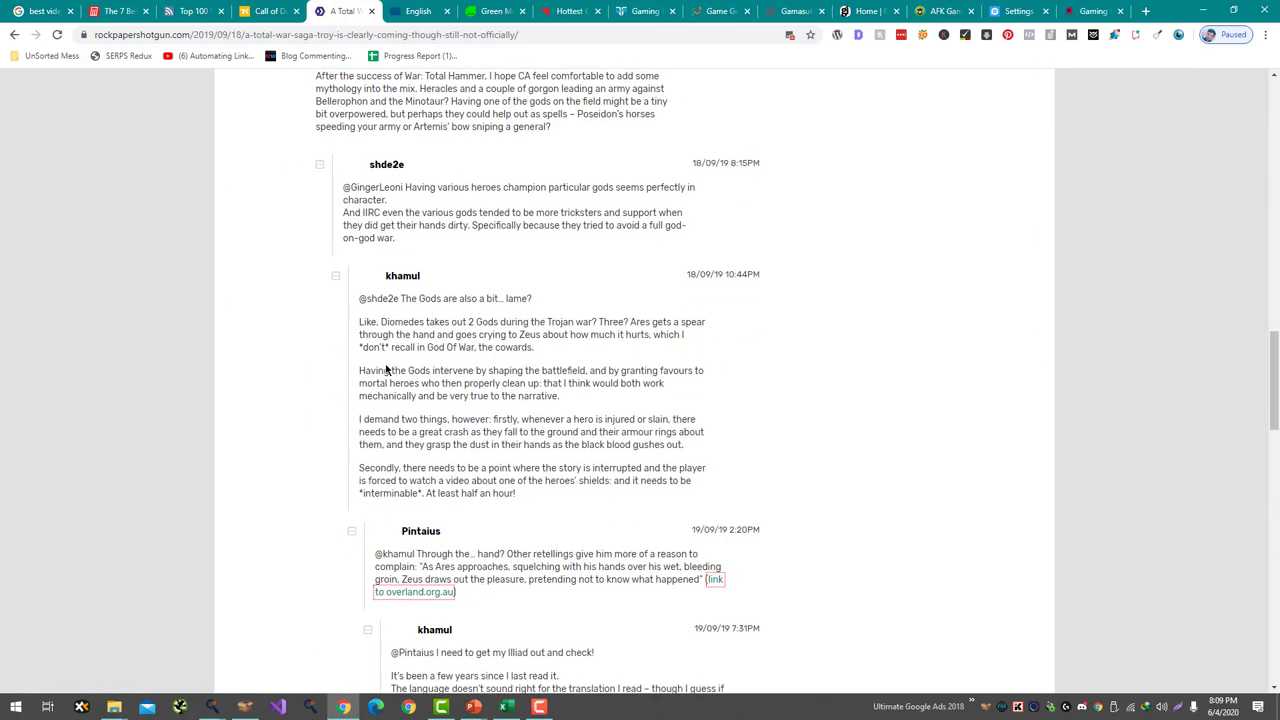
{"action": "scroll", "coordinate": [407, 288], "scroll_direction": "down", "scroll_amount": 3}
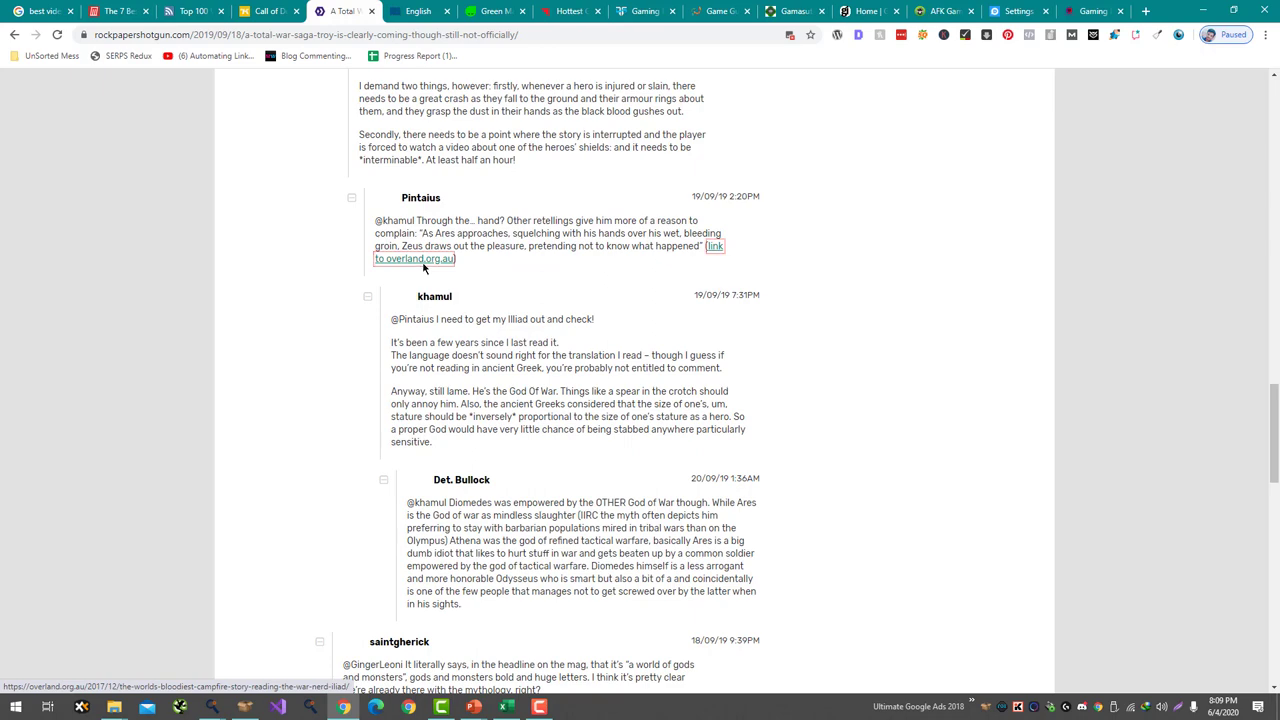
{"action": "scroll", "coordinate": [366, 310], "scroll_direction": "down", "scroll_amount": 6}
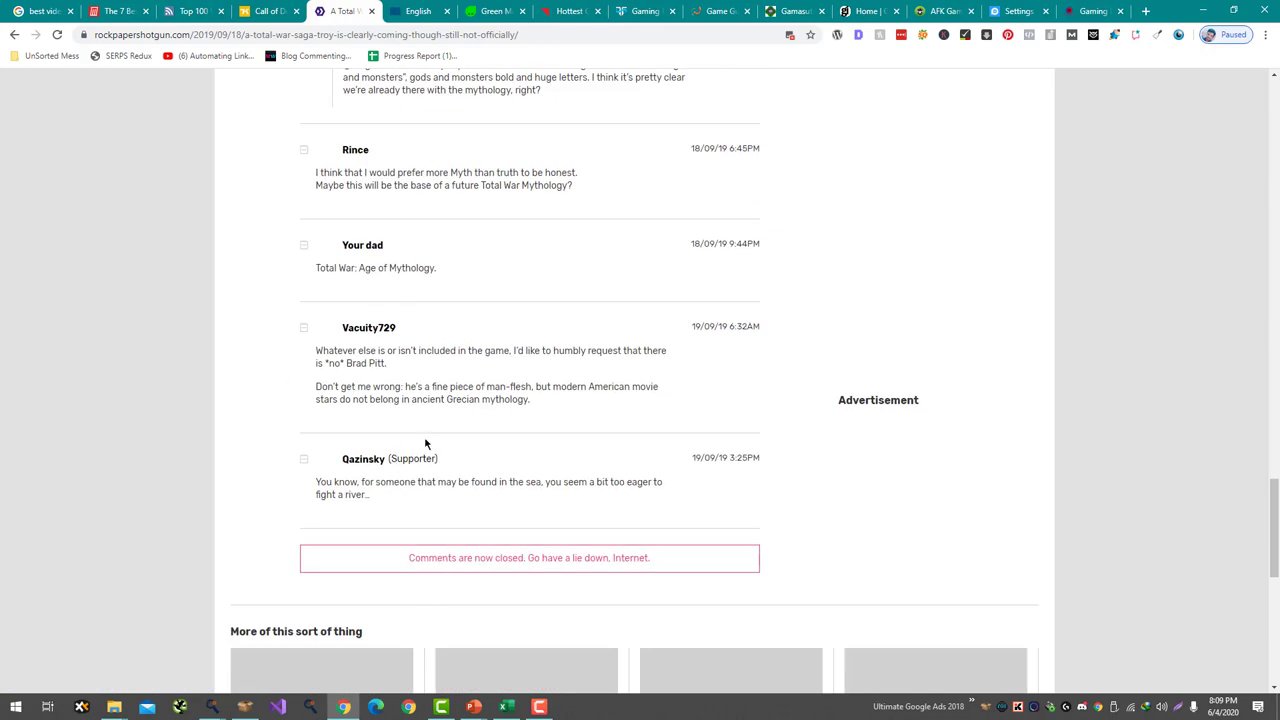
{"action": "scroll", "coordinate": [410, 458], "scroll_direction": "up", "scroll_amount": 6}
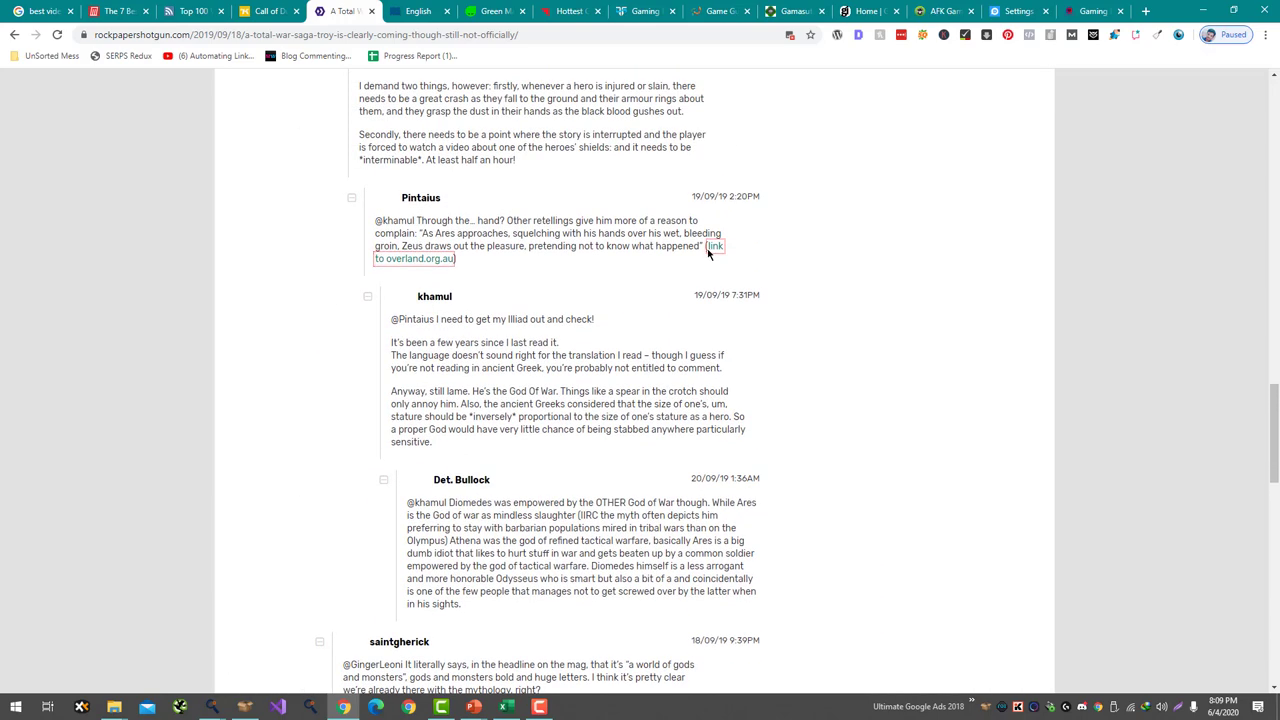
{"action": "scroll", "coordinate": [718, 256], "scroll_direction": "down", "scroll_amount": 3}
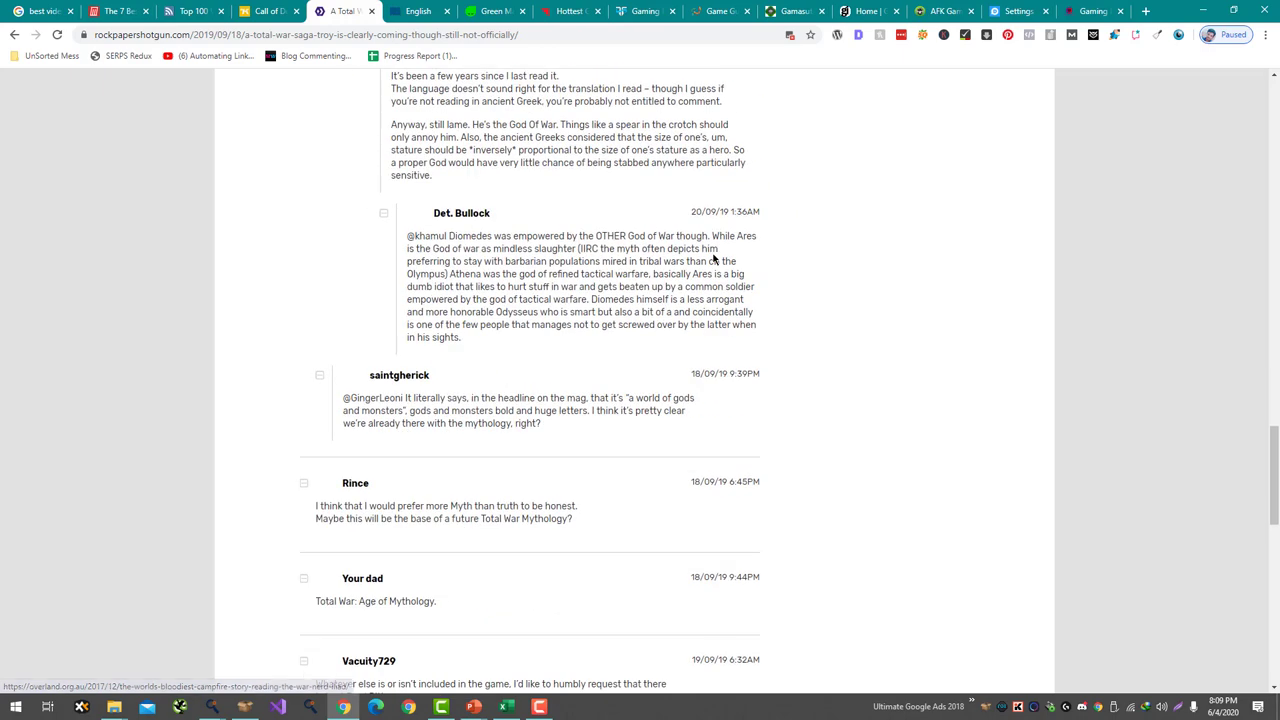
{"action": "scroll", "coordinate": [718, 256], "scroll_direction": "down", "scroll_amount": 2}
{"action": "left_click", "coordinate": [418, 10]}
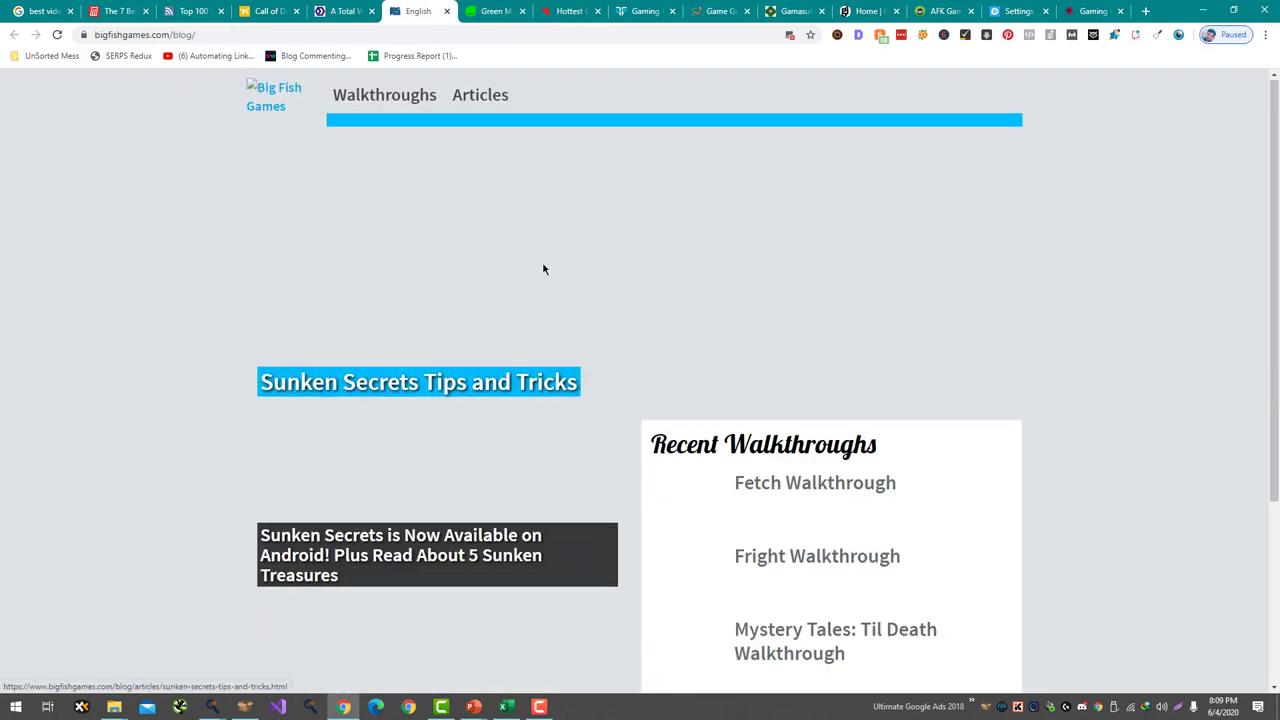
- Open and skim the 'Sunken Secrets is Now Available on Android' article, then go to the Green Man Gaming tab
{"action": "scroll", "coordinate": [500, 260], "scroll_direction": "down", "scroll_amount": 3}
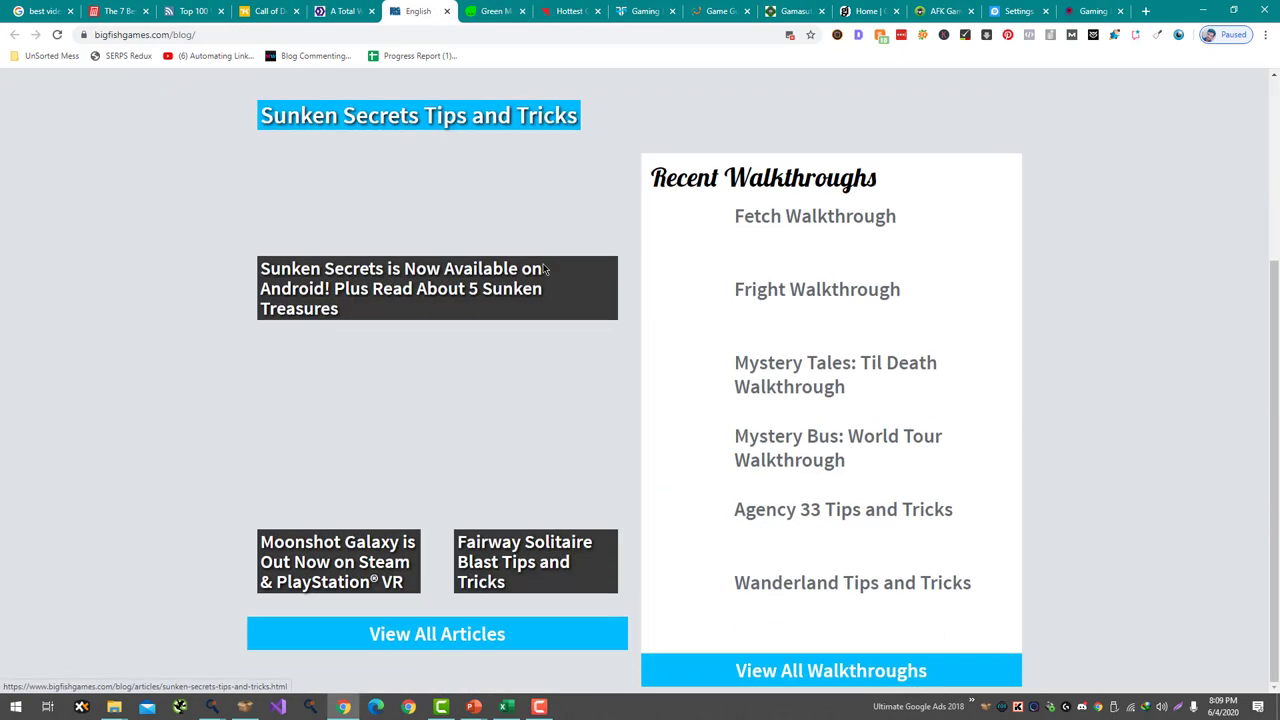
{"action": "left_click", "coordinate": [418, 268]}
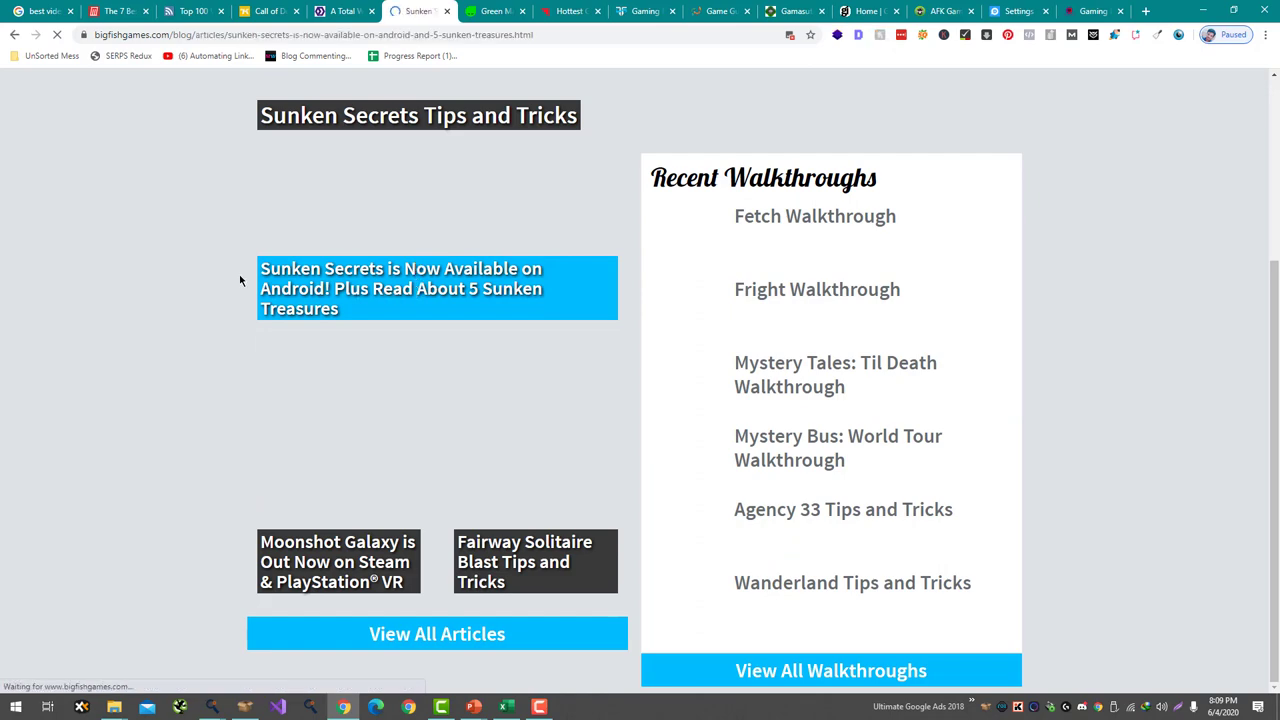
{"action": "scroll", "coordinate": [254, 466], "scroll_direction": "down", "scroll_amount": 10}
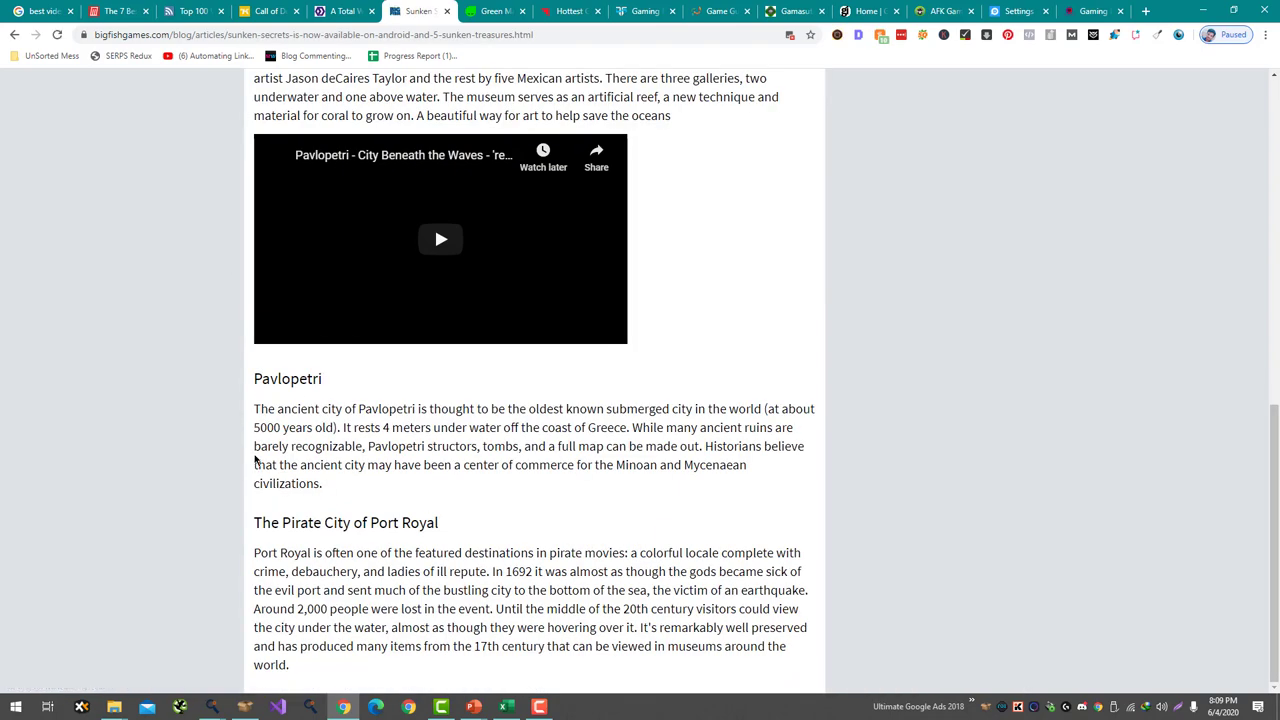
{"action": "left_click", "coordinate": [496, 11]}
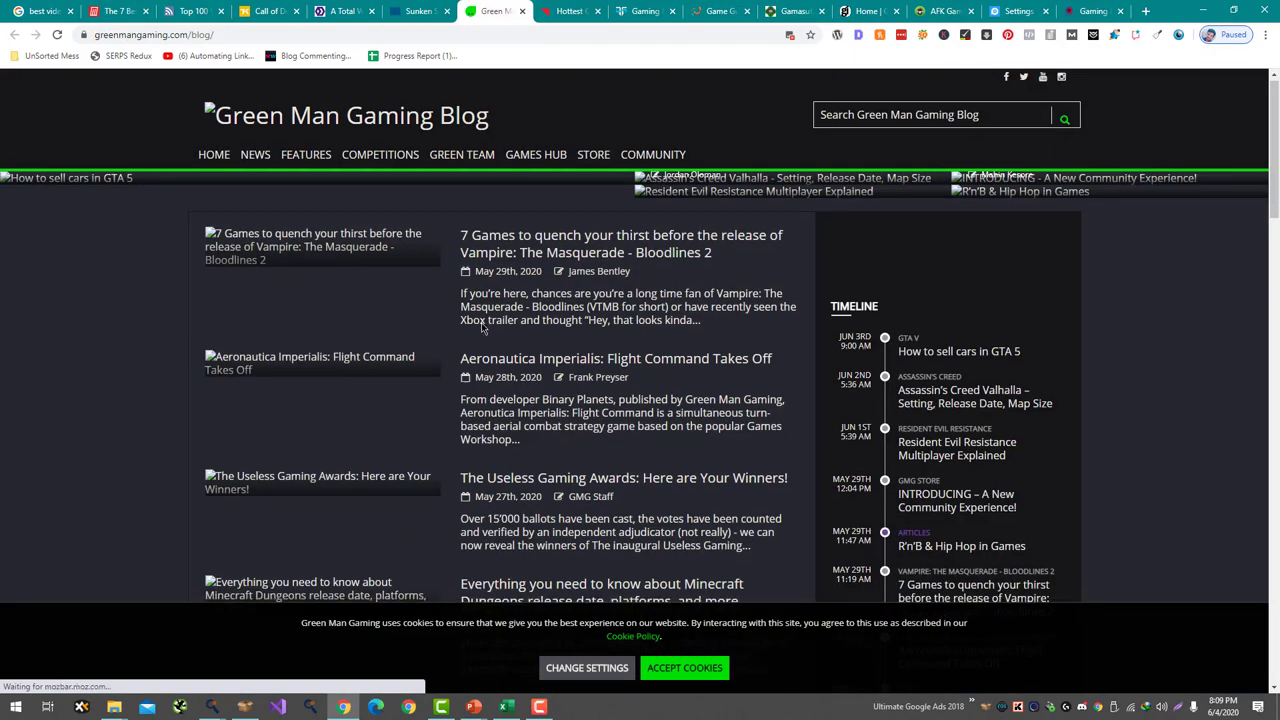
- Jump to the end of the ESO Greymoor Vampire article, try replying to the comment, then close the tab
{"action": "scroll", "coordinate": [482, 326], "scroll_direction": "down", "scroll_amount": 4}
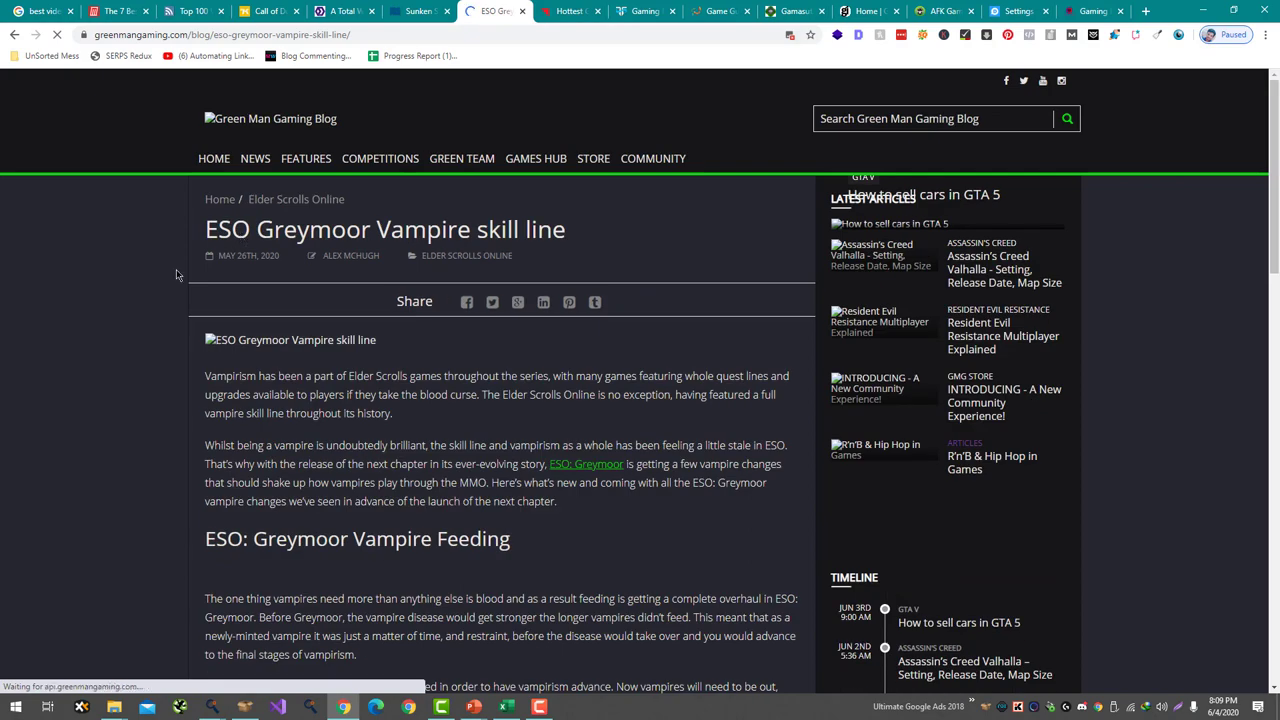
{"action": "key", "text": "End"}
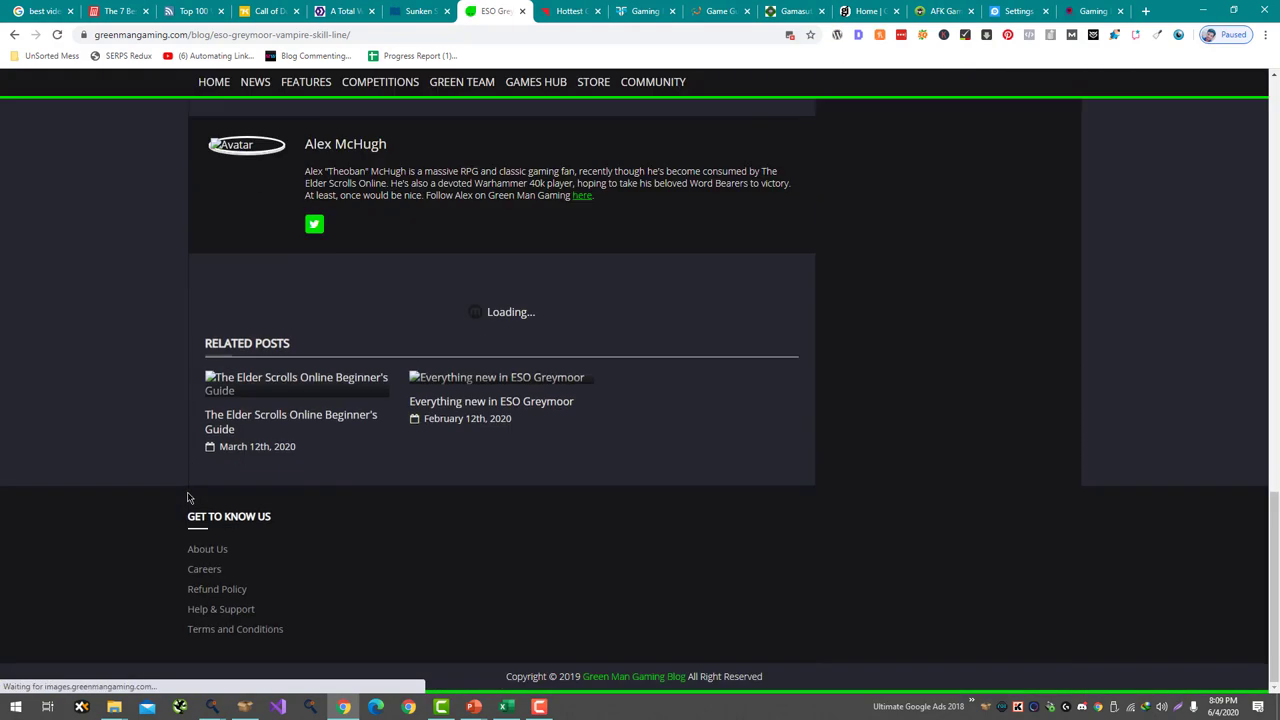
{"action": "scroll", "coordinate": [268, 430], "scroll_direction": "down", "scroll_amount": 2}
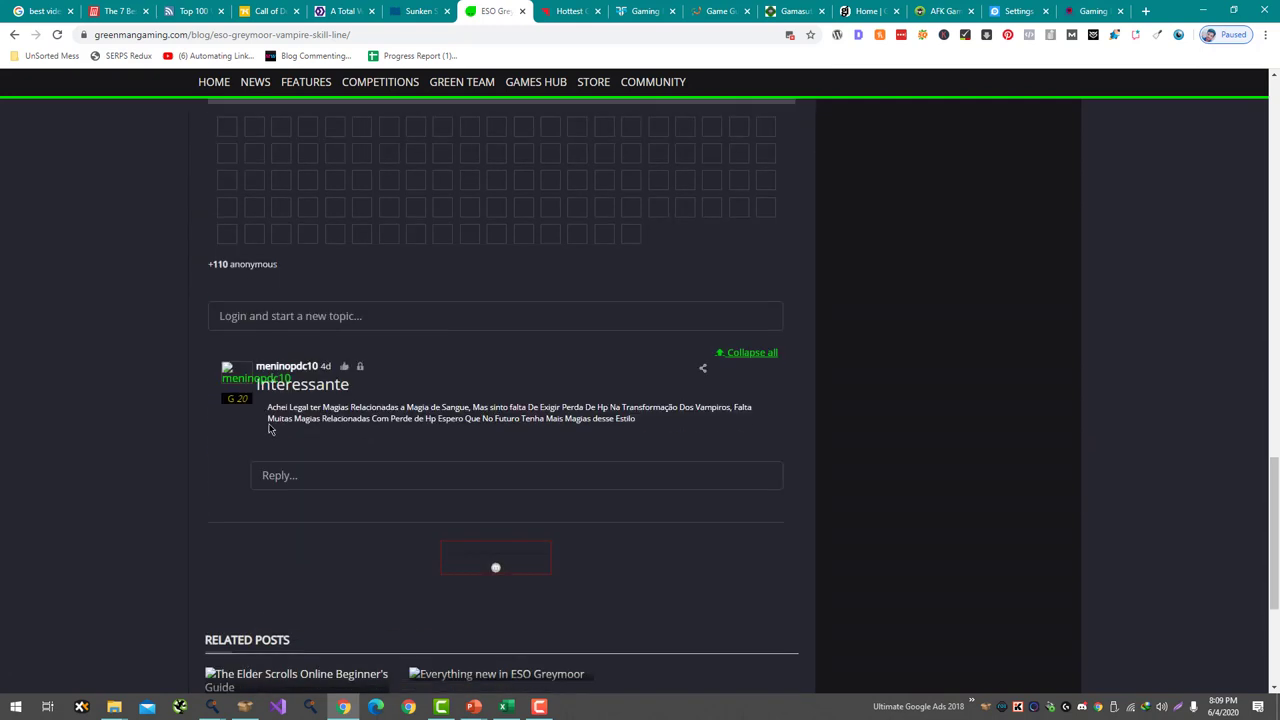
{"action": "left_click_drag", "start_coordinate": [314, 321], "coordinate": [320, 478]}
{"action": "left_click", "coordinate": [320, 478]}
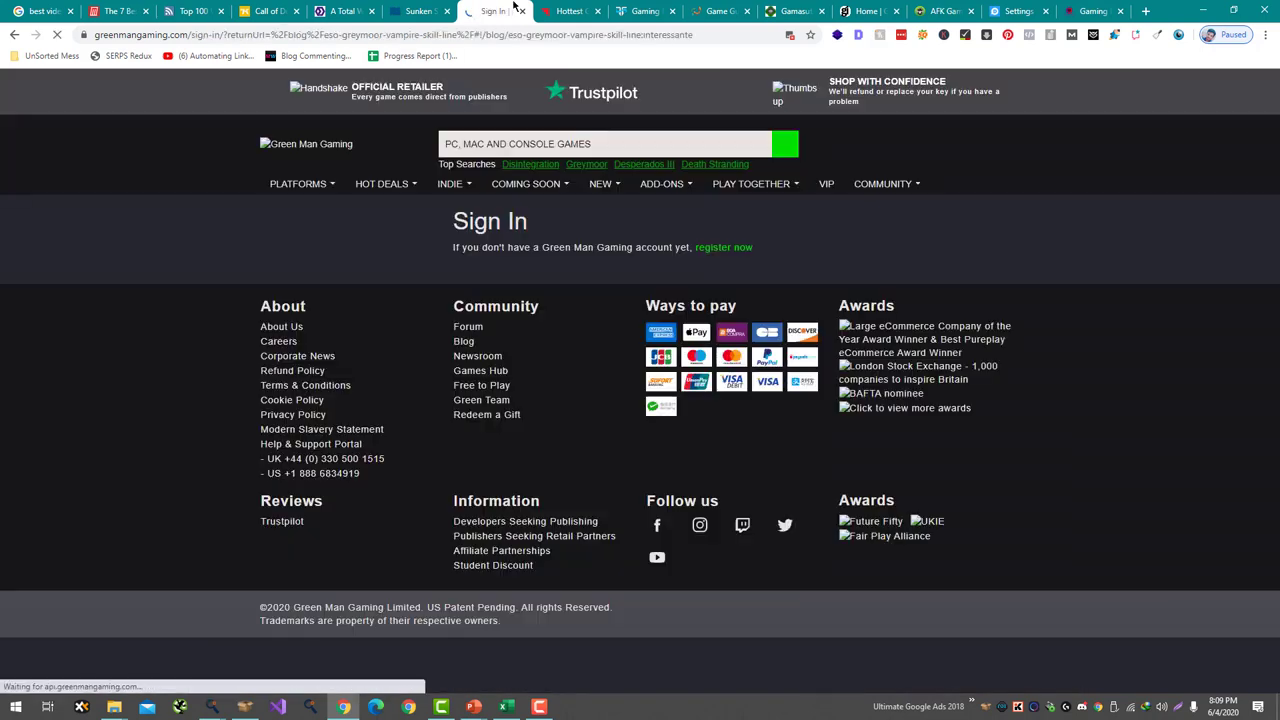
{"action": "key", "text": "ctrl+w"}
{"action": "scroll", "coordinate": [517, 320], "scroll_direction": "down", "scroll_amount": 1}
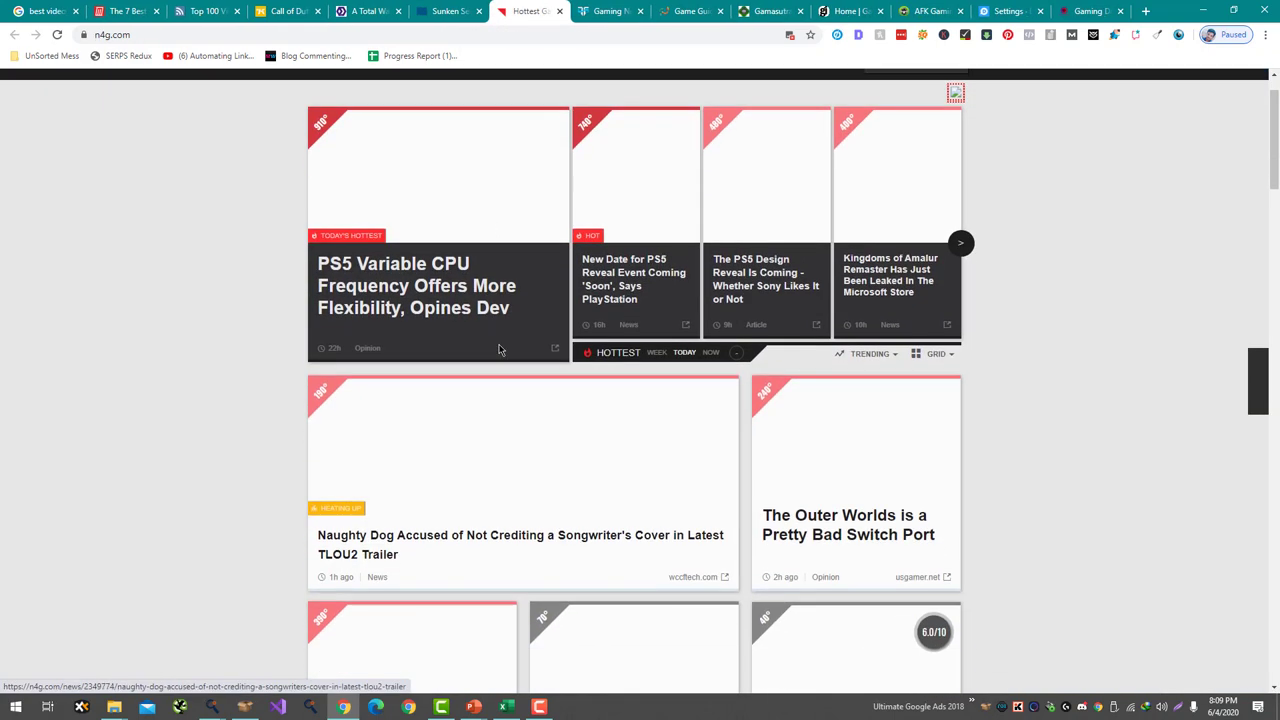
- Open N4G's PS5 Variable CPU Frequency story, try commenting, dismiss the login prompt, and close it
{"action": "left_click", "coordinate": [462, 296]}
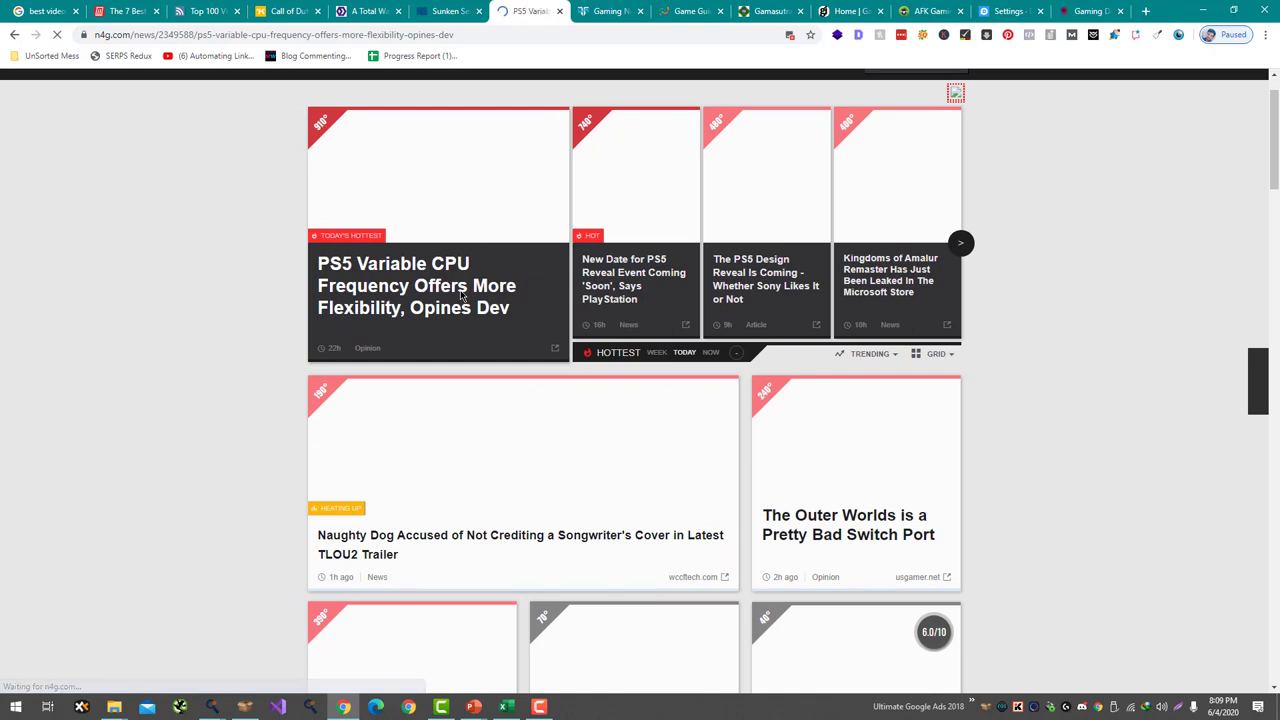
{"action": "scroll", "coordinate": [460, 295], "scroll_direction": "down", "scroll_amount": 1}
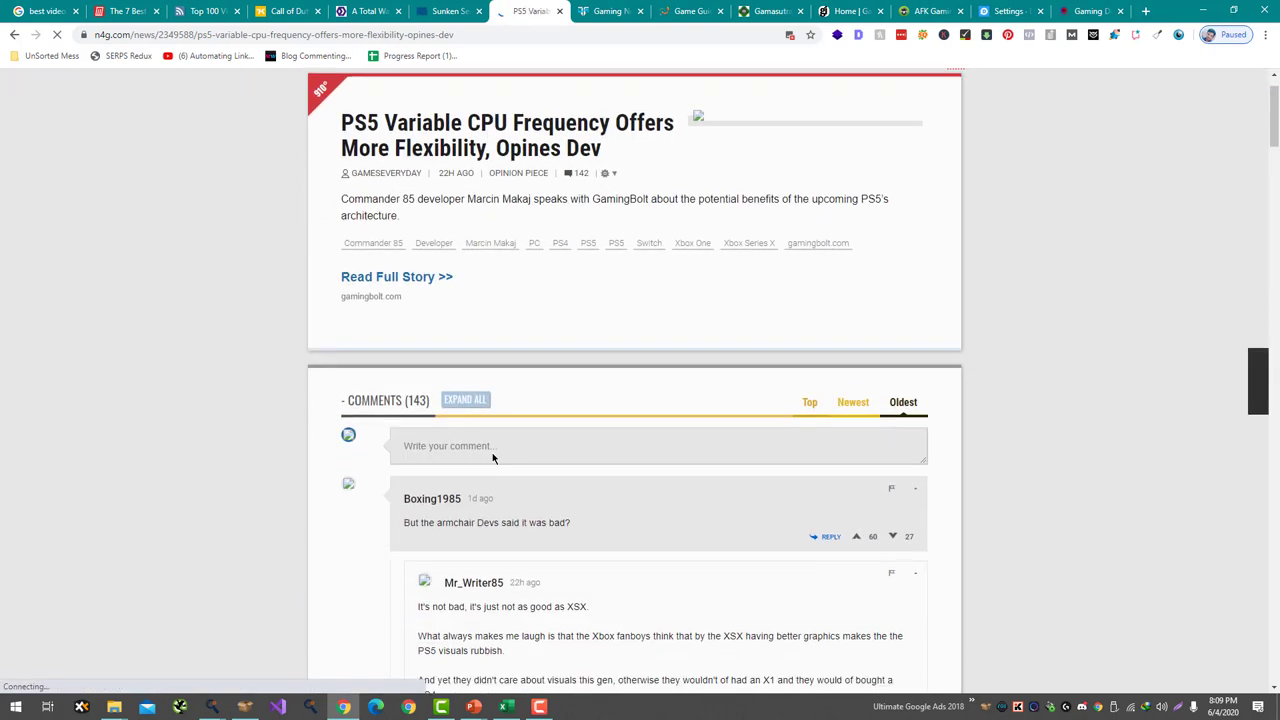
{"action": "left_click", "coordinate": [492, 452]}
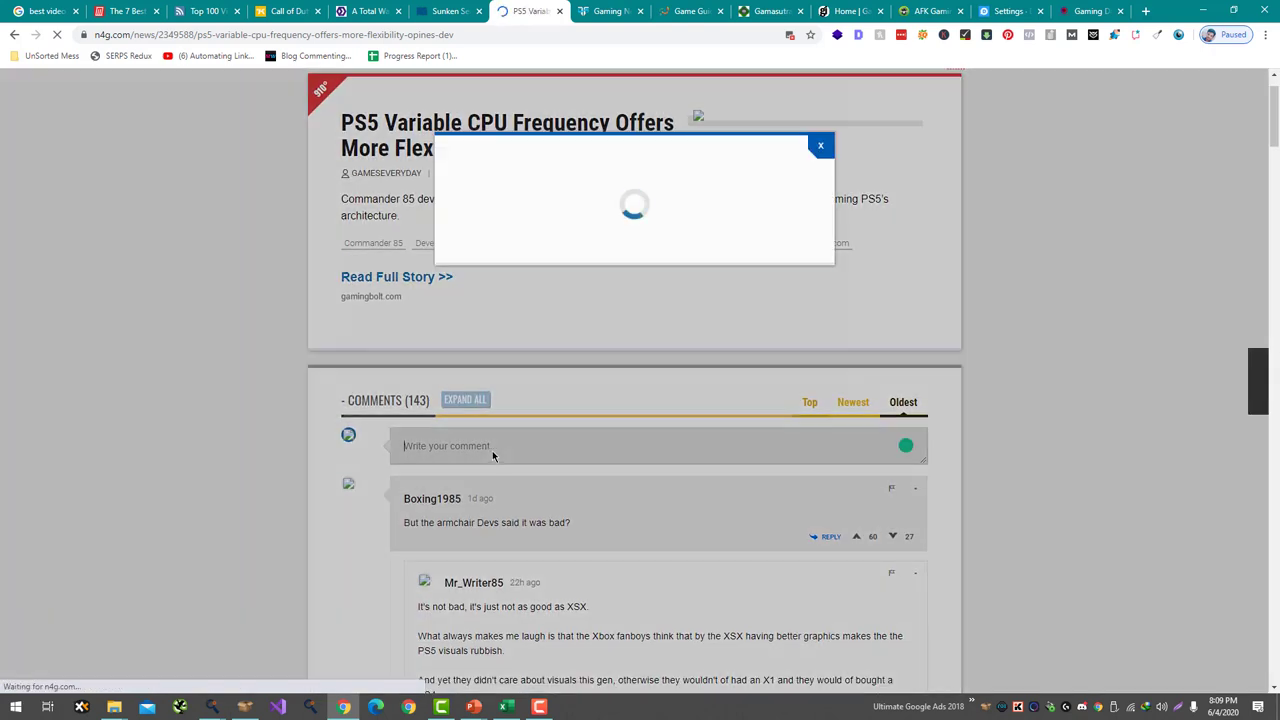
{"action": "left_click", "coordinate": [820, 148]}
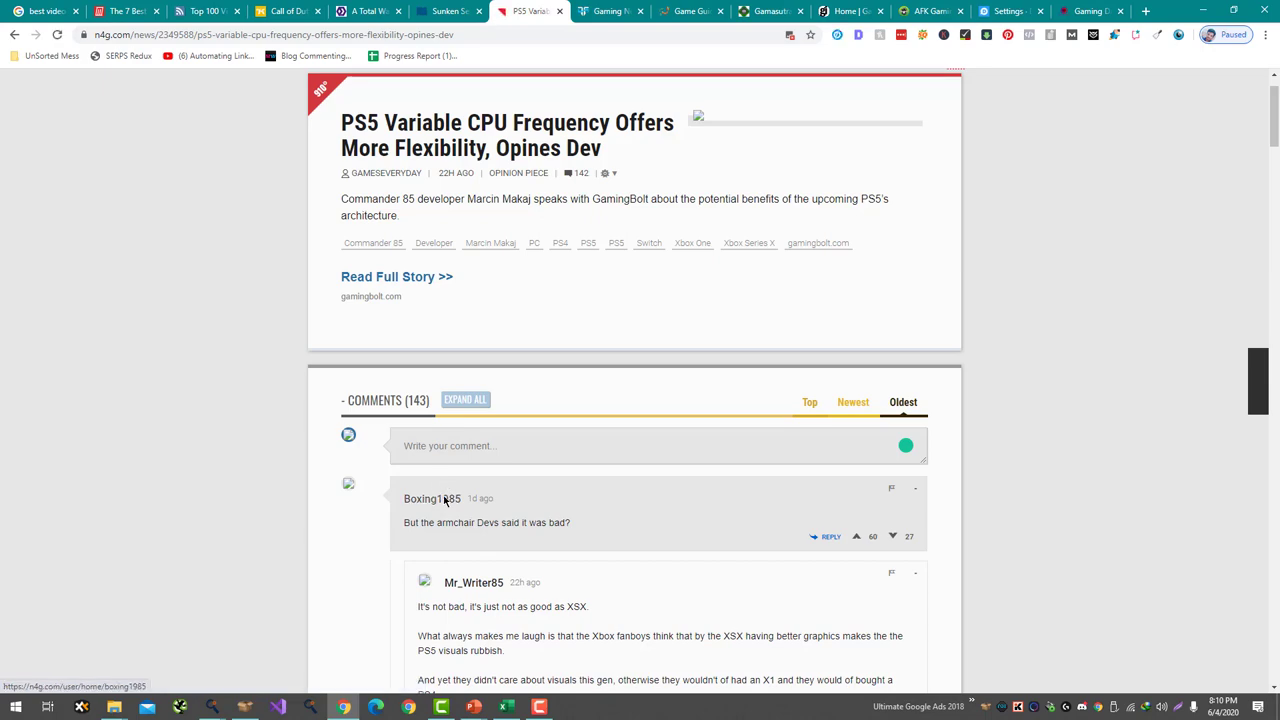
{"action": "scroll", "coordinate": [445, 502], "scroll_direction": "down", "scroll_amount": 7}
{"action": "key", "text": "ctrl+w"}
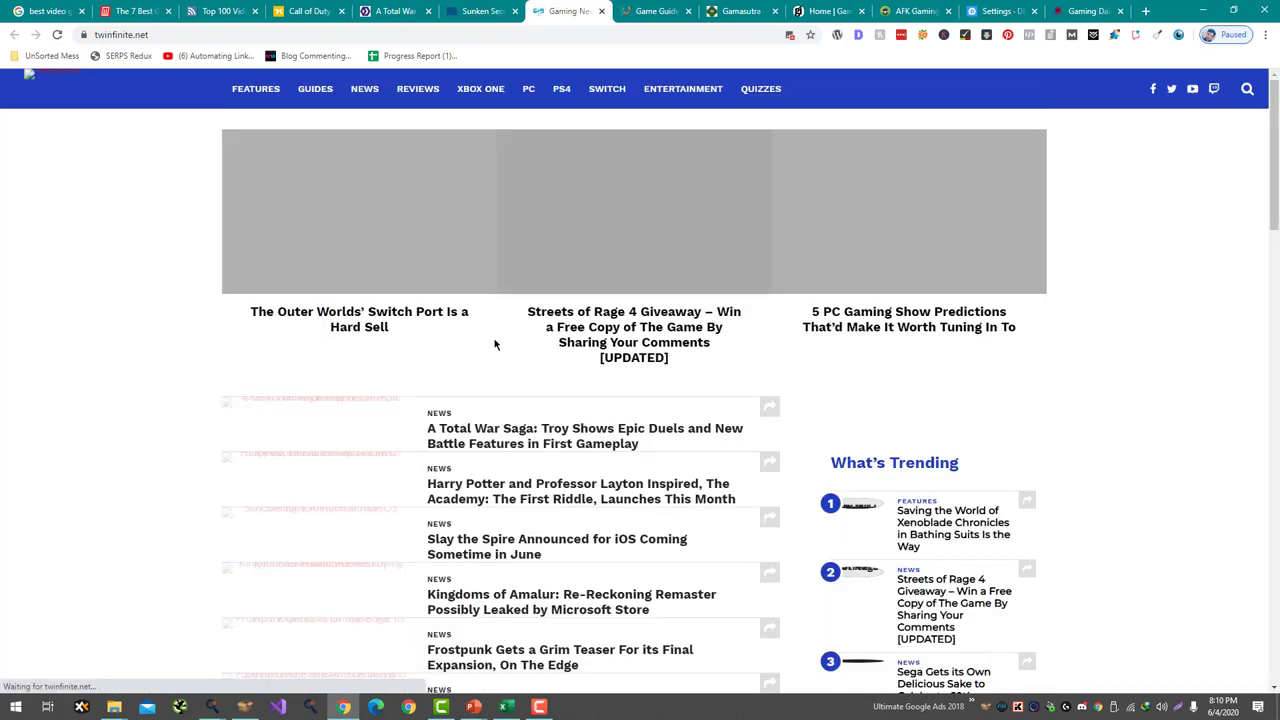
- Open and skim Twinfinite's Slay the Spire iOS article, then move on to the PlayerAuctions blog
{"action": "scroll", "coordinate": [494, 343], "scroll_direction": "down", "scroll_amount": 3}
{"action": "left_click", "coordinate": [555, 288]}
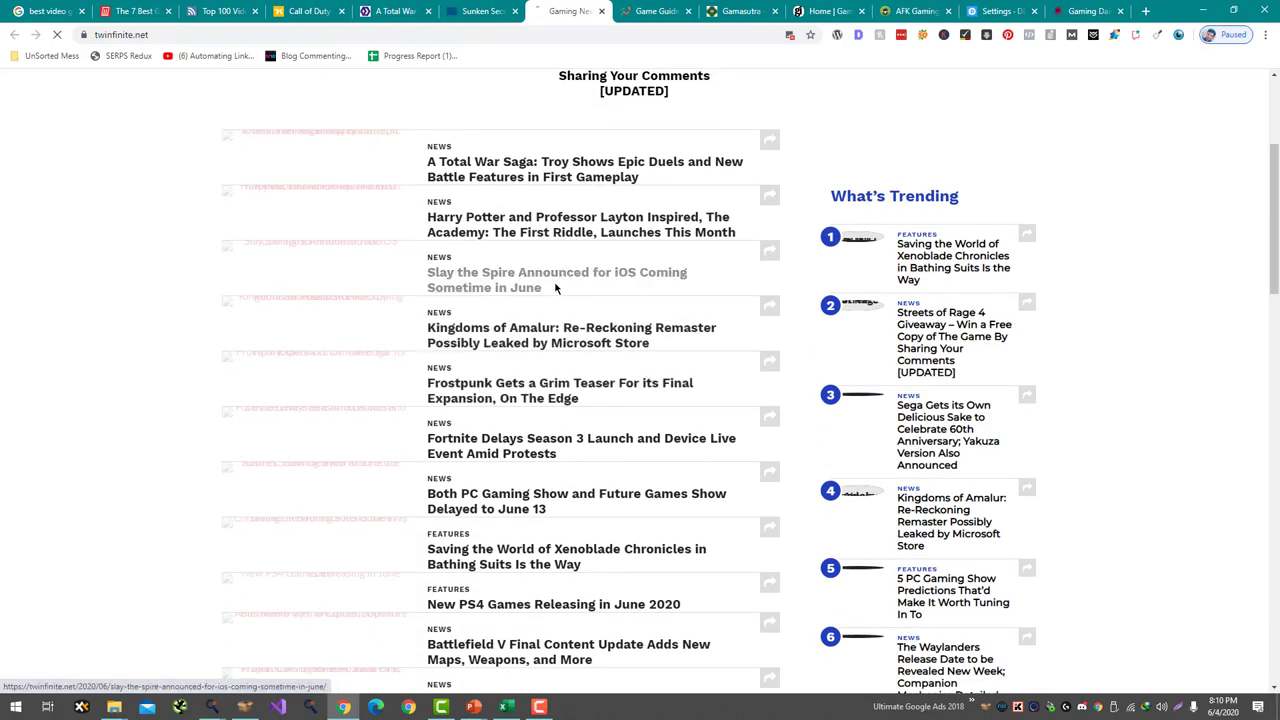
{"action": "scroll", "coordinate": [527, 217], "scroll_direction": "down", "scroll_amount": 6}
{"action": "scroll", "coordinate": [520, 230], "scroll_direction": "down", "scroll_amount": 5}
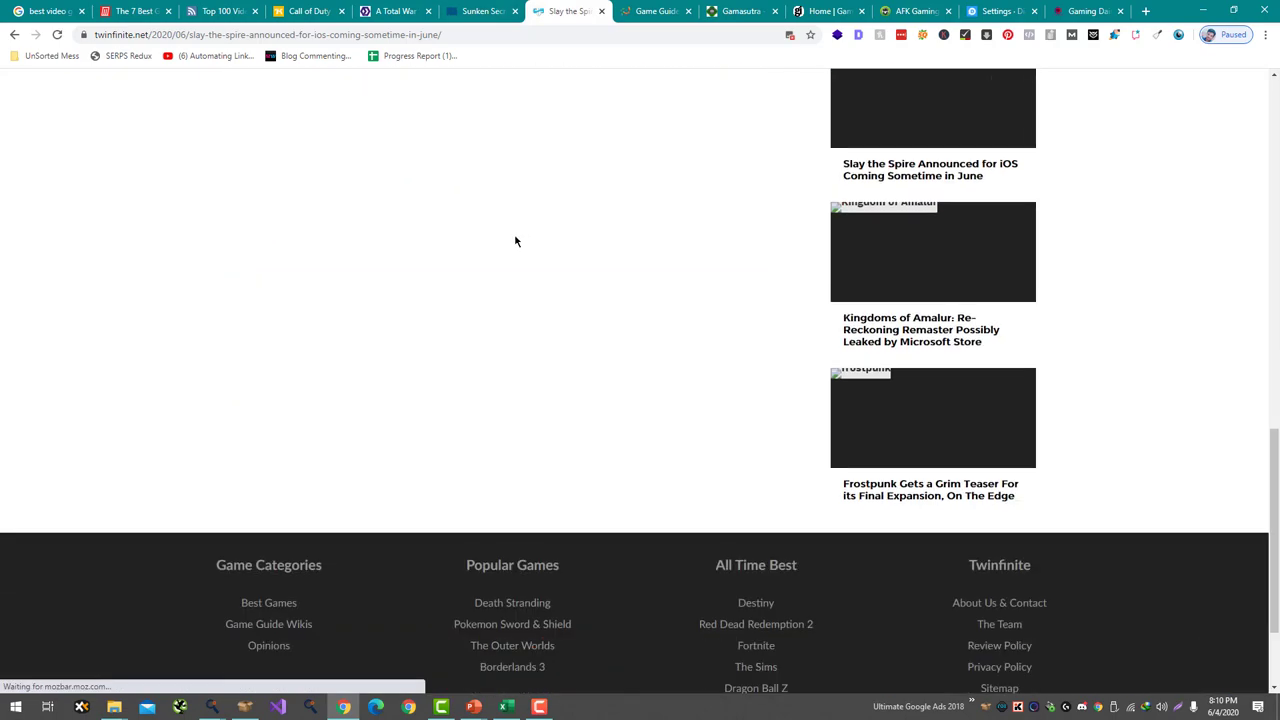
{"action": "scroll", "coordinate": [500, 280], "scroll_direction": "up", "scroll_amount": 4}
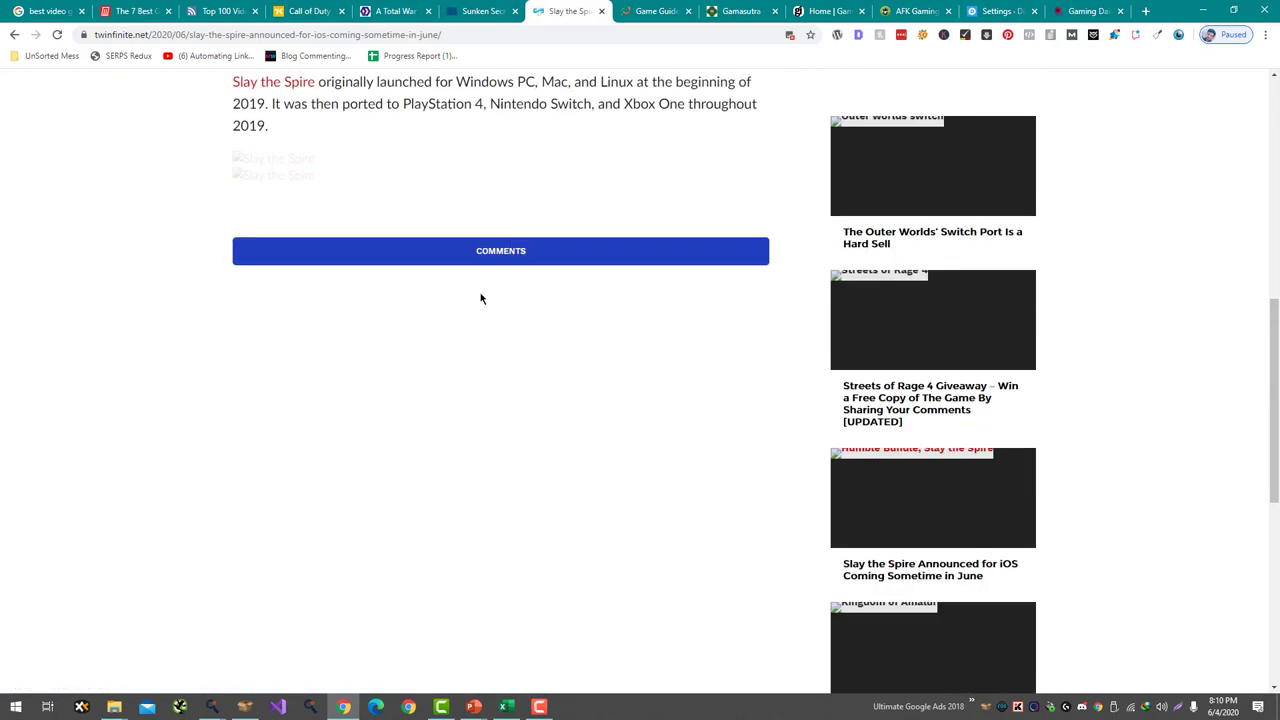
{"action": "scroll", "coordinate": [485, 263], "scroll_direction": "up", "scroll_amount": 3}
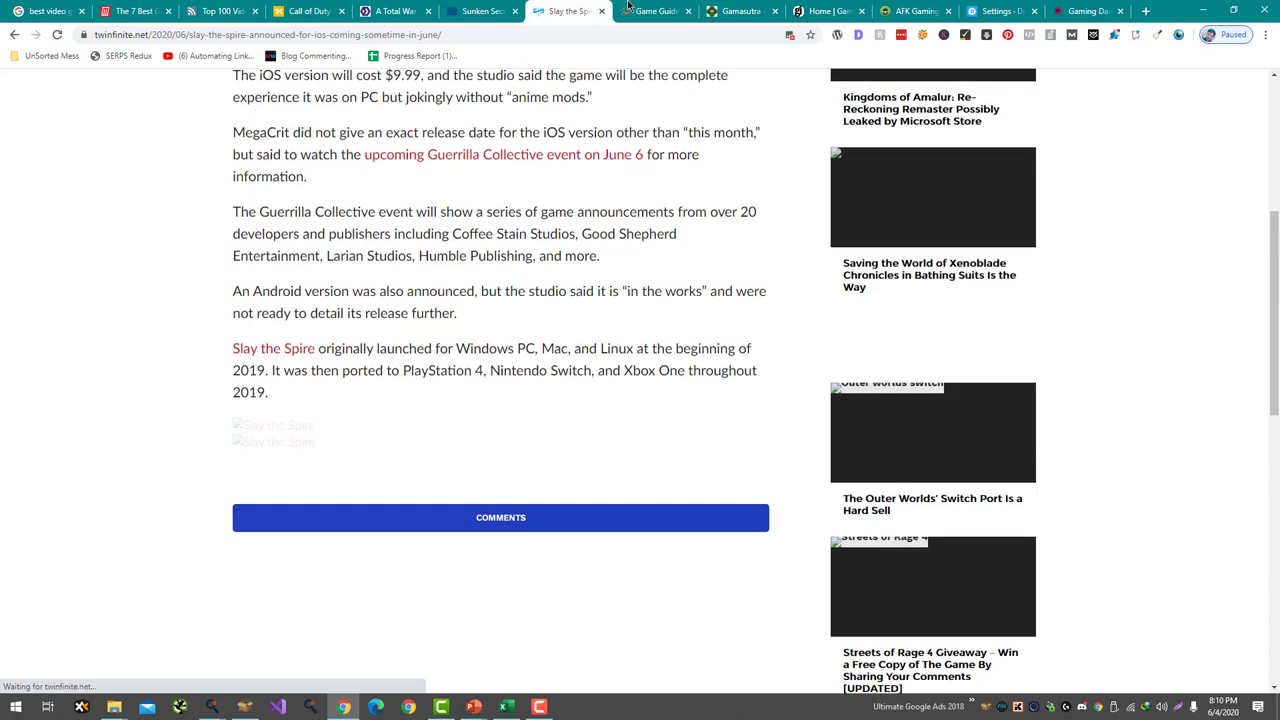
{"action": "key", "text": "ctrl+Tab"}
{"action": "scroll", "coordinate": [525, 330], "scroll_direction": "down", "scroll_amount": 3}
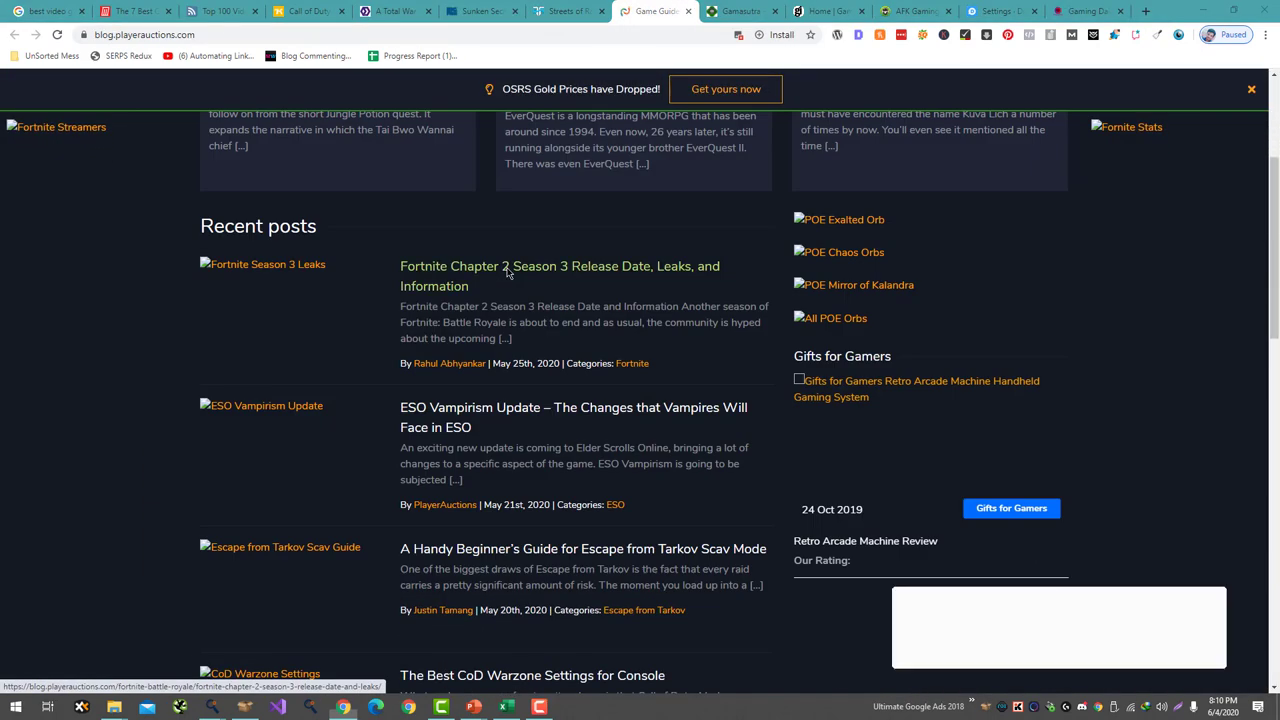
{"action": "key", "text": "alt+Tab"}
{"action": "key", "text": "Tab"}
{"action": "key", "text": "Tab"}
{"action": "key", "text": "Tab"}
{"action": "key", "text": "Tab"}
{"action": "key", "text": "Tab"}
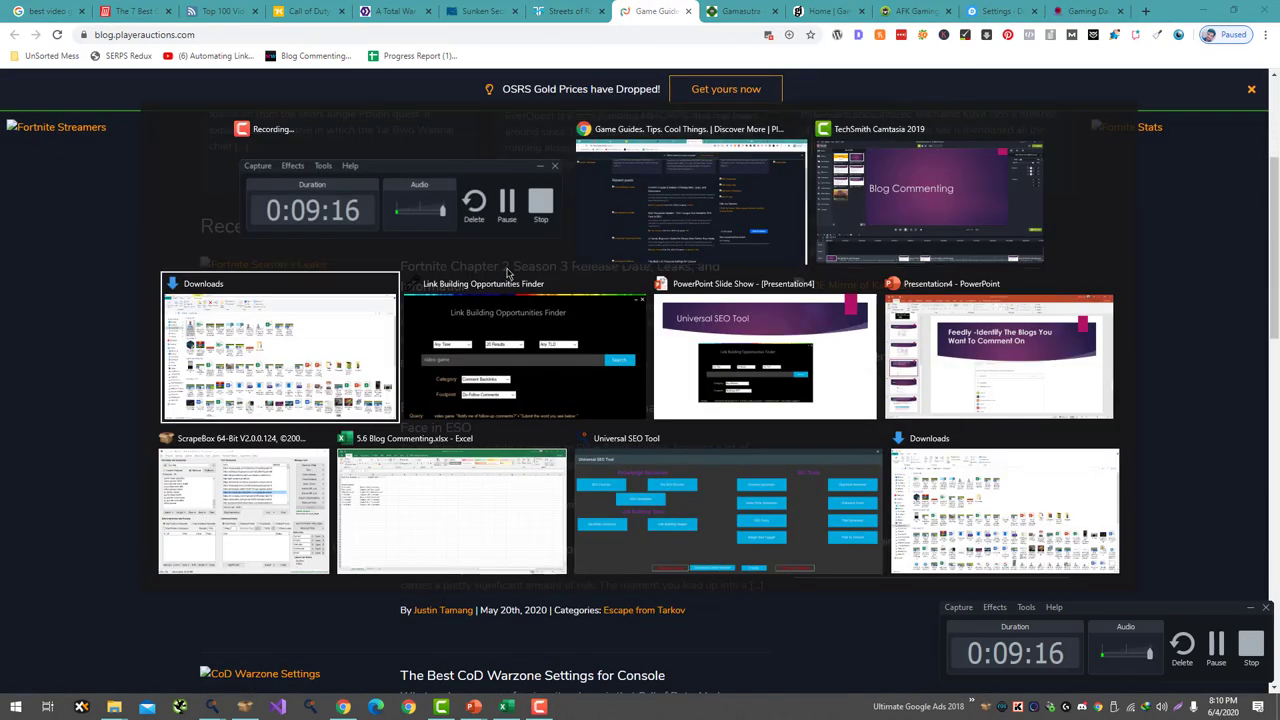
- In the Blog Commenting workbook, set keyword B1 to Motherboards and copy the B6 'leave a reply' query
{"action": "key", "text": "Tab"}
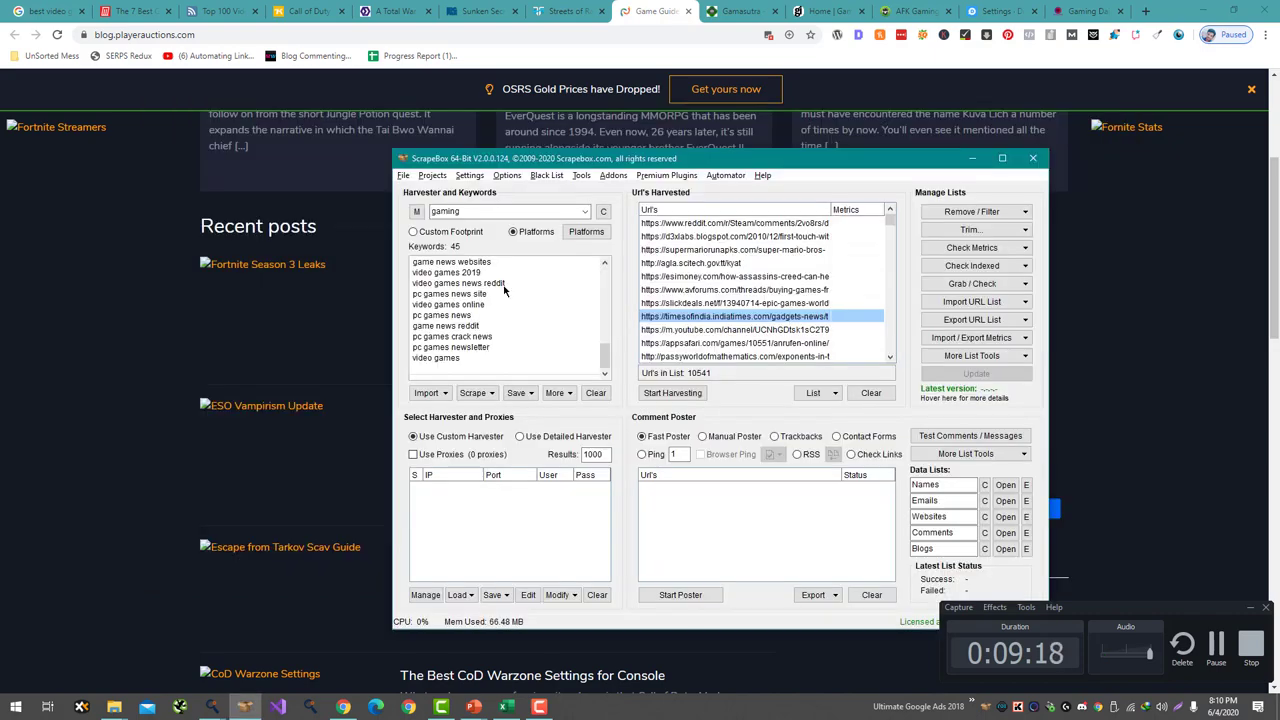
{"action": "key", "text": "alt+Tab"}
{"action": "left_click", "coordinate": [349, 505]}
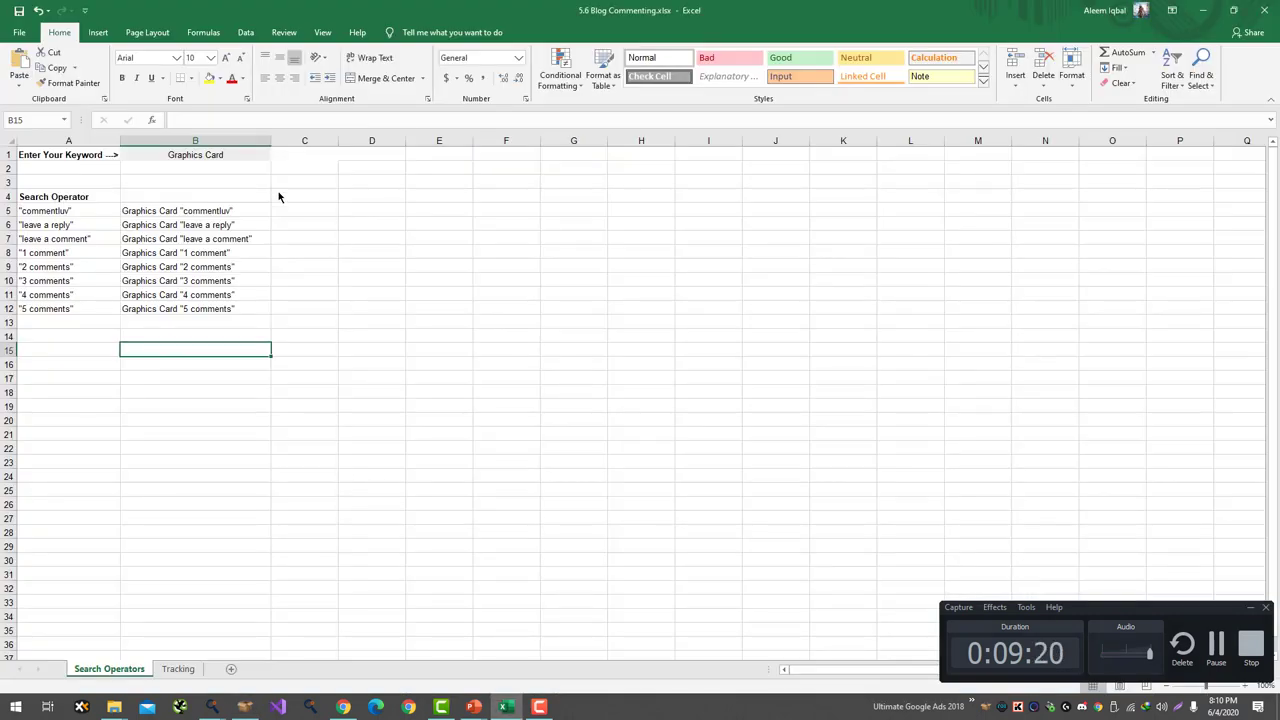
{"action": "left_click", "coordinate": [230, 160]}
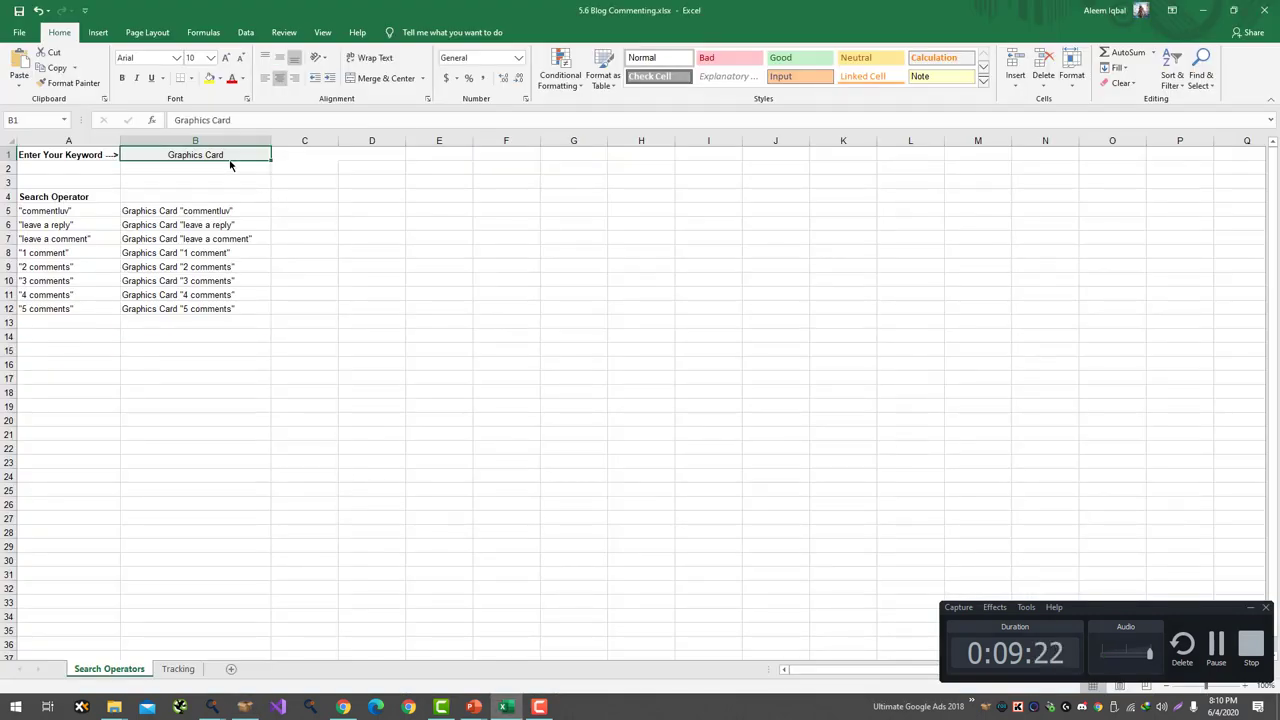
{"action": "type", "text": "Motherboards"}
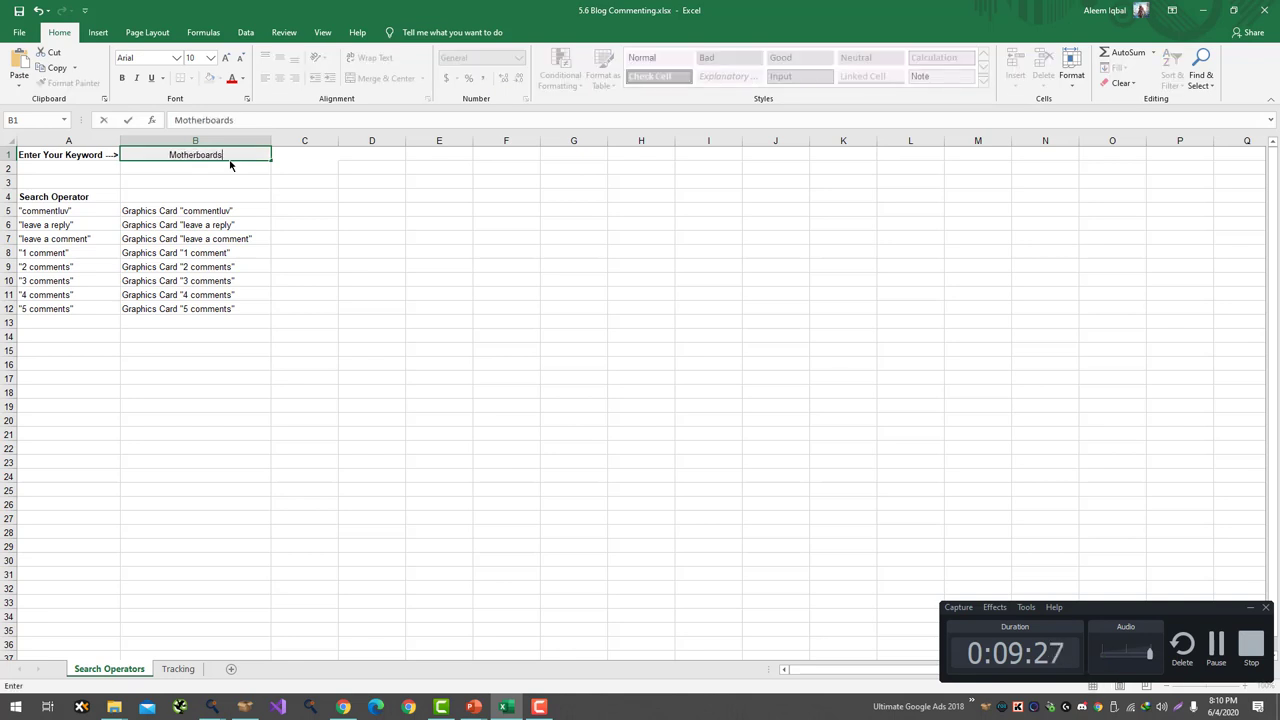
{"action": "key", "text": "Return"}
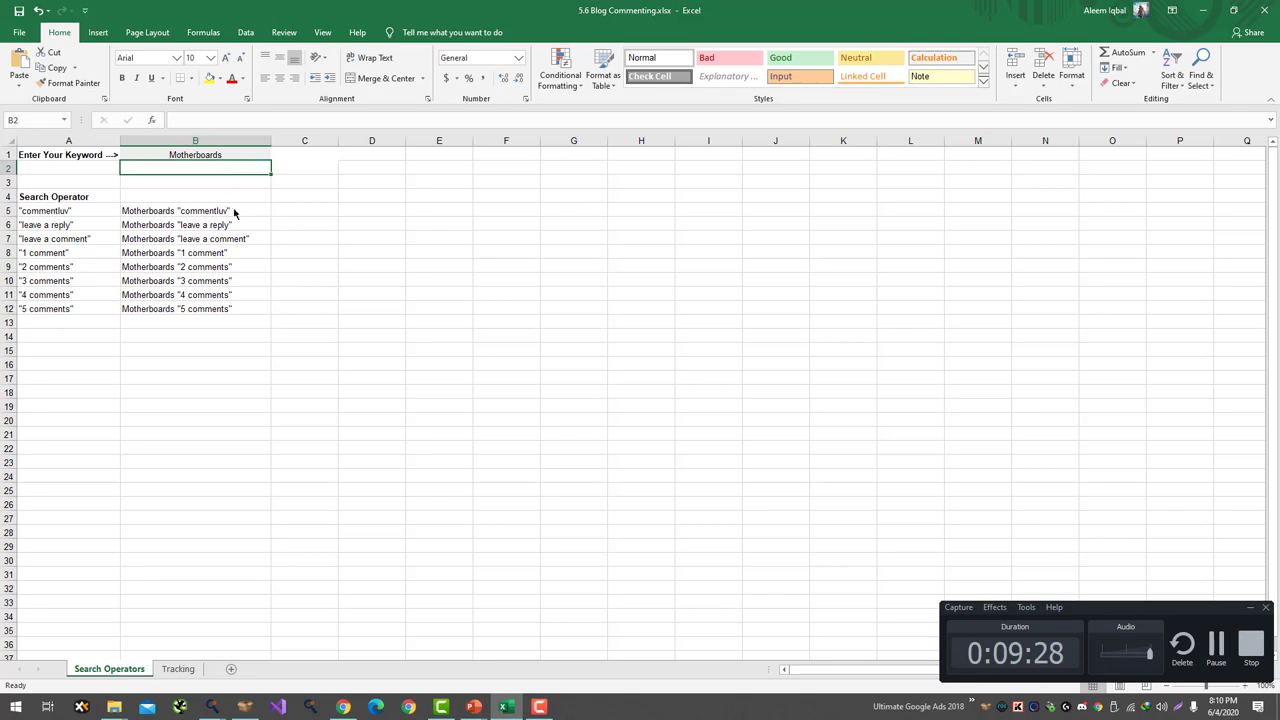
{"action": "left_click", "coordinate": [238, 225]}
{"action": "key", "text": "ctrl+c"}
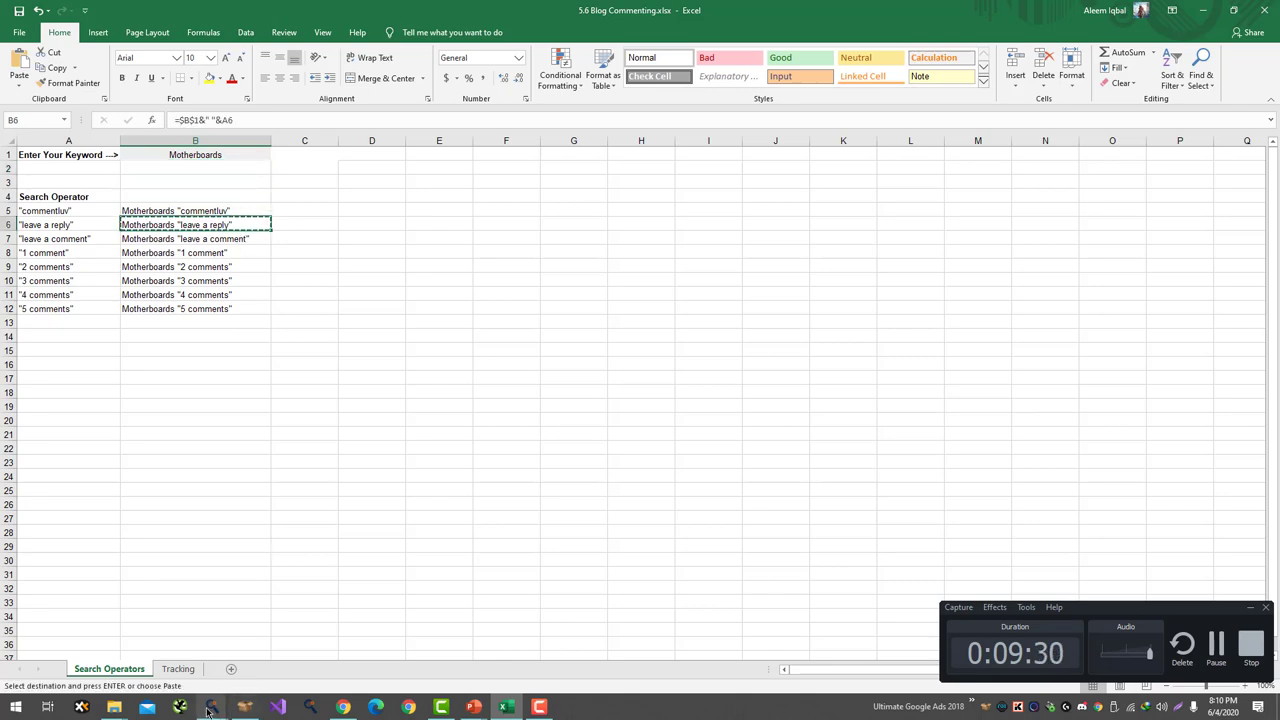
- Search Google in a new tab for the pasted query Motherboards "leave a reply"
{"action": "left_click", "coordinate": [375, 707]}
{"action": "key", "text": "ctrl+t"}
{"action": "key", "text": "ctrl+v"}
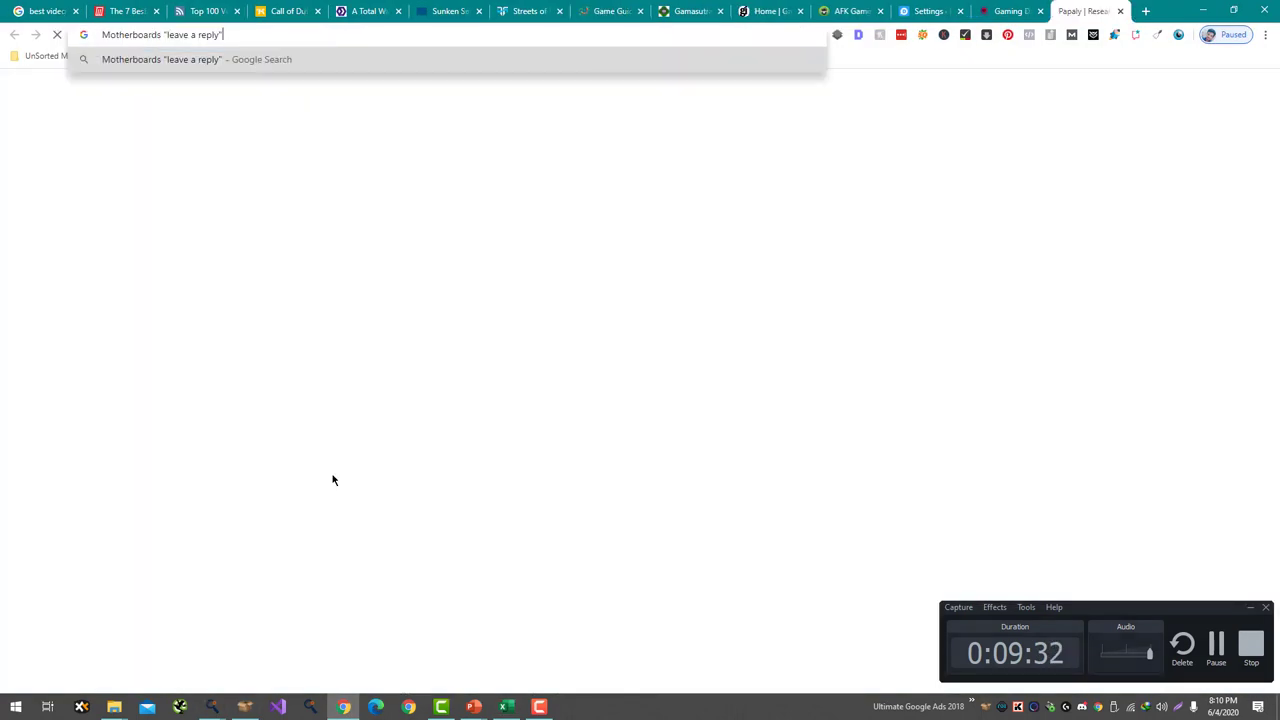
{"action": "key", "text": "Return"}
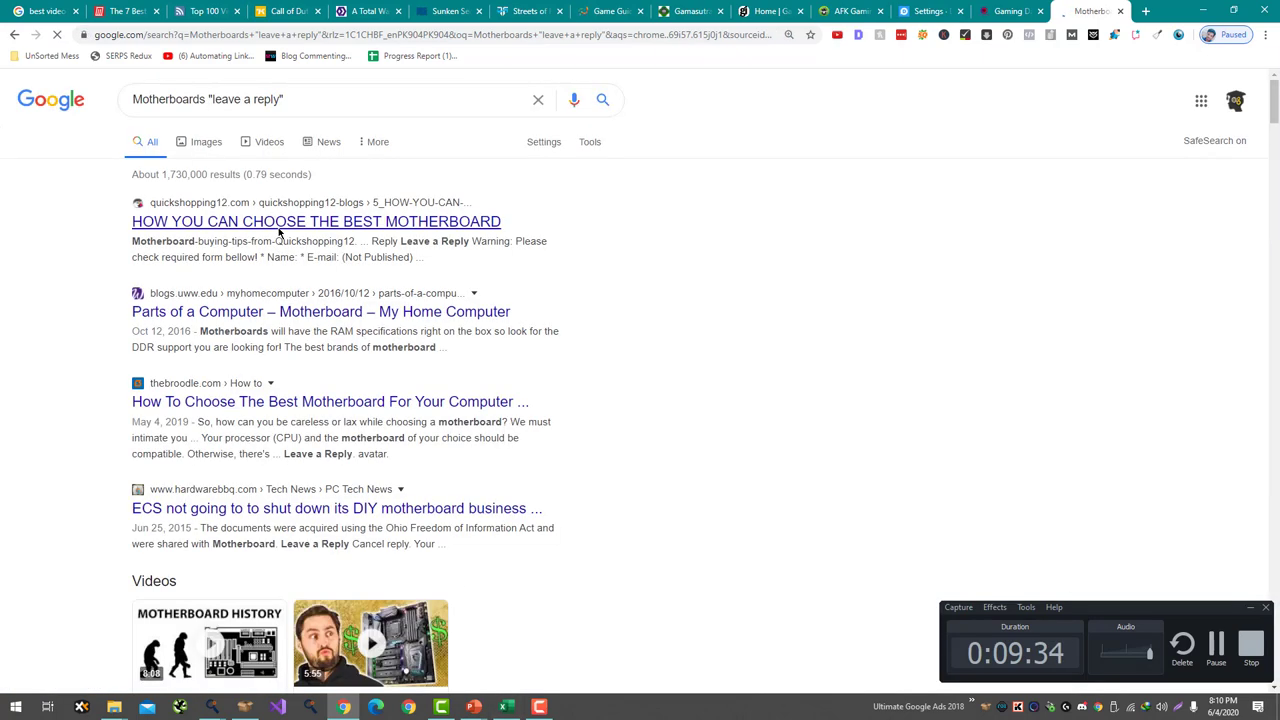
- Open the quickshopping12 and My Home Computer results in new tabs and view the quickshopping12 post
{"action": "right_click", "coordinate": [282, 228]}
{"action": "left_click", "coordinate": [322, 240]}
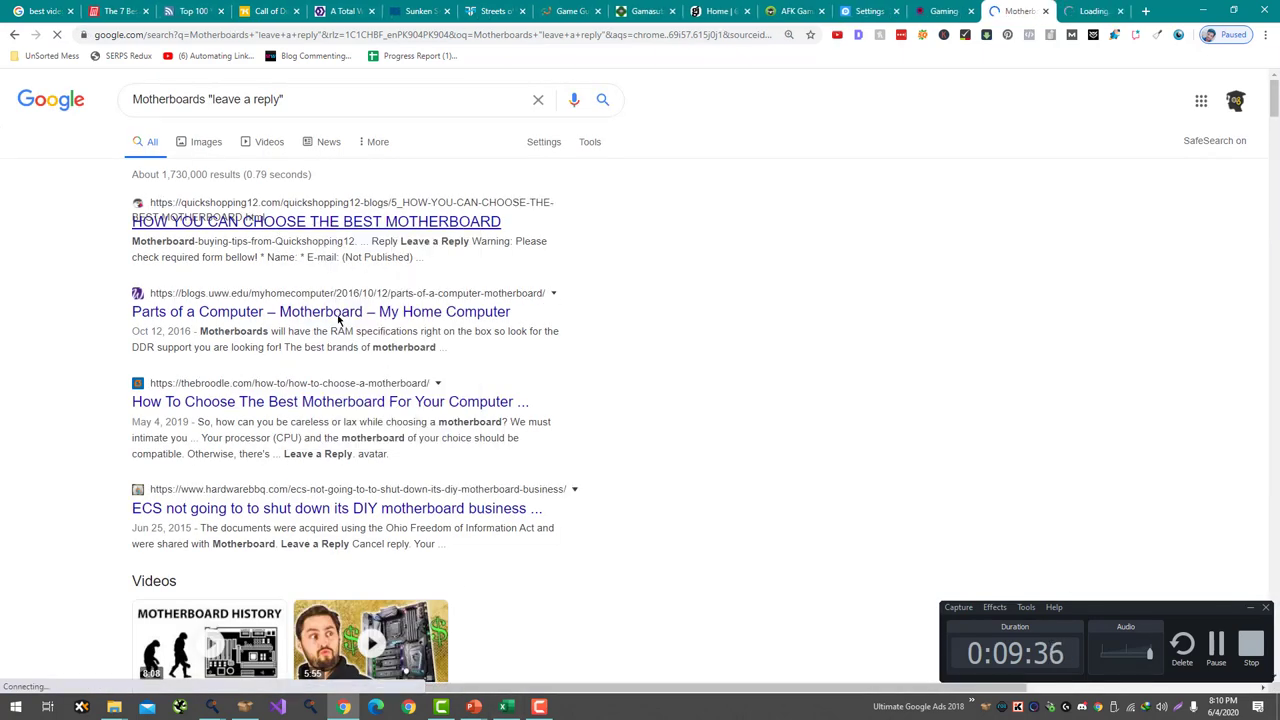
{"action": "right_click", "coordinate": [380, 369]}
{"action": "left_click", "coordinate": [410, 373]}
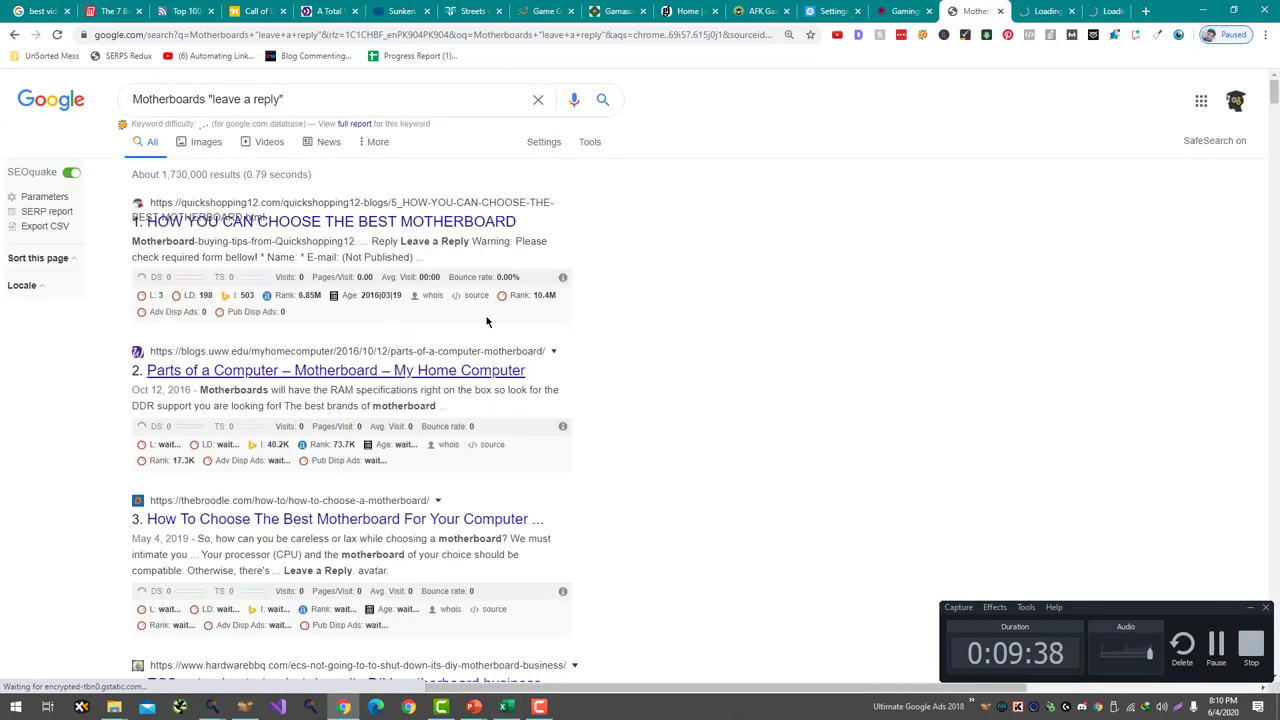
{"action": "left_click", "coordinate": [1040, 10]}
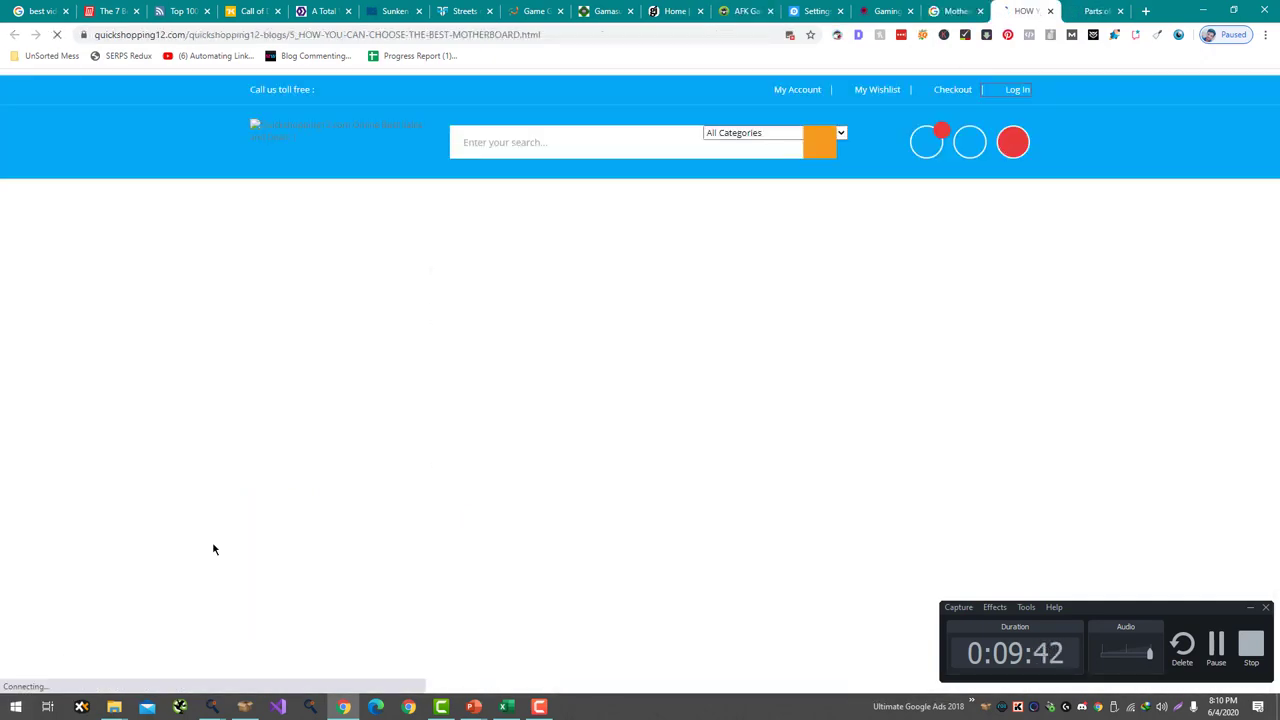
- Read through quickshopping12's How You Can Choose the Best Motherboard post
{"action": "scroll", "coordinate": [660, 355], "scroll_direction": "down", "scroll_amount": 15}
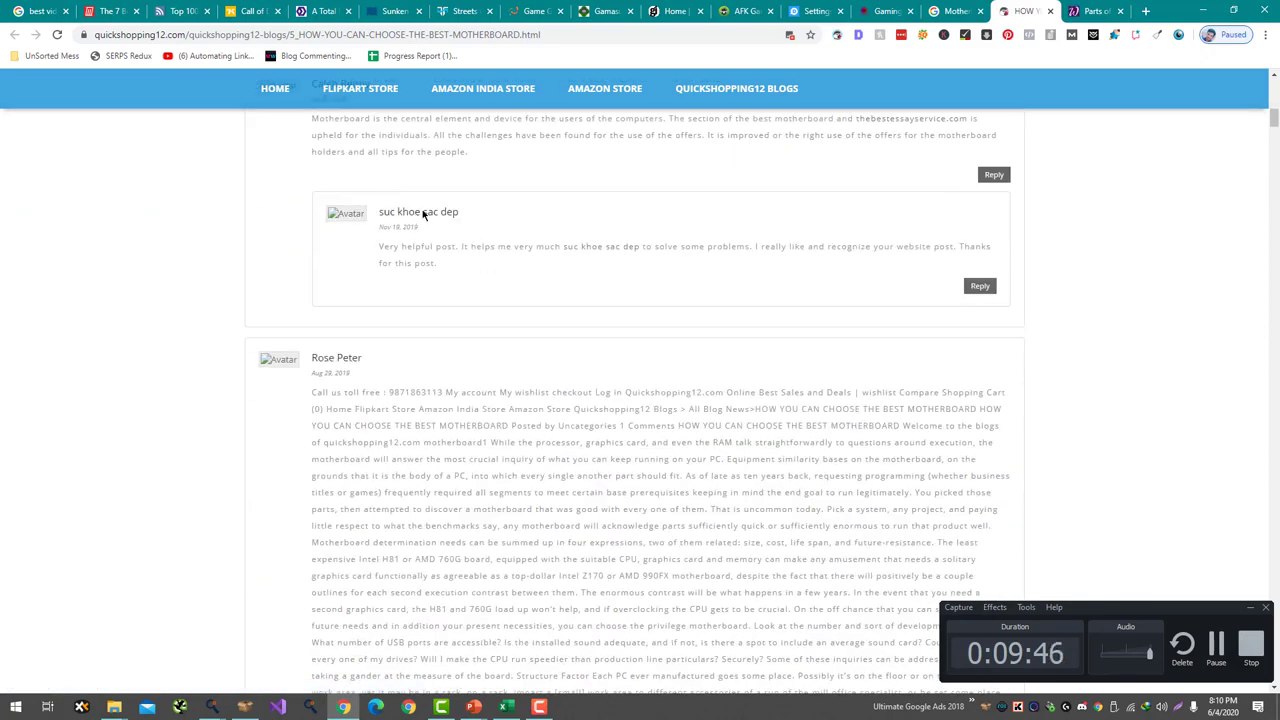
{"action": "left_click_drag", "start_coordinate": [422, 213], "coordinate": [445, 230]}
{"action": "scroll", "coordinate": [347, 362], "scroll_direction": "down", "scroll_amount": 10}
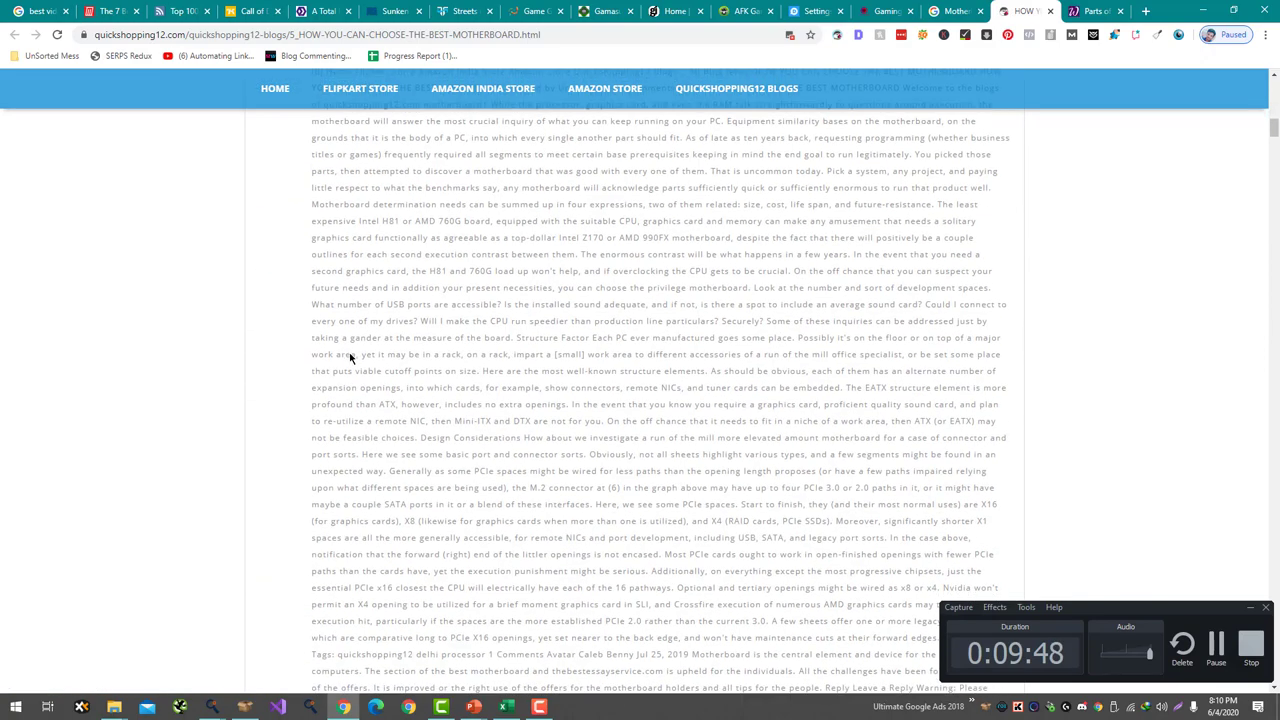
{"action": "scroll", "coordinate": [347, 286], "scroll_direction": "down", "scroll_amount": 4}
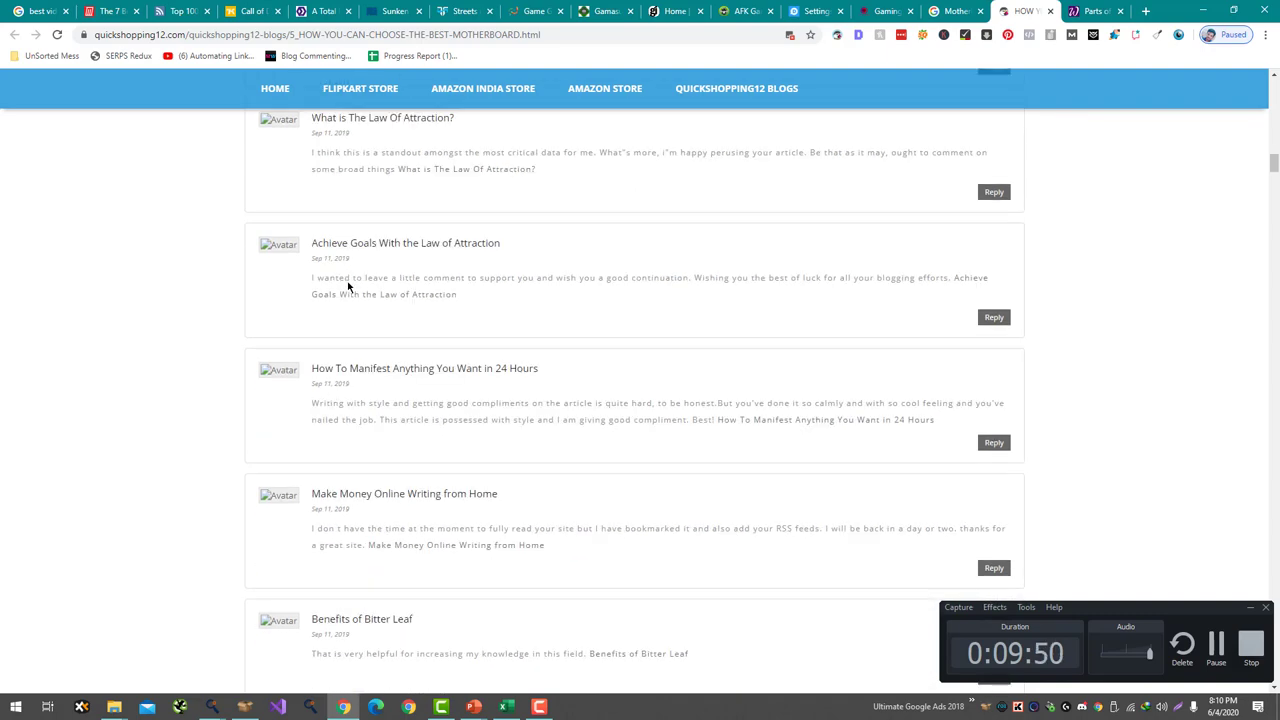
{"action": "scroll", "coordinate": [364, 367], "scroll_direction": "down", "scroll_amount": 3}
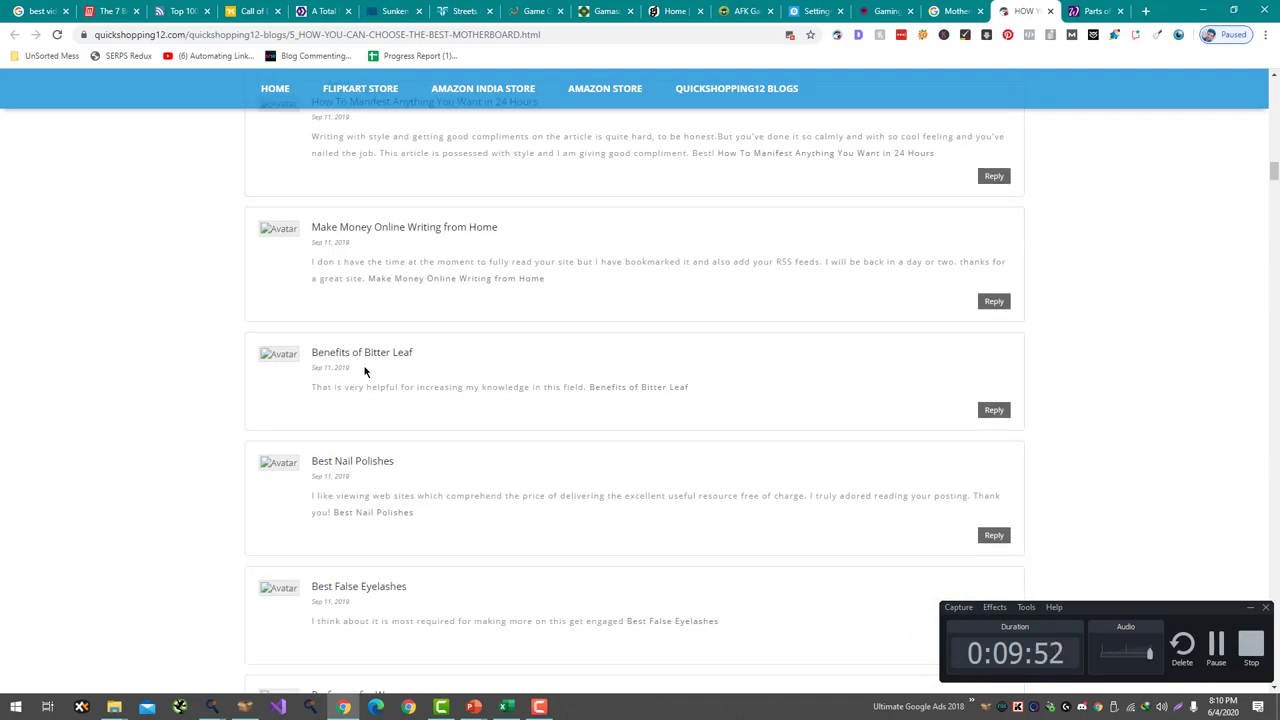
{"action": "triple_click", "coordinate": [384, 352]}
{"action": "scroll", "coordinate": [384, 347], "scroll_direction": "down", "scroll_amount": 12}
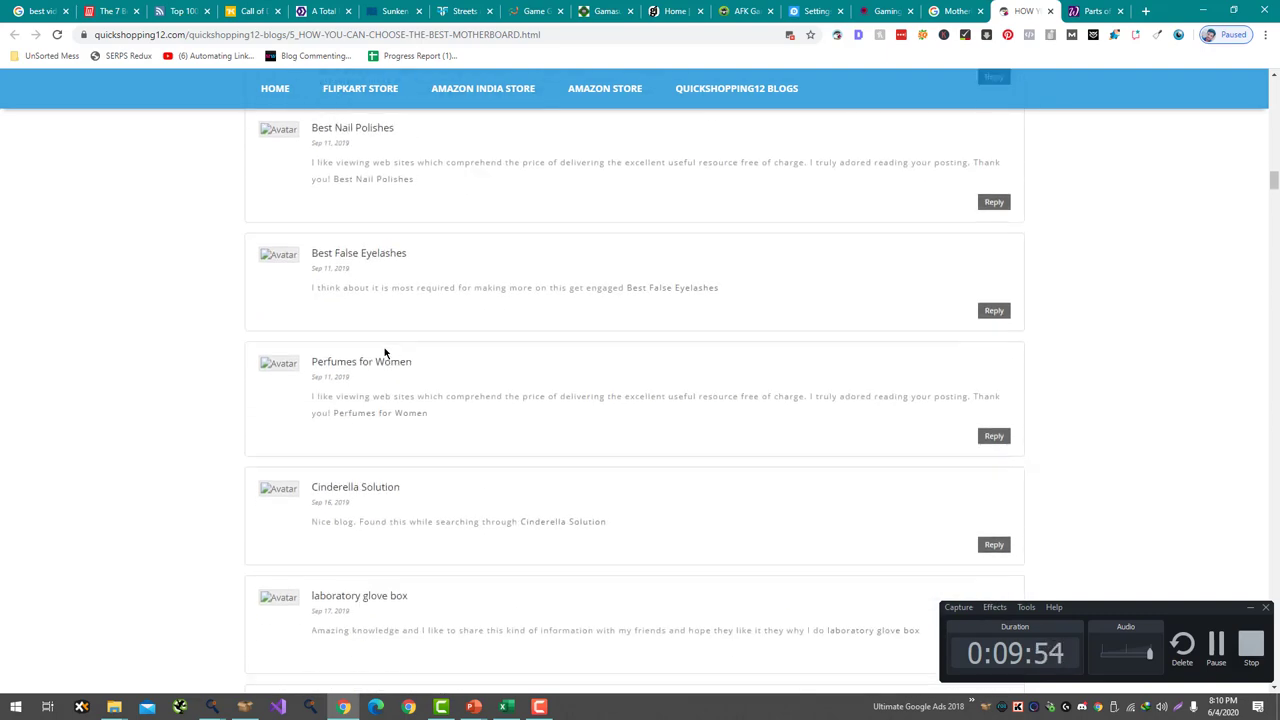
{"action": "scroll", "coordinate": [557, 263], "scroll_direction": "down", "scroll_amount": 20}
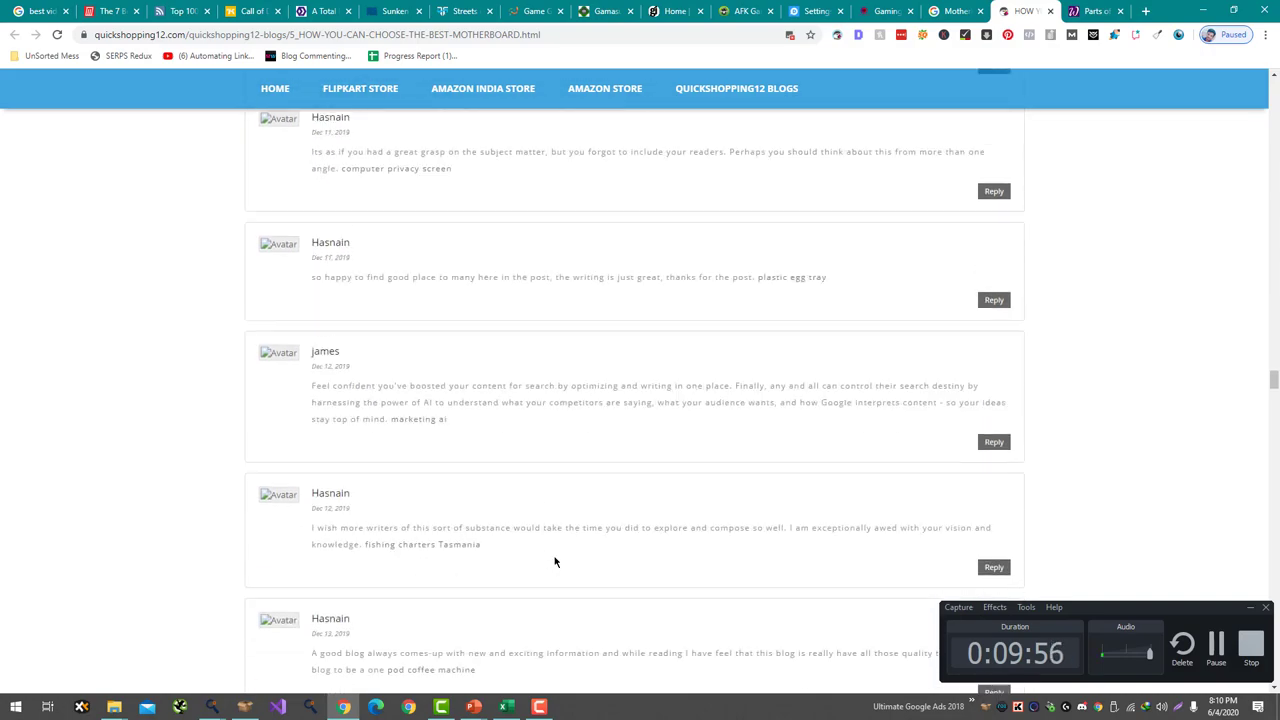
{"action": "scroll", "coordinate": [555, 561], "scroll_direction": "up", "scroll_amount": 10}
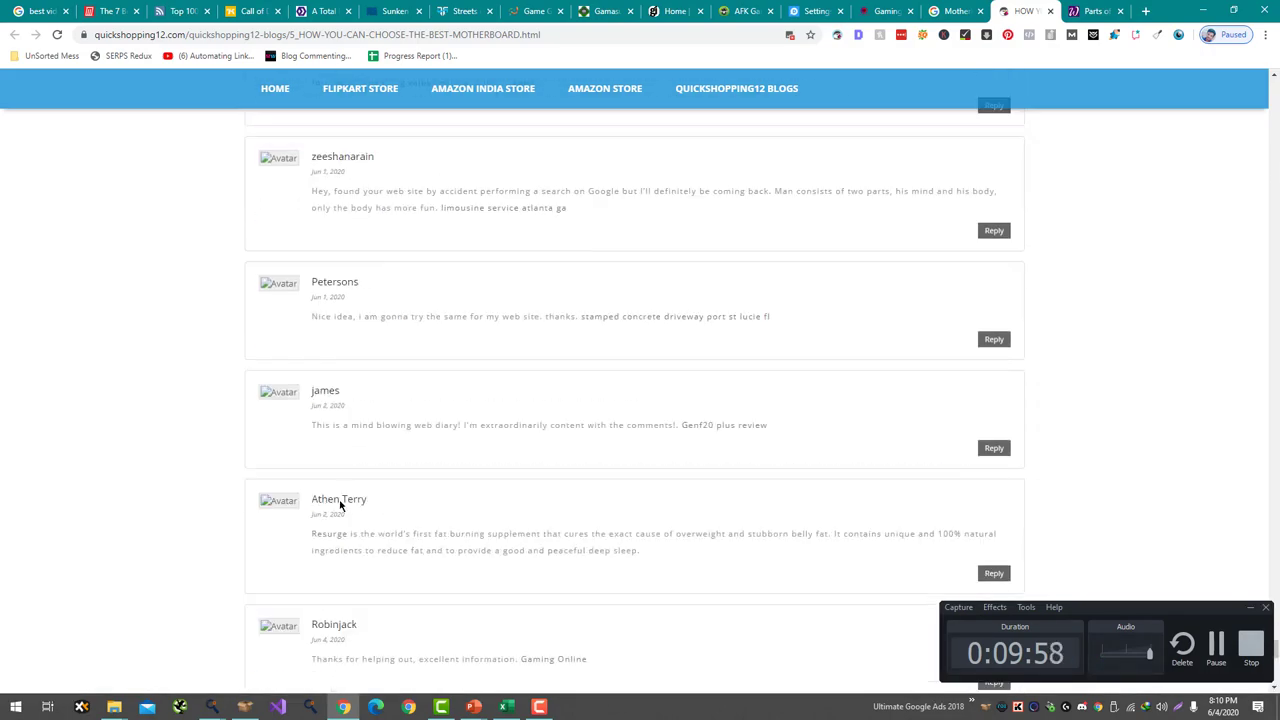
{"action": "double_click", "coordinate": [334, 505]}
{"action": "scroll", "coordinate": [563, 110], "scroll_direction": "up", "scroll_amount": 20}
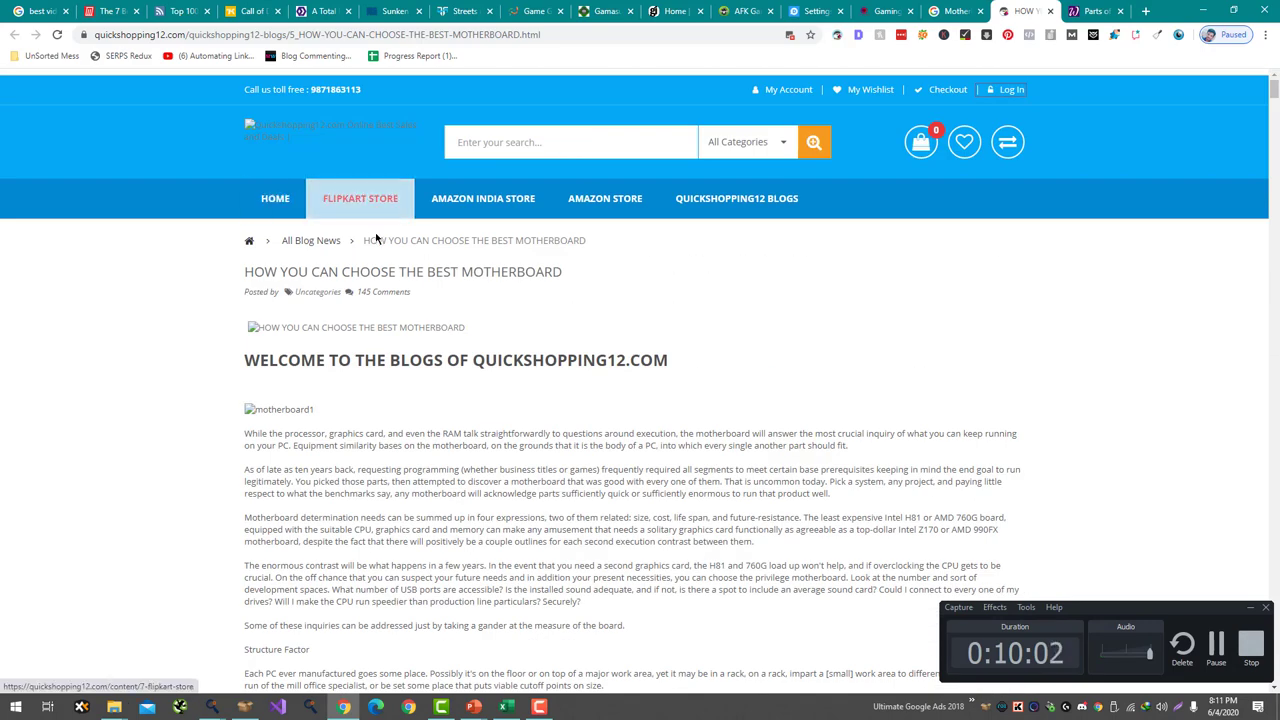
- Open the Intel 10-core CPU post from All Blog News, look through its comments, then close the tab
{"action": "left_click", "coordinate": [324, 251]}
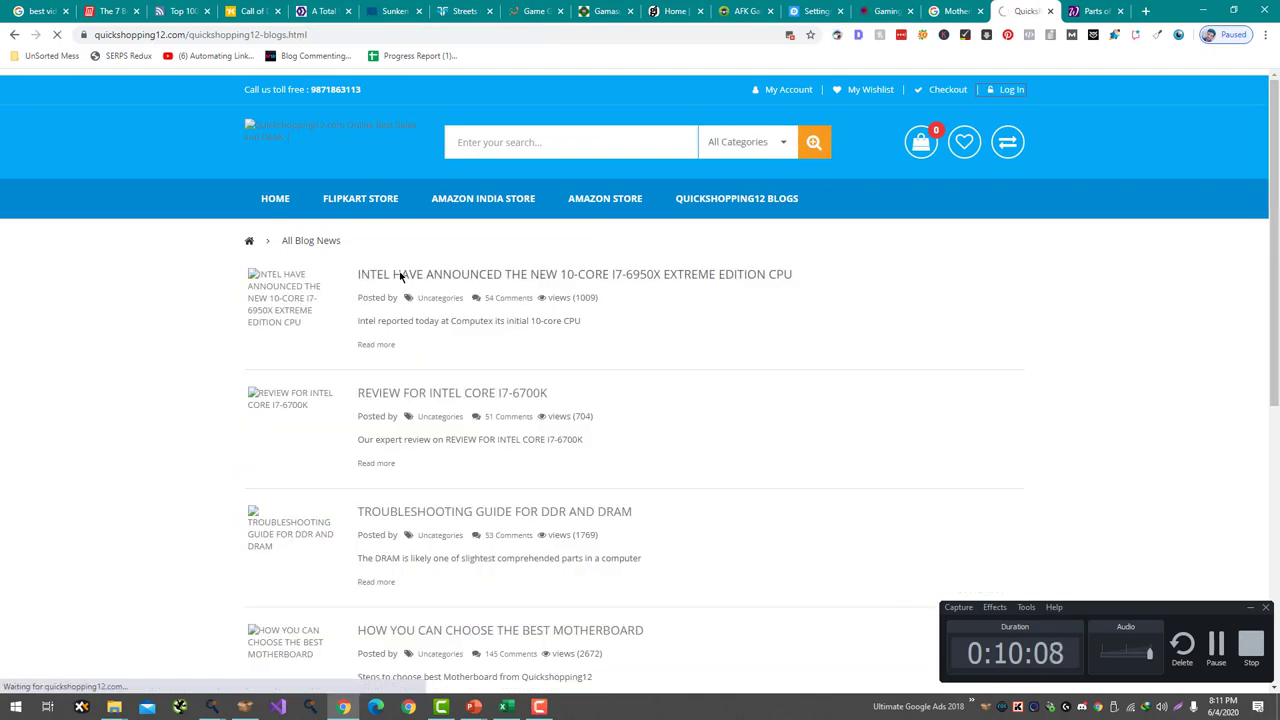
{"action": "left_click", "coordinate": [400, 276]}
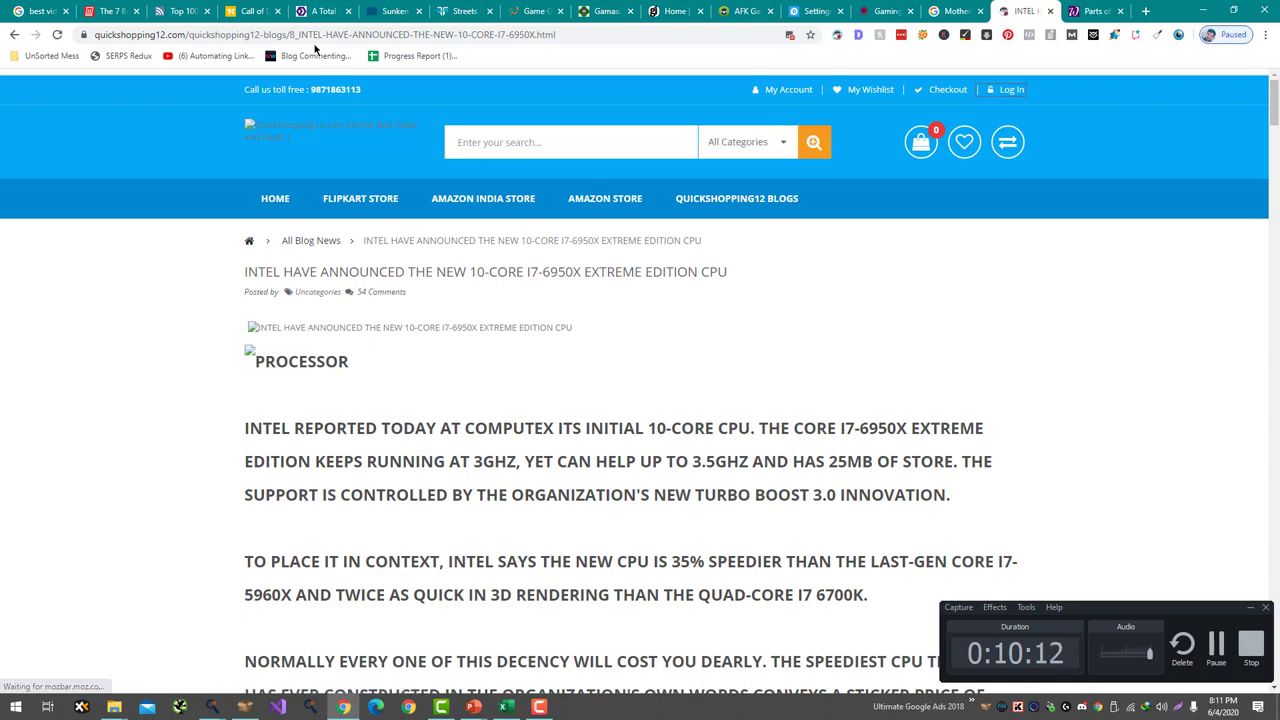
{"action": "scroll", "coordinate": [343, 220], "scroll_direction": "down", "scroll_amount": 6}
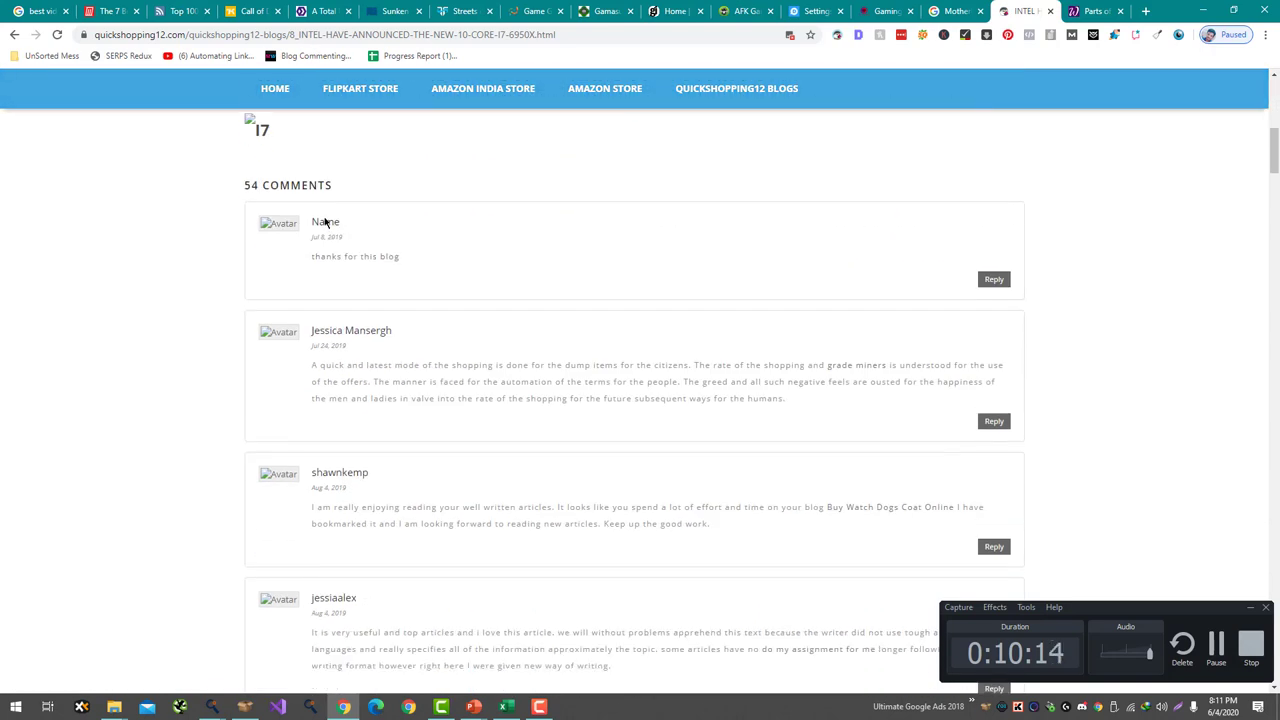
{"action": "scroll", "coordinate": [358, 344], "scroll_direction": "down", "scroll_amount": 20}
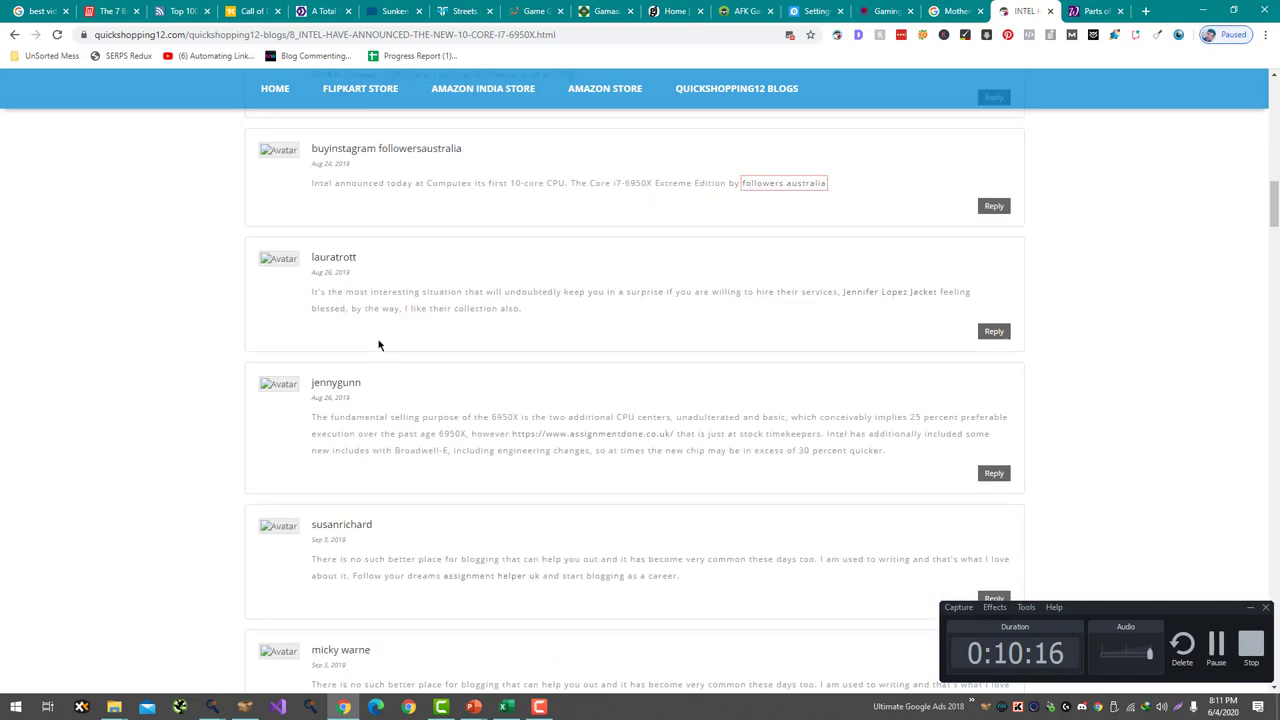
{"action": "scroll", "coordinate": [437, 320], "scroll_direction": "up", "scroll_amount": 6}
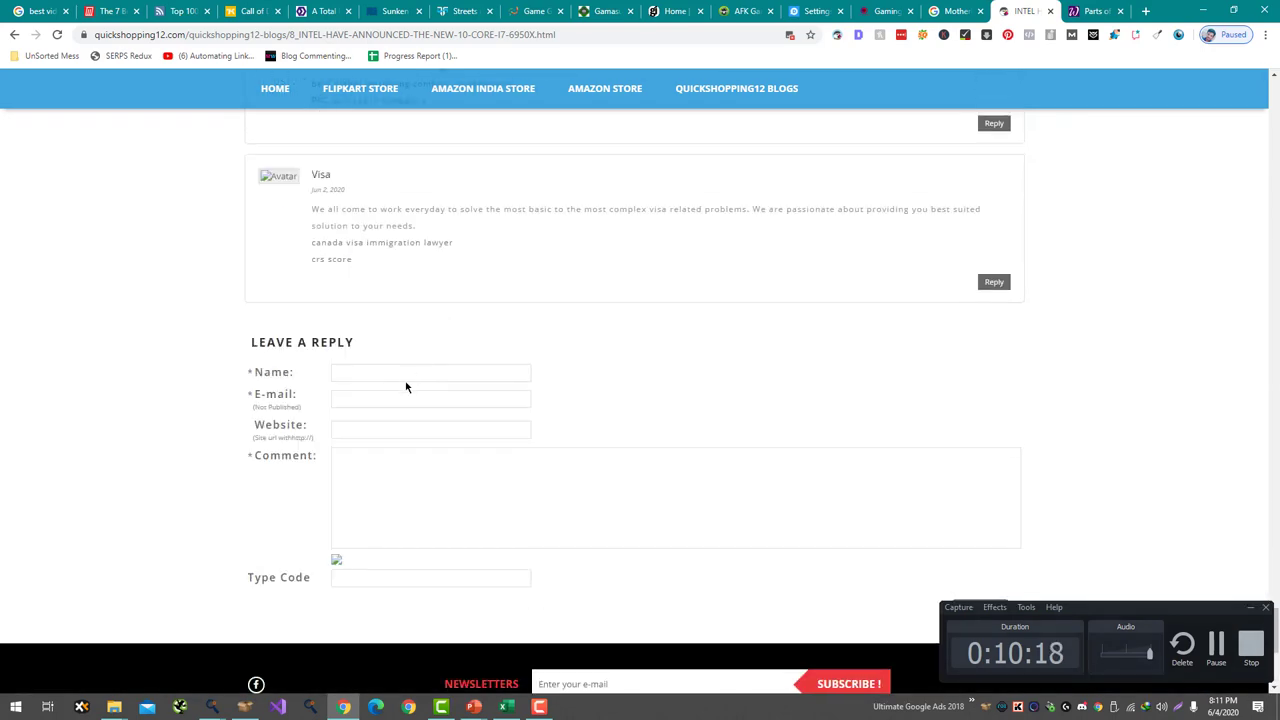
{"action": "scroll", "coordinate": [406, 382], "scroll_direction": "up", "scroll_amount": 1}
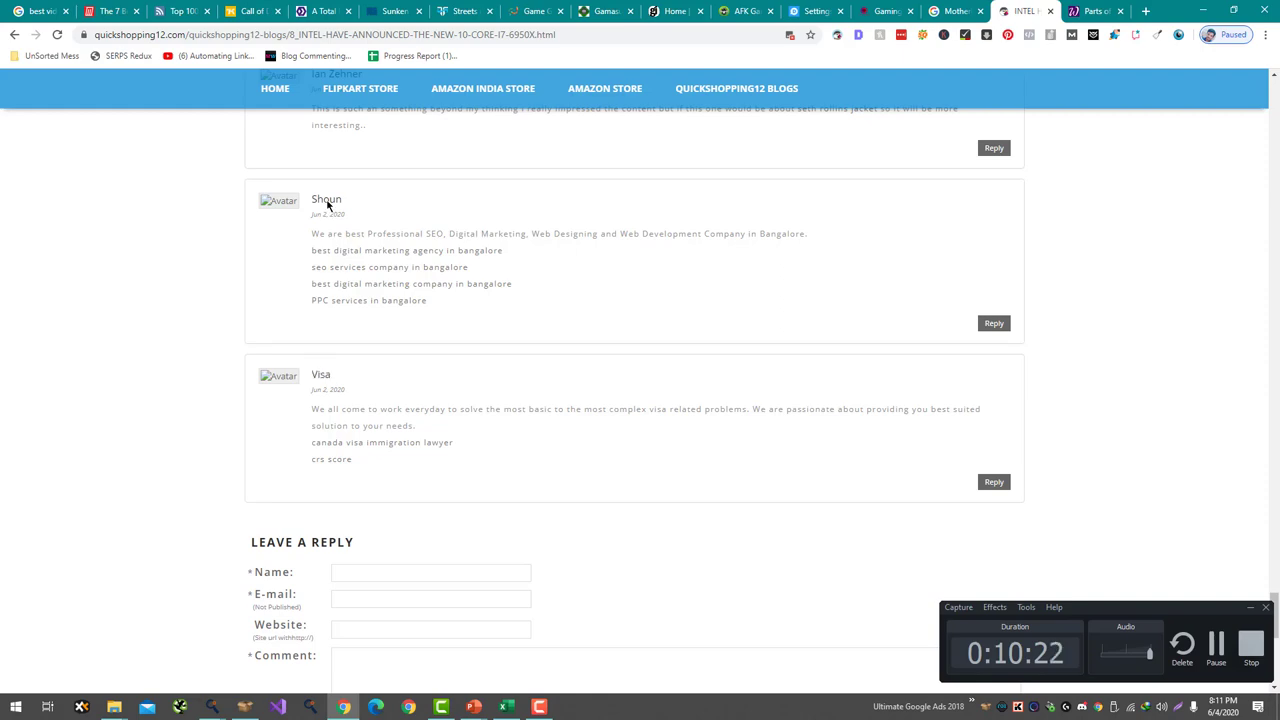
{"action": "scroll", "coordinate": [327, 204], "scroll_direction": "up", "scroll_amount": 3}
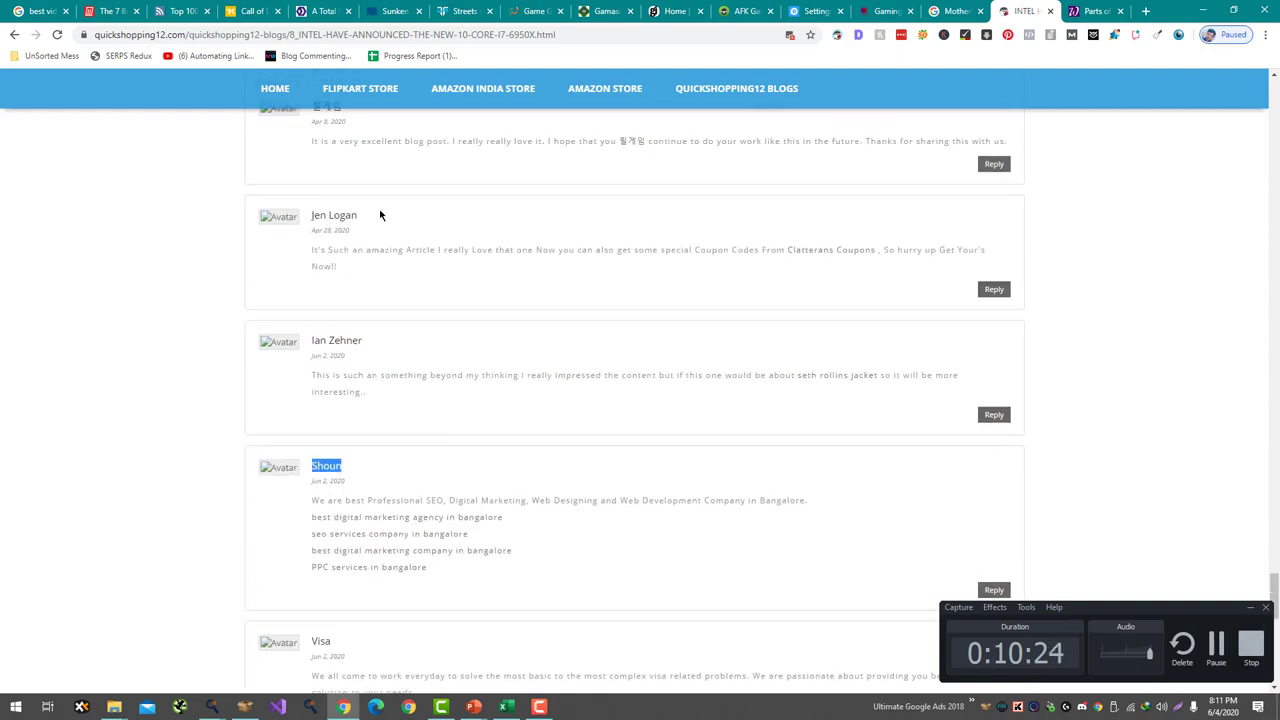
{"action": "scroll", "coordinate": [528, 392], "scroll_direction": "up", "scroll_amount": 4}
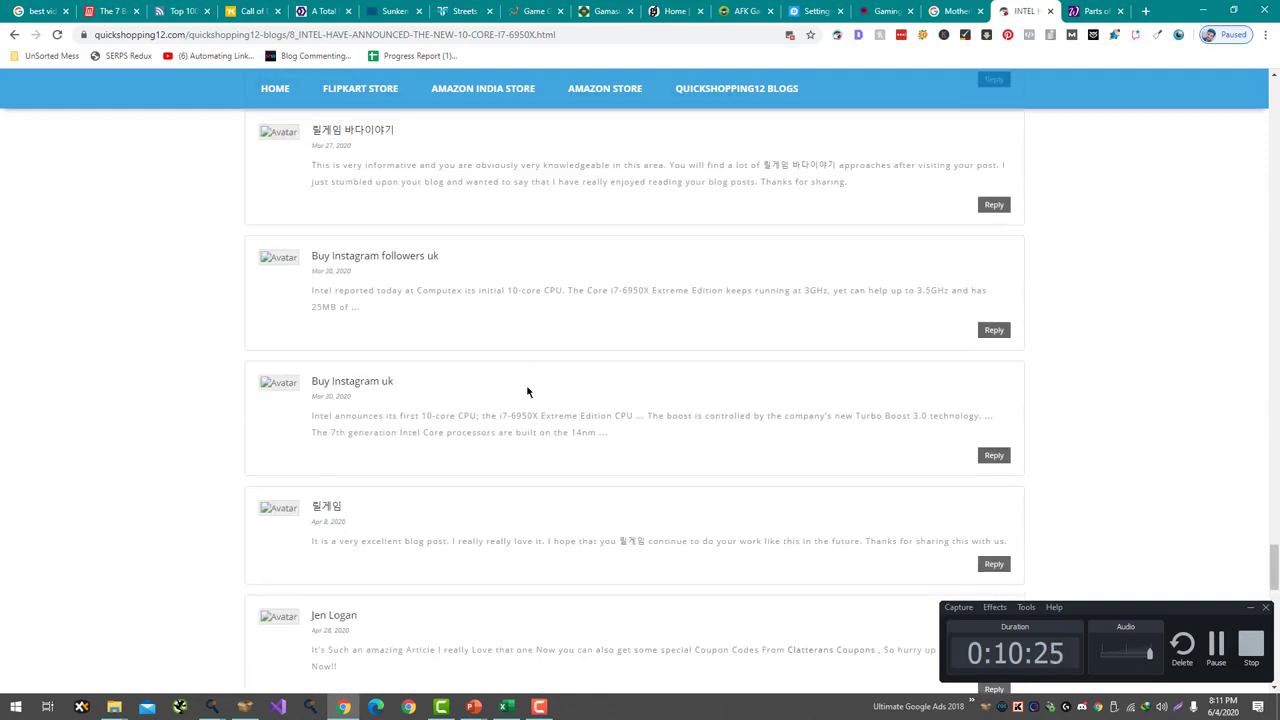
{"action": "double_click", "coordinate": [352, 260]}
{"action": "scroll", "coordinate": [350, 250], "scroll_direction": "up", "scroll_amount": 8}
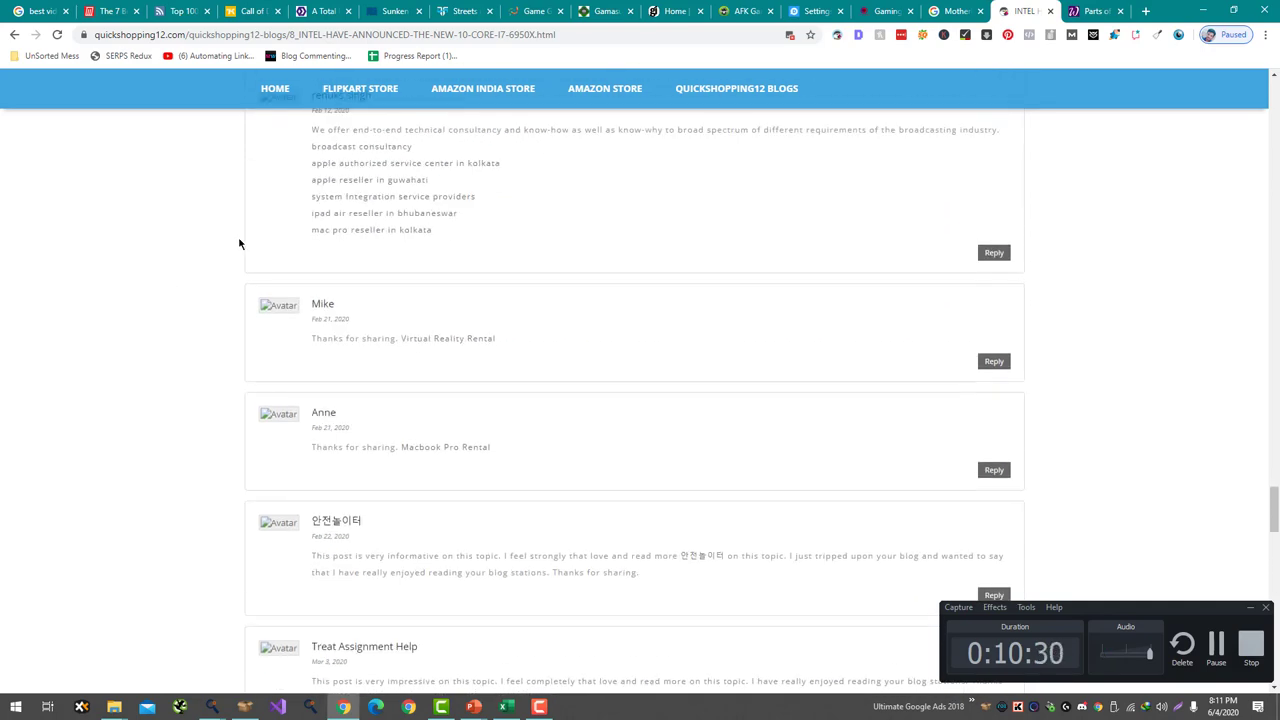
{"action": "key", "text": "ctrl+w"}
{"action": "scroll", "coordinate": [619, 313], "scroll_direction": "down", "scroll_amount": 15}
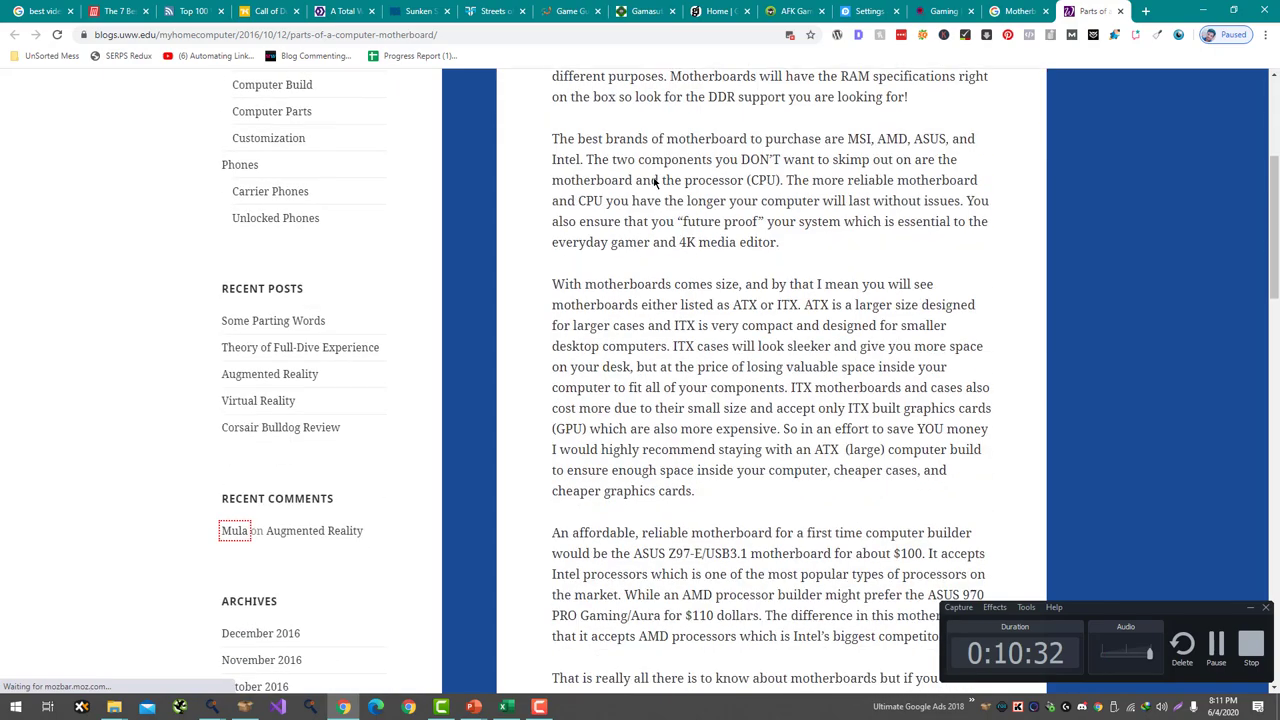
- Go to the My Home Computer home page and open the December 9, 2016 'Some Parting Words' post
{"action": "scroll", "coordinate": [642, 278], "scroll_direction": "up", "scroll_amount": 3}
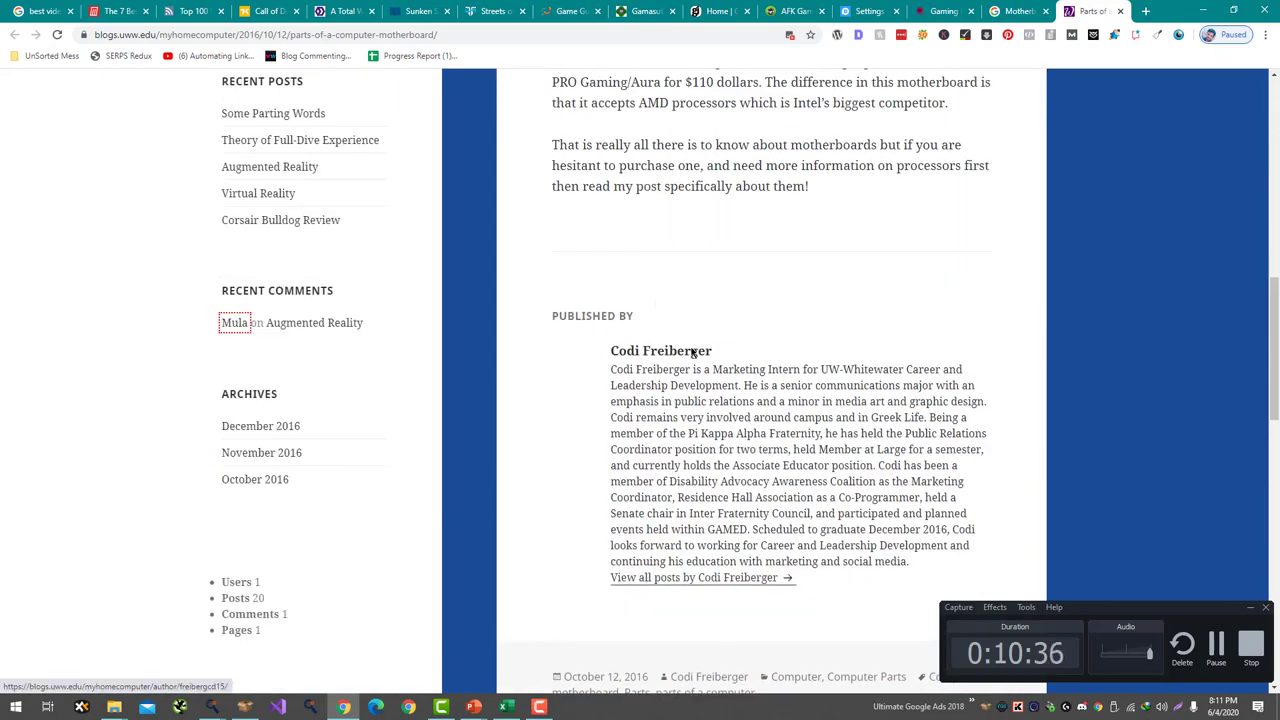
{"action": "scroll", "coordinate": [691, 331], "scroll_direction": "down", "scroll_amount": 9}
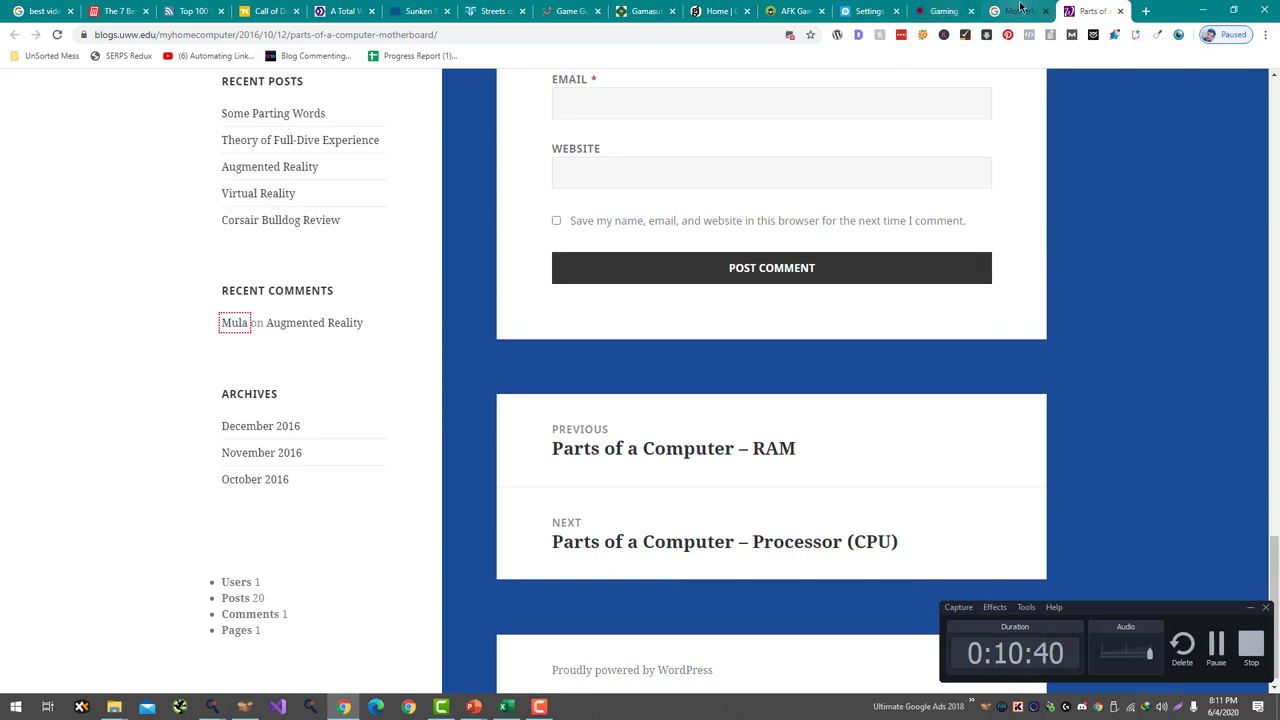
{"action": "scroll", "coordinate": [526, 243], "scroll_direction": "up", "scroll_amount": 20}
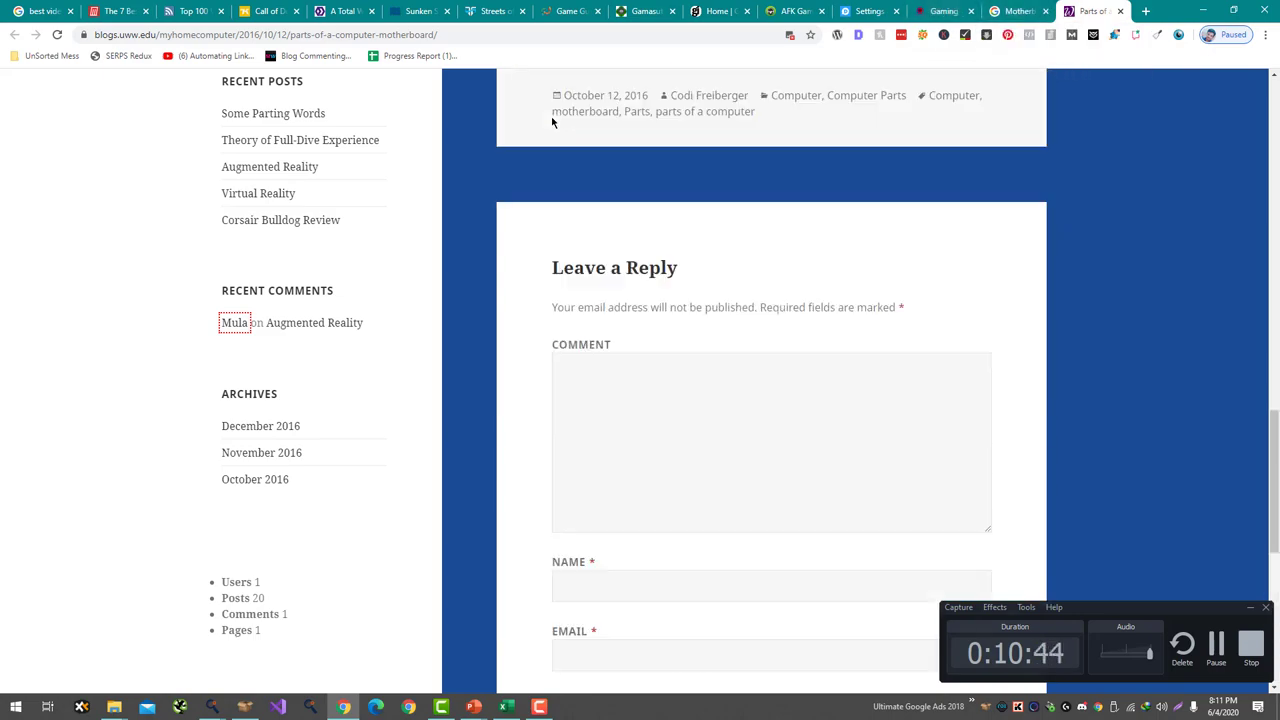
{"action": "left_click", "coordinate": [287, 157]}
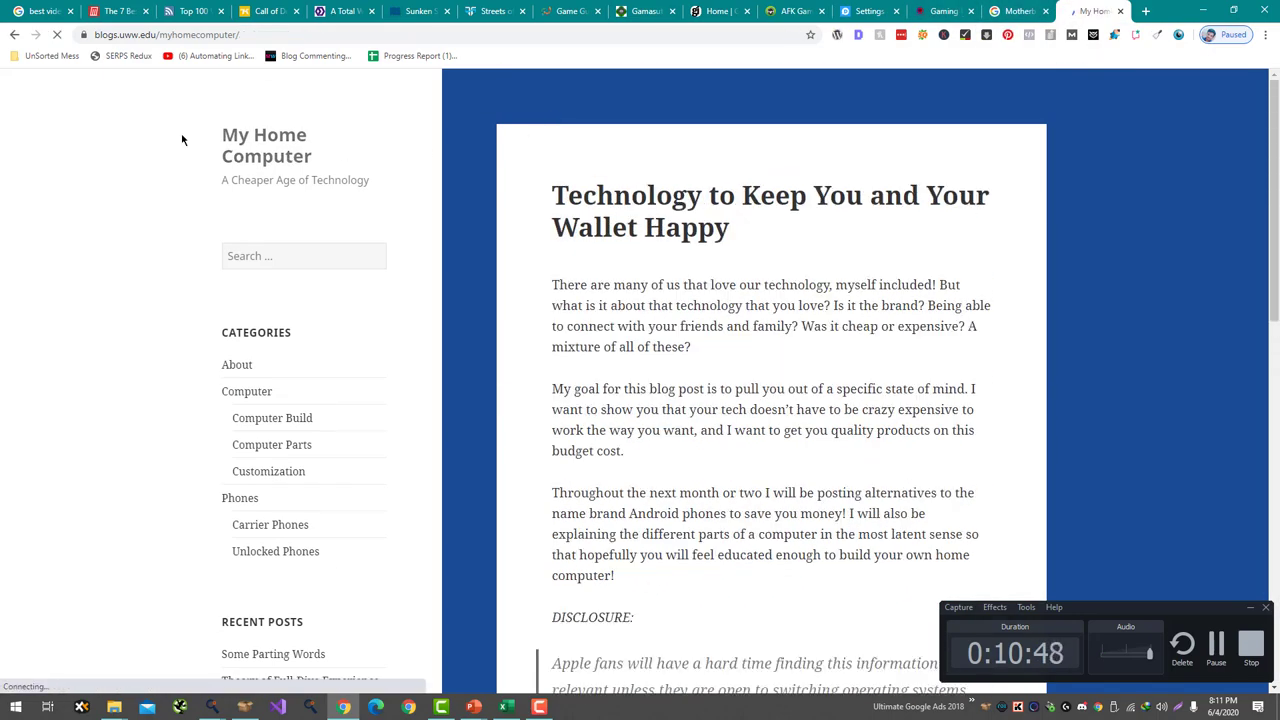
{"action": "scroll", "coordinate": [182, 137], "scroll_direction": "down", "scroll_amount": 15}
{"action": "scroll", "coordinate": [552, 345], "scroll_direction": "up", "scroll_amount": 3}
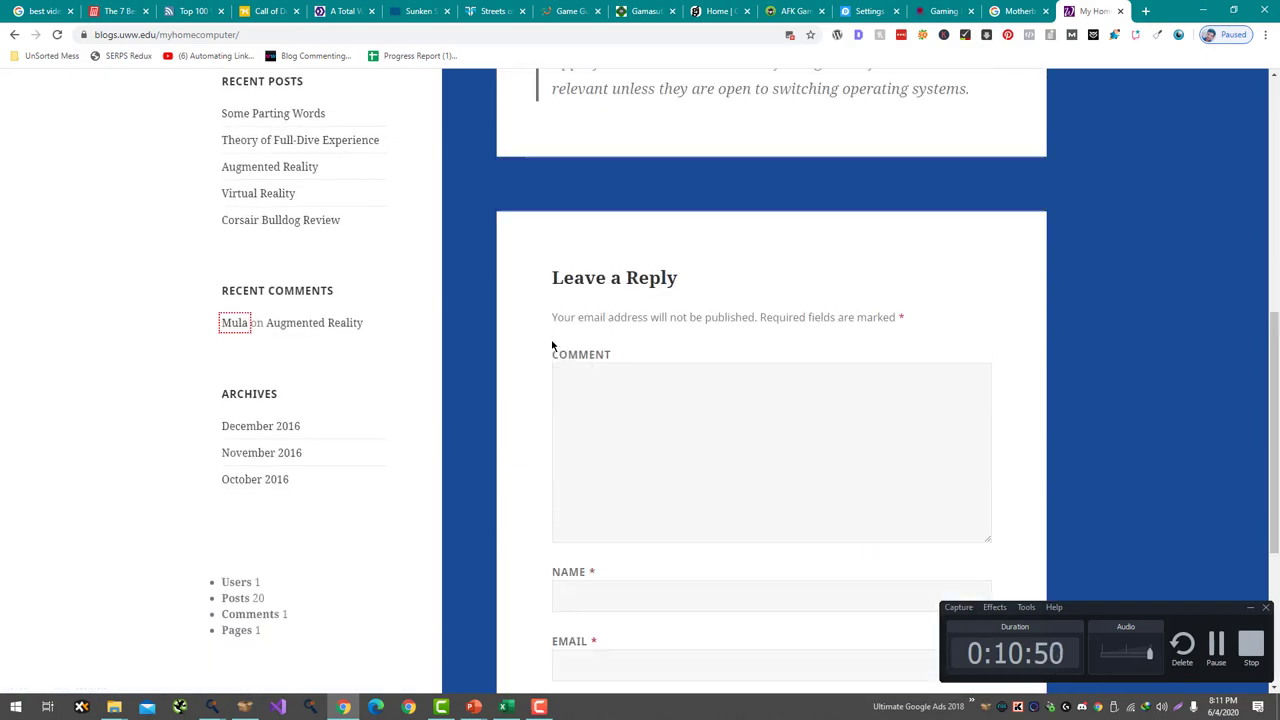
{"action": "left_click", "coordinate": [300, 114]}
{"action": "scroll", "coordinate": [193, 222], "scroll_direction": "down", "scroll_amount": 10}
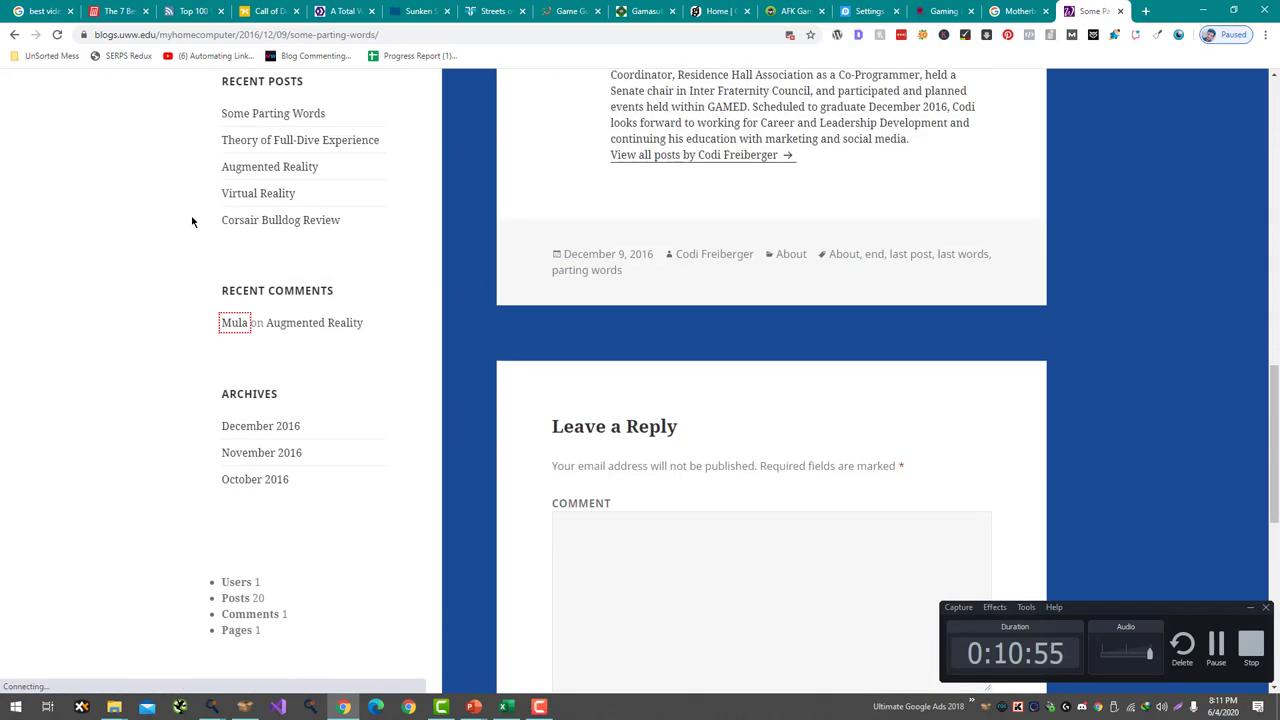
- Return to the Parts of a Computer Motherboard post and write the 'Awesome Writeup about the Motherboards' comment
{"action": "scroll", "coordinate": [191, 220], "scroll_direction": "up", "scroll_amount": 5}
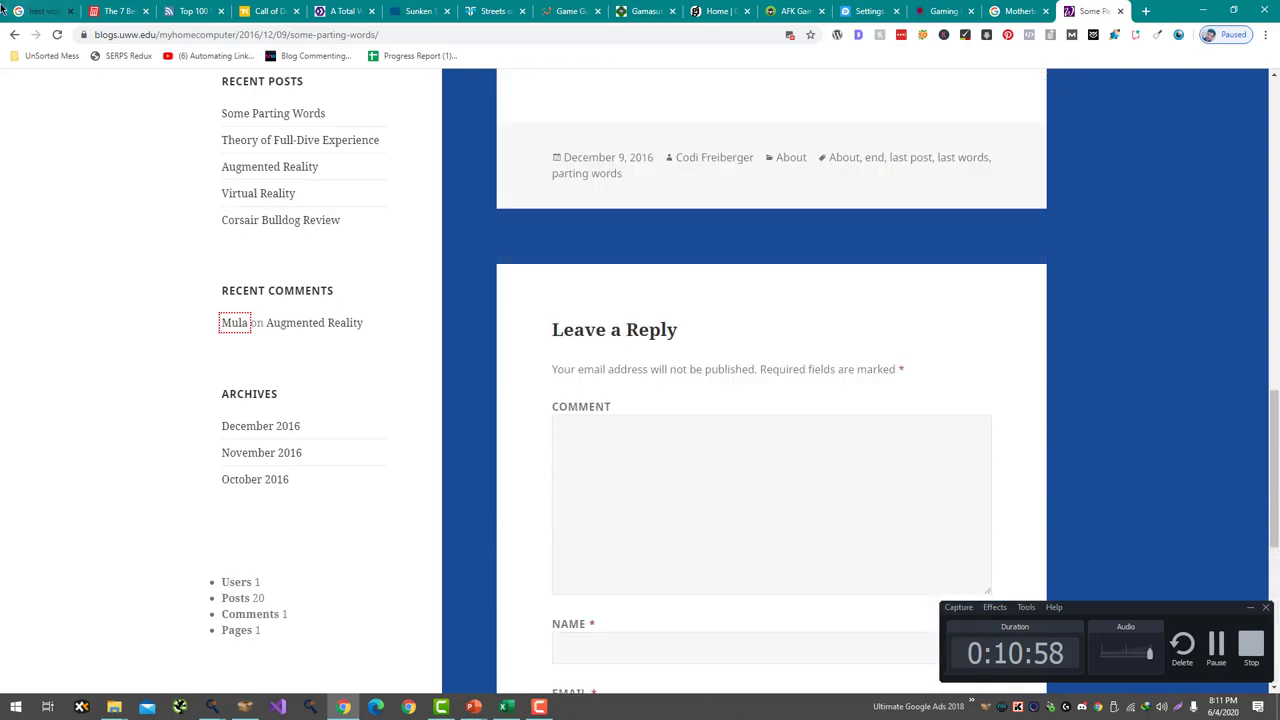
{"action": "left_click", "coordinate": [14, 34]}
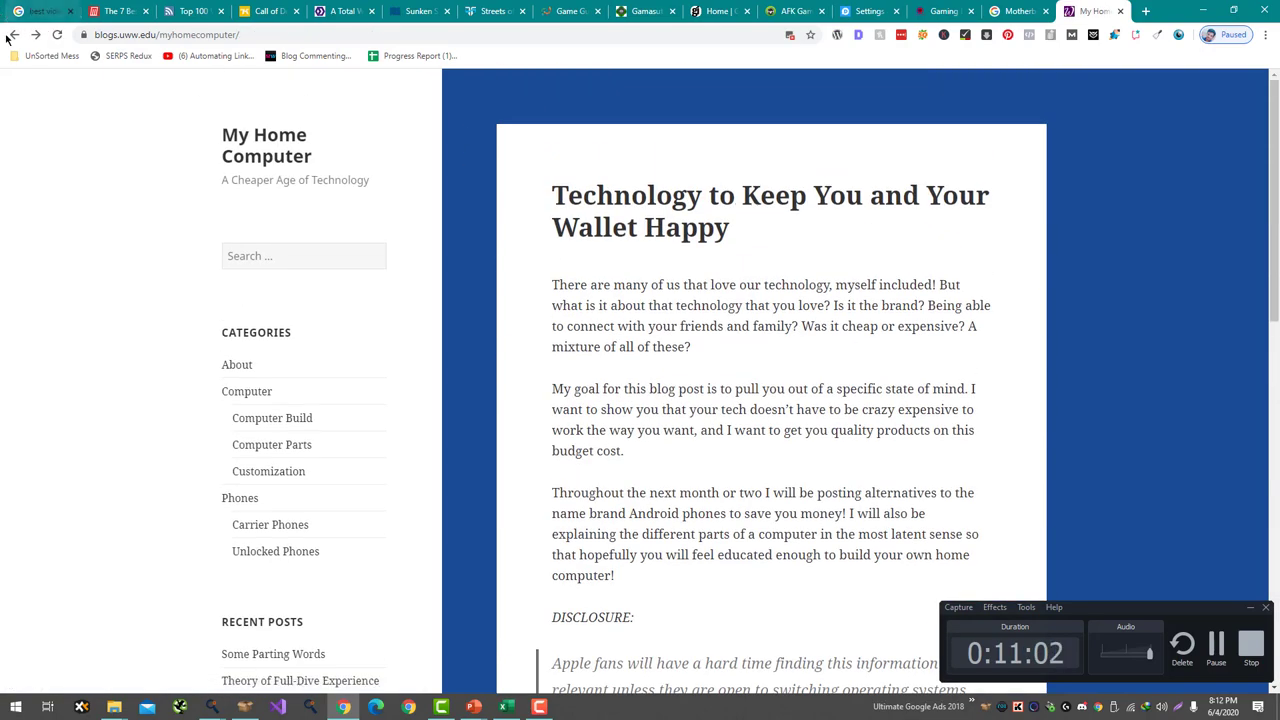
{"action": "left_click", "coordinate": [12, 35]}
{"action": "scroll", "coordinate": [522, 257], "scroll_direction": "down", "scroll_amount": 15}
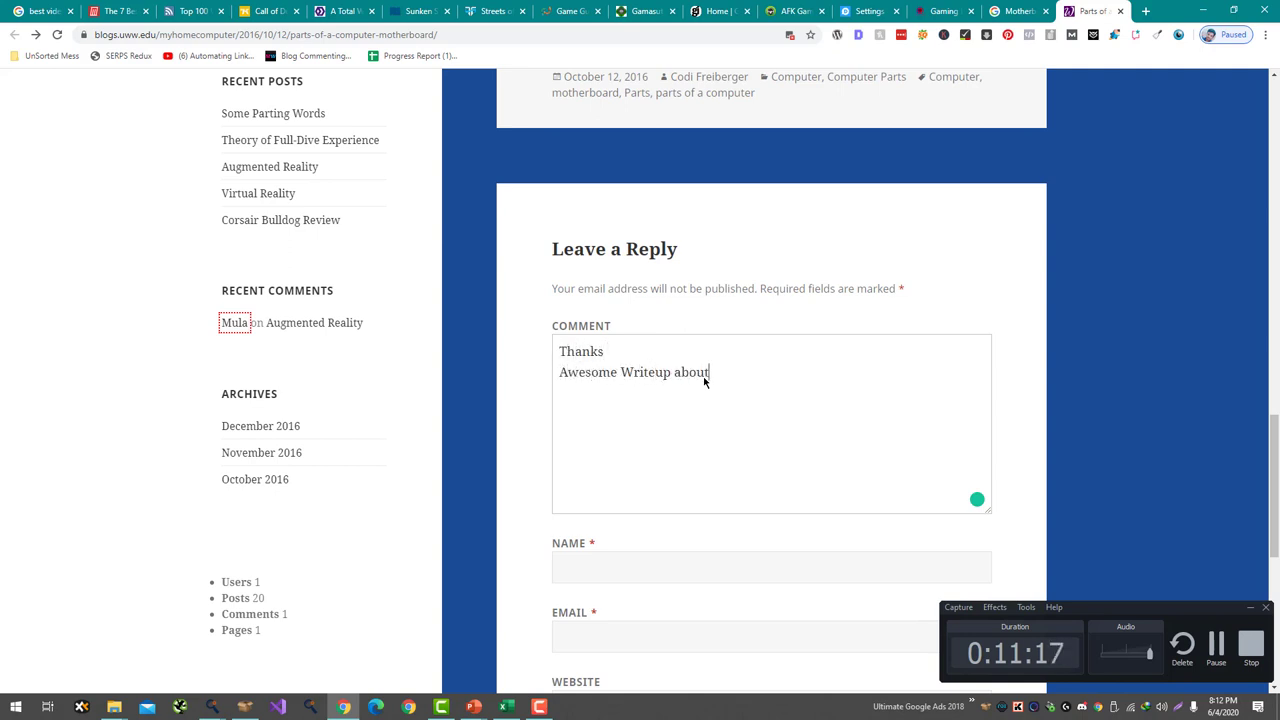
{"action": "type", "text": "oards"}
{"action": "key", "text": "Return"}
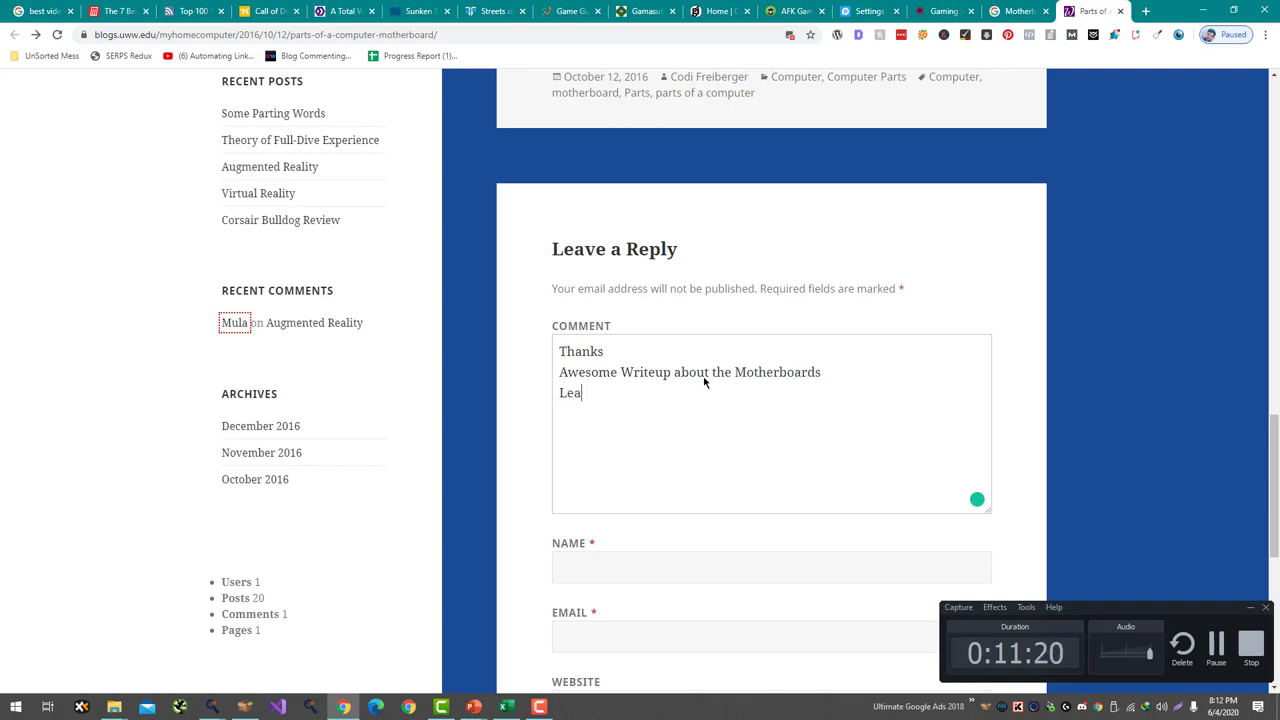
- Fill in the commenter's name and e-mail, and paste the Gaming Dairy address as the website
{"action": "left_click", "coordinate": [661, 559]}
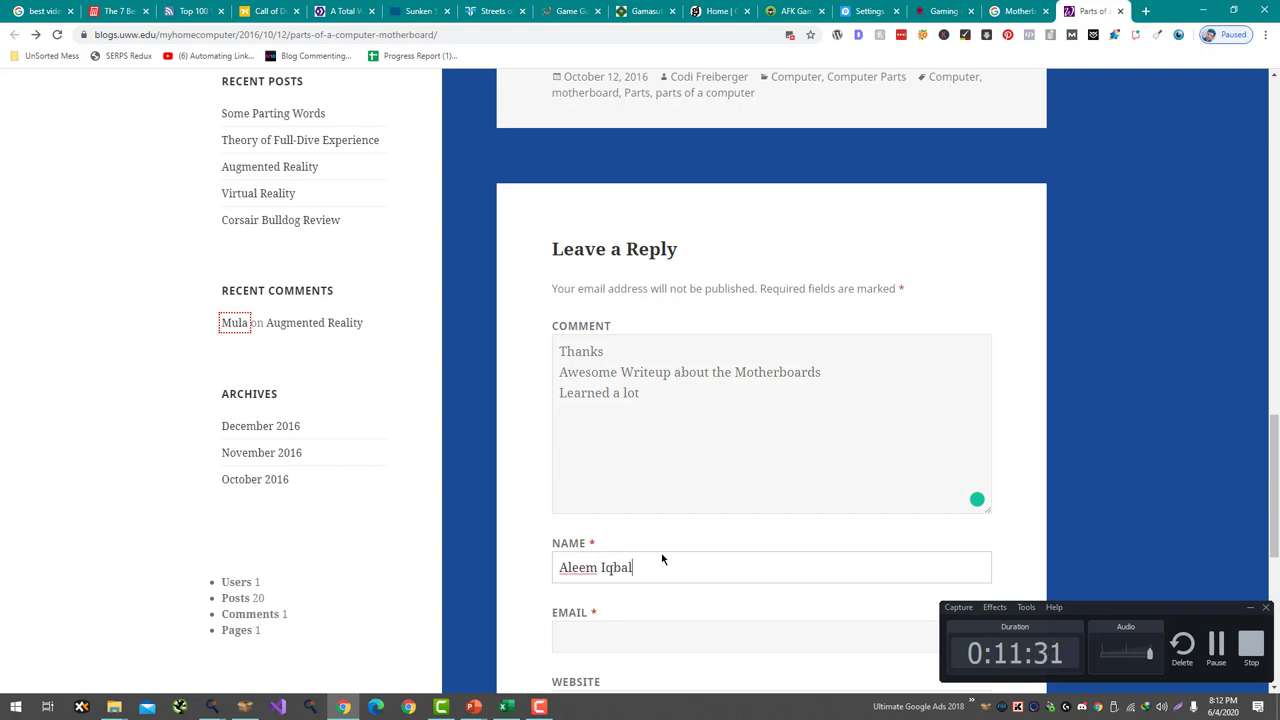
{"action": "key", "text": "Tab"}
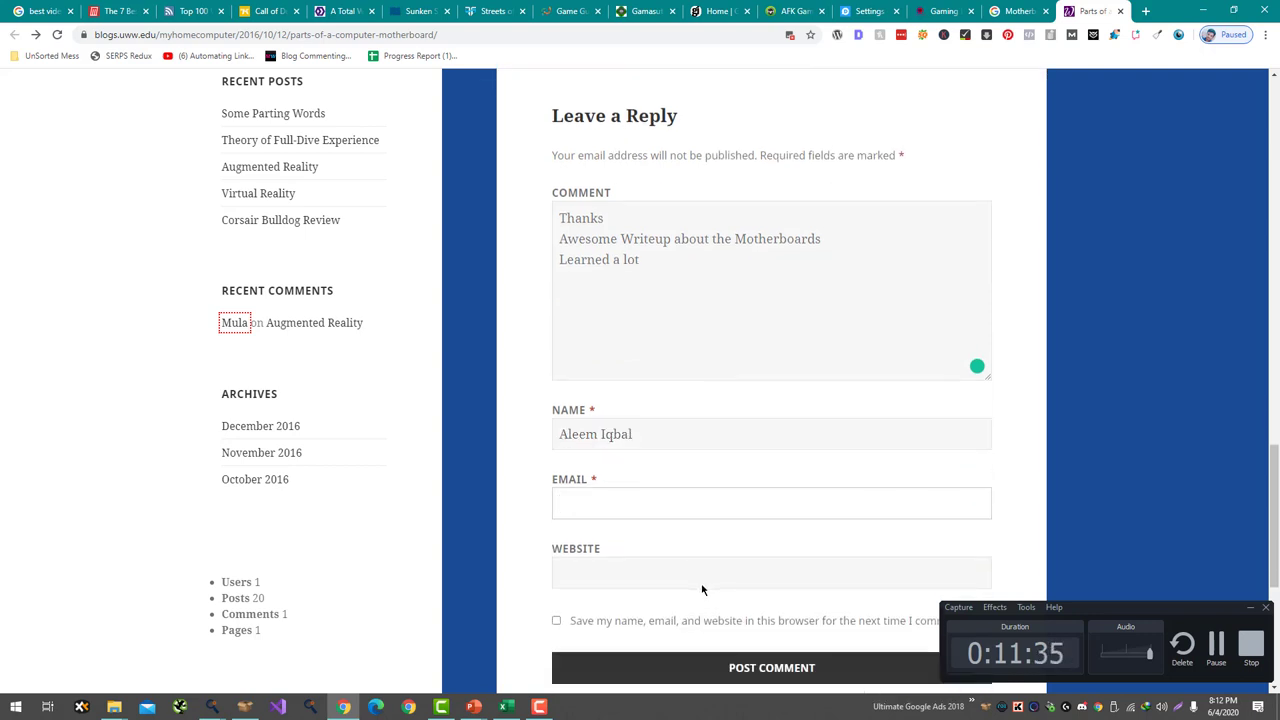
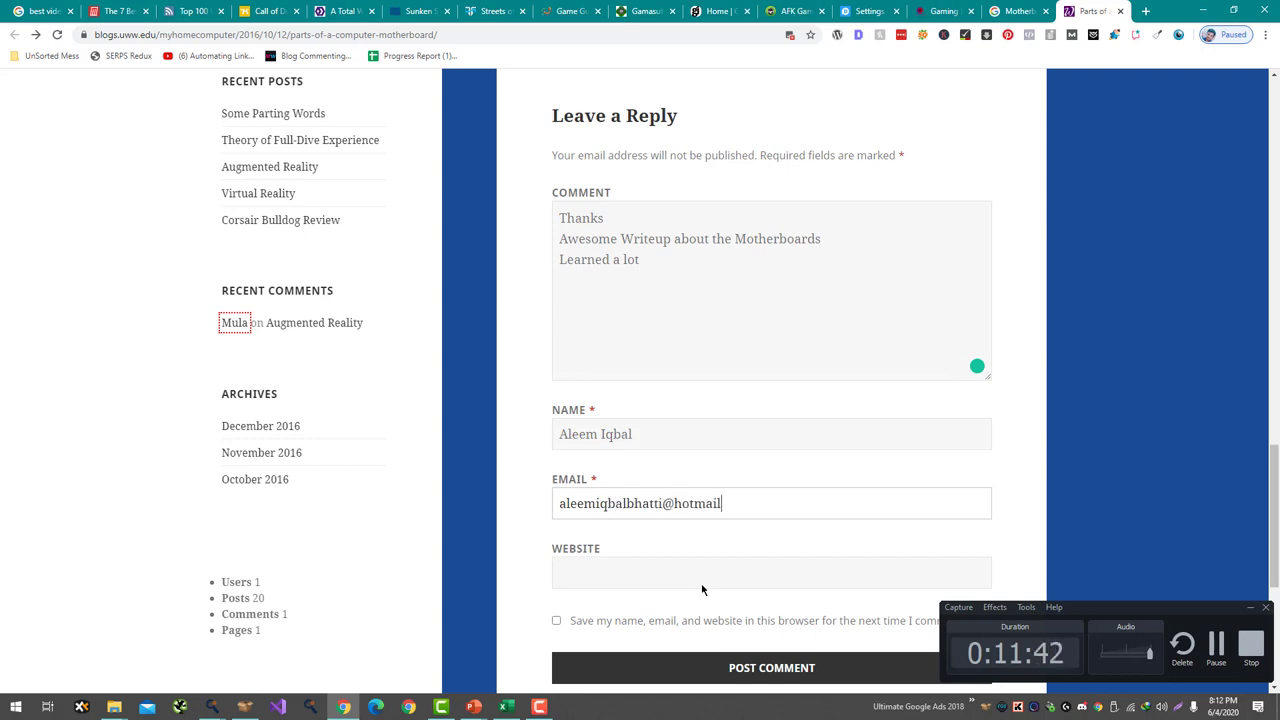
{"action": "key", "text": "Tab"}
{"action": "left_click", "coordinate": [946, 8]}
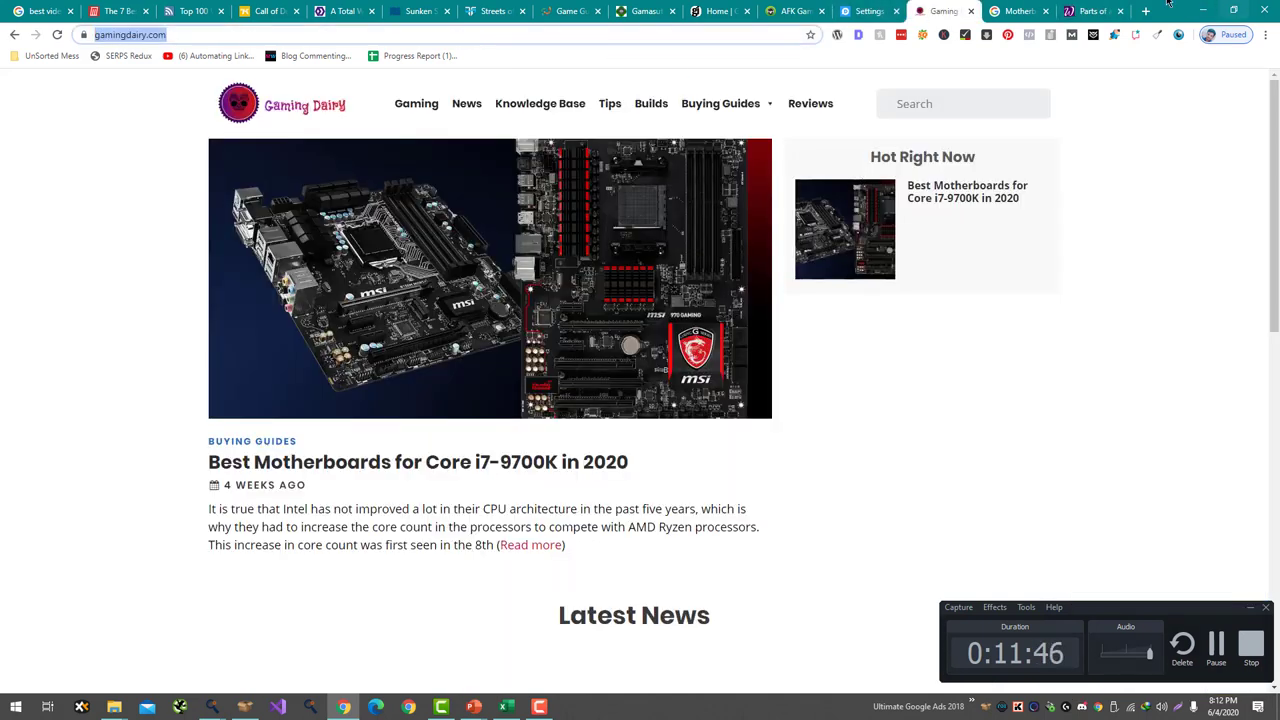
{"action": "left_click", "coordinate": [1093, 11]}
{"action": "type", "text": "https://www.gamingdairy.com/"}
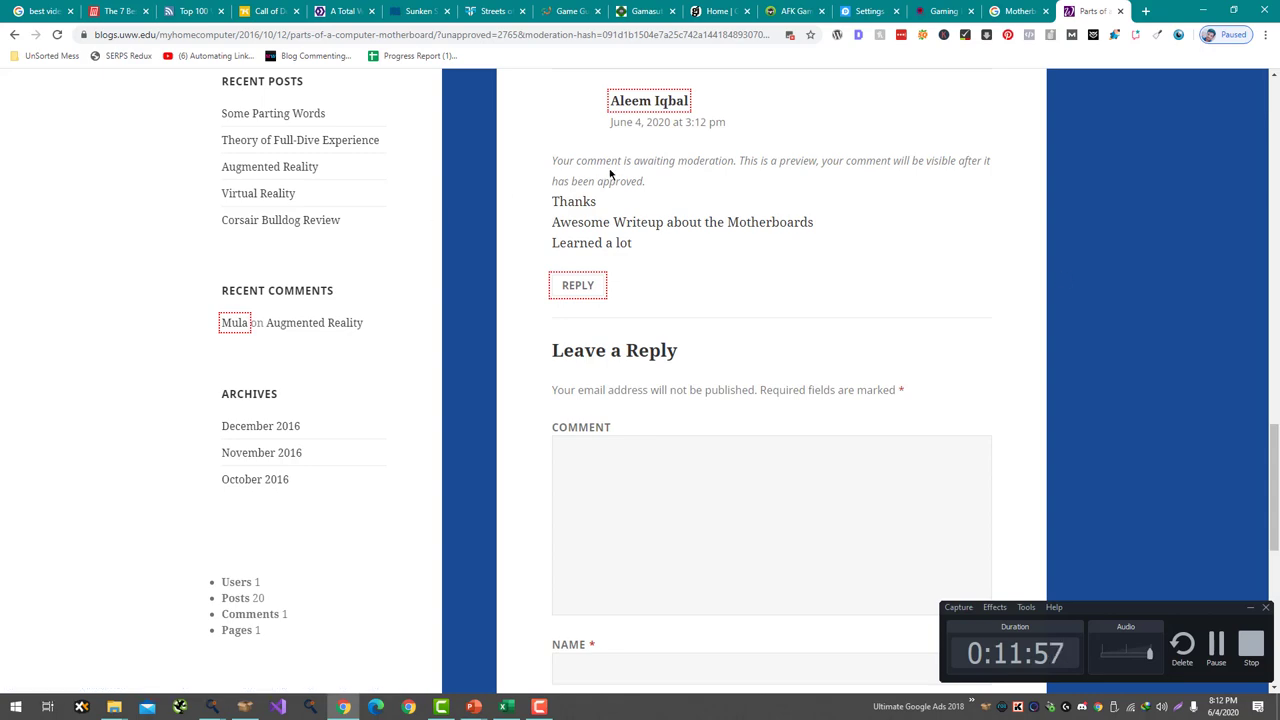
- Close the motherboard post and open the Broodle result and the next result in new tabs
{"action": "left_click", "coordinate": [1119, 11]}
{"action": "scroll", "coordinate": [531, 383], "scroll_direction": "down", "scroll_amount": 2}
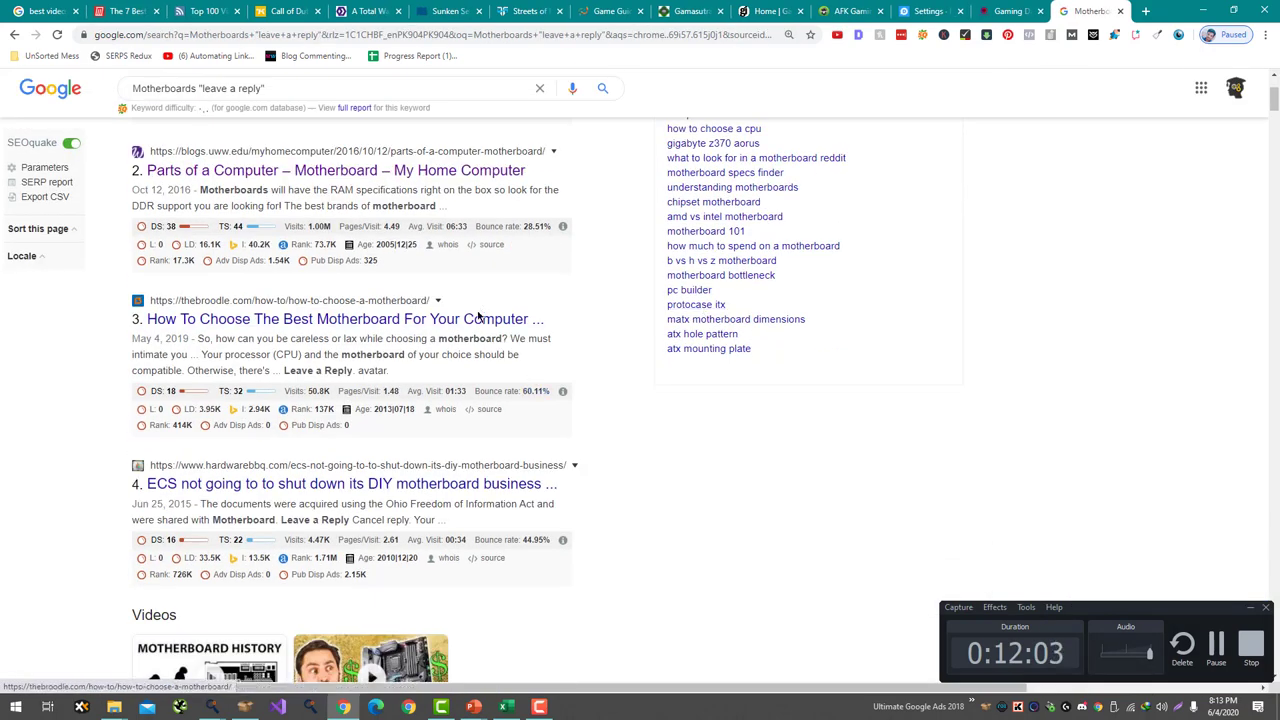
{"action": "right_click", "coordinate": [478, 318]}
{"action": "left_click", "coordinate": [510, 333]}
{"action": "scroll", "coordinate": [451, 240], "scroll_direction": "down", "scroll_amount": 3}
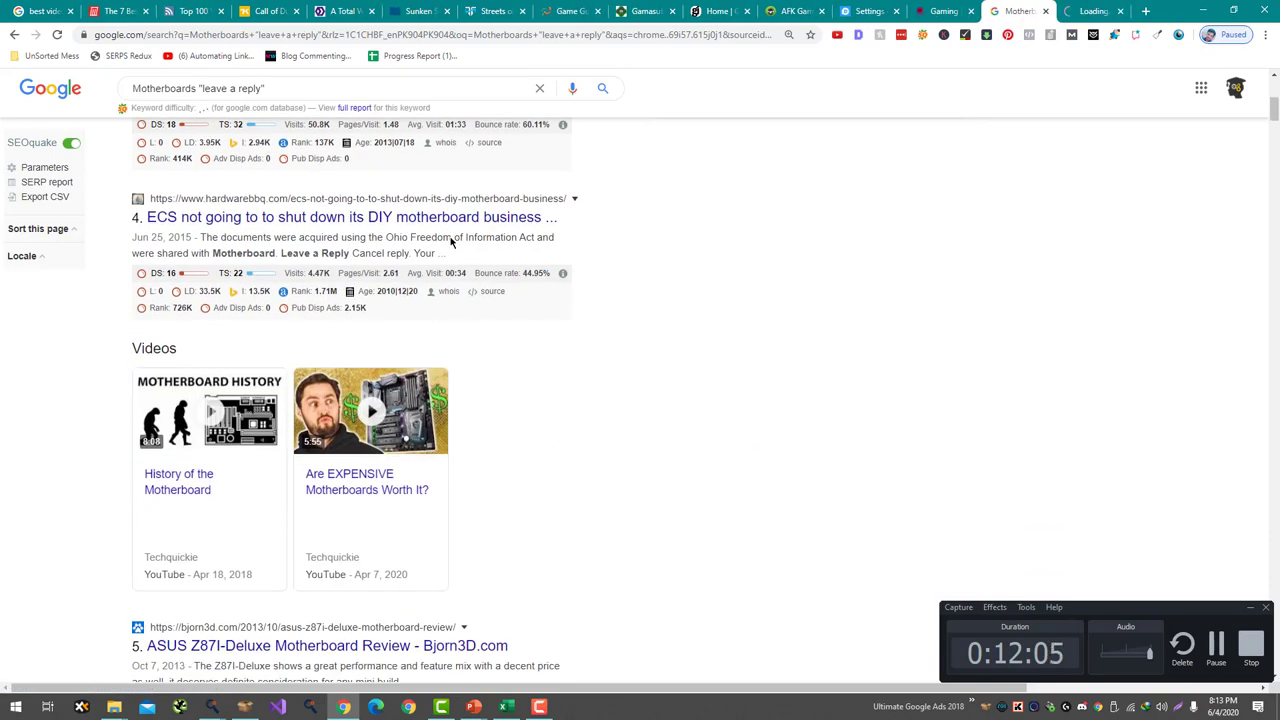
{"action": "right_click", "coordinate": [460, 216]}
{"action": "left_click", "coordinate": [500, 224]}
- Open the Newegg result and results 7 and 8 in new tabs
{"action": "scroll", "coordinate": [449, 294], "scroll_direction": "down", "scroll_amount": 4}
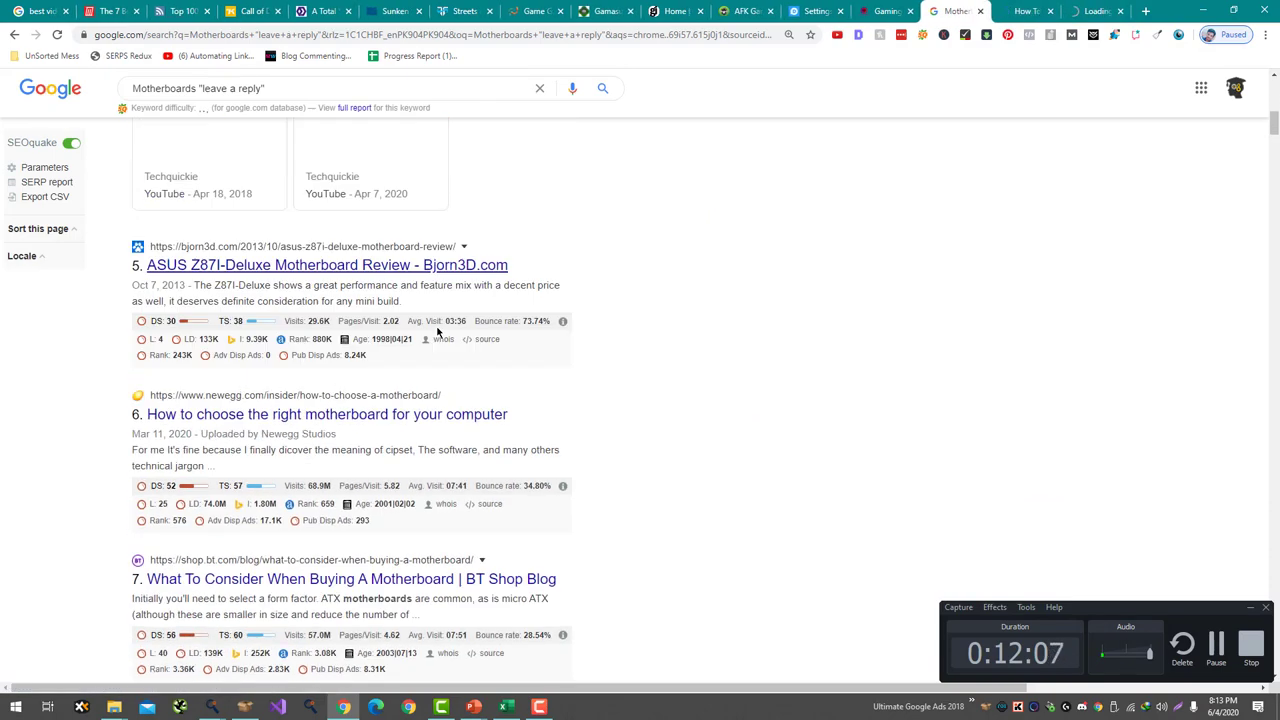
{"action": "scroll", "coordinate": [440, 320], "scroll_direction": "down", "scroll_amount": 2}
{"action": "right_click", "coordinate": [457, 264]}
{"action": "left_click", "coordinate": [470, 268]}
{"action": "scroll", "coordinate": [462, 310], "scroll_direction": "down", "scroll_amount": 2}
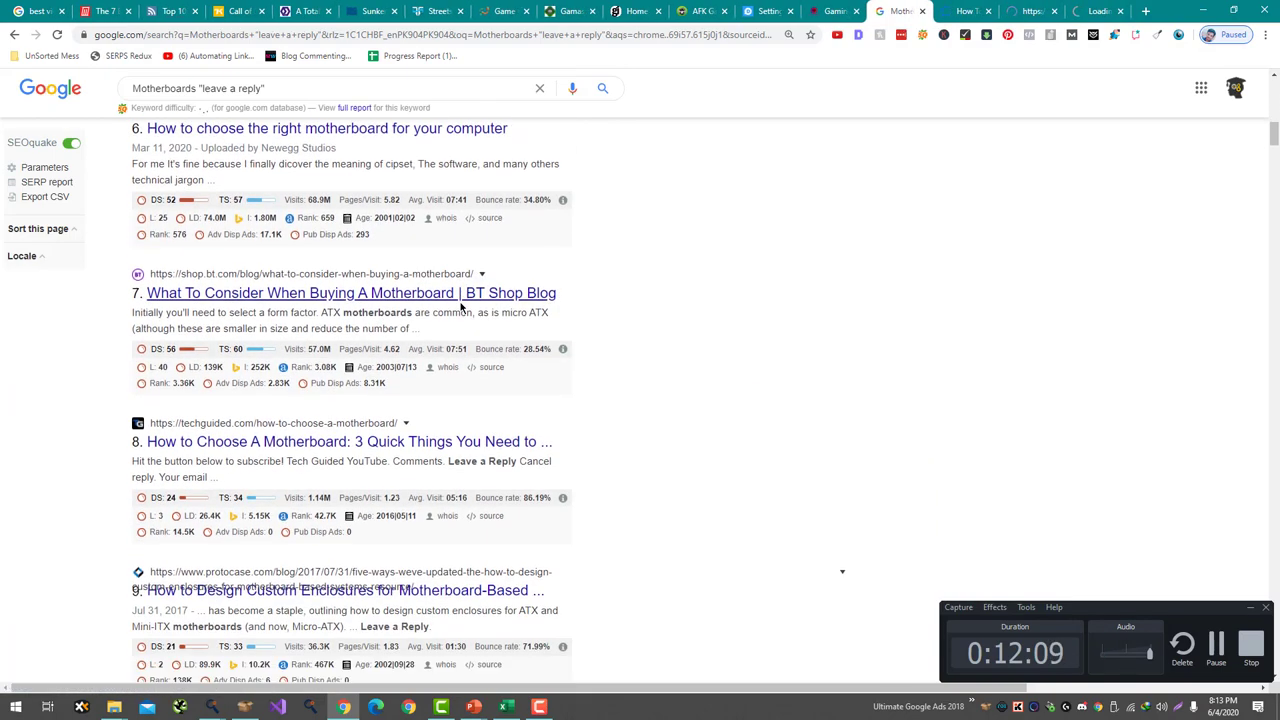
{"action": "right_click", "coordinate": [461, 308]}
{"action": "left_click", "coordinate": [475, 312]}
{"action": "right_click", "coordinate": [398, 441]}
{"action": "left_click", "coordinate": [412, 448]}
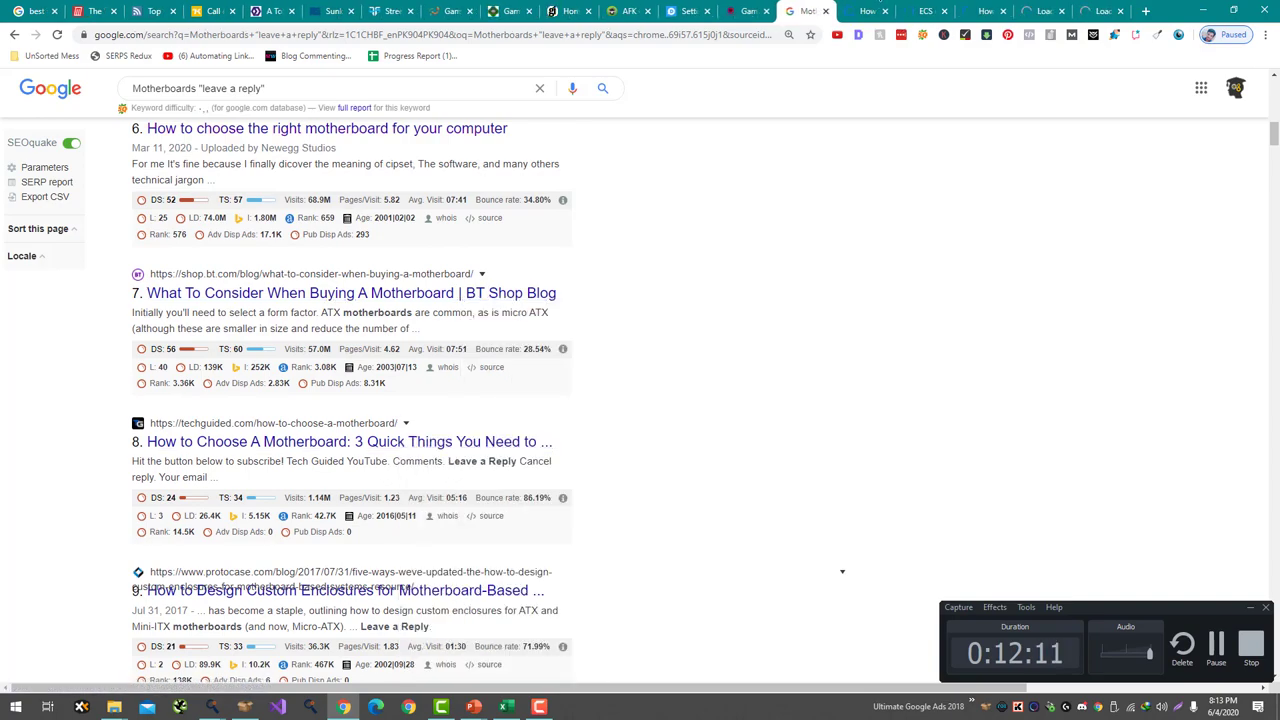
- Check the opened tabs, dismiss a notification prompt, and close the ECS article tab
{"action": "key", "text": "ctrl+Tab"}
{"action": "scroll", "coordinate": [672, 370], "scroll_direction": "down", "scroll_amount": 15}
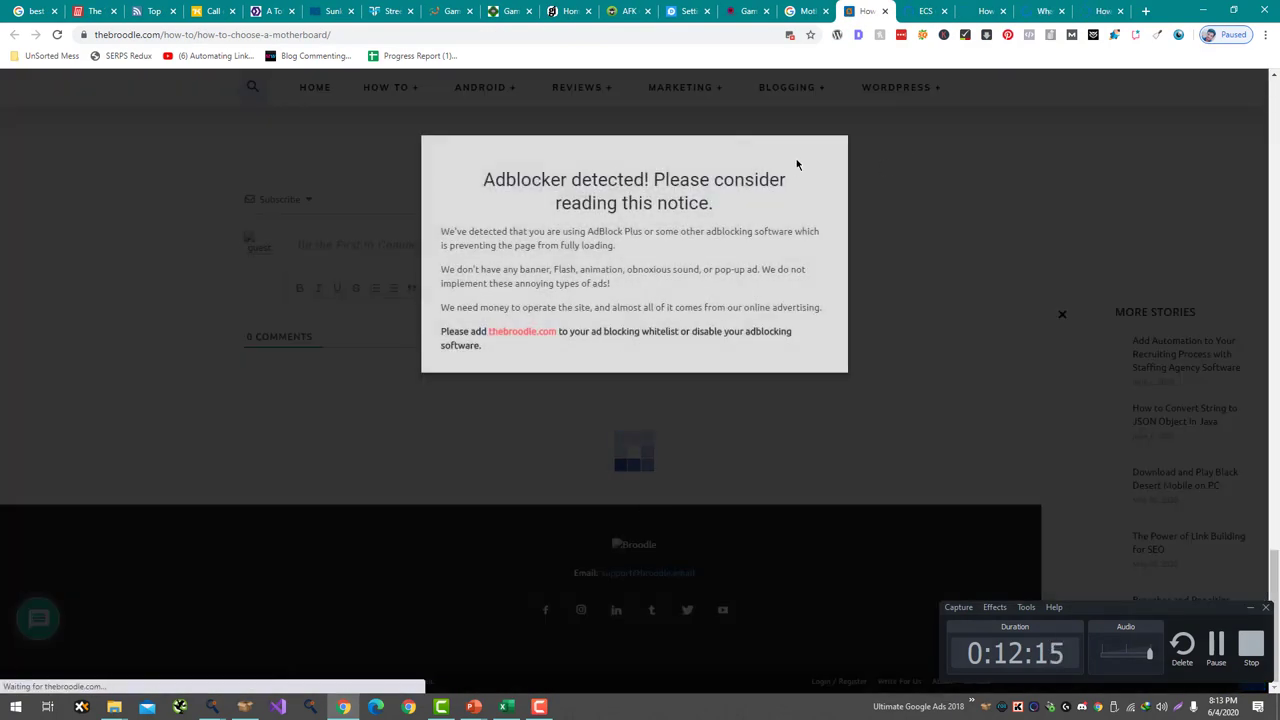
{"action": "left_click", "coordinate": [669, 146]}
{"action": "key", "text": "ctrl+Tab"}
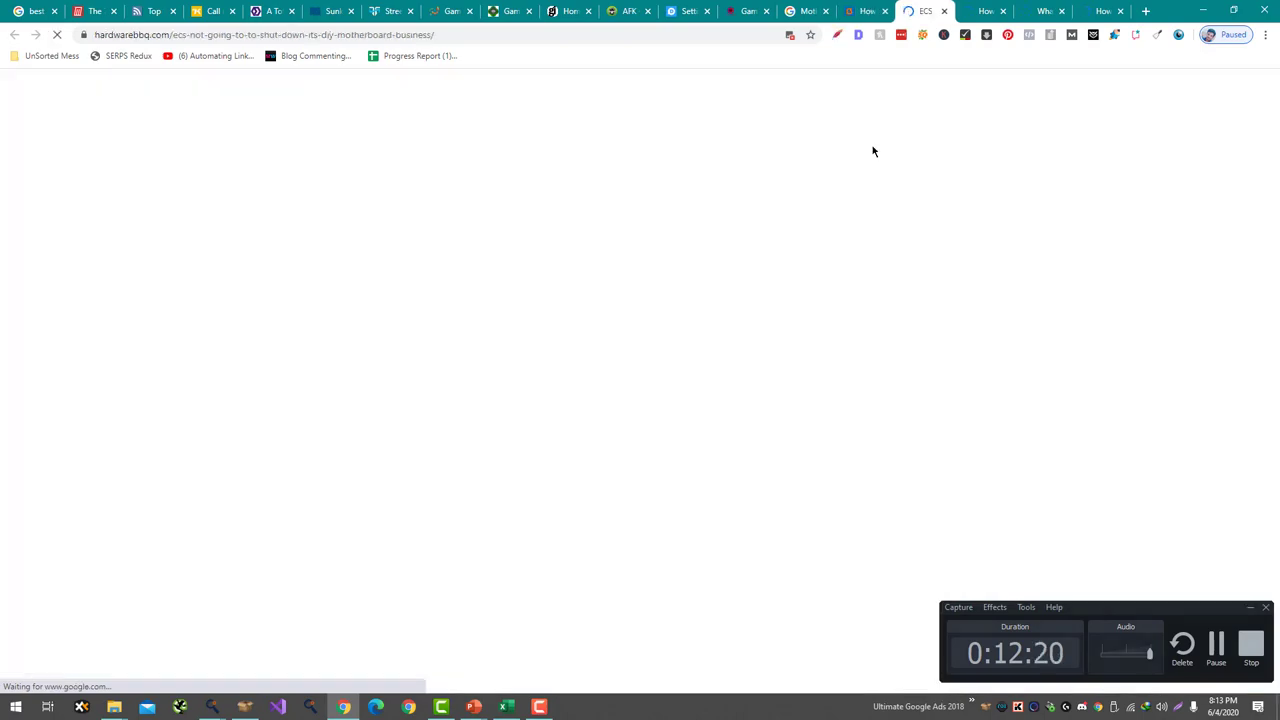
{"action": "scroll", "coordinate": [692, 283], "scroll_direction": "down", "scroll_amount": 3}
{"action": "scroll", "coordinate": [620, 187], "scroll_direction": "down", "scroll_amount": 10}
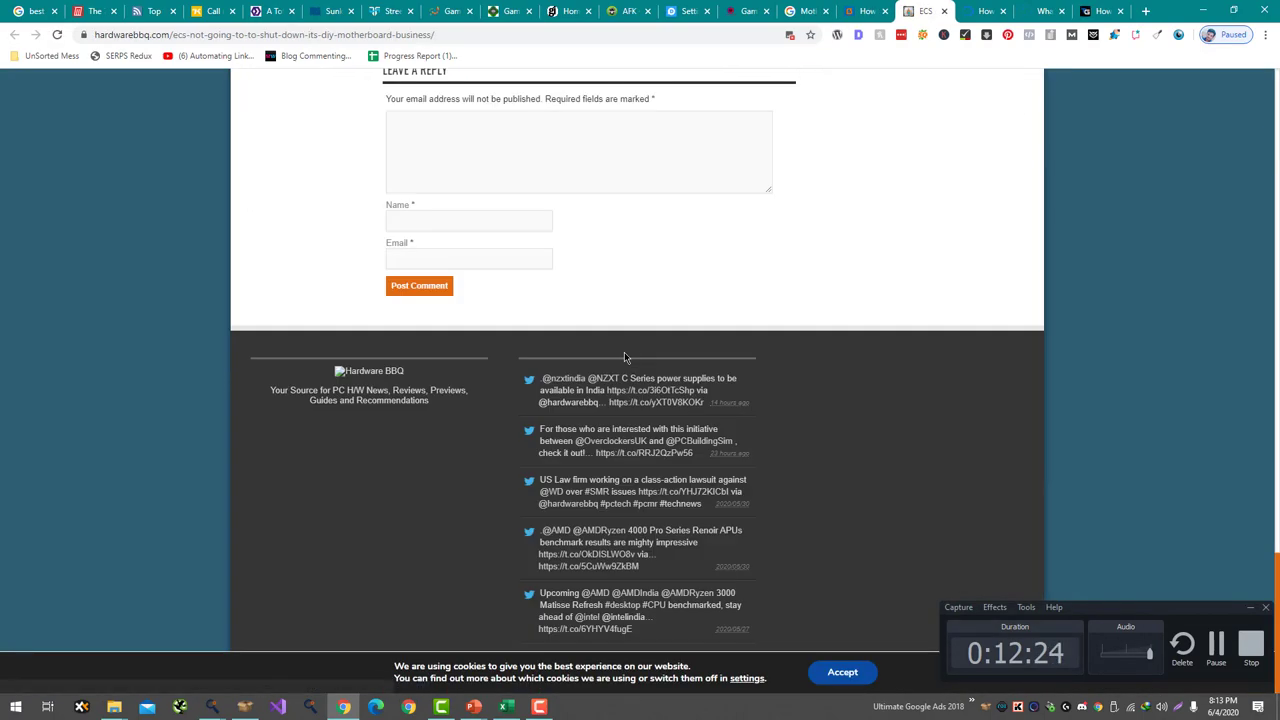
{"action": "scroll", "coordinate": [620, 187], "scroll_direction": "up", "scroll_amount": 3}
{"action": "left_click", "coordinate": [944, 11]}
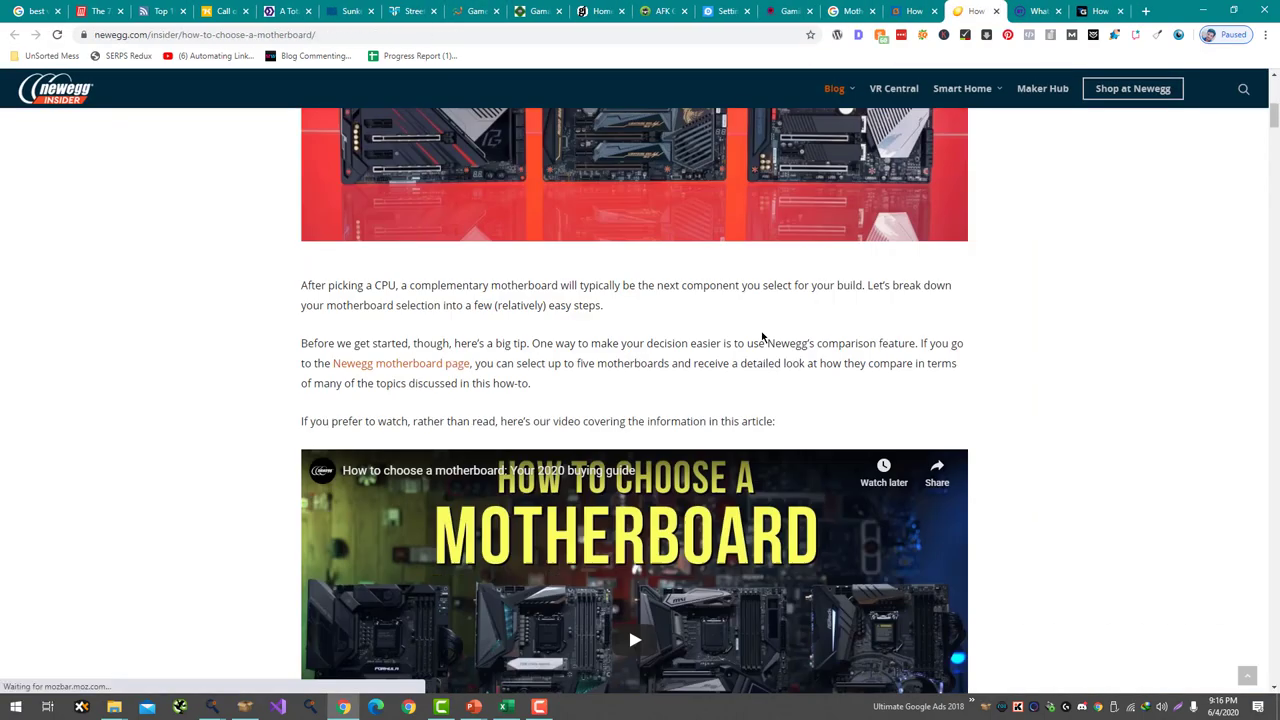
- Type 'Thats the exact guide that i was looking for' into the Newegg comment box
{"action": "scroll", "coordinate": [1018, 385], "scroll_direction": "down", "scroll_amount": 15}
{"action": "scroll", "coordinate": [1018, 389], "scroll_direction": "down", "scroll_amount": 9}
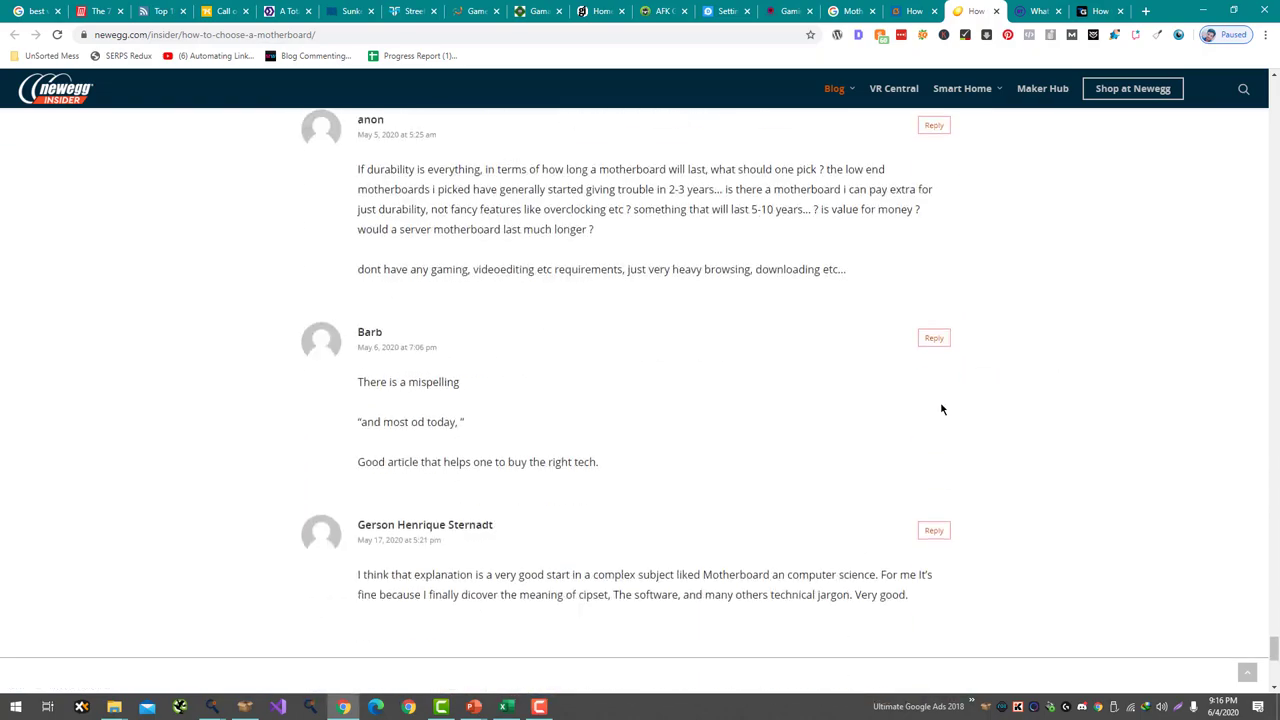
{"action": "scroll", "coordinate": [399, 313], "scroll_direction": "up", "scroll_amount": 10}
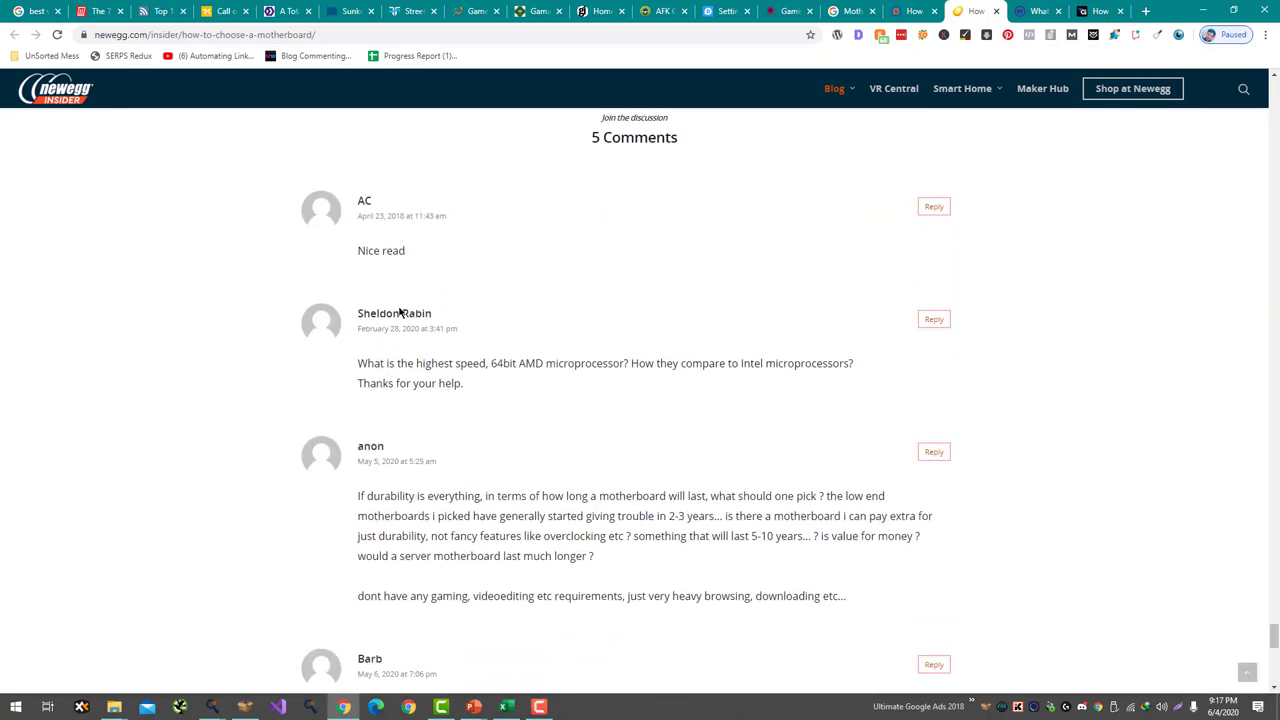
{"action": "scroll", "coordinate": [412, 360], "scroll_direction": "down", "scroll_amount": 9}
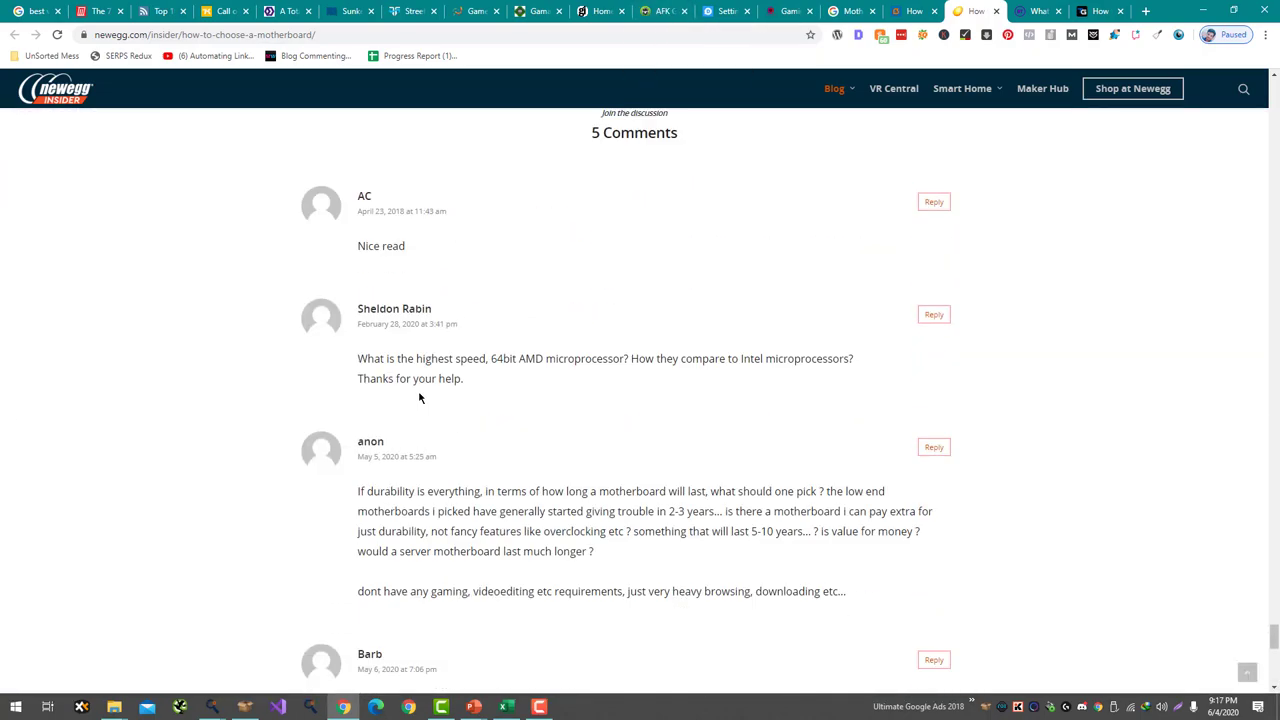
{"action": "scroll", "coordinate": [426, 426], "scroll_direction": "down", "scroll_amount": 1}
{"action": "left_click", "coordinate": [434, 457]}
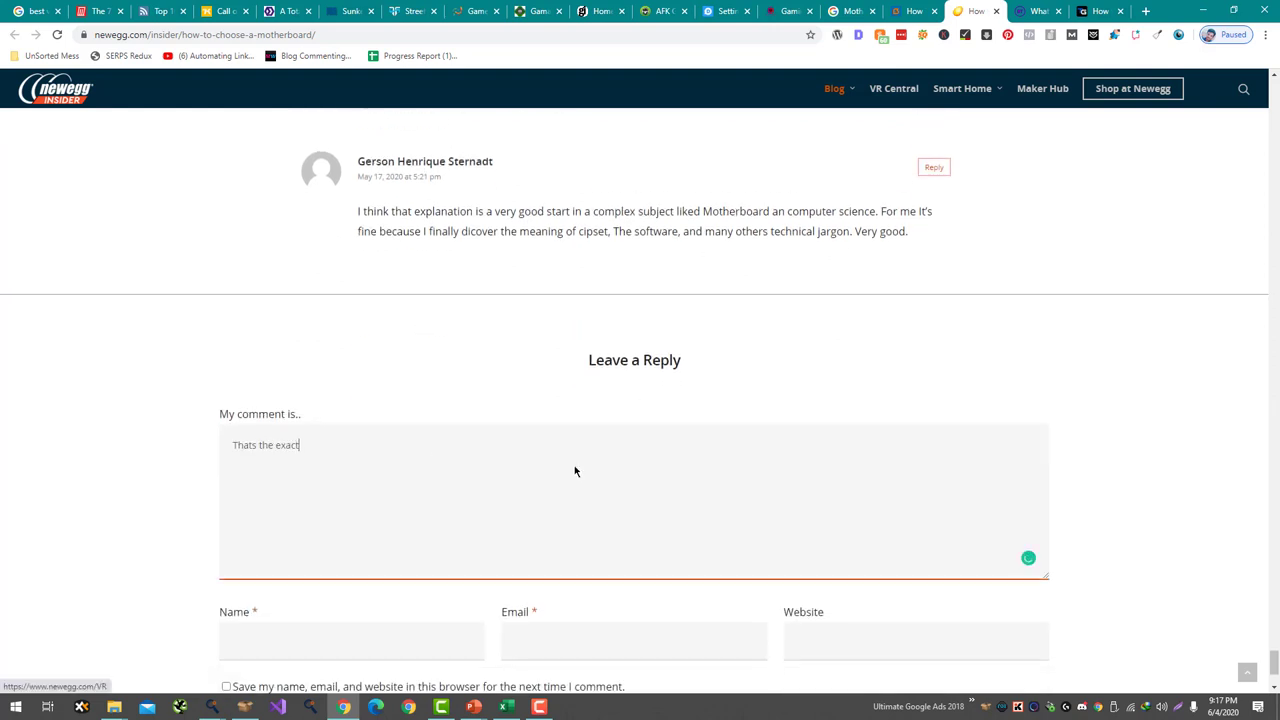
{"action": "type", "text": "Thats the exact guide that i was looking for"}
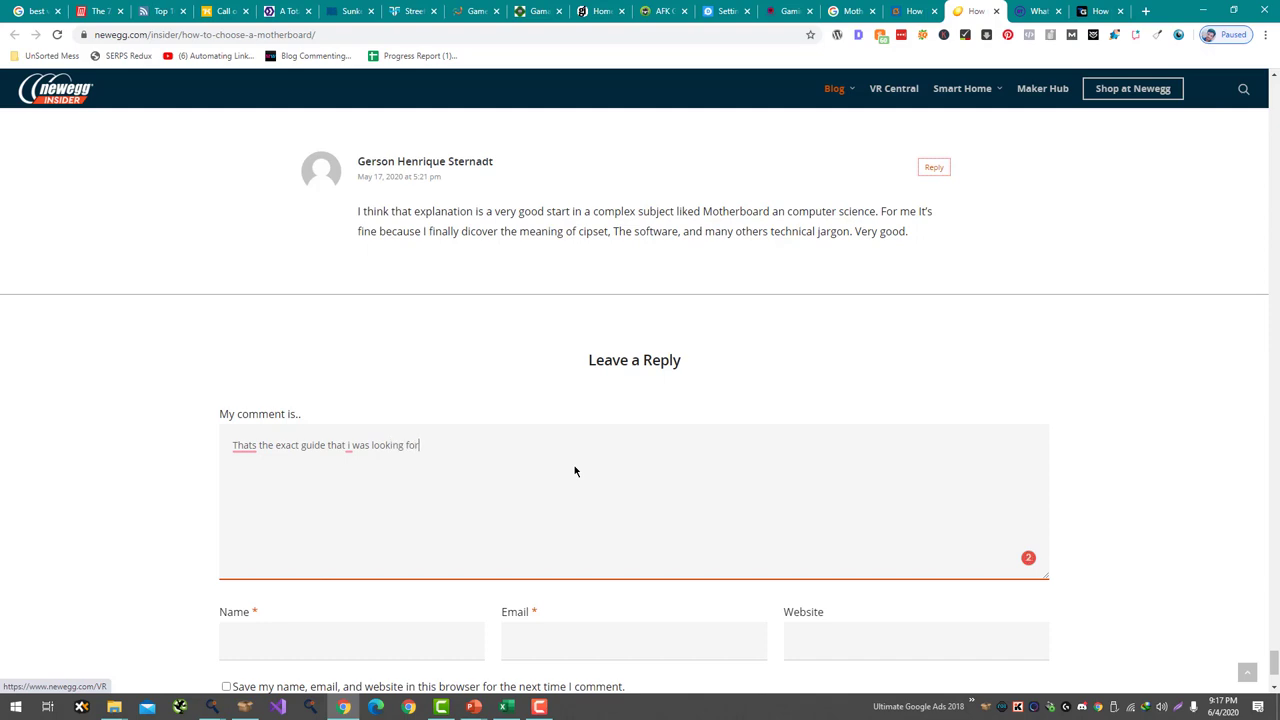
- Fill in the commenter's name, e-mail address and the pasted website address
{"action": "left_click_drag", "start_coordinate": [784, 11], "coordinate": [913, 11]}
{"action": "left_click", "coordinate": [975, 11]}
{"action": "scroll", "coordinate": [560, 451], "scroll_direction": "down", "scroll_amount": 2}
{"action": "key", "text": "Tab"}
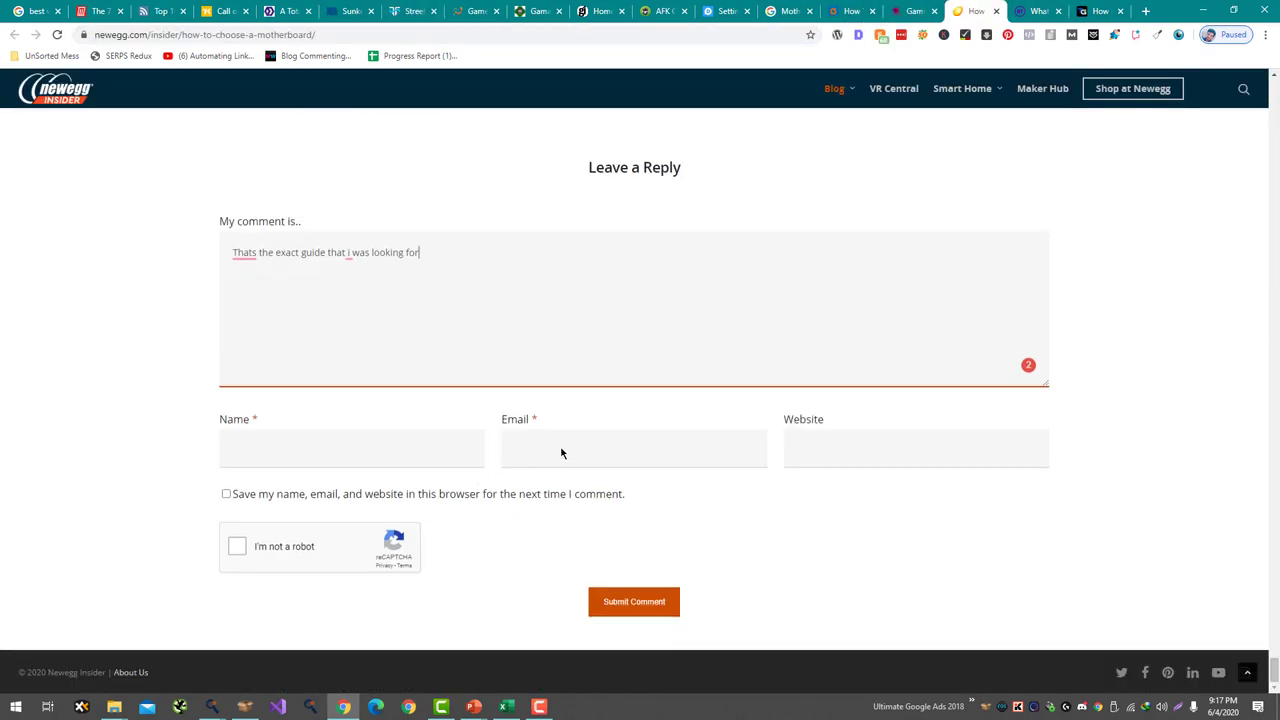
{"action": "key", "text": "Tab"}
{"action": "key", "text": "Tab"}
{"action": "type", "text": "https://www.gamingdairy.com/"}
{"action": "left_click", "coordinate": [650, 457]}
{"action": "type", "text": "a"}
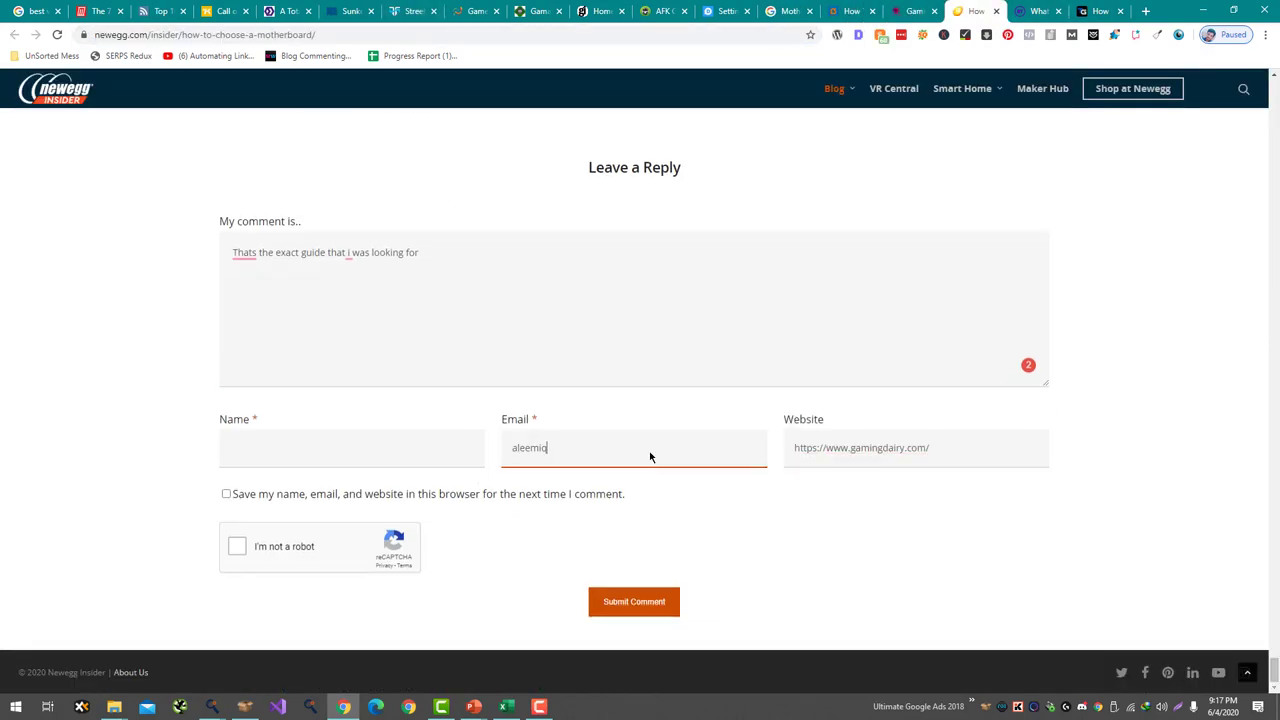
{"action": "left_click", "coordinate": [449, 452]}
- Tick the reCAPTCHA box, correct 'Thats' to 'That's', and add a blank line above the comment
{"action": "left_click", "coordinate": [237, 546]}
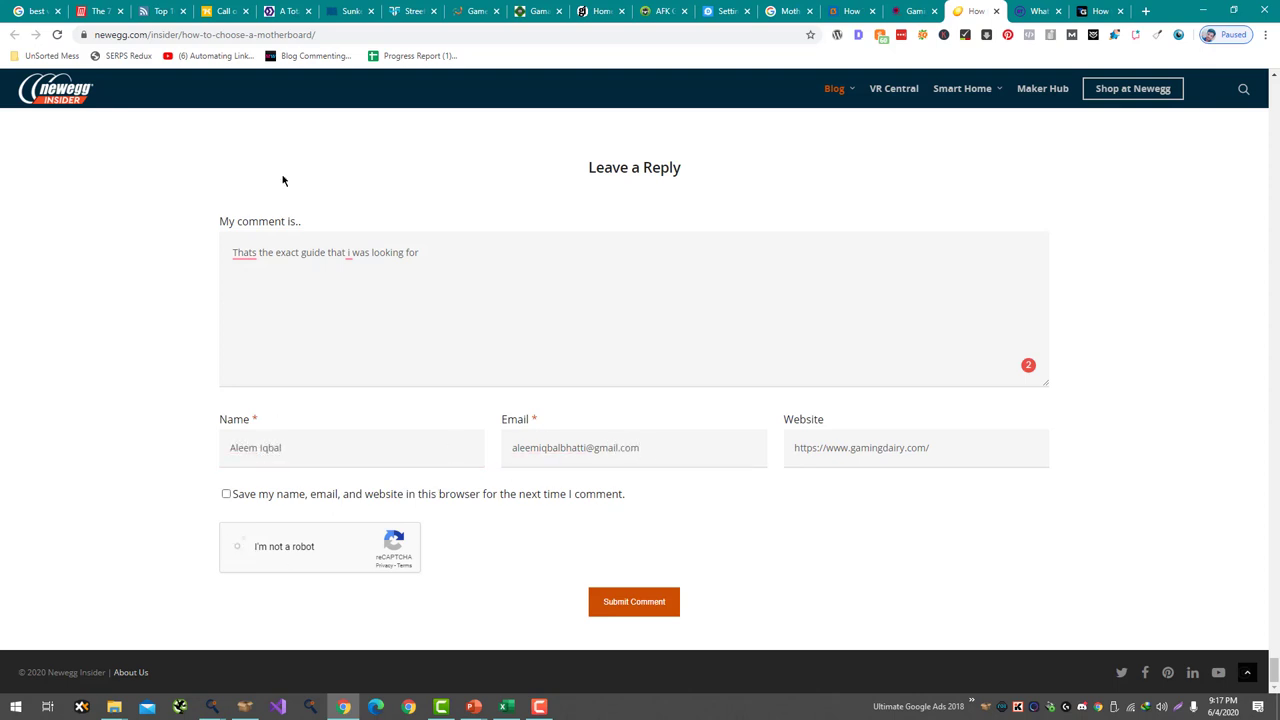
{"action": "right_click", "coordinate": [245, 252]}
{"action": "left_click", "coordinate": [249, 271]}
{"action": "left_click", "coordinate": [234, 251]}
{"action": "key", "text": "Return"}
{"action": "key", "text": "Up"}
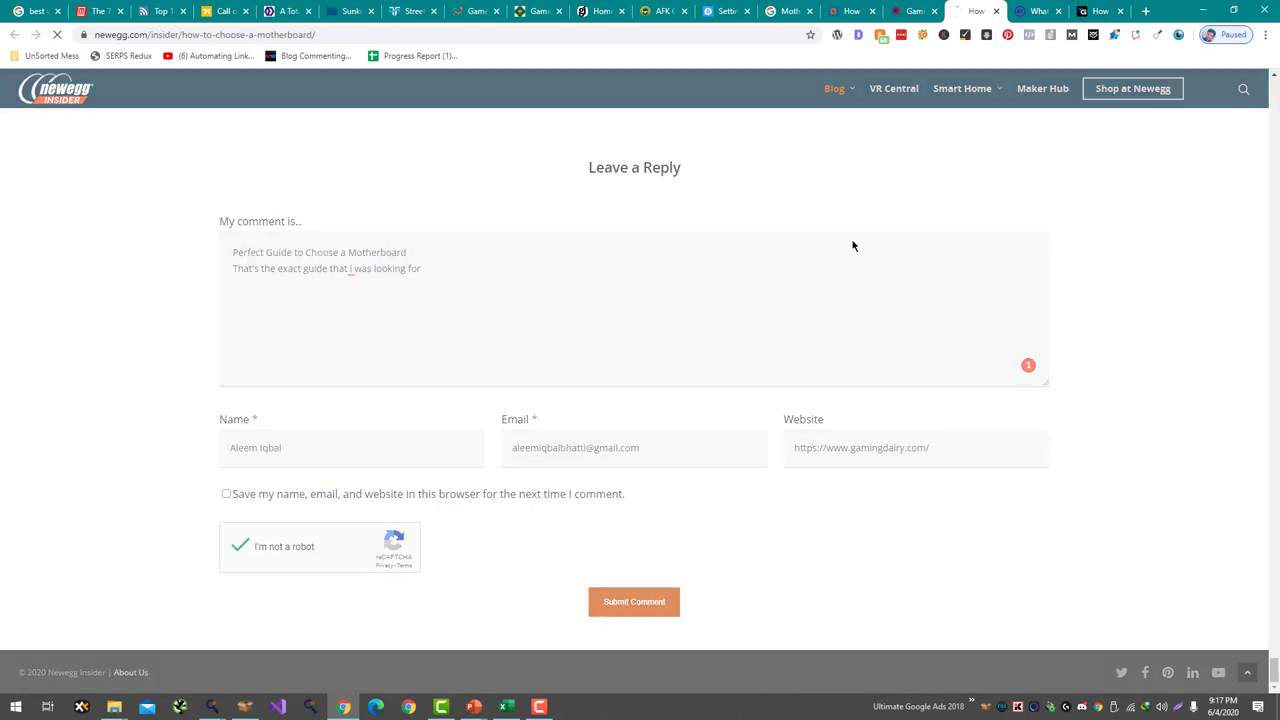
- Place the cursor in the BT Shop comment box, then review the posted Newegg comment
{"action": "key", "text": "ctrl+Tab"}
{"action": "scroll", "coordinate": [716, 251], "scroll_direction": "down", "scroll_amount": 20}
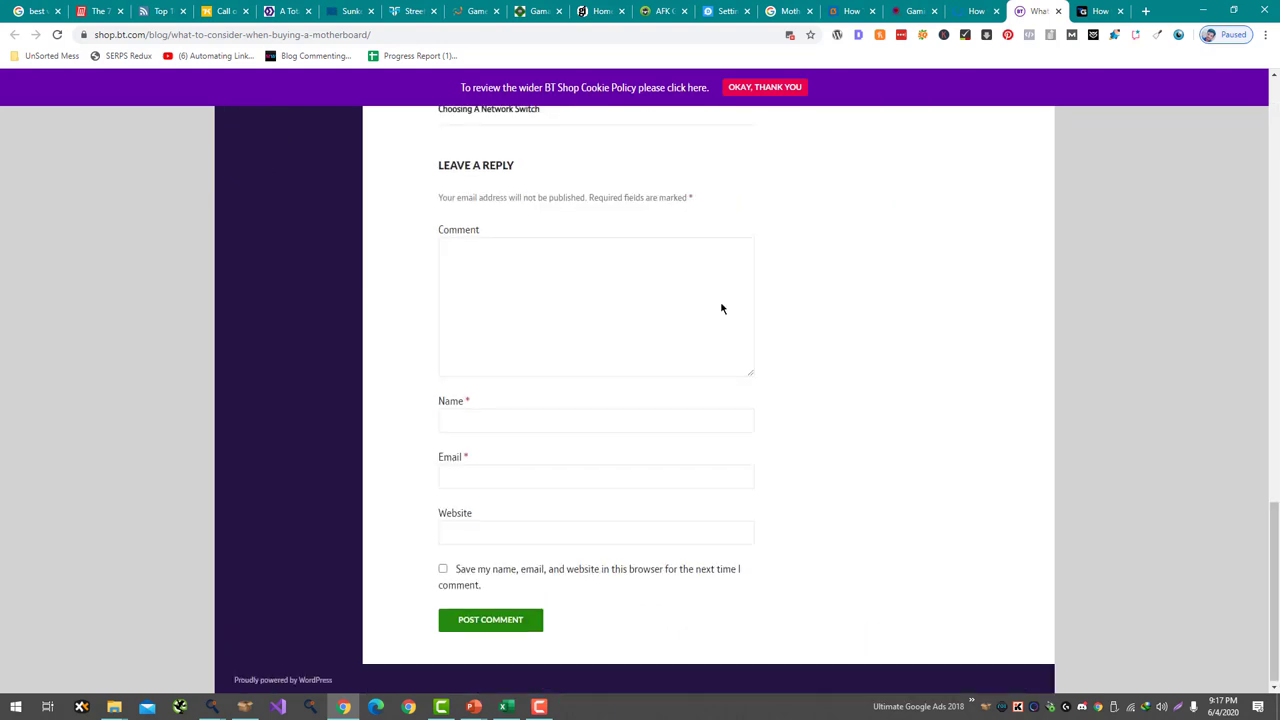
{"action": "left_click", "coordinate": [720, 306]}
{"action": "left_click", "coordinate": [972, 11]}
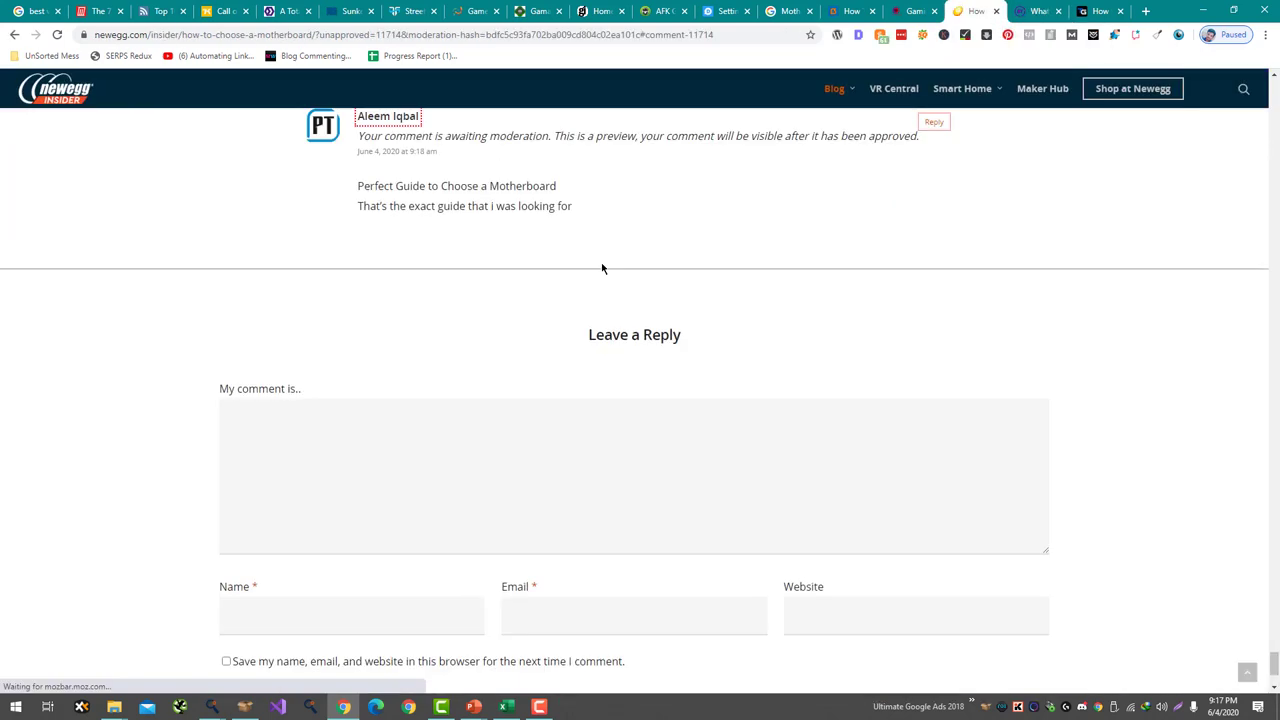
{"action": "left_click_drag", "start_coordinate": [572, 430], "coordinate": [343, 420]}
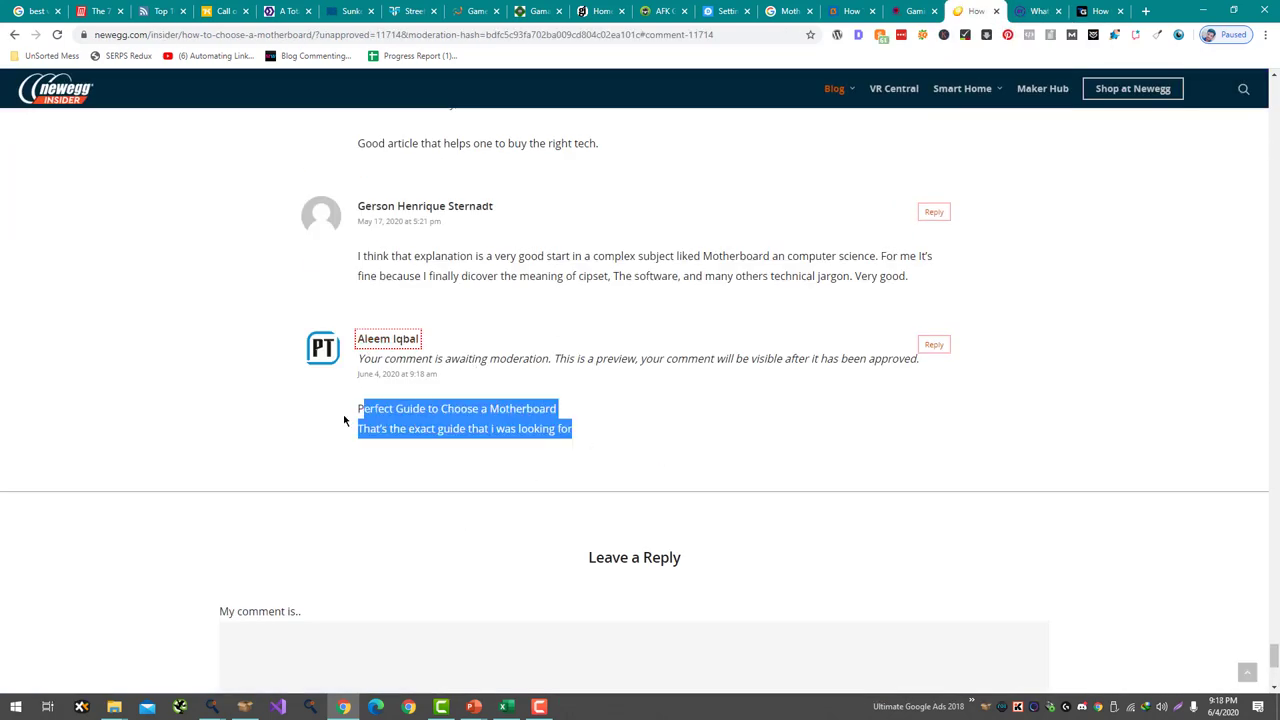
- Type 'o see someone has written a complete indepth article on monherboar' in the BT Shop comment
{"action": "left_click", "coordinate": [1010, 12]}
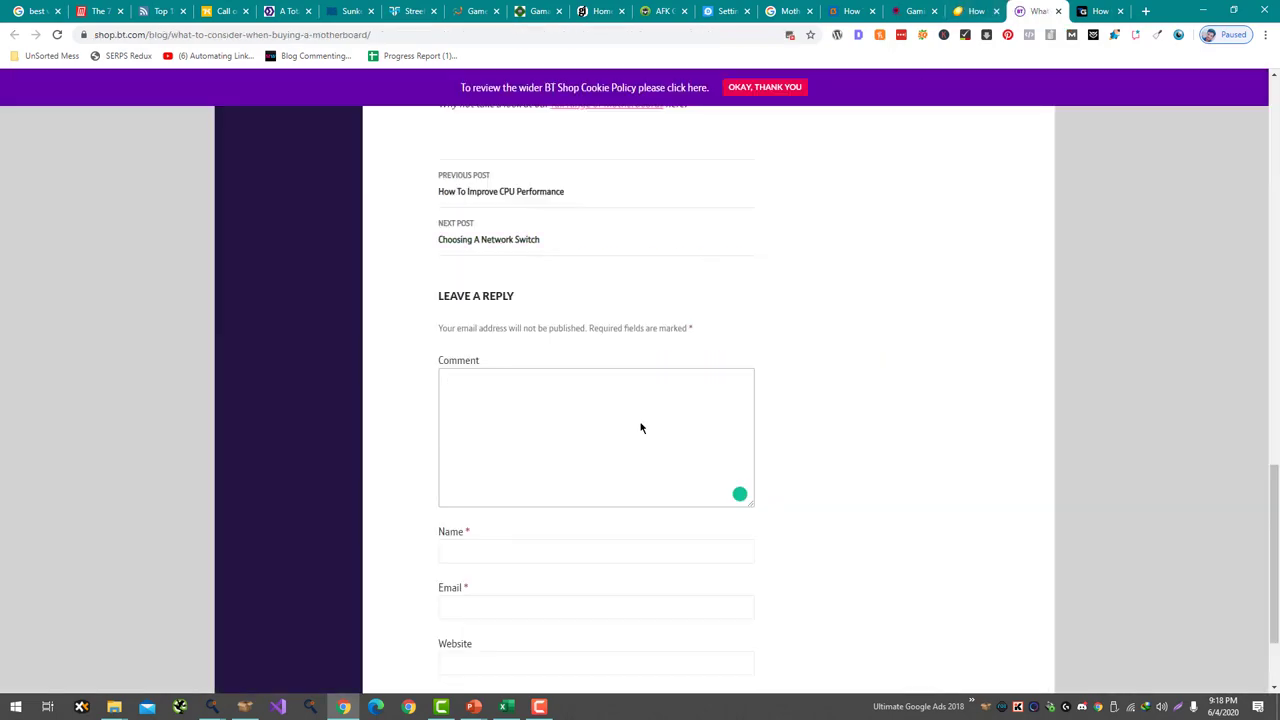
{"action": "left_click", "coordinate": [980, 11]}
{"action": "left_click", "coordinate": [1032, 11]}
{"action": "scroll", "coordinate": [745, 401], "scroll_direction": "up", "scroll_amount": 15}
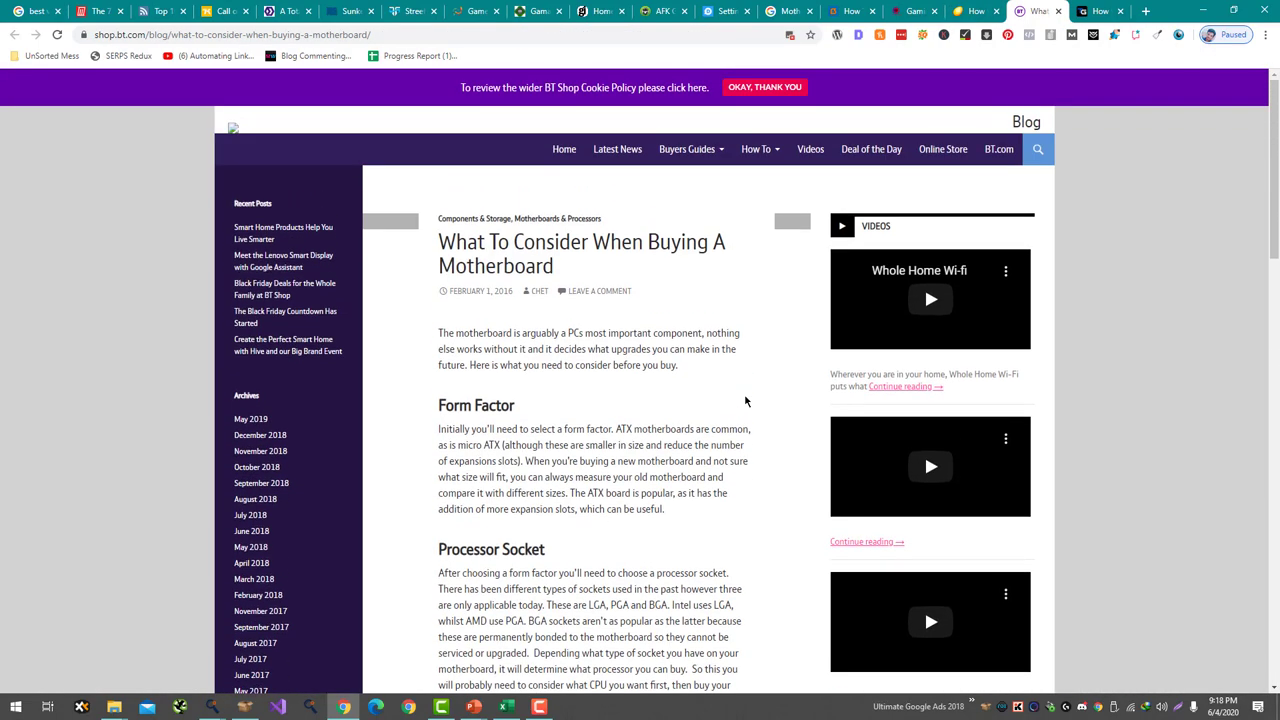
{"action": "scroll", "coordinate": [745, 405], "scroll_direction": "down", "scroll_amount": 8}
{"action": "scroll", "coordinate": [745, 420], "scroll_direction": "down", "scroll_amount": 10}
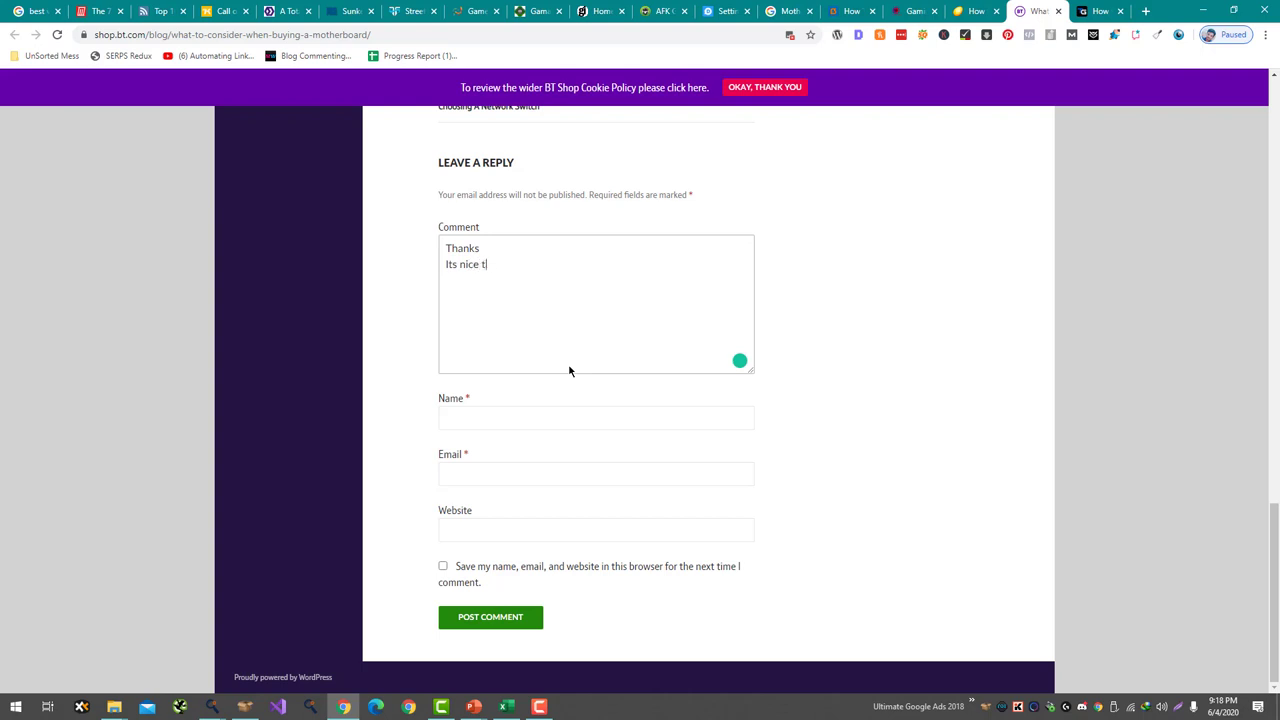
{"action": "type", "text": "o see someone has written a complete in"}
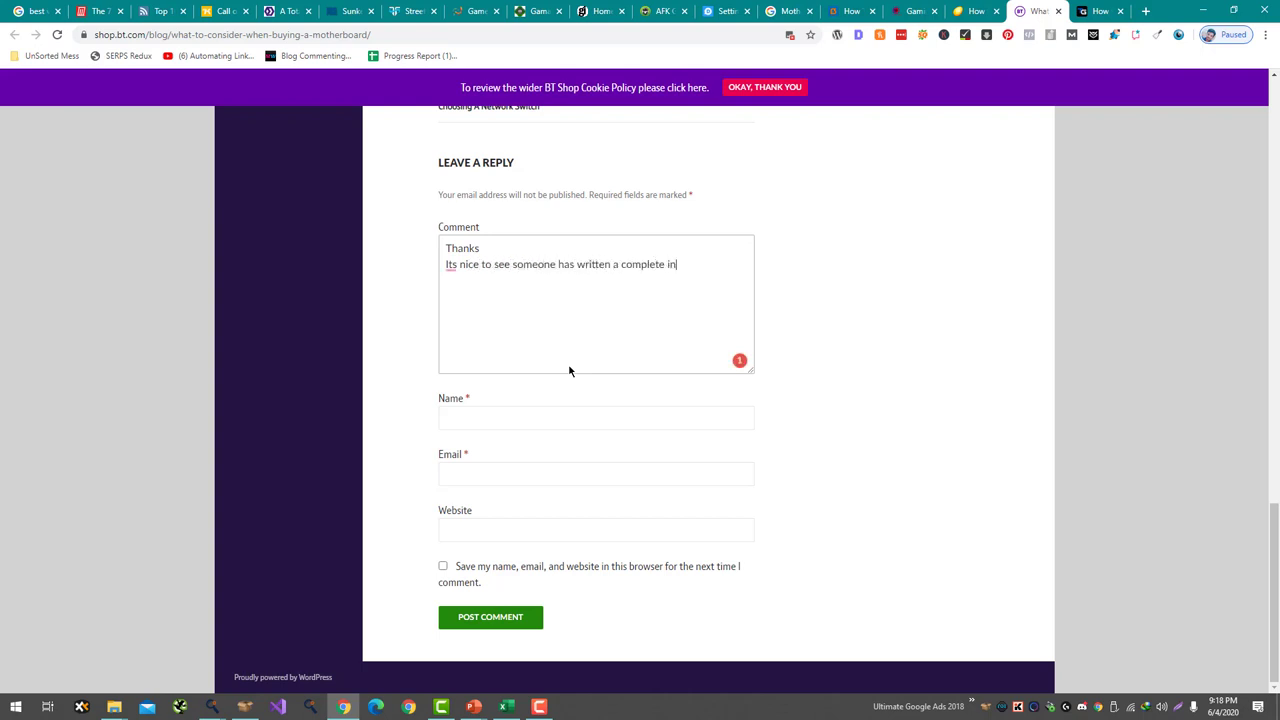
{"action": "type", "text": "depth article on mon"}
{"action": "type", "text": "herboard."}
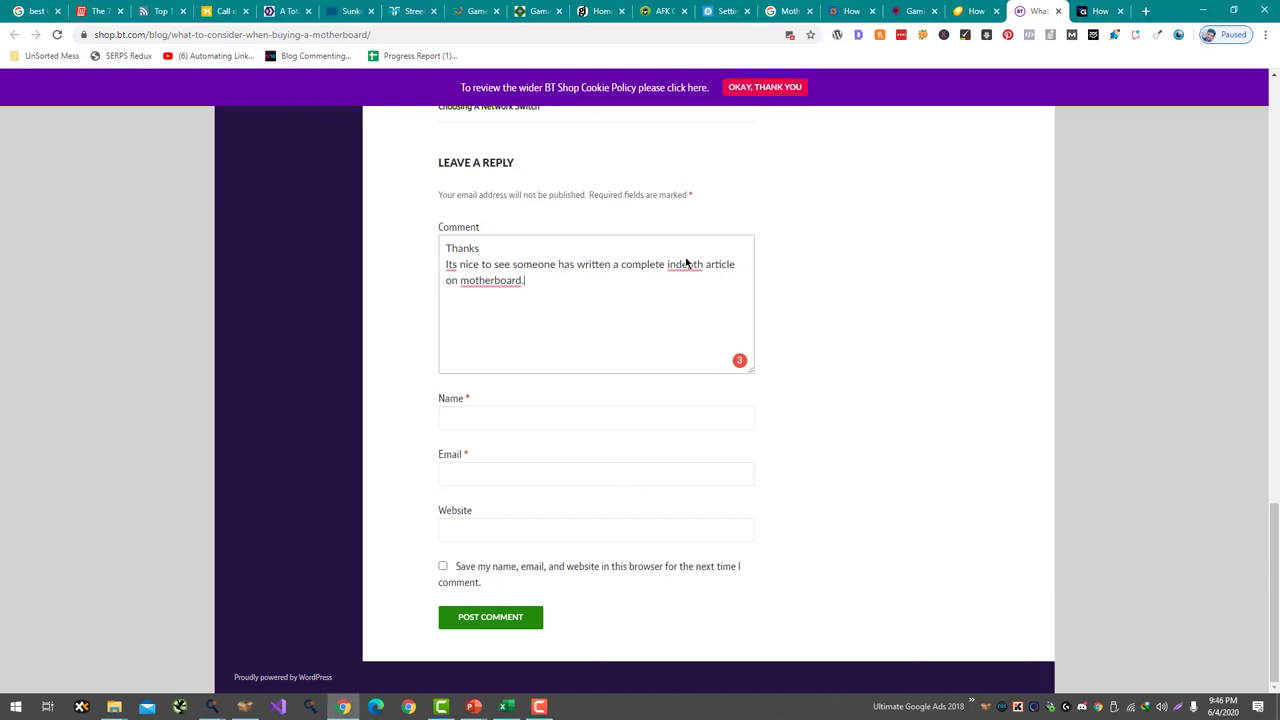
- Accept the 'in-depth' spelling fix, add 'the' before motherboard, and delete the 'Hey' greeting
{"action": "mouse_move", "coordinate": [686, 263]}
{"action": "left_click", "coordinate": [691, 286]}
{"action": "left_click", "coordinate": [470, 305]}
{"action": "mouse_move", "coordinate": [465, 291]}
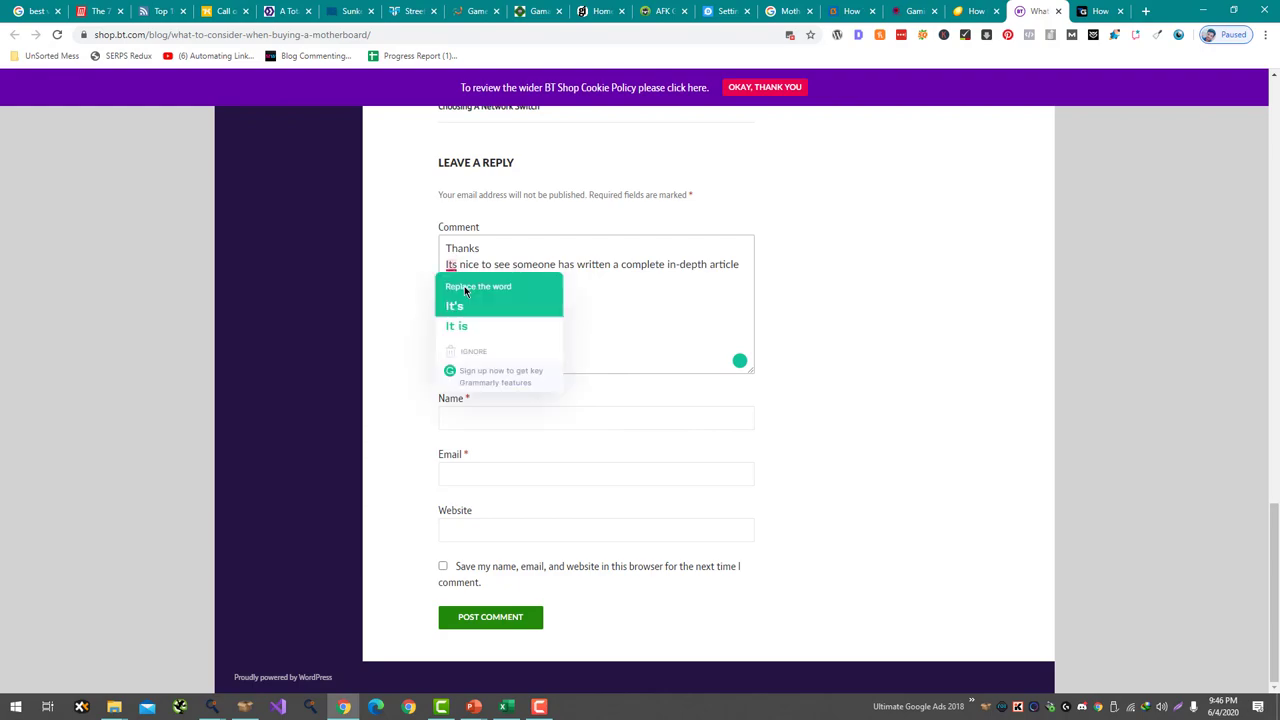
{"action": "scroll", "coordinate": [465, 291], "scroll_direction": "up", "scroll_amount": 20}
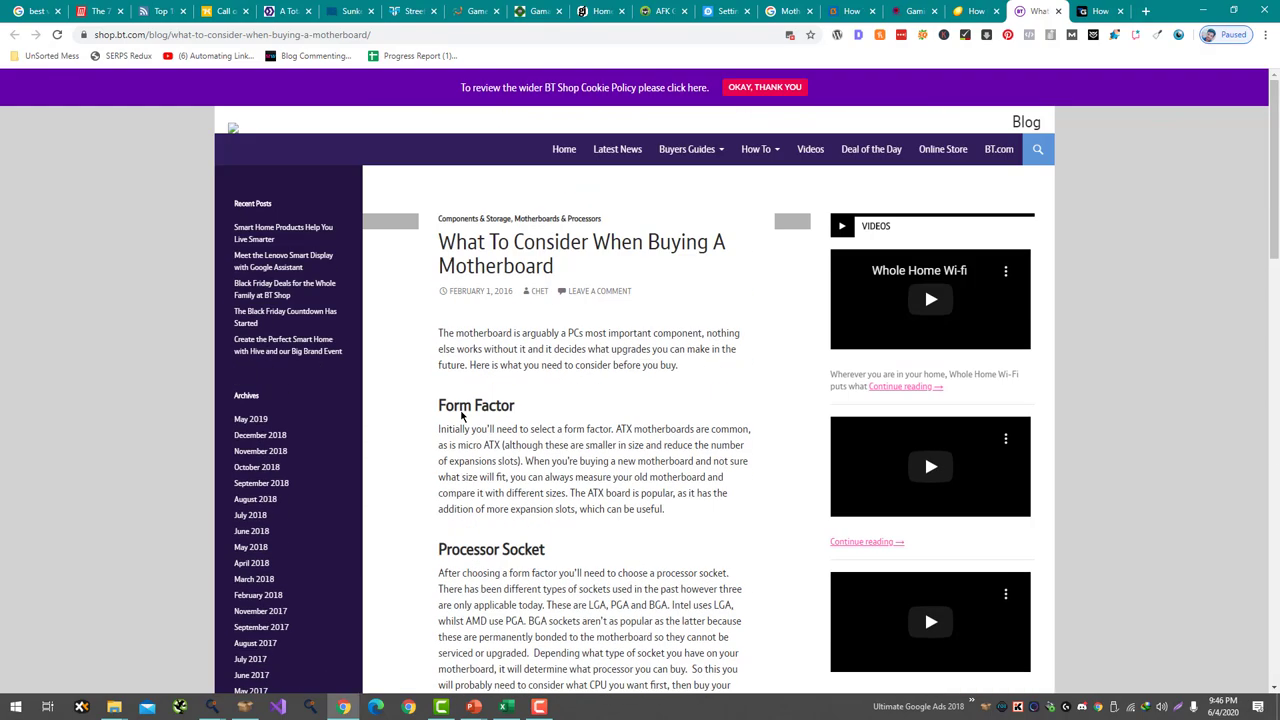
{"action": "scroll", "coordinate": [510, 311], "scroll_direction": "down", "scroll_amount": 20}
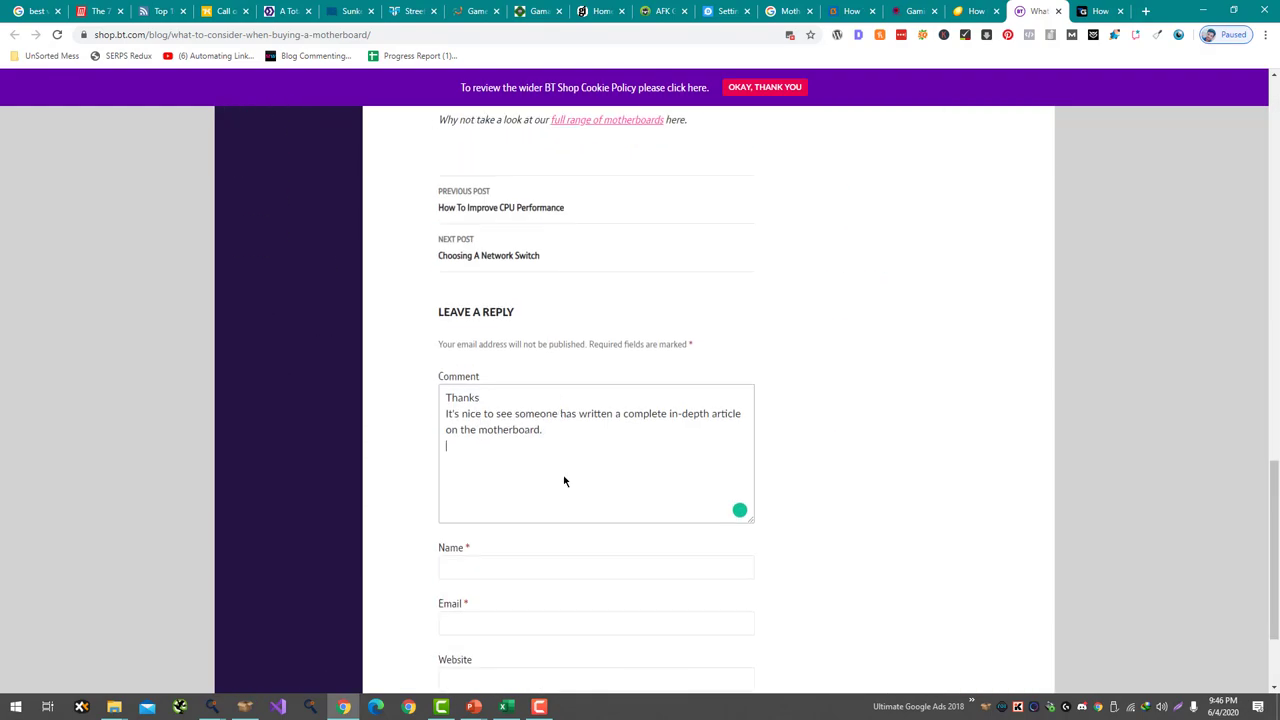
{"action": "scroll", "coordinate": [555, 460], "scroll_direction": "up", "scroll_amount": 14}
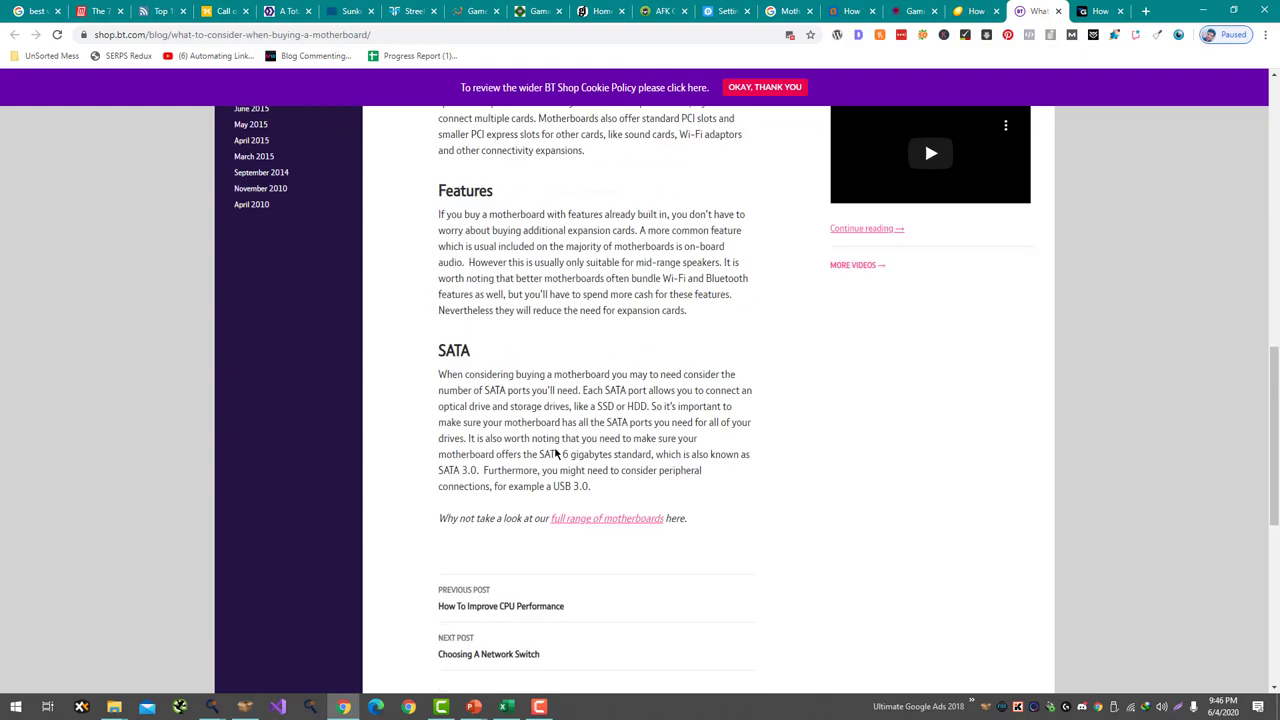
{"action": "scroll", "coordinate": [551, 449], "scroll_direction": "down", "scroll_amount": 12}
{"action": "left_click", "coordinate": [467, 514]}
{"action": "key", "text": "BackSpace"}
{"action": "key", "text": "BackSpace"}
{"action": "key", "text": "BackSpace"}
{"action": "key", "text": "BackSpace"}
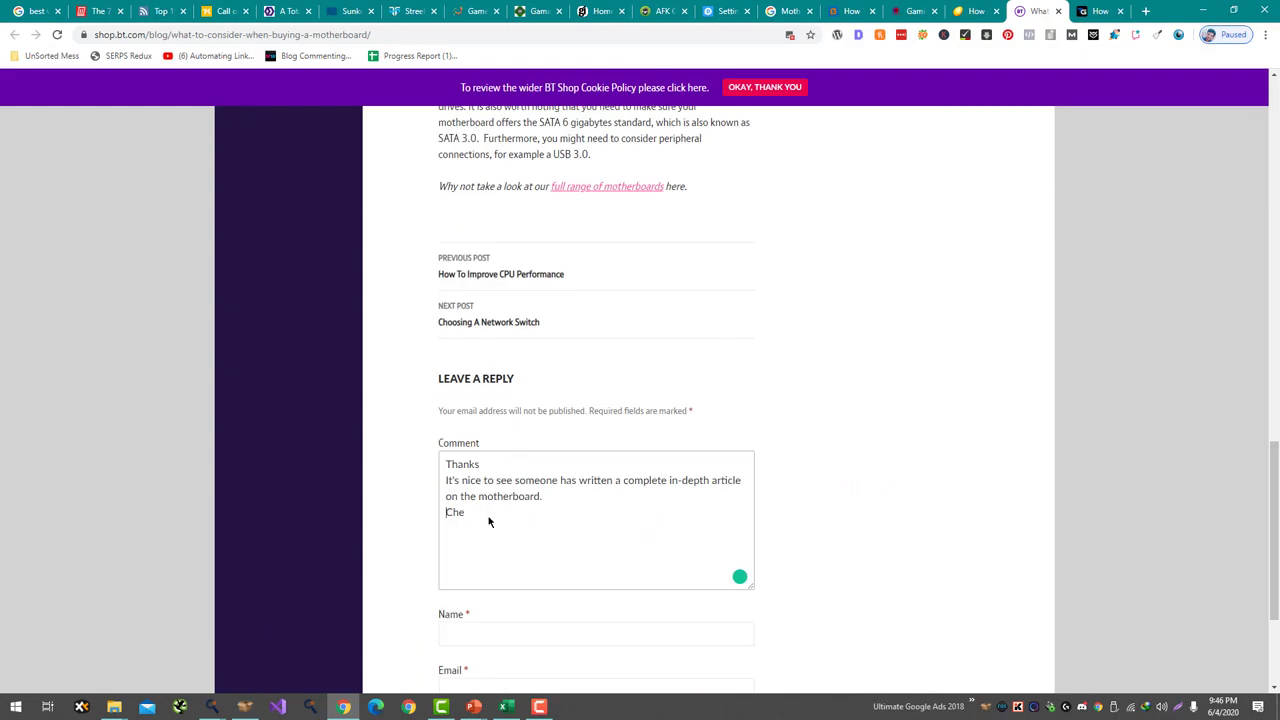
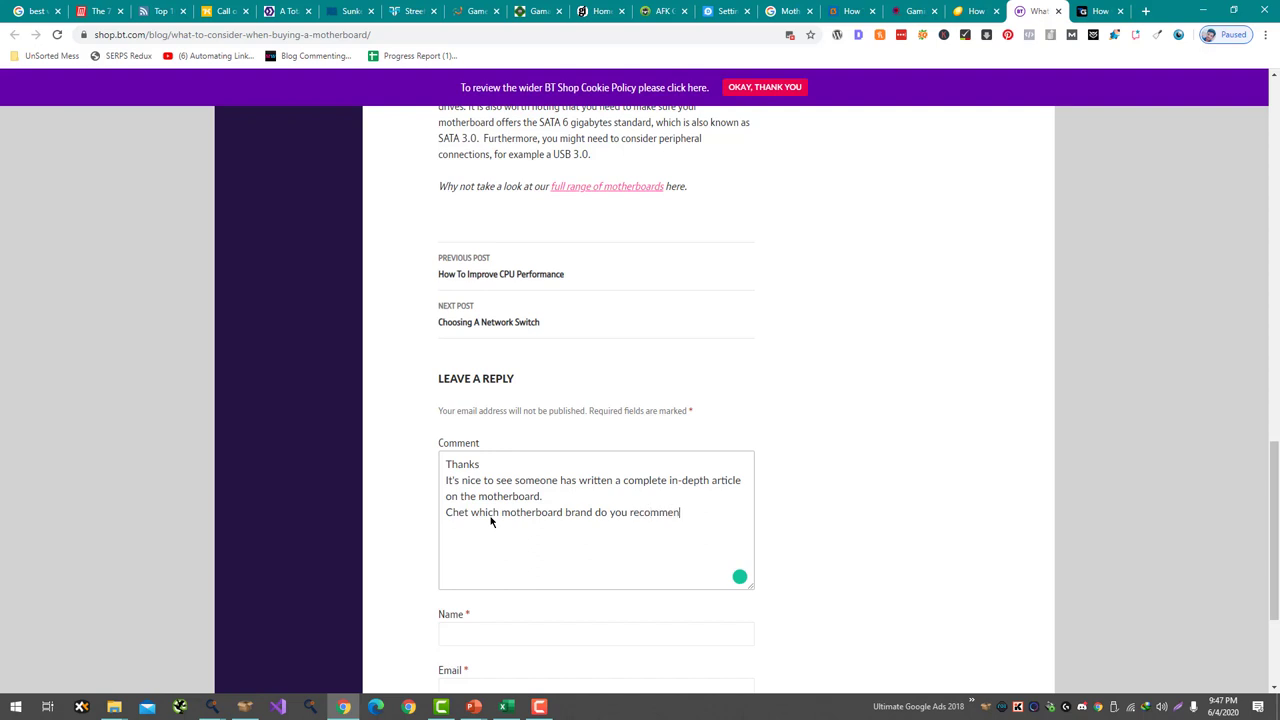
- End the BT blog motherboard comment with a question mark
{"action": "scroll", "coordinate": [490, 520], "scroll_direction": "up", "scroll_amount": 1}
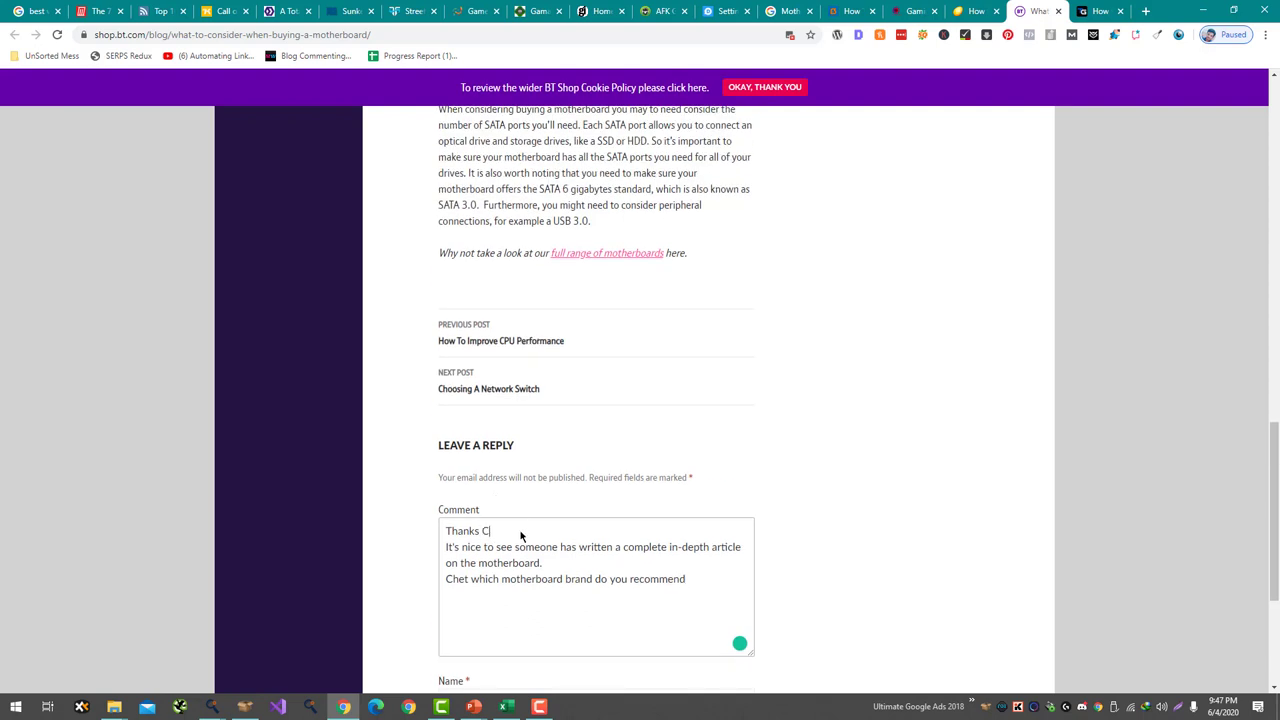
{"action": "type", "text": "?"}
{"action": "scroll", "coordinate": [534, 597], "scroll_direction": "down", "scroll_amount": 3}
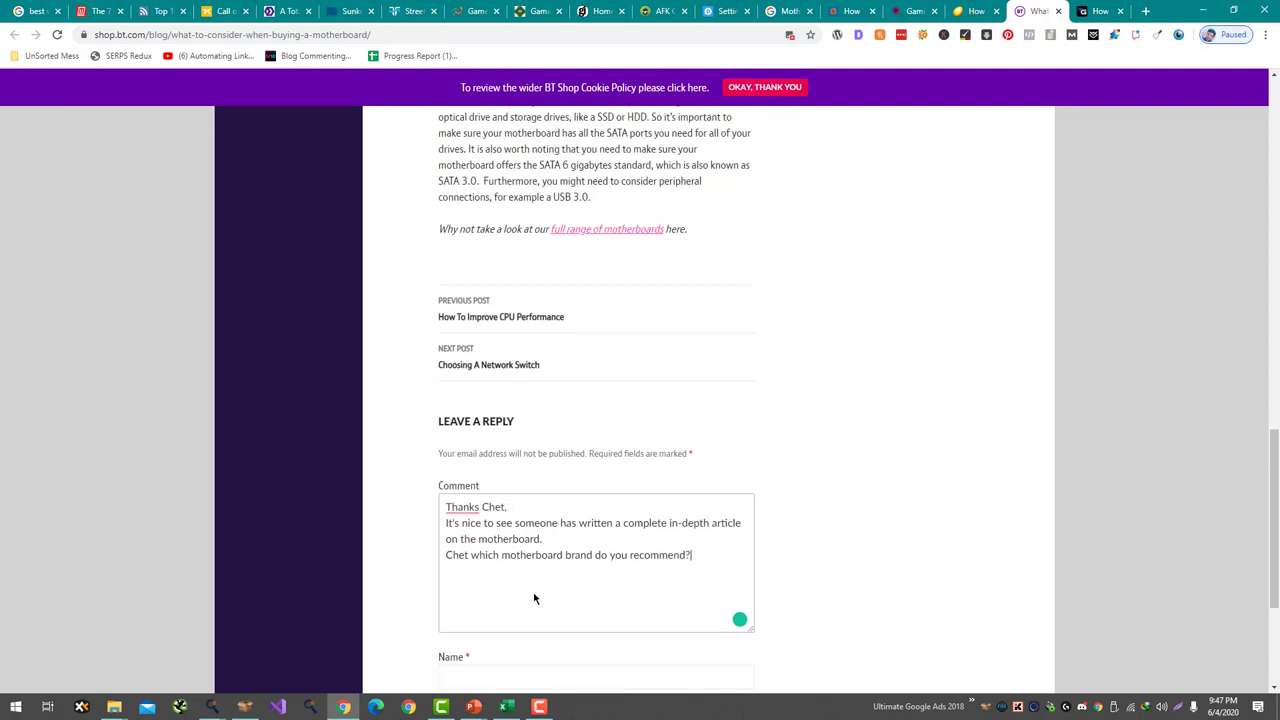
- Fill the comment form's Name and Email fields with the commenter's name and e-mail address
{"action": "left_click", "coordinate": [515, 428]}
{"action": "key", "text": "Tab"}
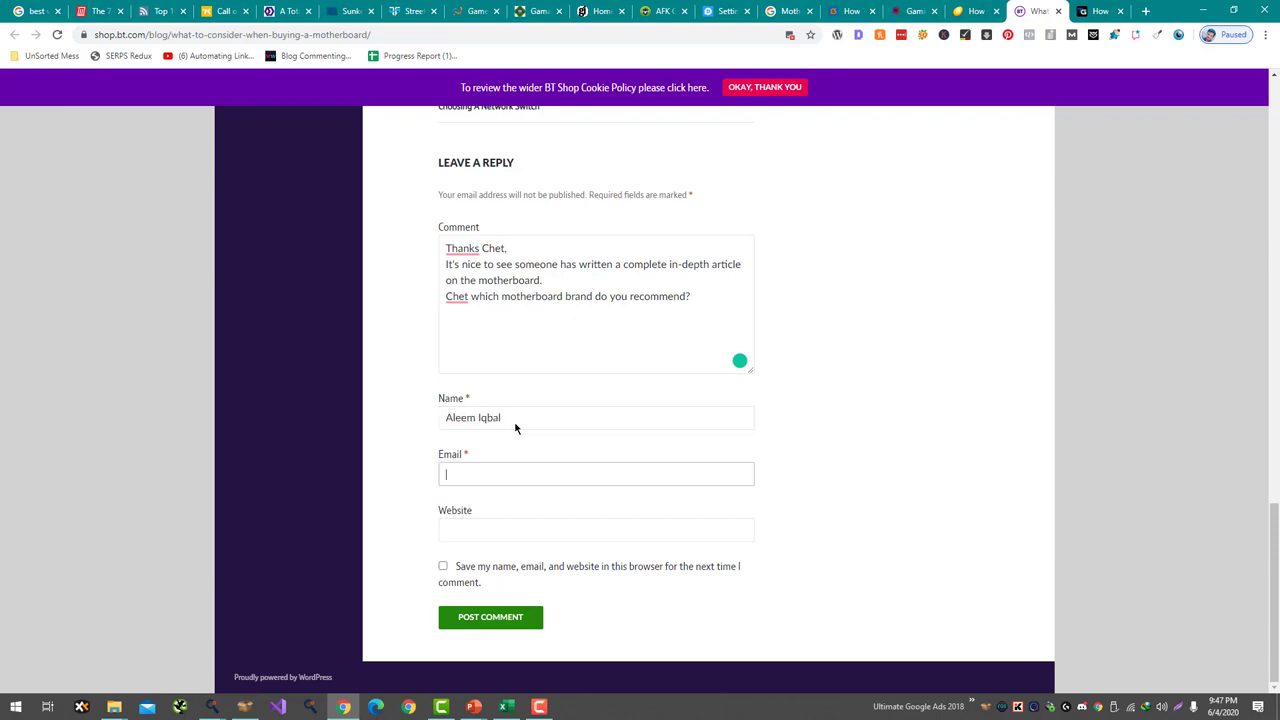
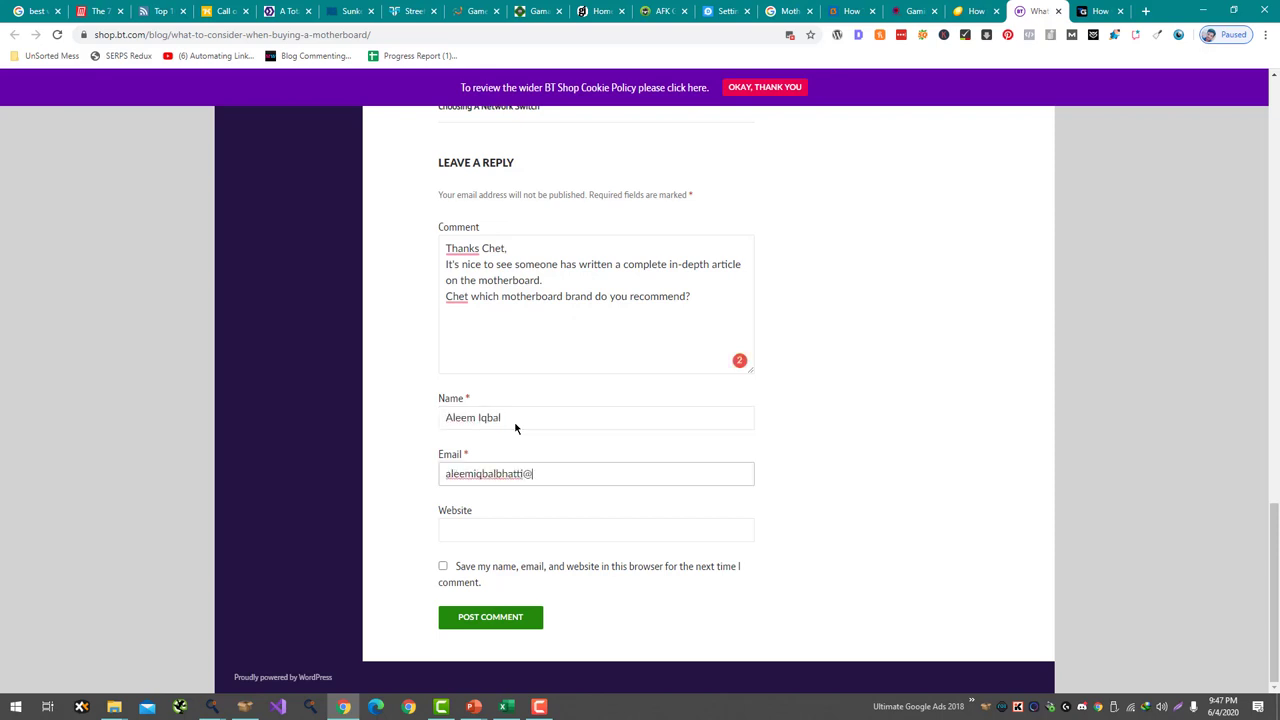
{"action": "key", "text": "Tab"}
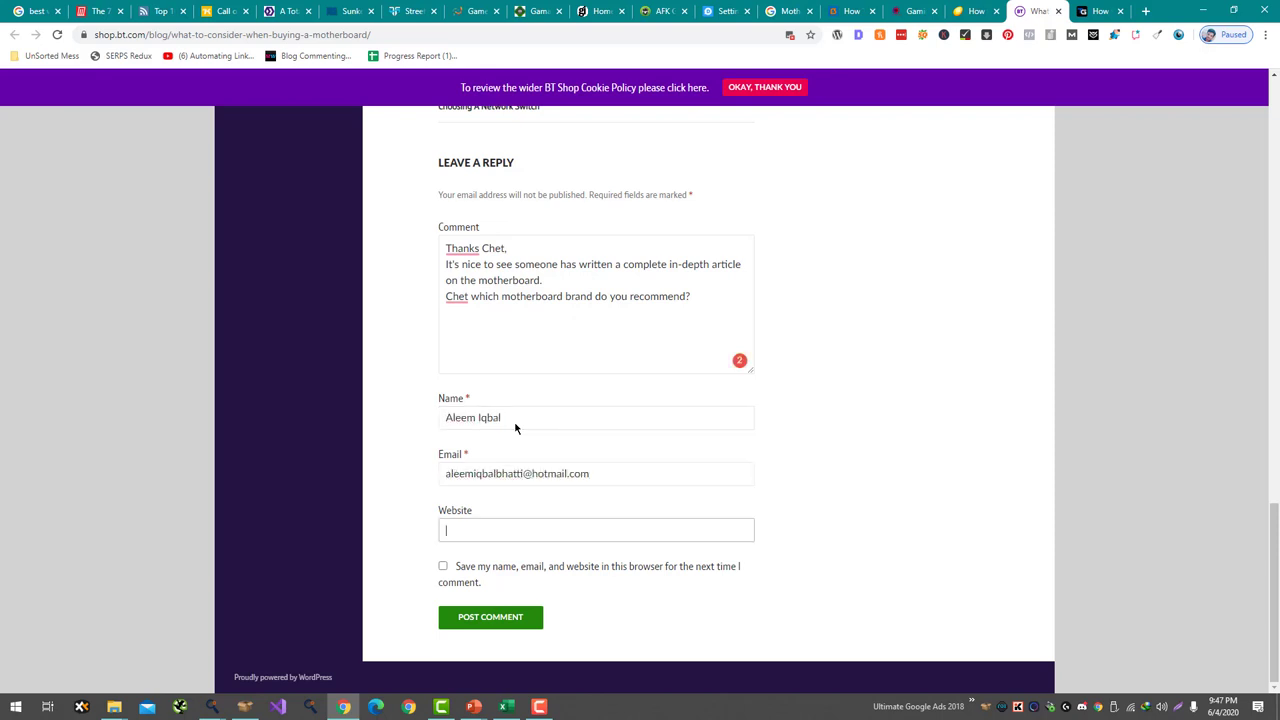
{"action": "left_click", "coordinate": [900, 11]}
{"action": "left_click", "coordinate": [1032, 11]}
{"action": "type", "text": "https://www.gamingdairy.com/"}
{"action": "left_click", "coordinate": [522, 622]}
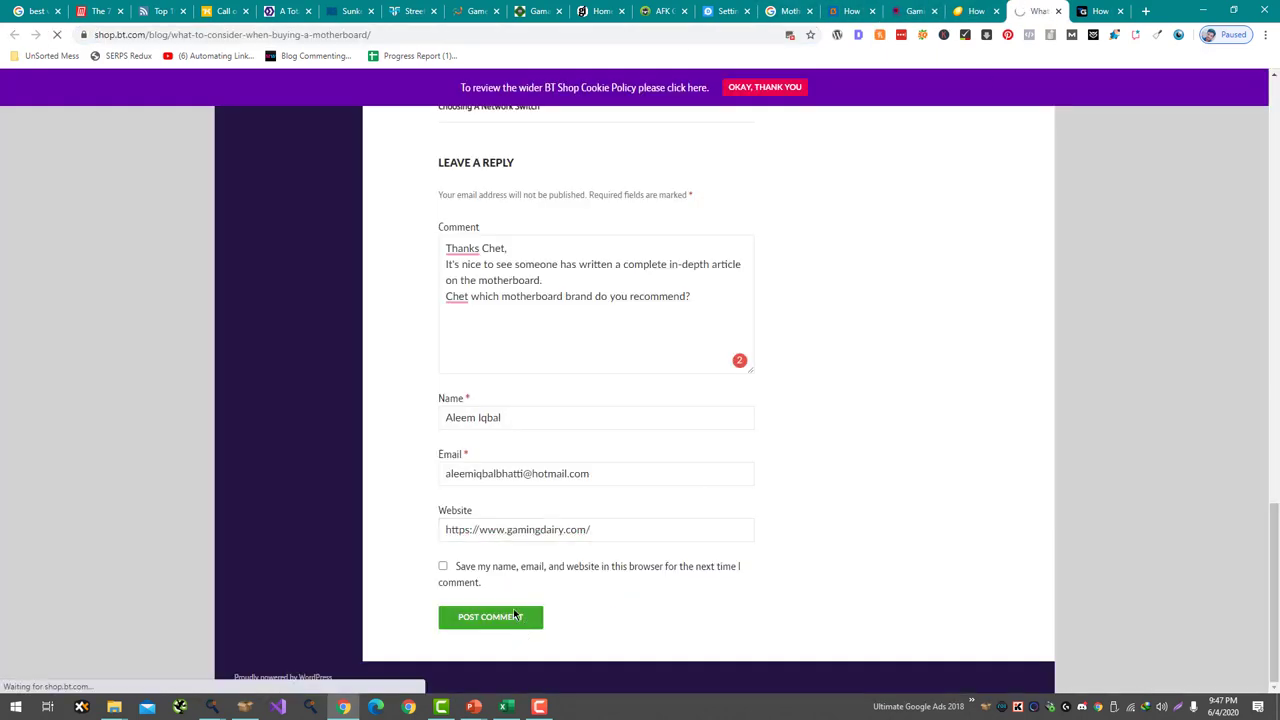
- Switch to the techguided motherboard article and scroll to its comment form
{"action": "left_click", "coordinate": [1098, 11]}
{"action": "scroll", "coordinate": [620, 423], "scroll_direction": "down", "scroll_amount": 20}
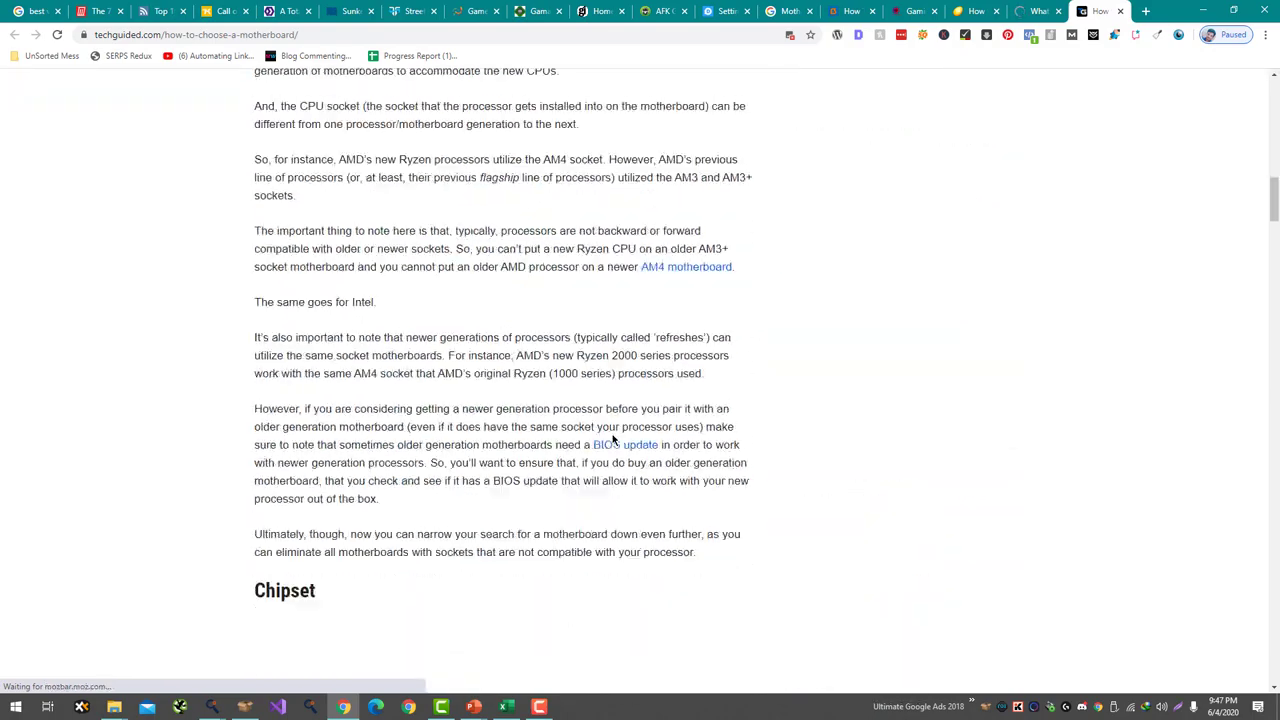
{"action": "scroll", "coordinate": [613, 441], "scroll_direction": "down", "scroll_amount": 20}
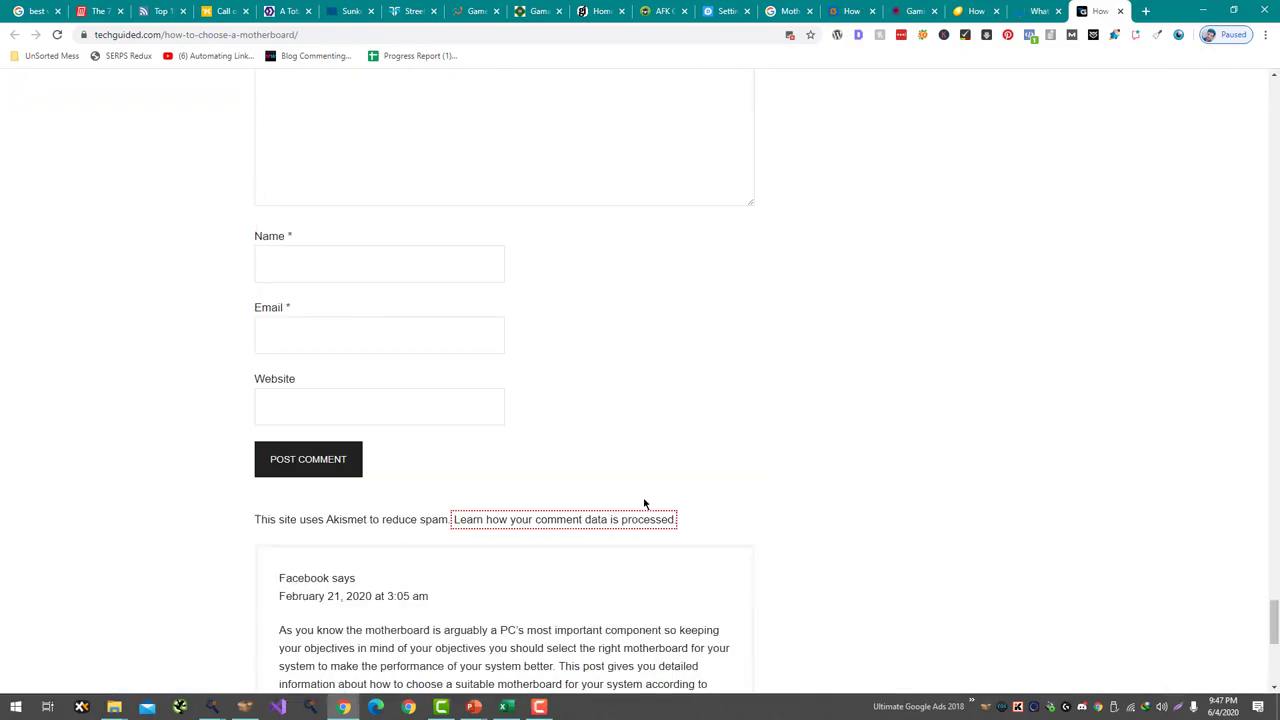
{"action": "scroll", "coordinate": [643, 503], "scroll_direction": "up", "scroll_amount": 3}
- Write a comment praising the author's awesome work and saying it will help in selecting a motherboard
{"action": "left_click", "coordinate": [505, 494]}
{"action": "scroll", "coordinate": [846, 471], "scroll_direction": "up", "scroll_amount": 20}
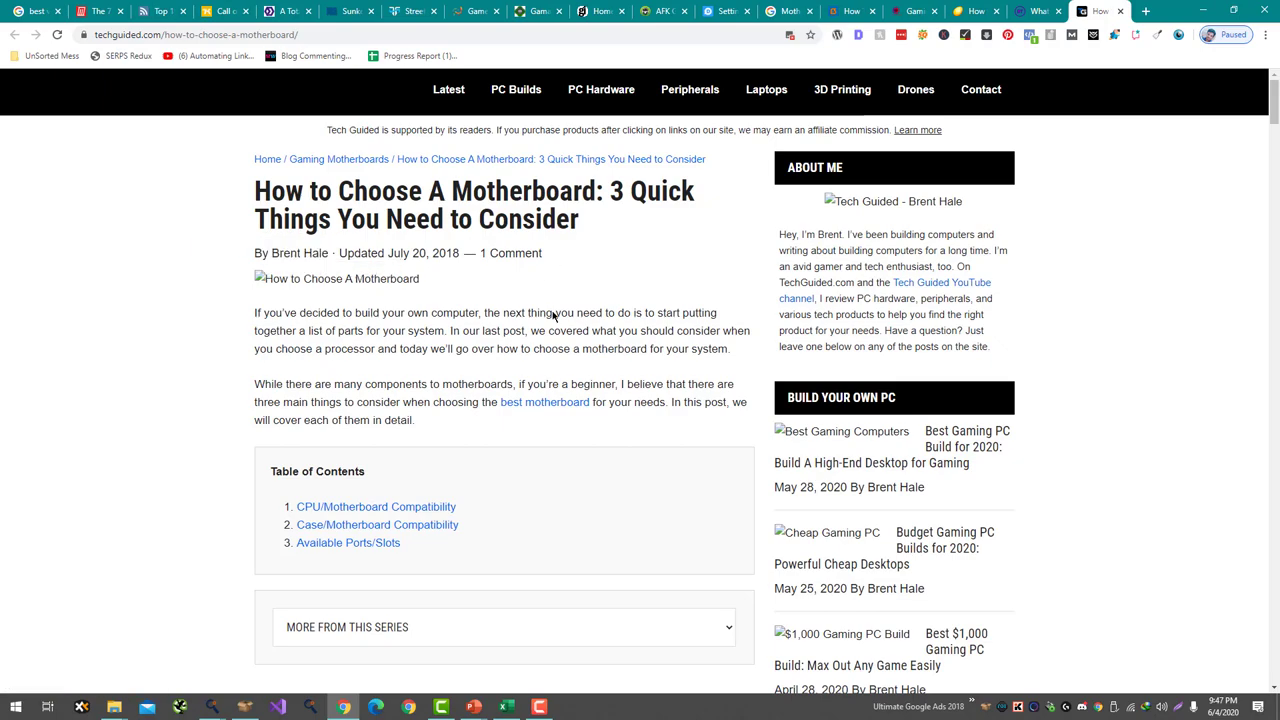
{"action": "scroll", "coordinate": [580, 483], "scroll_direction": "down", "scroll_amount": 15}
{"action": "scroll", "coordinate": [583, 540], "scroll_direction": "down", "scroll_amount": 15}
{"action": "scroll", "coordinate": [470, 204], "scroll_direction": "up", "scroll_amount": 10}
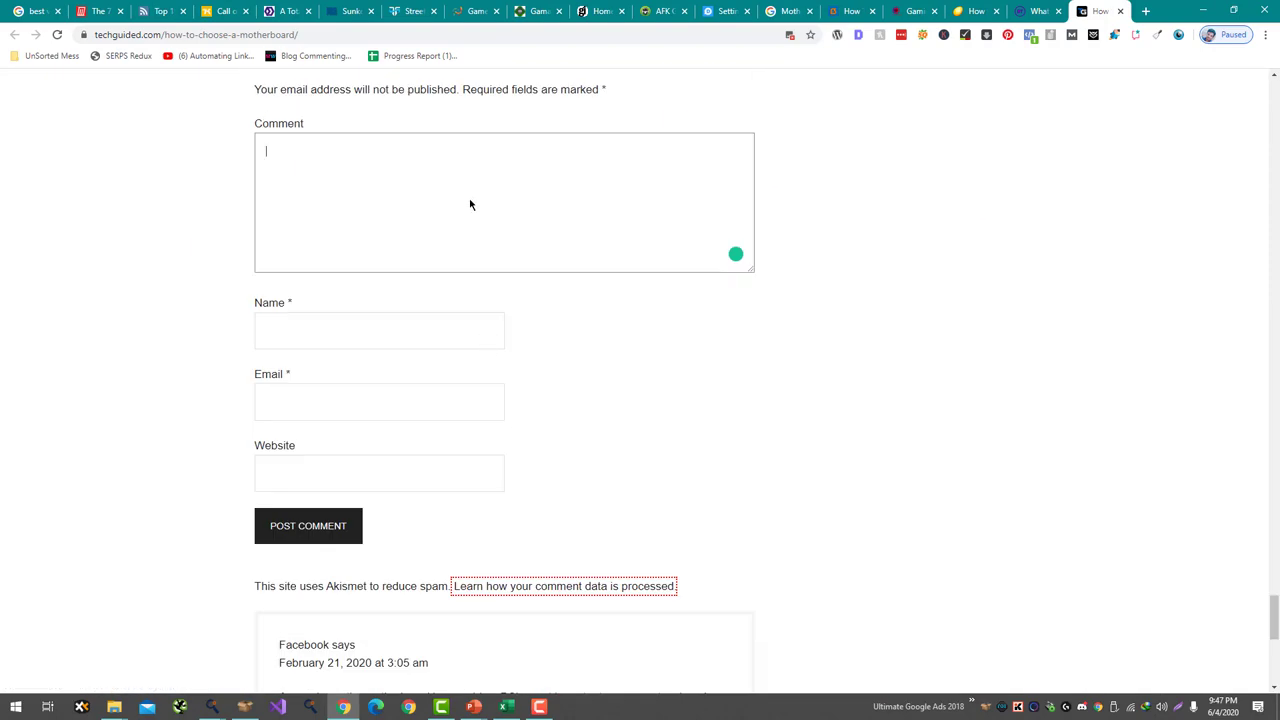
{"action": "key", "text": "ctrl+a"}
{"action": "key", "text": "ctrl+a"}
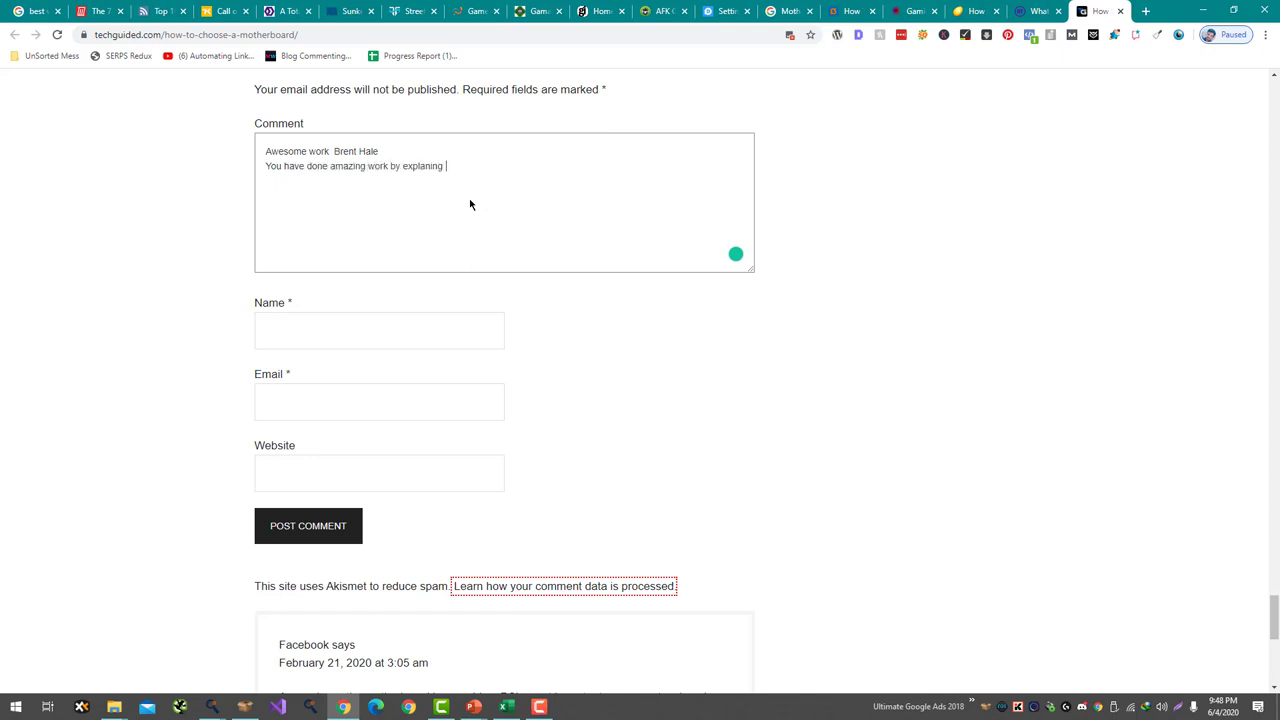
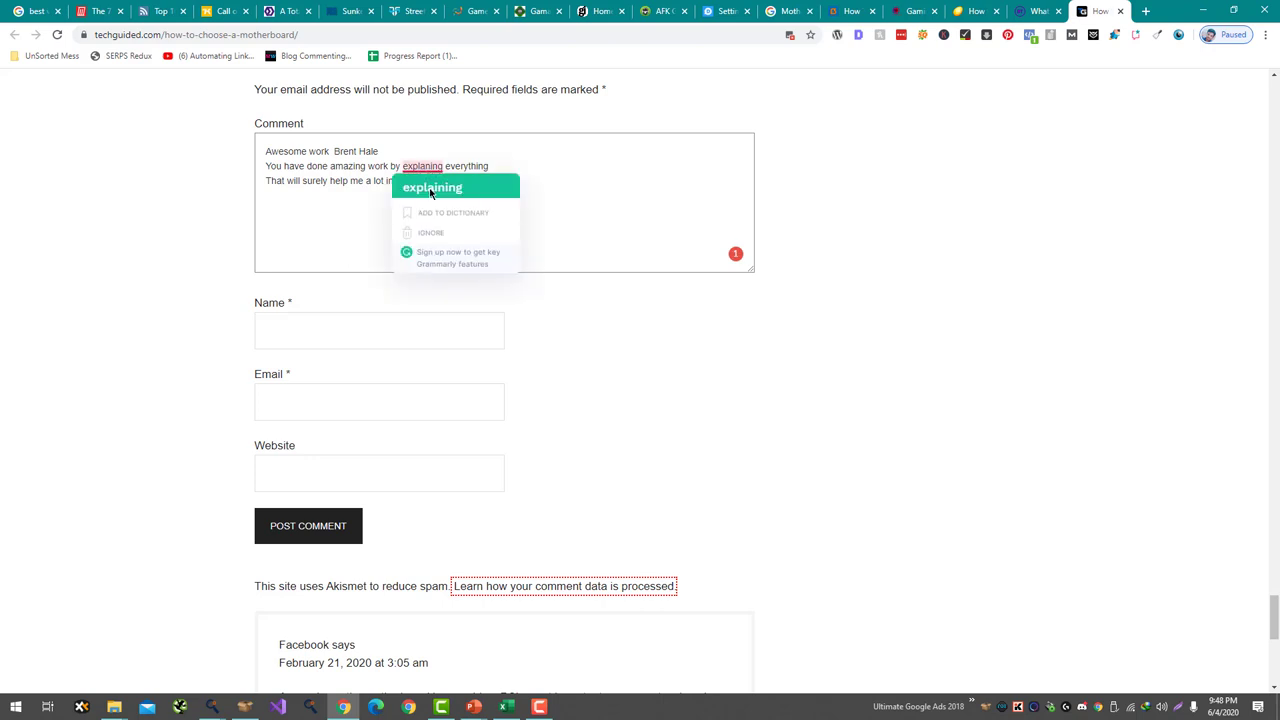
- Correct 'explaning' to 'explaining' and fill in the commenter's name and e-mail address
{"action": "left_click", "coordinate": [430, 186]}
{"action": "left_click", "coordinate": [344, 343]}
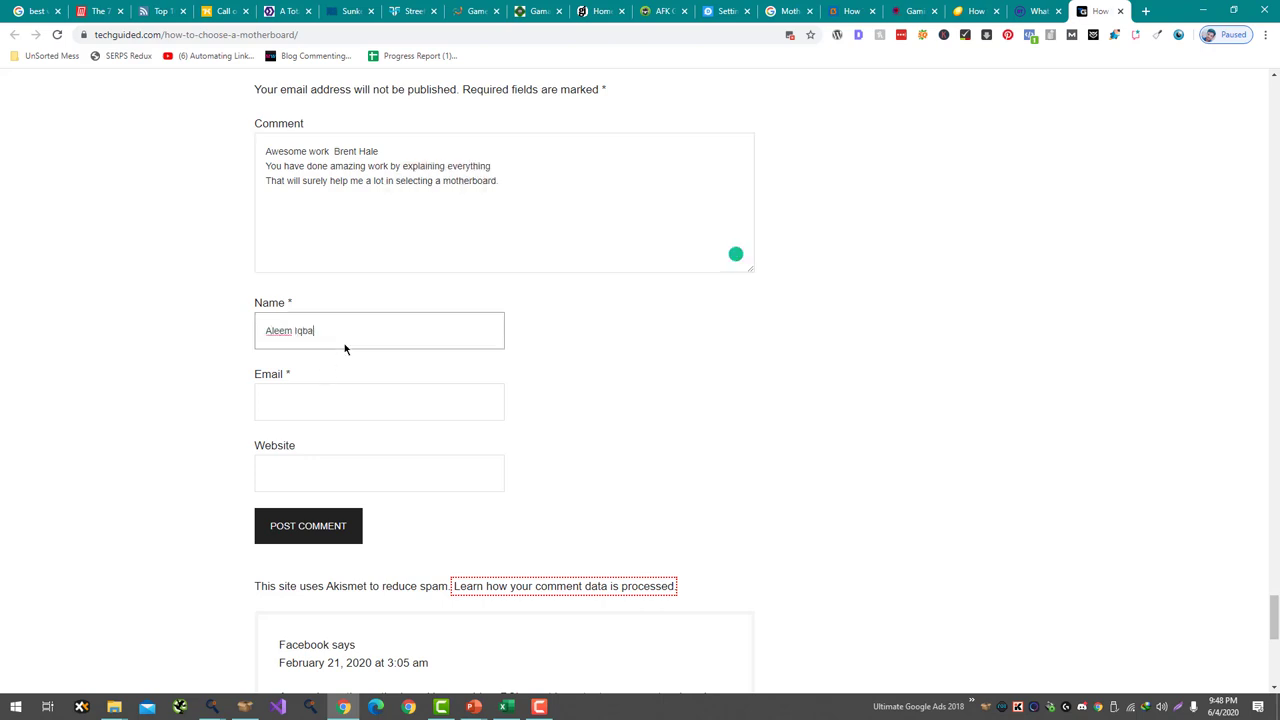
{"action": "key", "text": "Tab"}
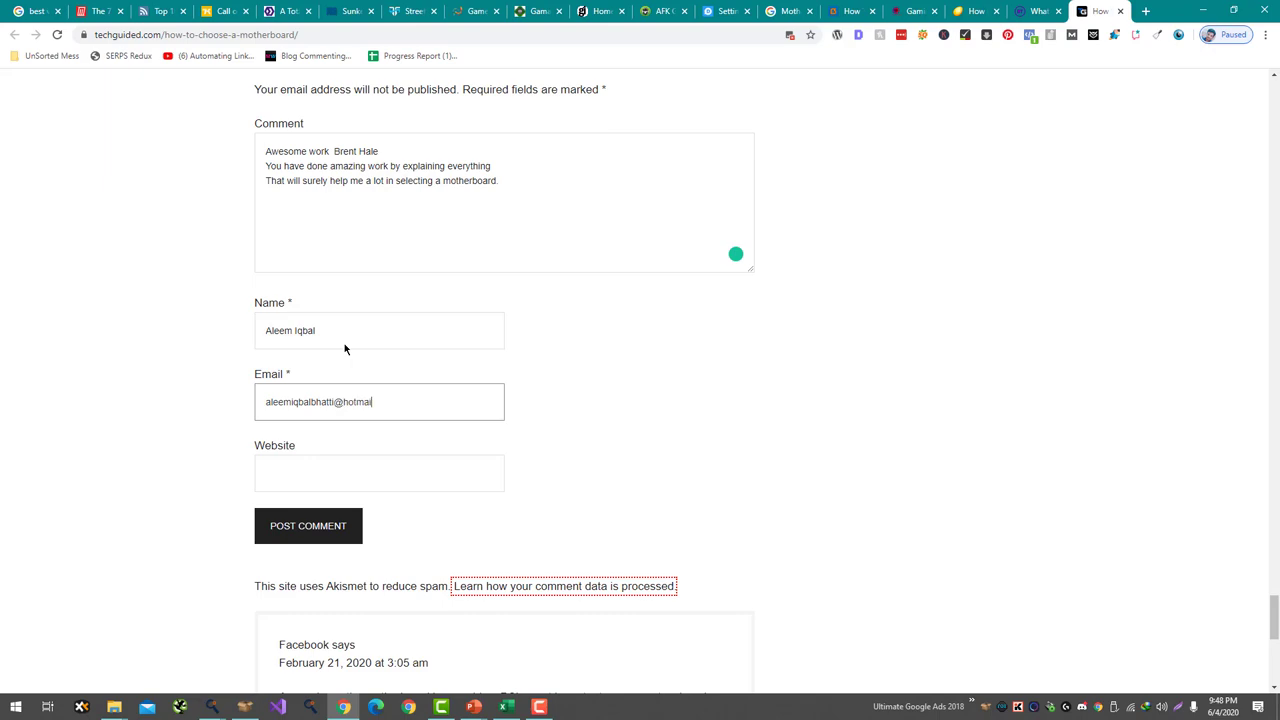
{"action": "key", "text": "Tab"}
- Copy the gamingdairy.com address into the Website field and post the comment
{"action": "left_click", "coordinate": [926, 10]}
{"action": "left_click_drag", "start_coordinate": [928, 8], "coordinate": [1040, 10]}
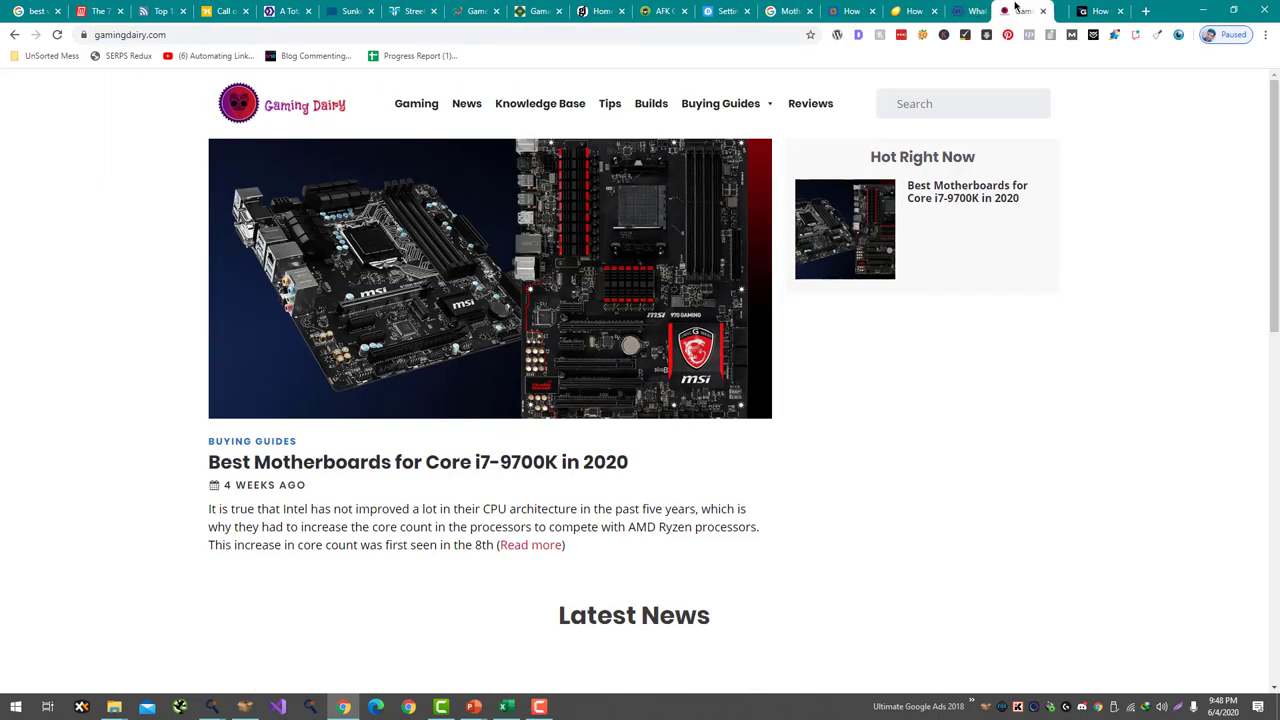
{"action": "key", "text": "ctrl+c"}
{"action": "left_click", "coordinate": [1100, 10]}
{"action": "key", "text": "ctrl+v"}
{"action": "left_click", "coordinate": [301, 532]}
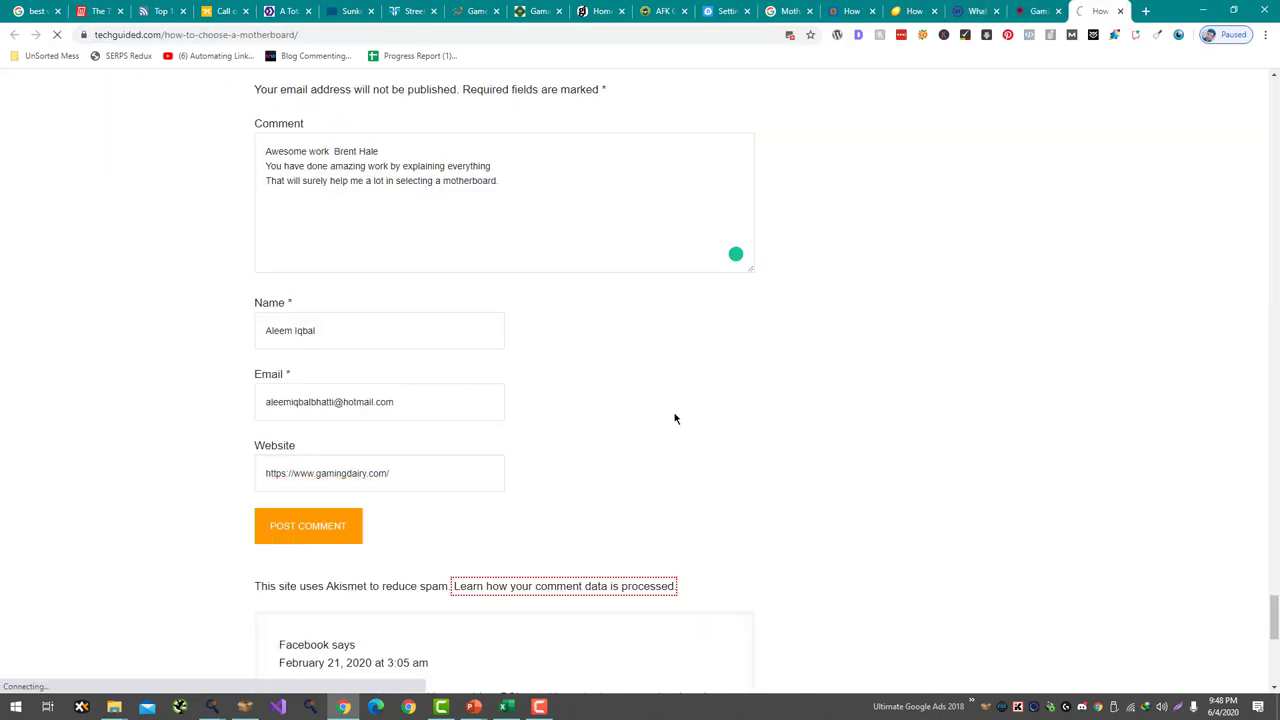
- Confirm the comment awaits moderation and close the techguided tab
{"action": "scroll", "coordinate": [675, 418], "scroll_direction": "down", "scroll_amount": 3}
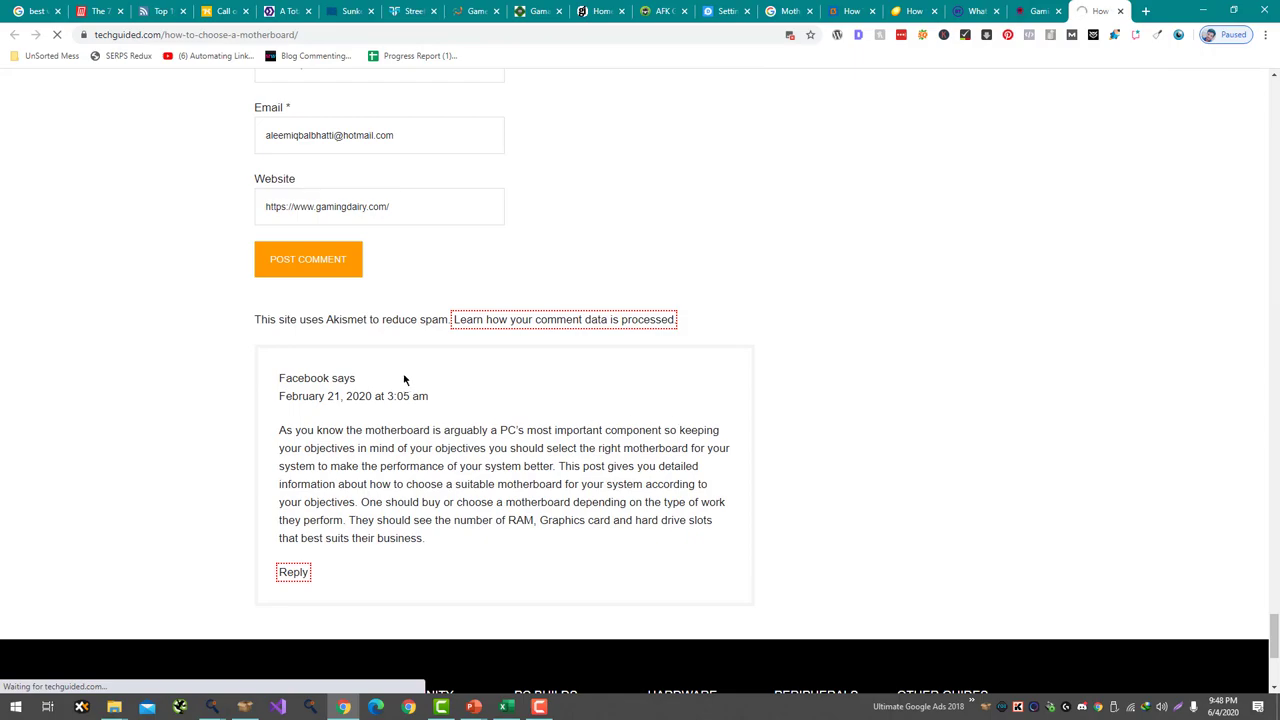
{"action": "scroll", "coordinate": [404, 378], "scroll_direction": "up", "scroll_amount": 10}
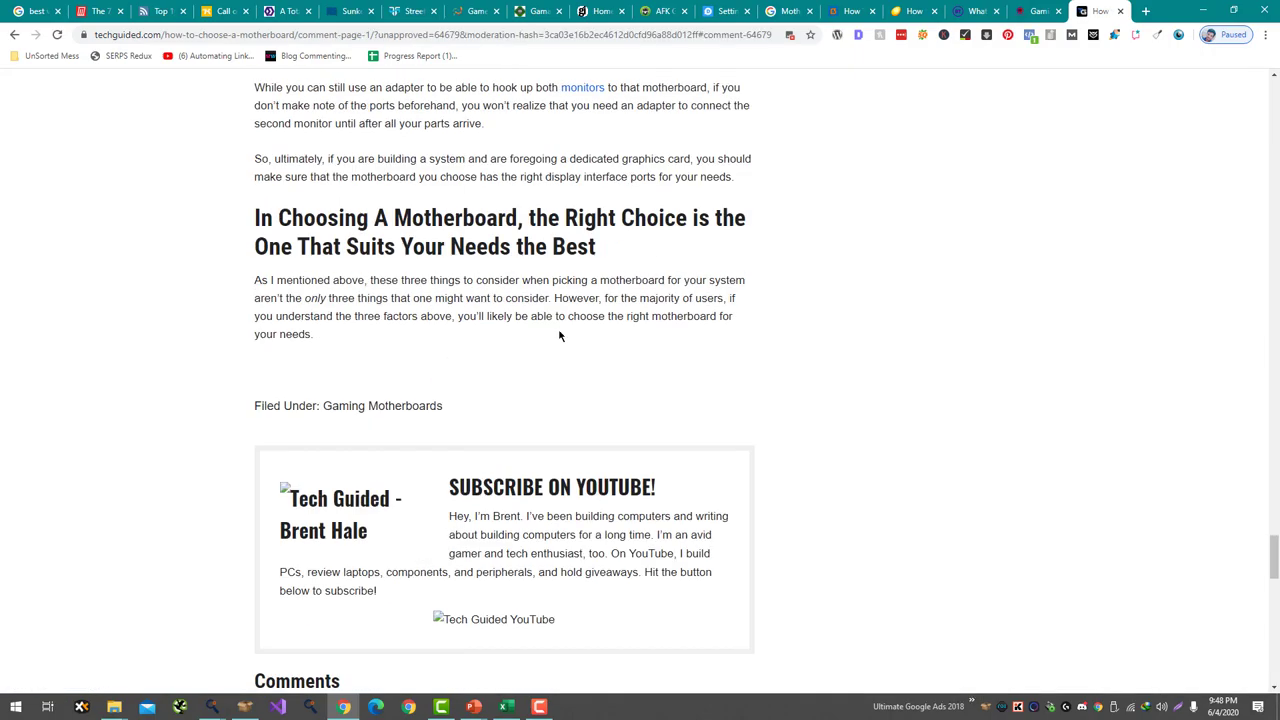
{"action": "scroll", "coordinate": [323, 423], "scroll_direction": "down", "scroll_amount": 8}
{"action": "scroll", "coordinate": [935, 157], "scroll_direction": "up", "scroll_amount": 20}
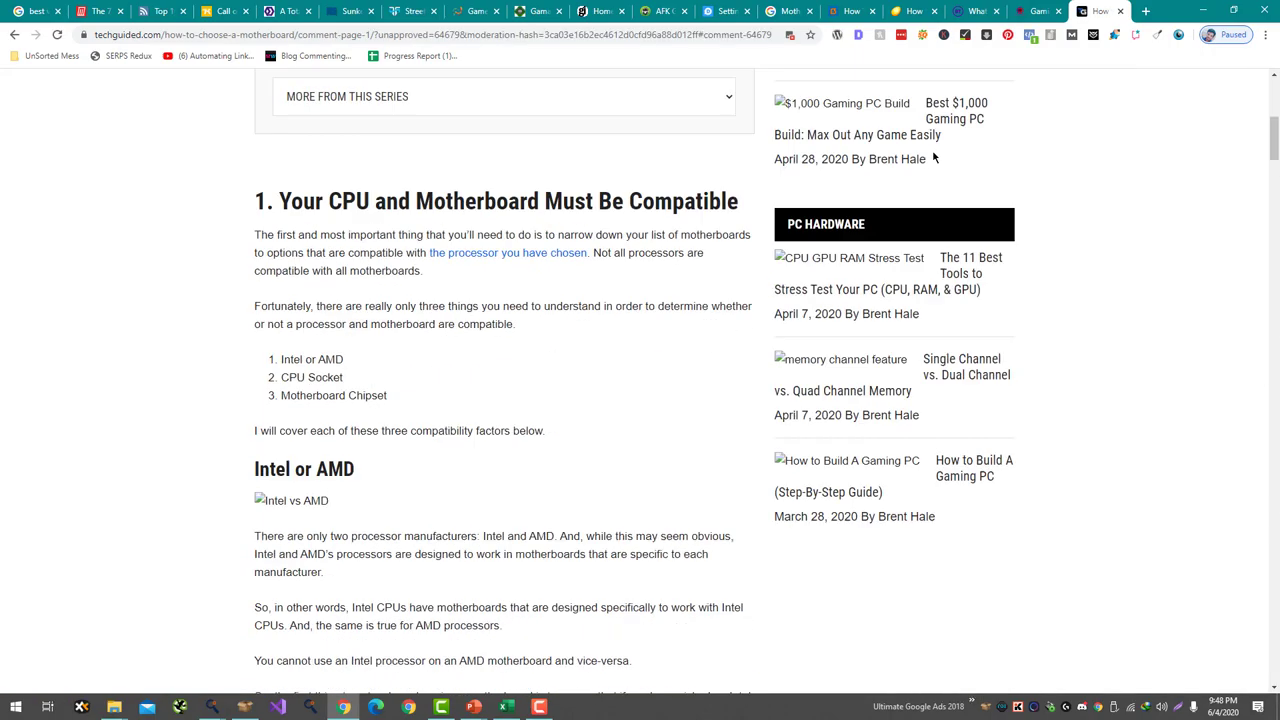
{"action": "scroll", "coordinate": [935, 157], "scroll_direction": "up", "scroll_amount": 5}
{"action": "key", "text": "ctrl+w"}
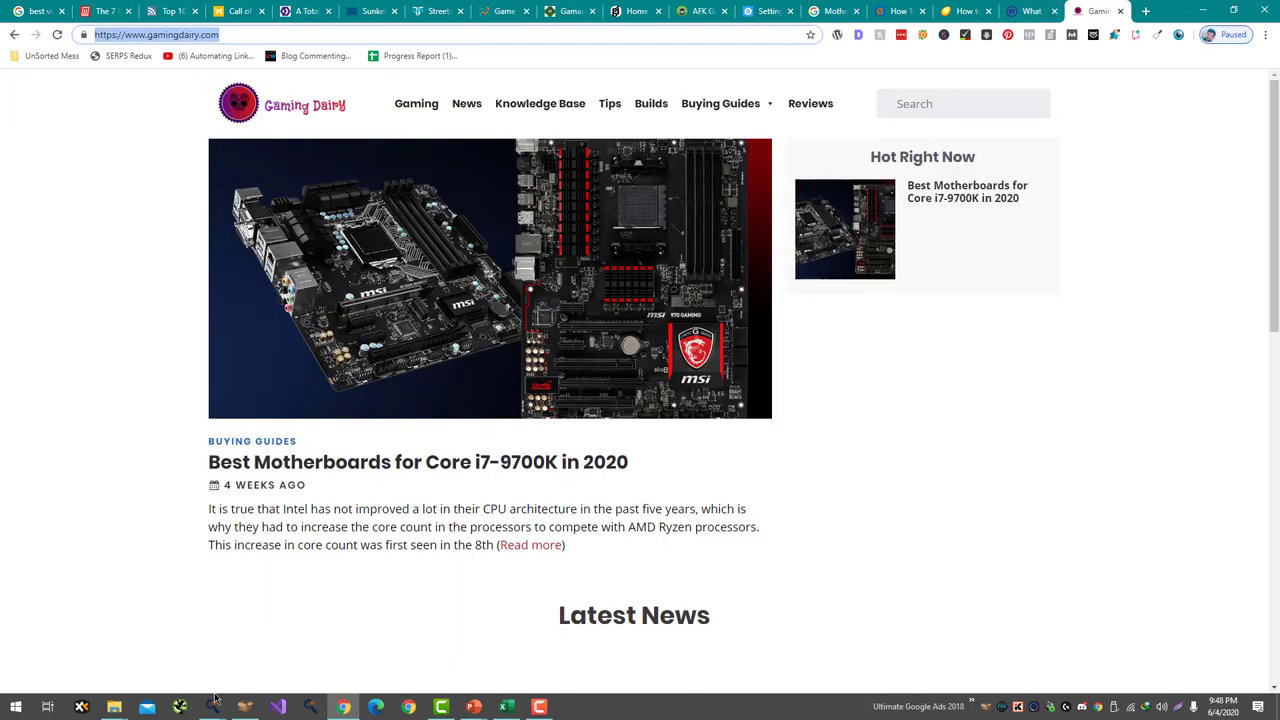
- Open the Link Building Opportunities Finder from the Universal SEO Tool
{"action": "mouse_move", "coordinate": [214, 703]}
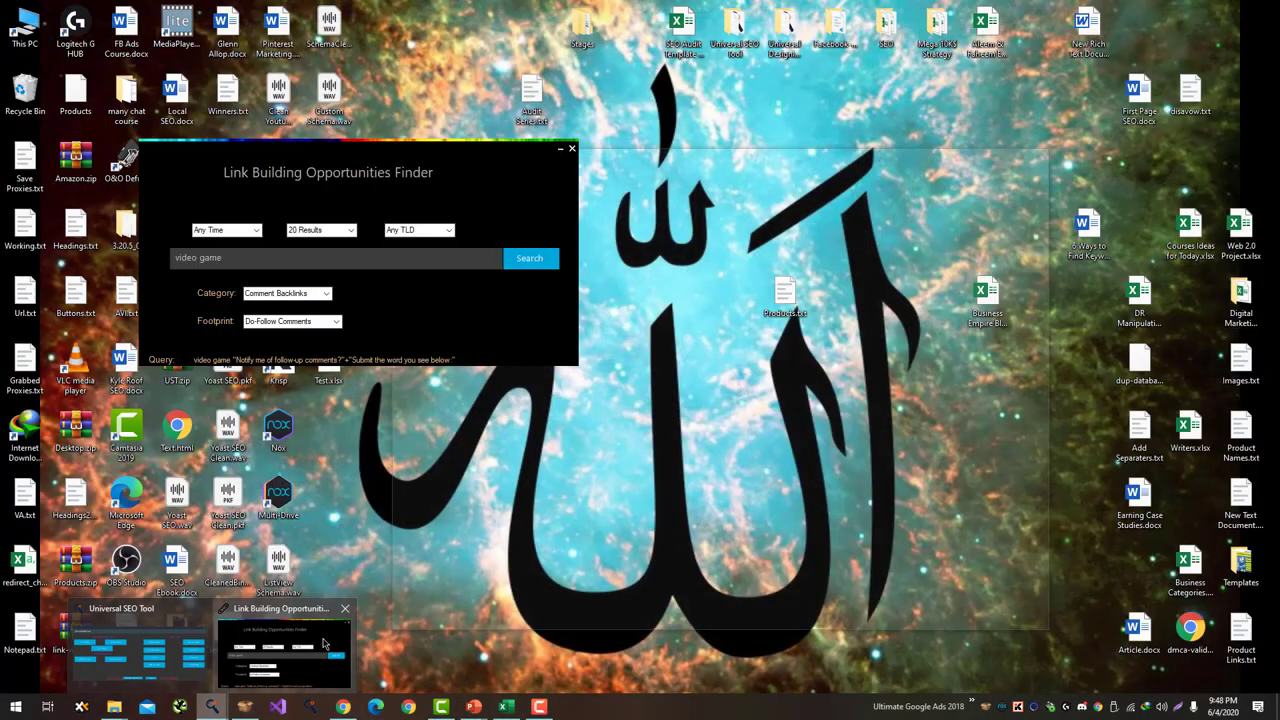
{"action": "left_click", "coordinate": [323, 645]}
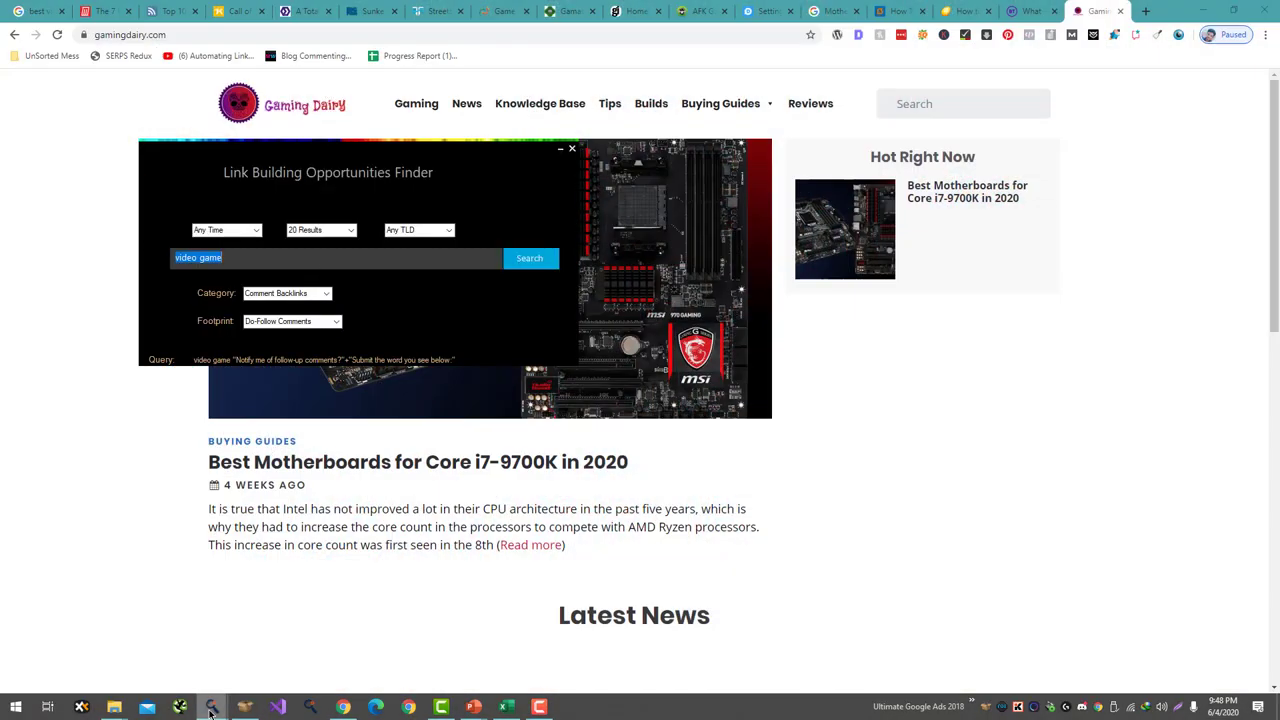
{"action": "mouse_move", "coordinate": [212, 711]}
{"action": "left_click", "coordinate": [137, 643]}
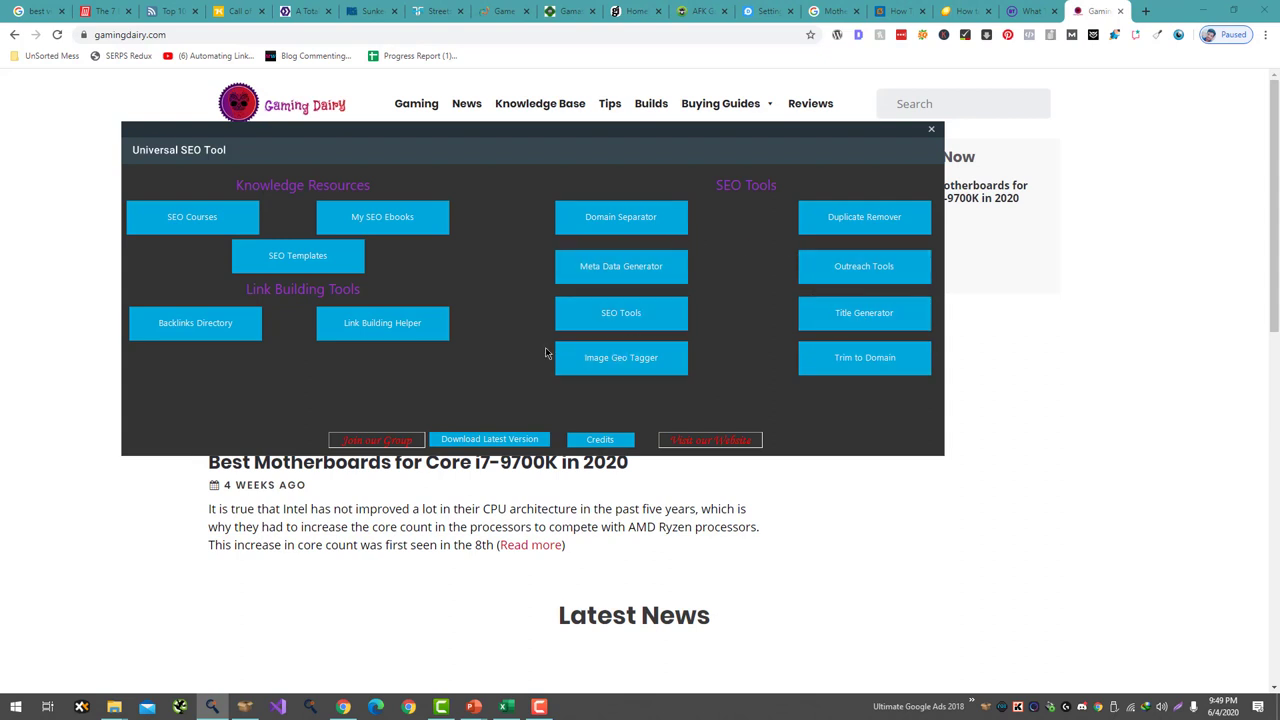
{"action": "left_click", "coordinate": [380, 324]}
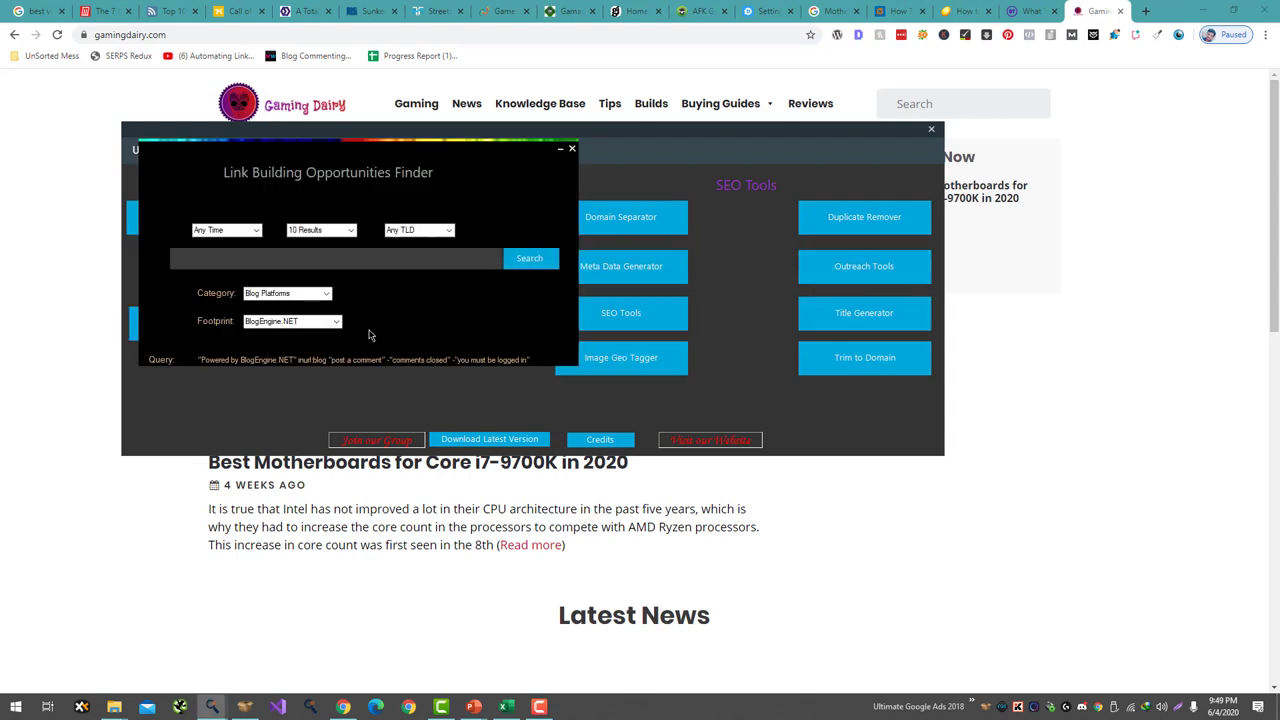
- Set the time range to Any Time, category Comment Backlinks, footprint Do-Follow Comments
{"action": "left_click", "coordinate": [257, 231]}
{"action": "left_click", "coordinate": [257, 231]}
{"action": "left_click", "coordinate": [326, 293]}
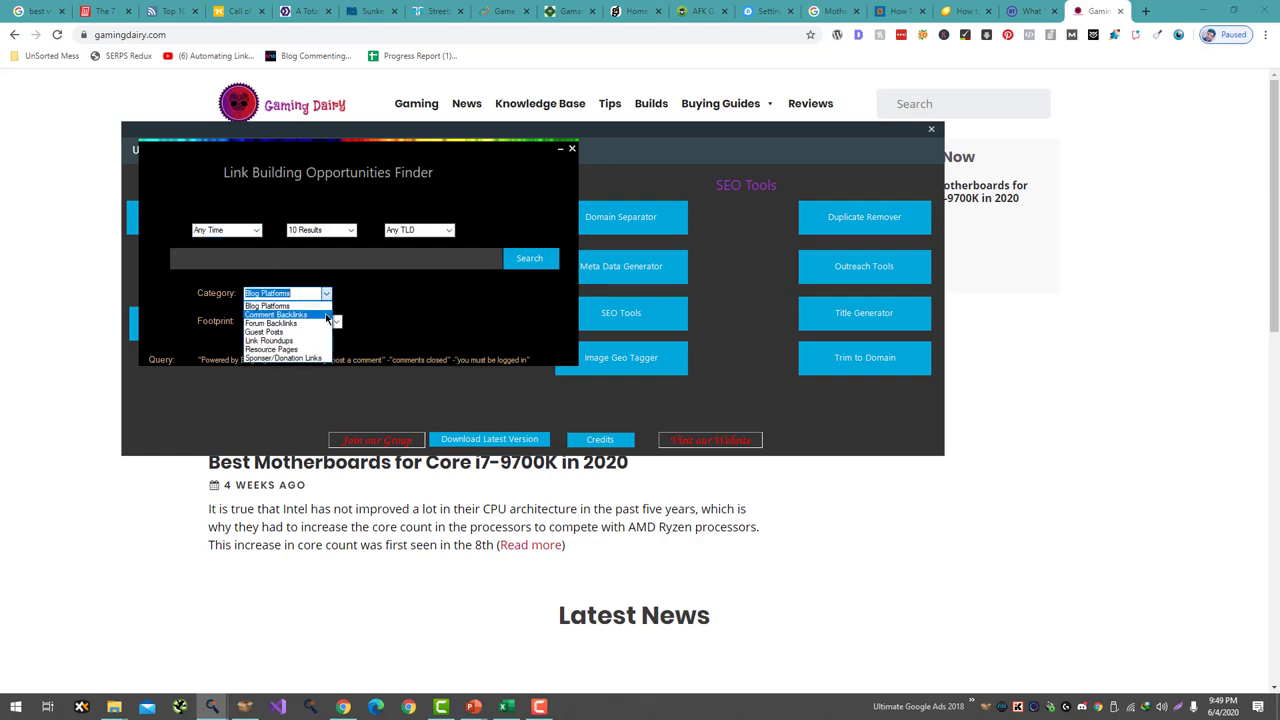
{"action": "left_click", "coordinate": [326, 315]}
{"action": "left_click", "coordinate": [336, 321]}
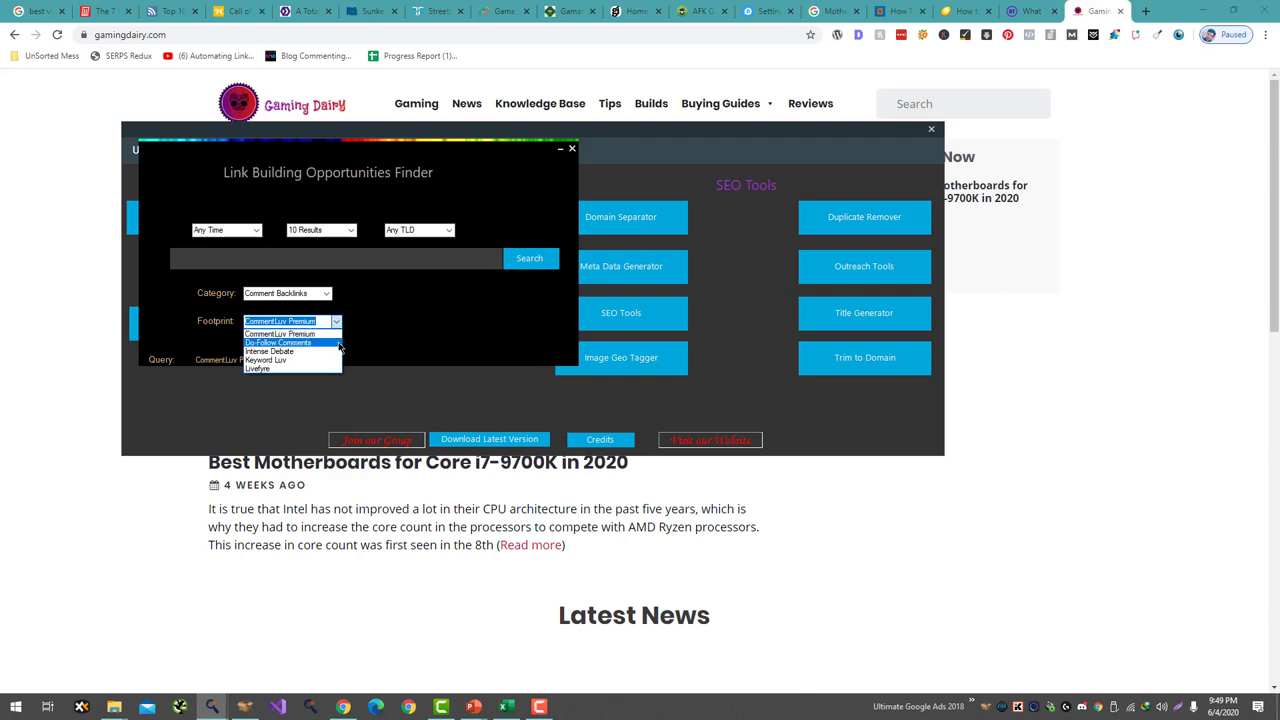
{"action": "left_click", "coordinate": [339, 343]}
{"action": "left_click", "coordinate": [42, 353]}
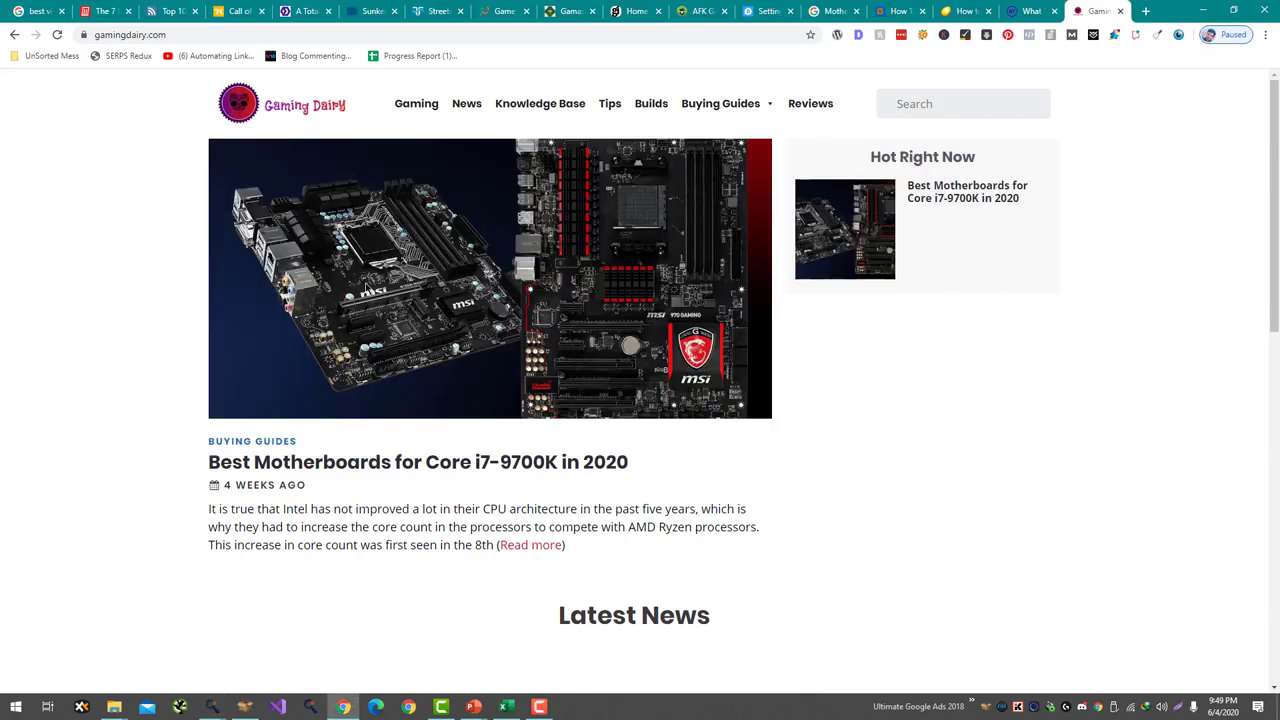
- Replace the keyword with motherboard and run the backlink search
{"action": "key", "text": "alt+Tab"}
{"action": "key", "text": "alt+Tab"}
{"action": "key", "text": "alt+Tab"}
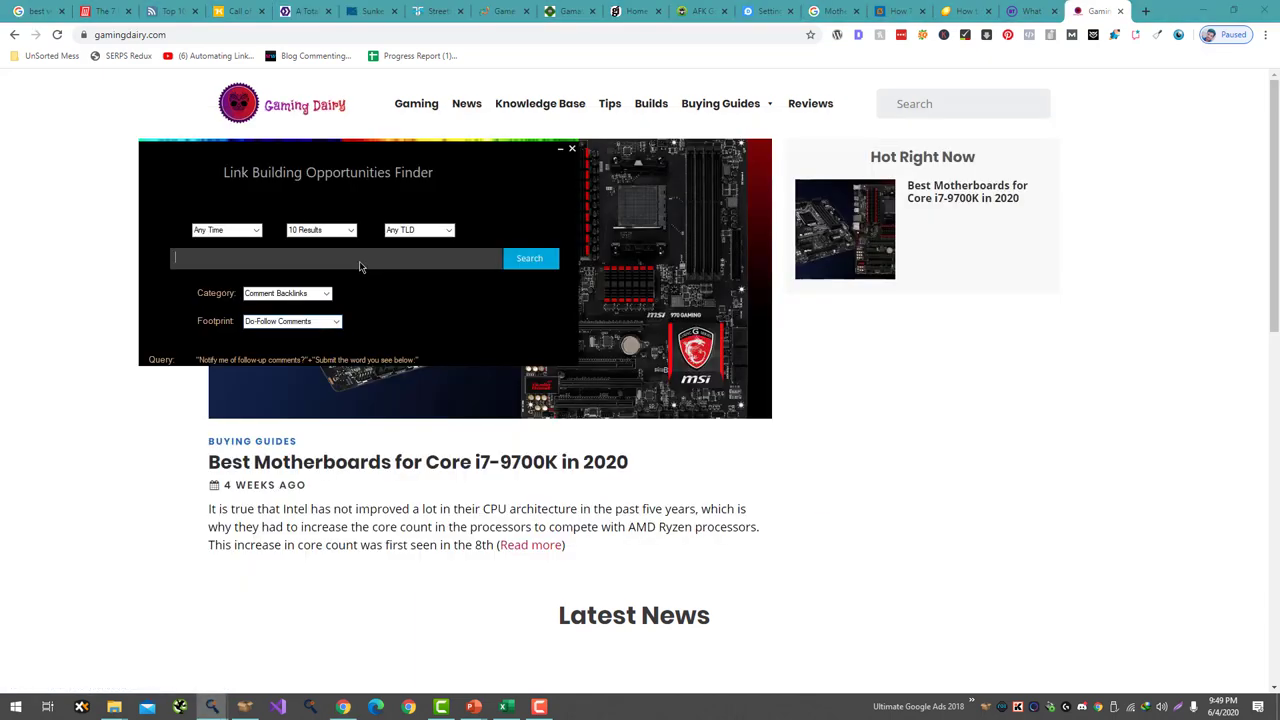
{"action": "type", "text": "mother"}
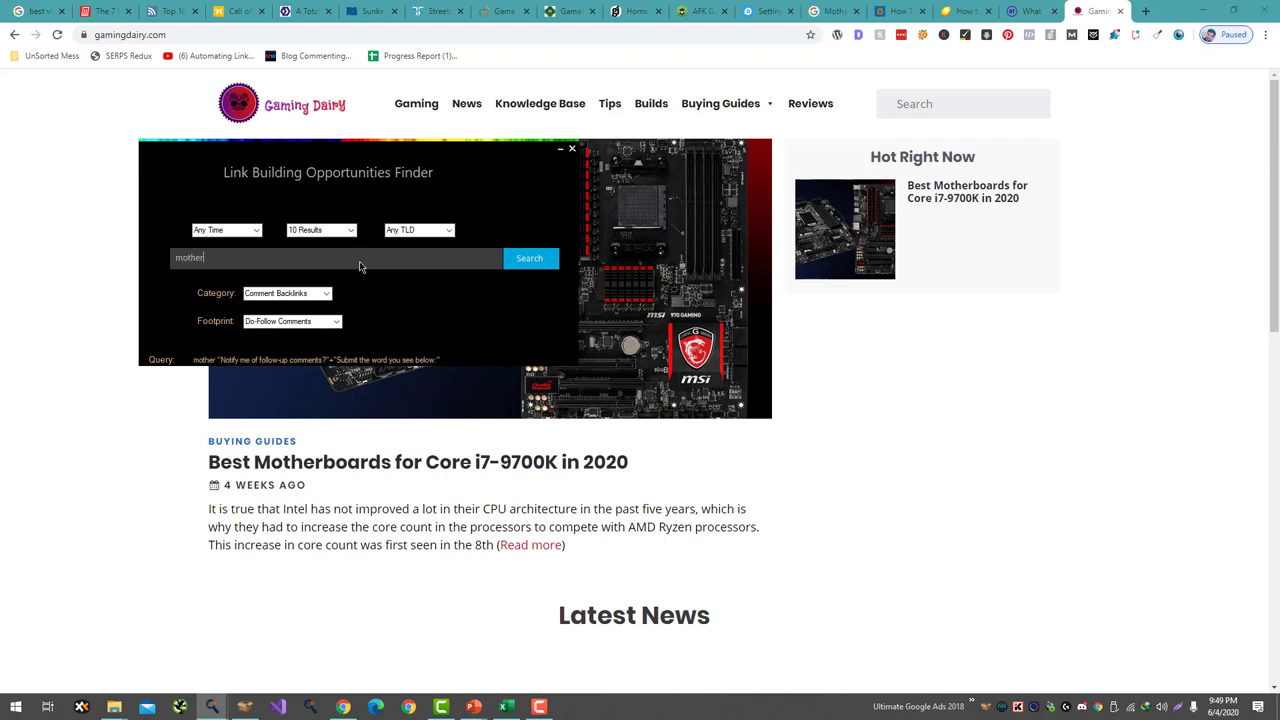
{"action": "key", "text": "Return"}
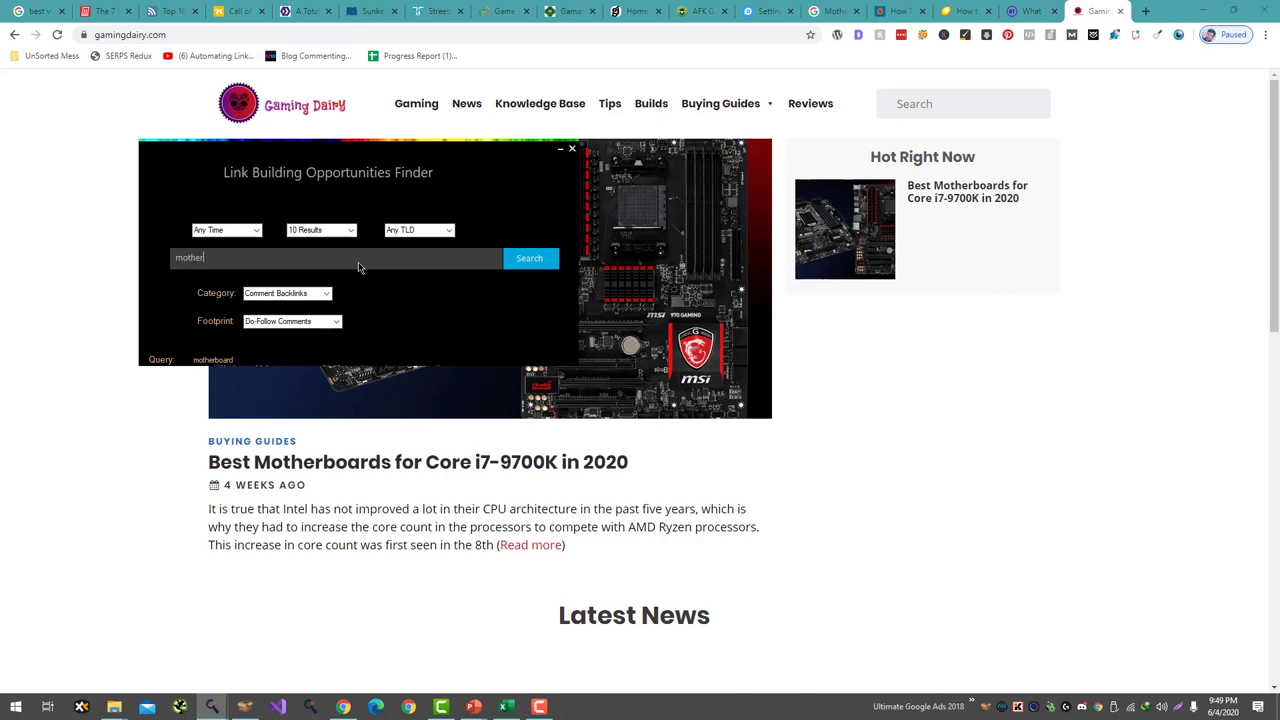
{"action": "key", "text": "ctrl+a"}
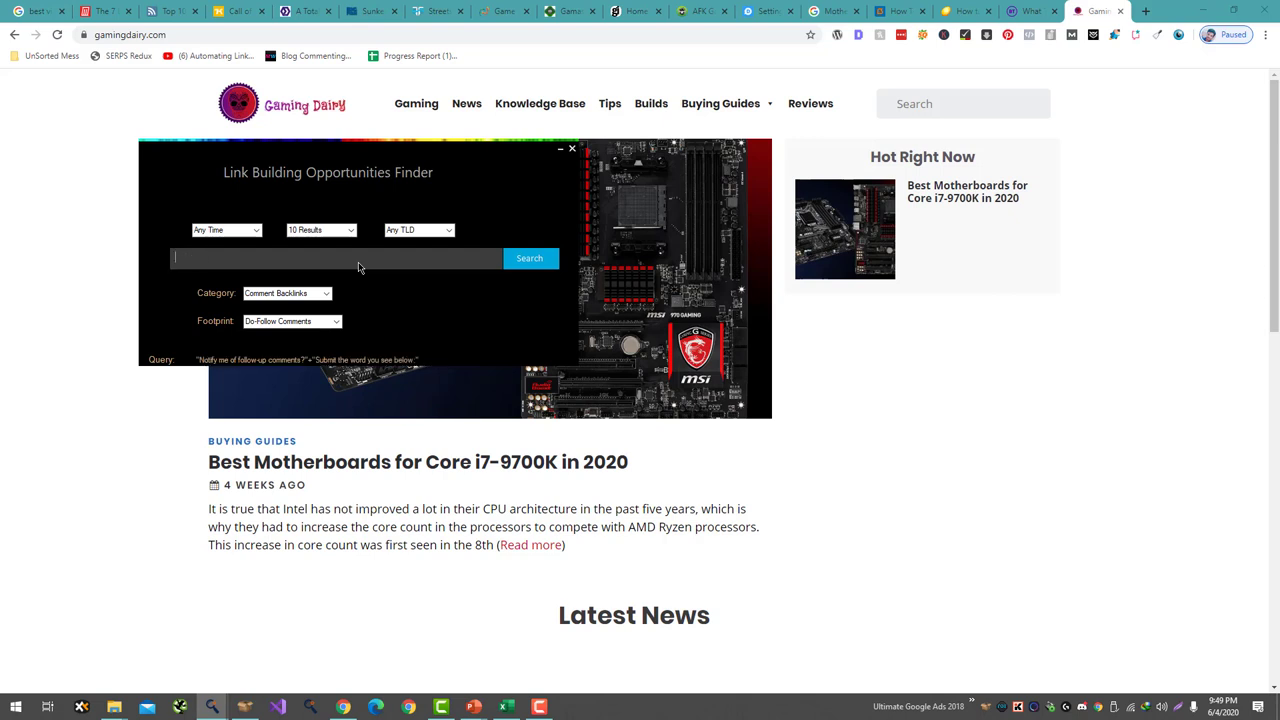
{"action": "key", "text": "BackSpace"}
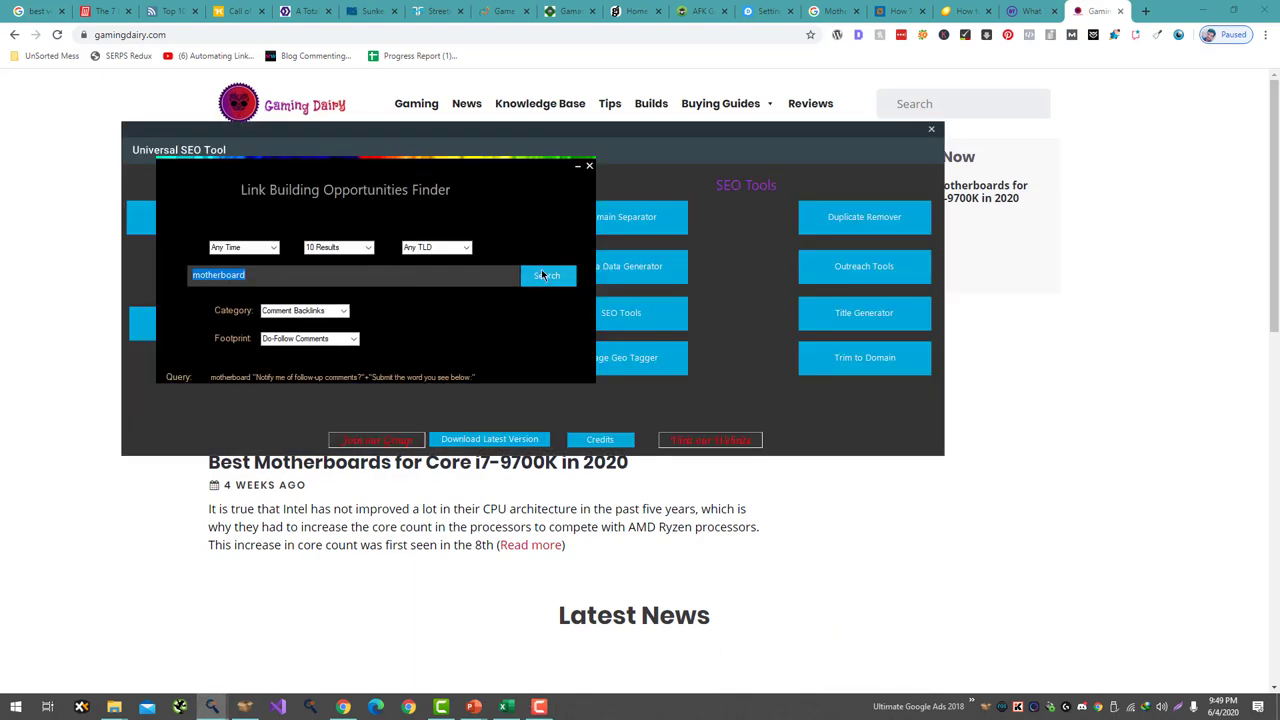
{"action": "left_click", "coordinate": [543, 275]}
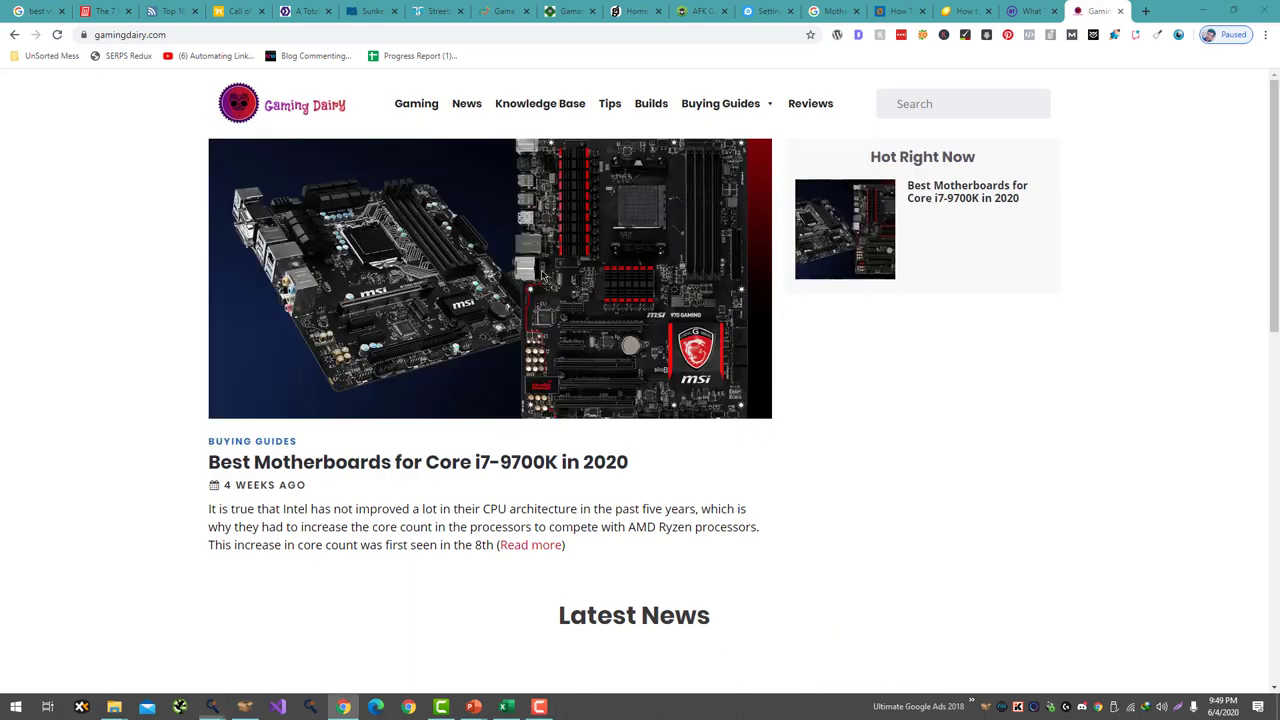
- Open the Asus G752 Specification Review result and close the unreachable pingtechzone page
{"action": "scroll", "coordinate": [418, 267], "scroll_direction": "down", "scroll_amount": 3}
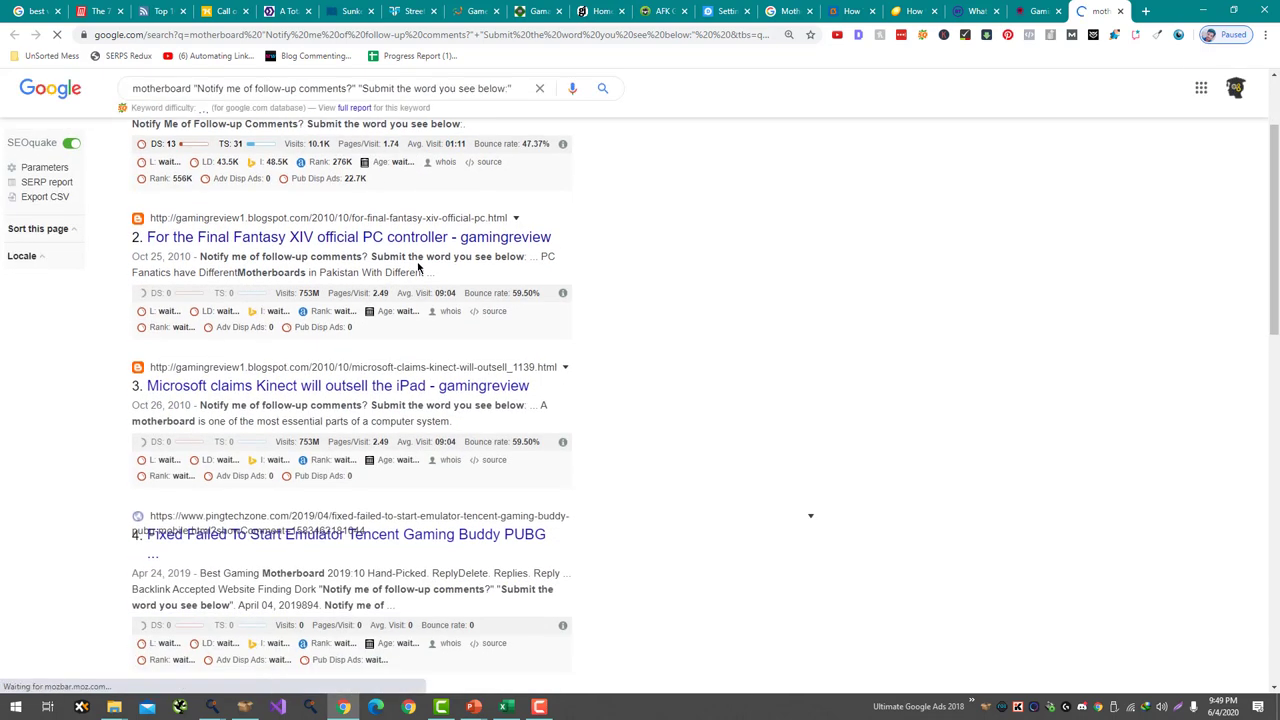
{"action": "scroll", "coordinate": [383, 322], "scroll_direction": "down", "scroll_amount": 3}
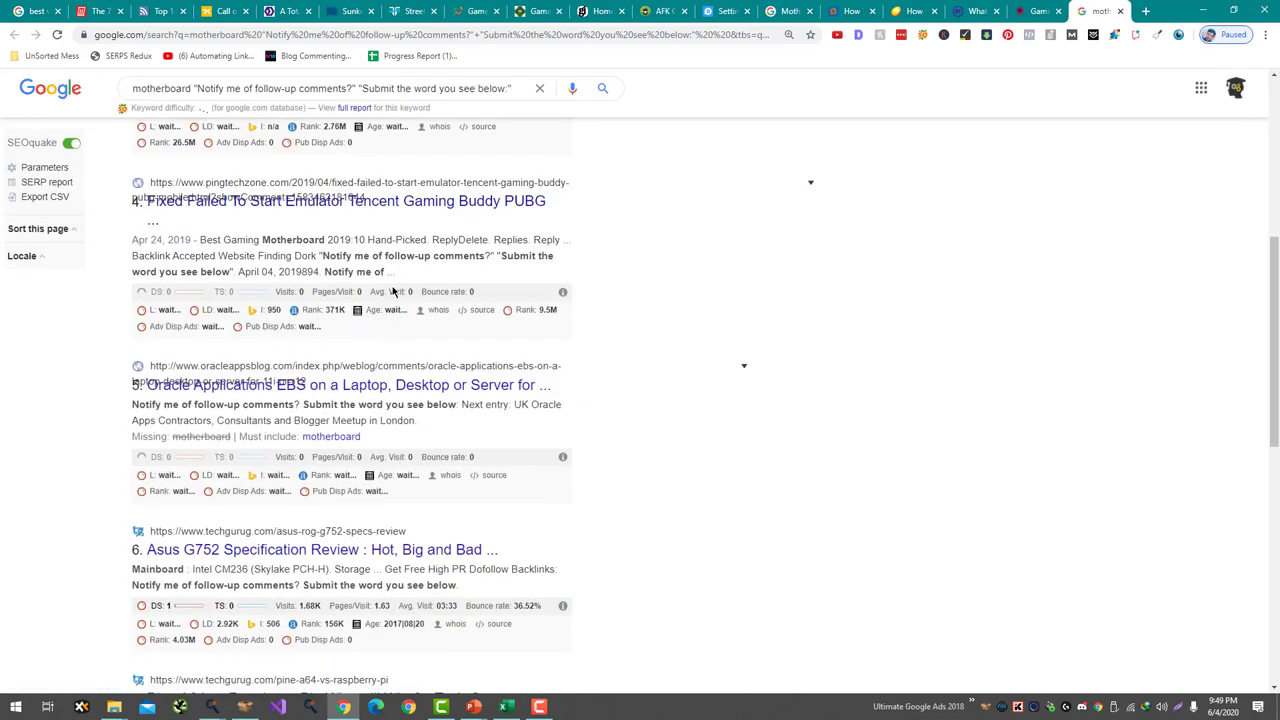
{"action": "scroll", "coordinate": [470, 262], "scroll_direction": "down", "scroll_amount": 1}
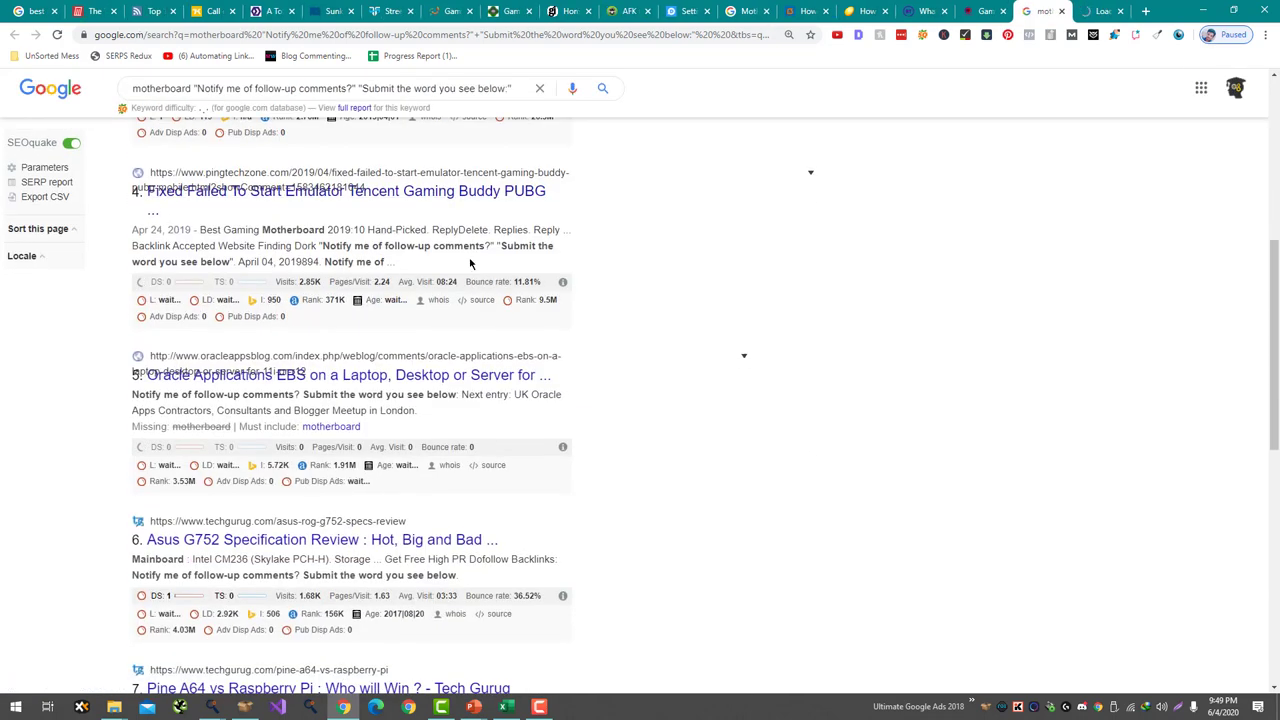
{"action": "scroll", "coordinate": [455, 290], "scroll_direction": "down", "scroll_amount": 1}
{"action": "middle_click", "coordinate": [443, 352]}
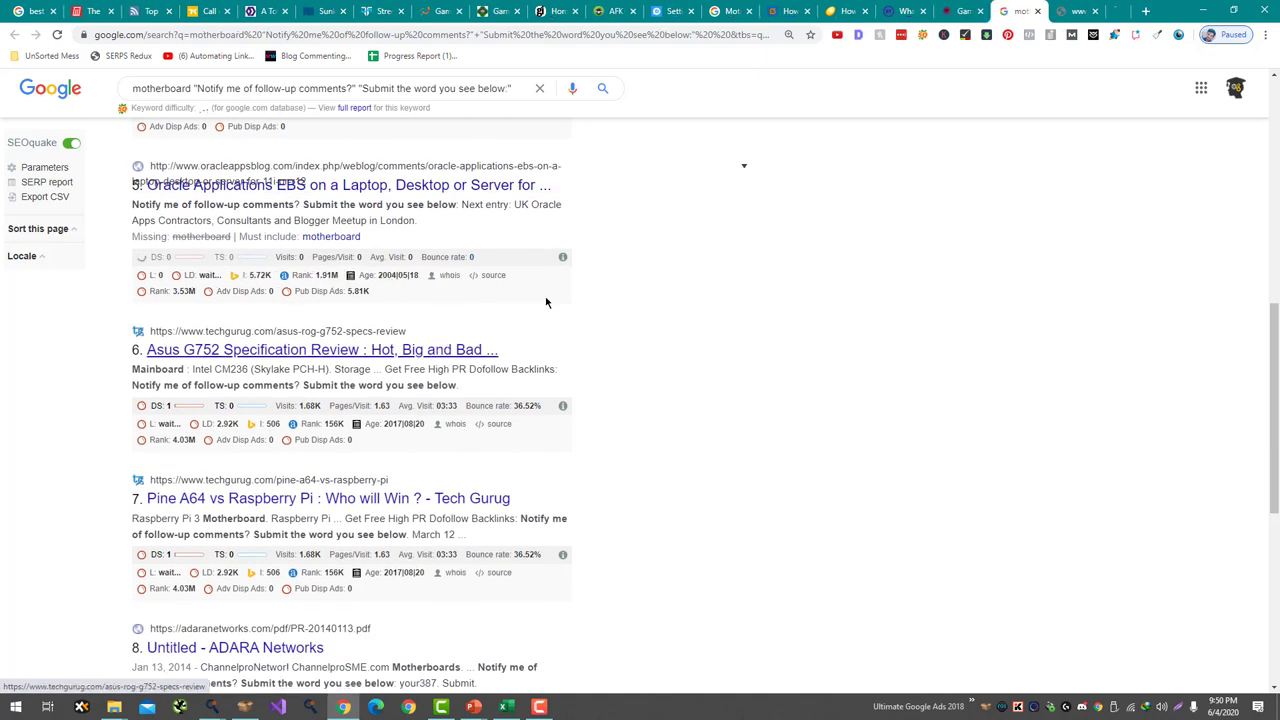
{"action": "left_click", "coordinate": [1045, 11]}
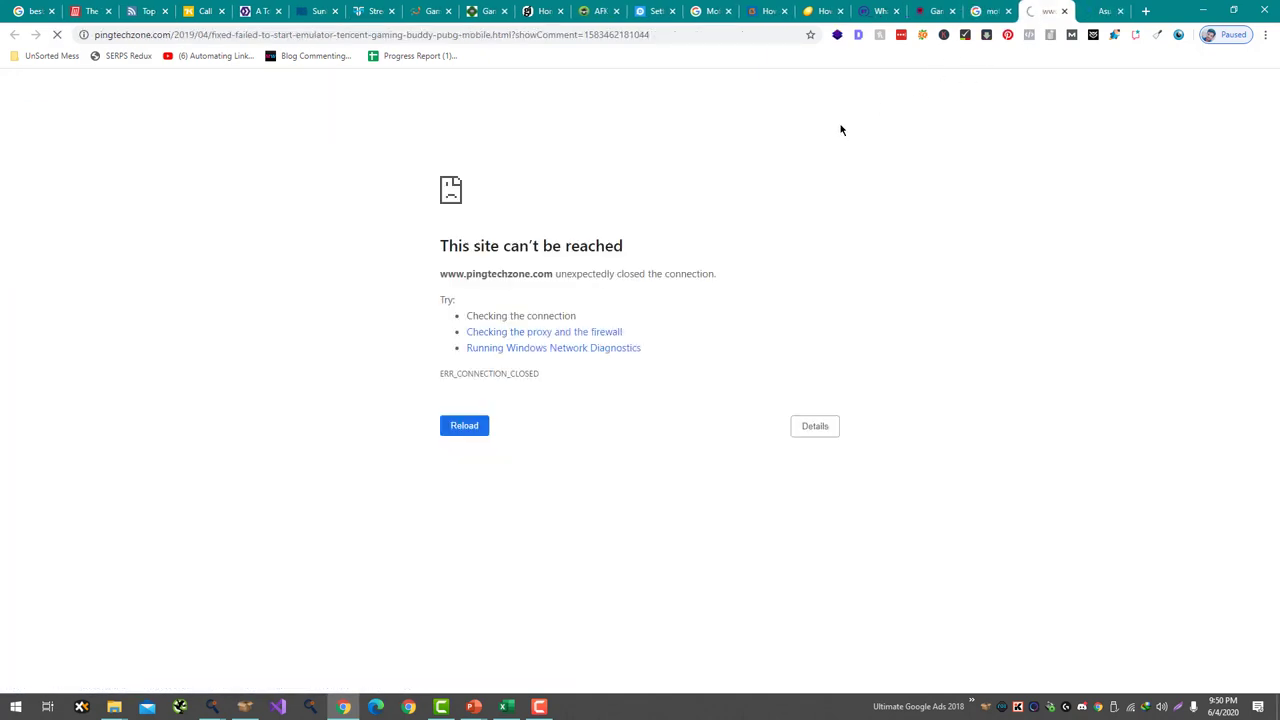
{"action": "key", "text": "ctrl+w"}
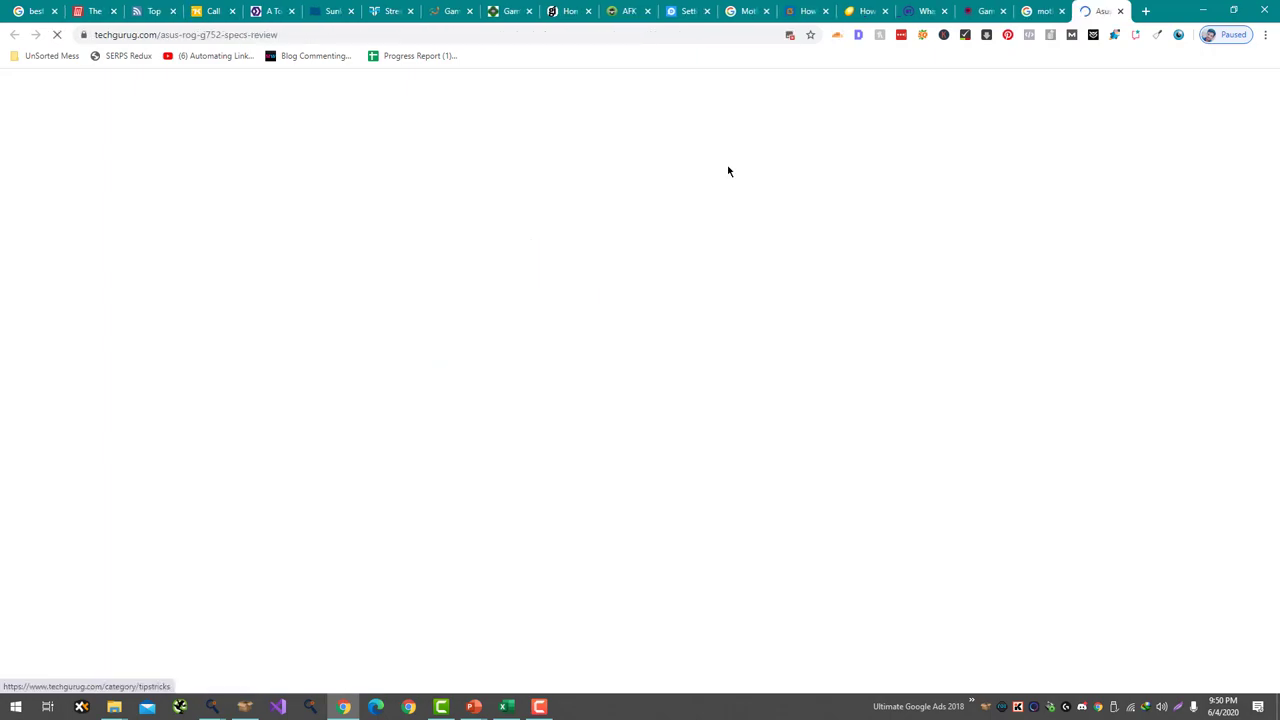
- Review the techgurug.com article and go to the blog's Technology category
{"action": "scroll", "coordinate": [677, 177], "scroll_direction": "down", "scroll_amount": 10}
{"action": "scroll", "coordinate": [677, 177], "scroll_direction": "down", "scroll_amount": 15}
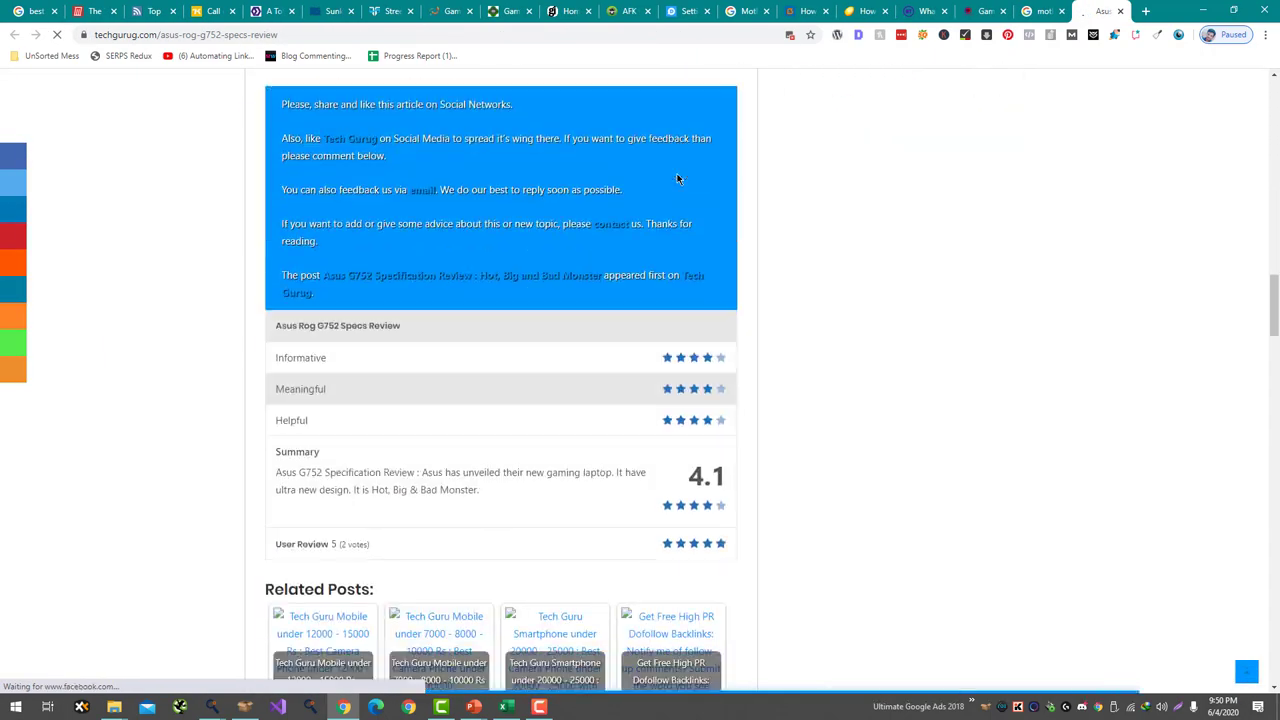
{"action": "scroll", "coordinate": [347, 257], "scroll_direction": "down", "scroll_amount": 9}
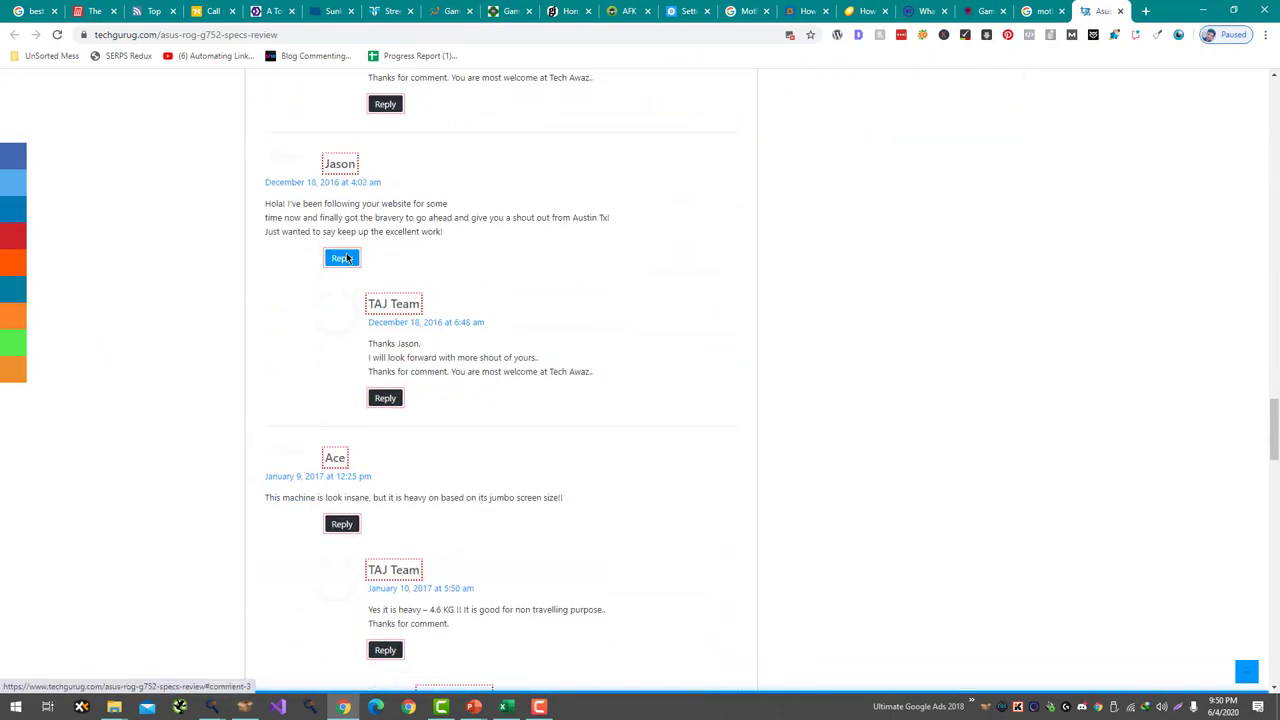
{"action": "scroll", "coordinate": [494, 345], "scroll_direction": "up", "scroll_amount": 20}
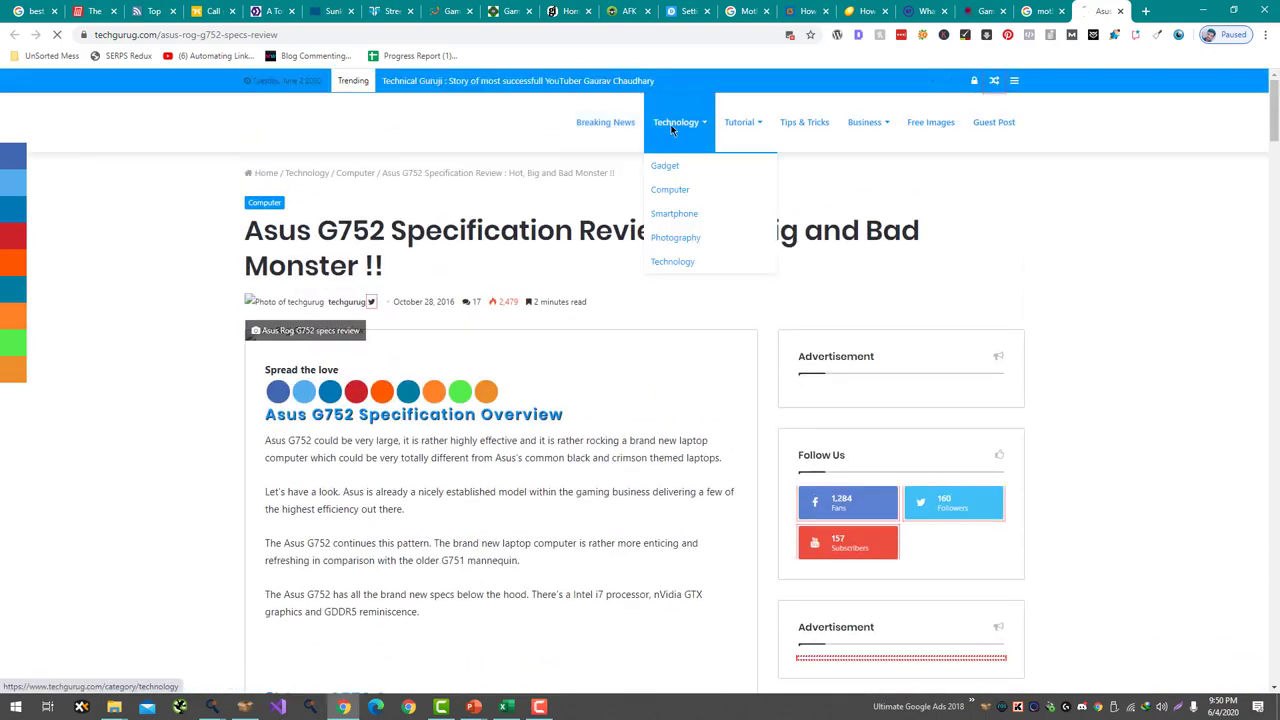
{"action": "left_click", "coordinate": [670, 122]}
- Browse the Tech Guru Mobile Review article, then return to the Technology category
{"action": "scroll", "coordinate": [239, 249], "scroll_direction": "down", "scroll_amount": 1}
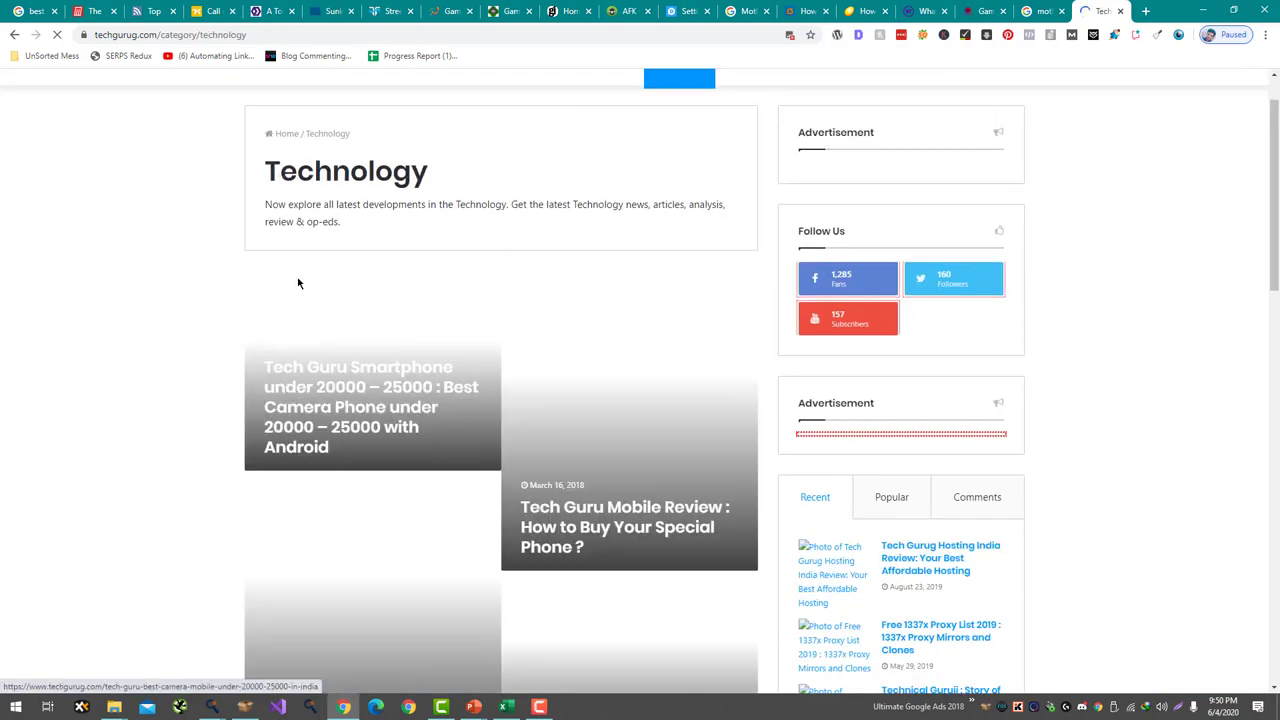
{"action": "scroll", "coordinate": [329, 326], "scroll_direction": "down", "scroll_amount": 1}
{"action": "left_click", "coordinate": [546, 440]}
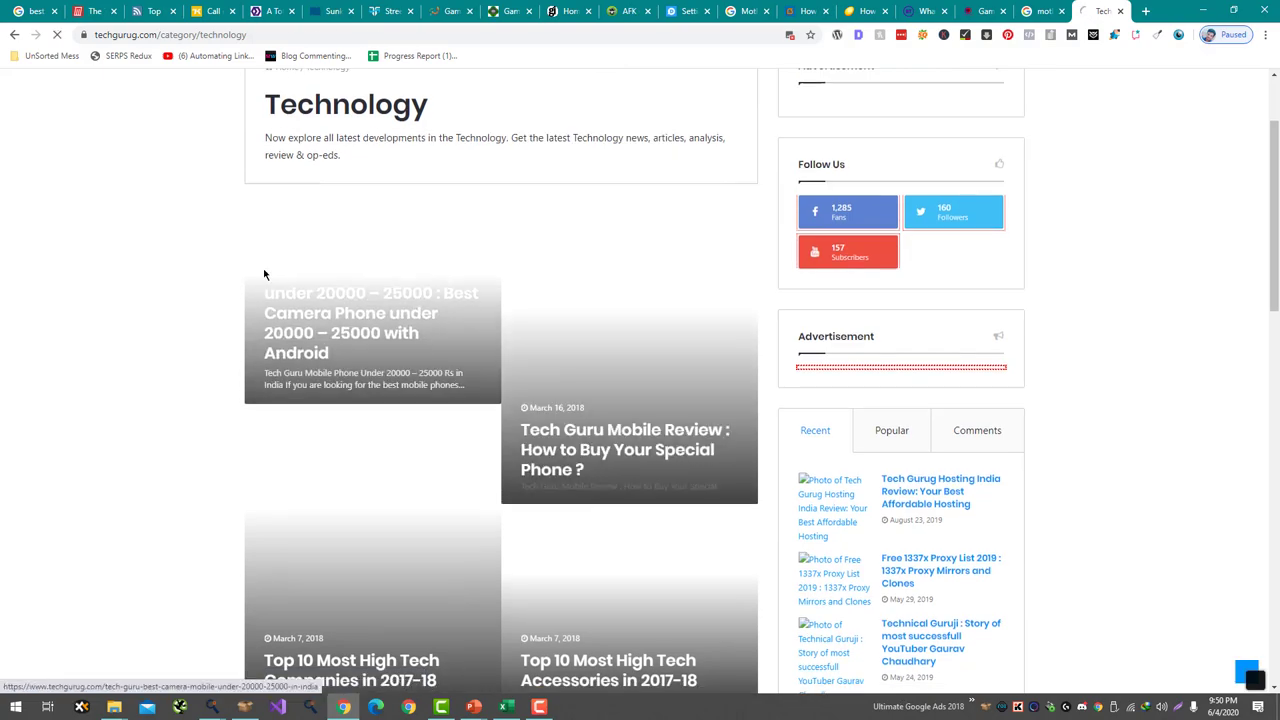
{"action": "scroll", "coordinate": [264, 287], "scroll_direction": "down", "scroll_amount": 15}
{"action": "scroll", "coordinate": [264, 287], "scroll_direction": "down", "scroll_amount": 5}
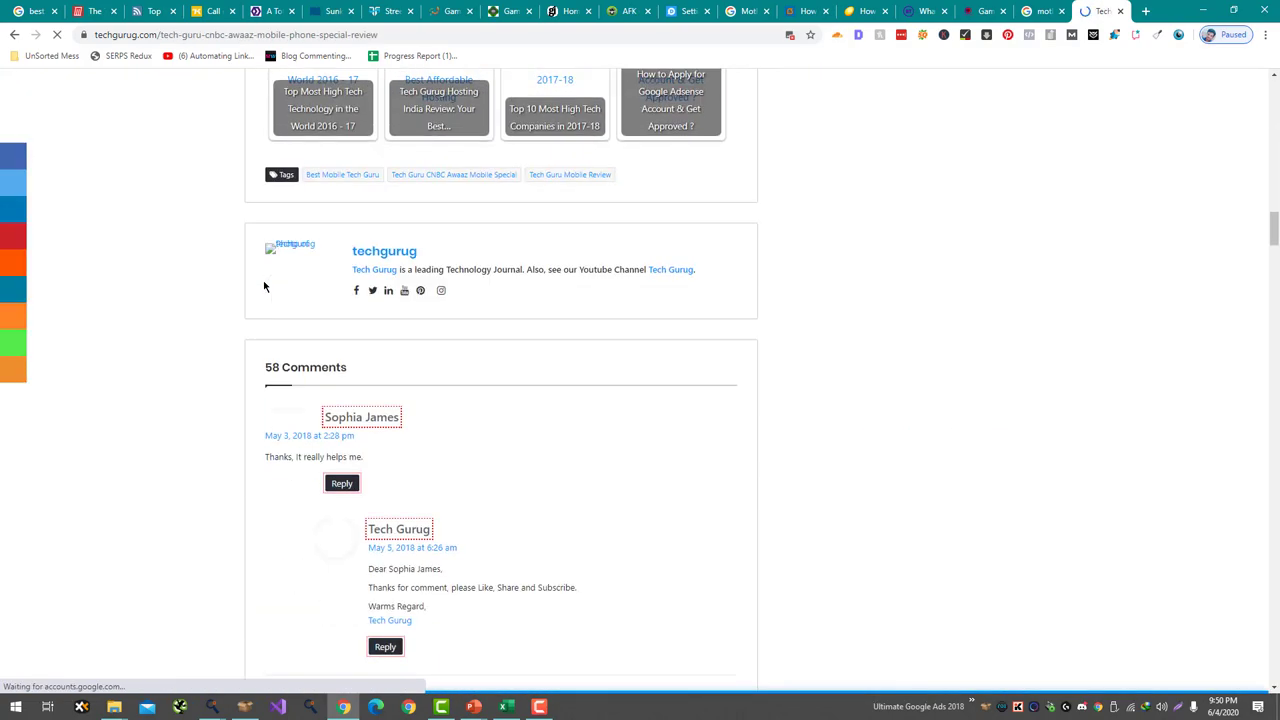
{"action": "scroll", "coordinate": [339, 288], "scroll_direction": "down", "scroll_amount": 5}
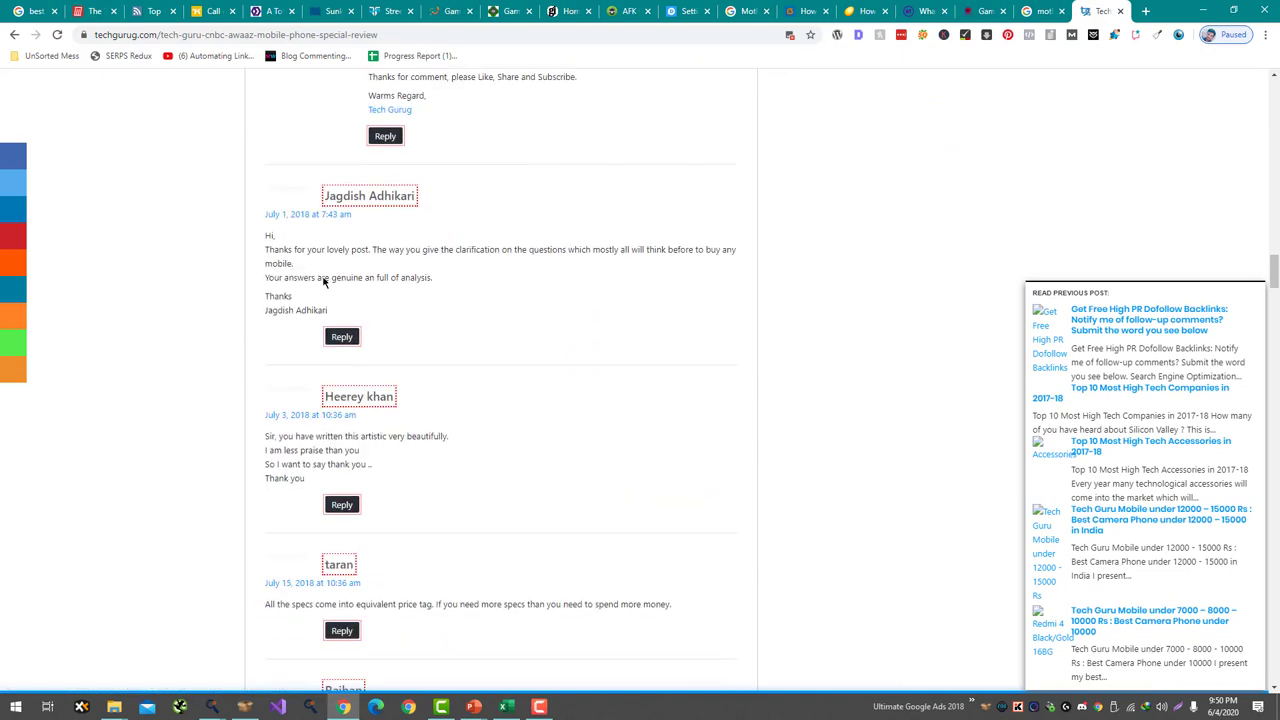
{"action": "key", "text": "alt+Left"}
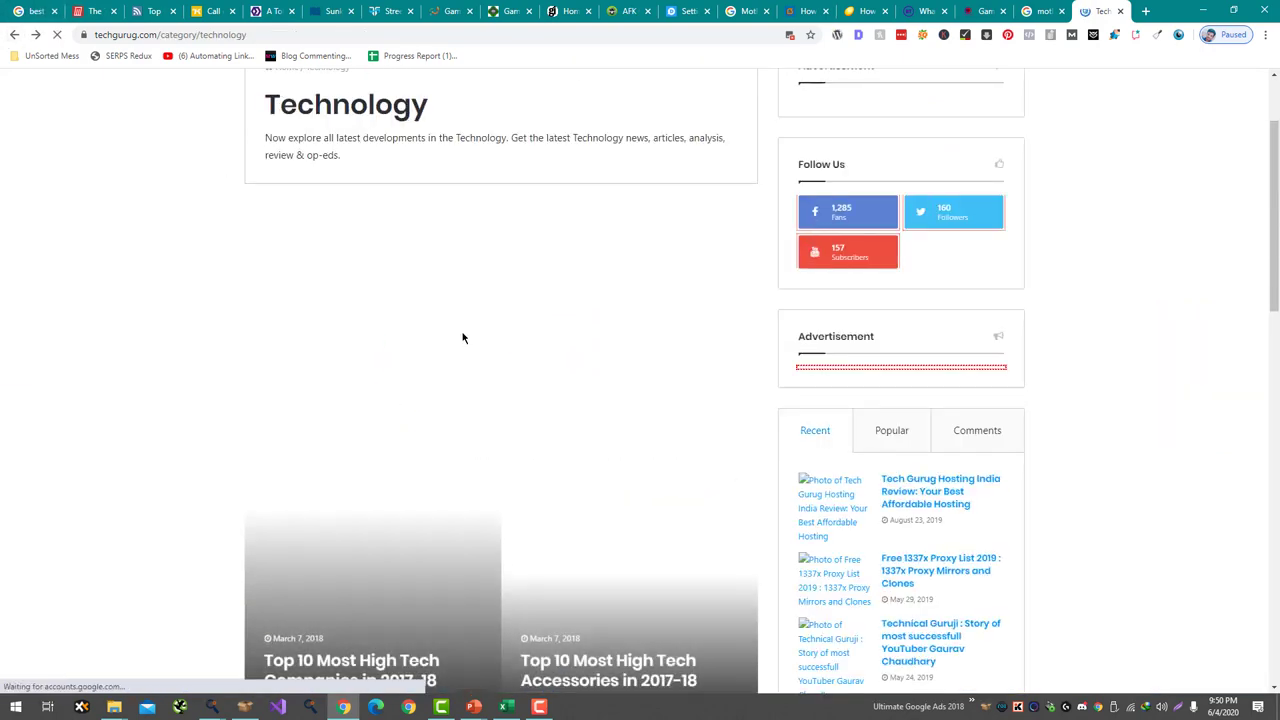
- Browse the Top 10 Most High Tech Companies article
{"action": "scroll", "coordinate": [417, 353], "scroll_direction": "down", "scroll_amount": 3}
{"action": "scroll", "coordinate": [393, 318], "scroll_direction": "up", "scroll_amount": 2}
{"action": "scroll", "coordinate": [393, 318], "scroll_direction": "down", "scroll_amount": 2}
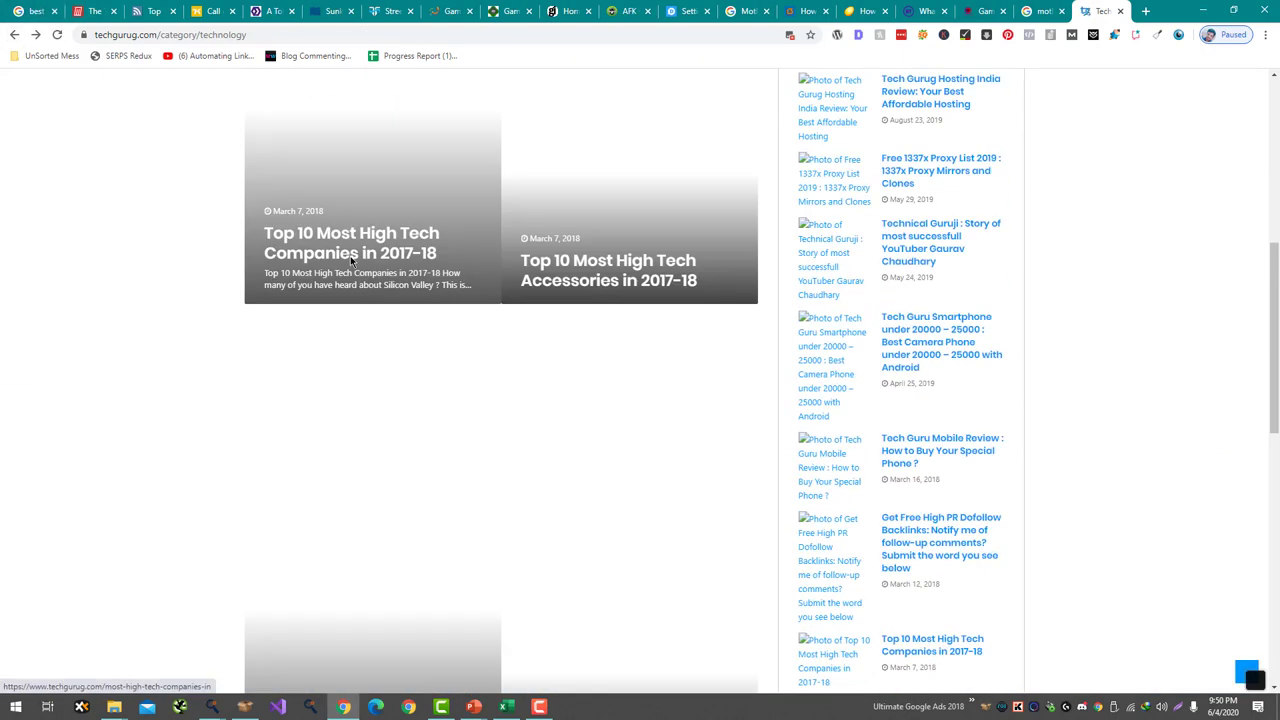
{"action": "left_click", "coordinate": [350, 256]}
{"action": "scroll", "coordinate": [124, 230], "scroll_direction": "down", "scroll_amount": 20}
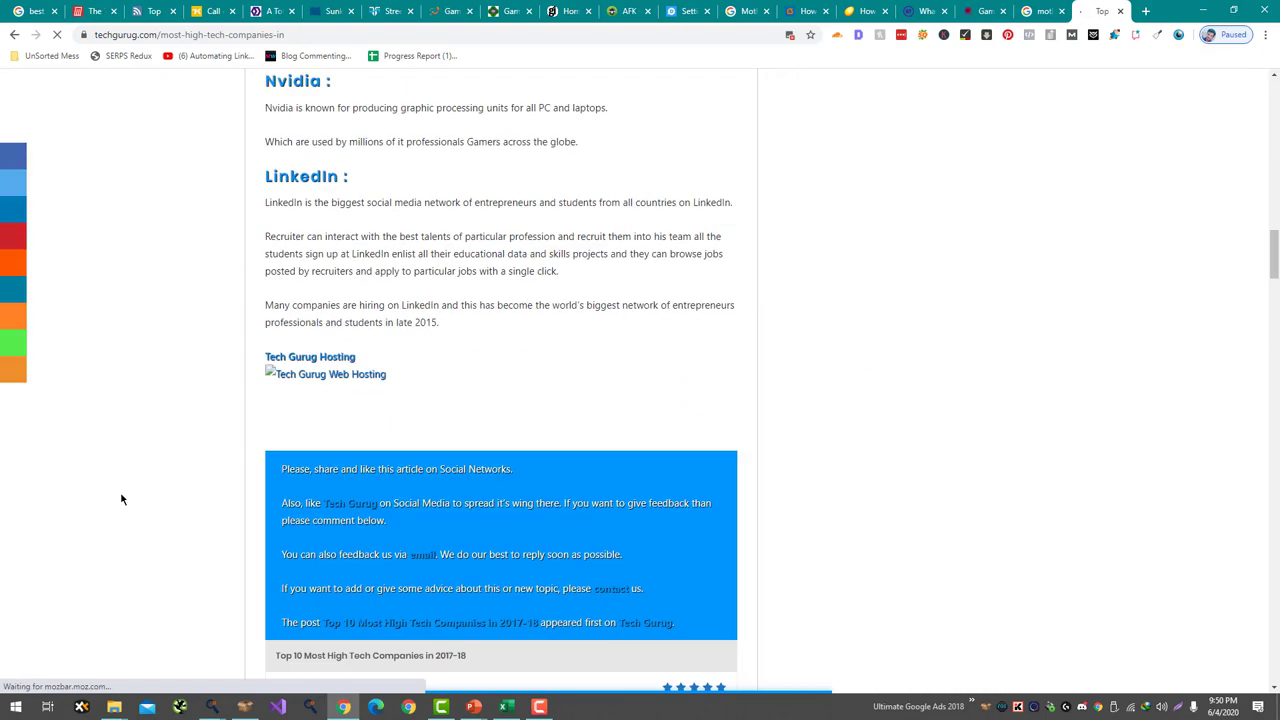
{"action": "scroll", "coordinate": [154, 426], "scroll_direction": "up", "scroll_amount": 10}
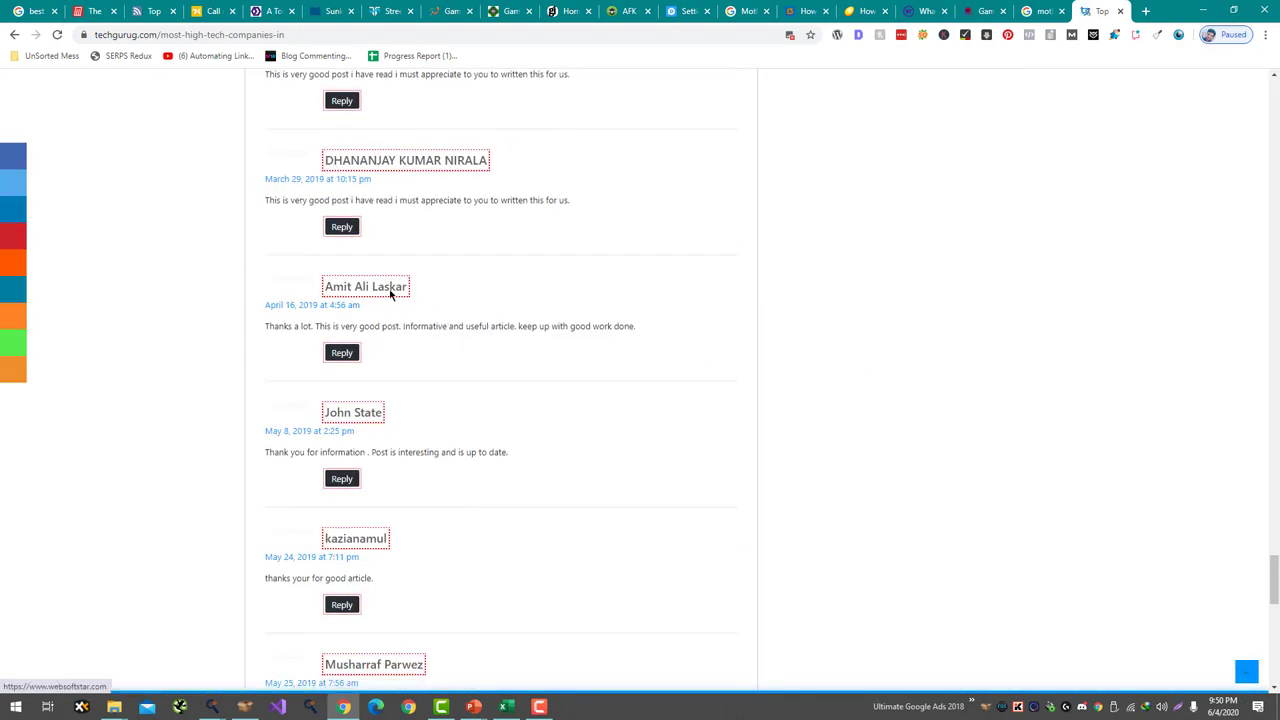
{"action": "scroll", "coordinate": [390, 292], "scroll_direction": "down", "scroll_amount": 5}
{"action": "scroll", "coordinate": [391, 294], "scroll_direction": "up", "scroll_amount": 8}
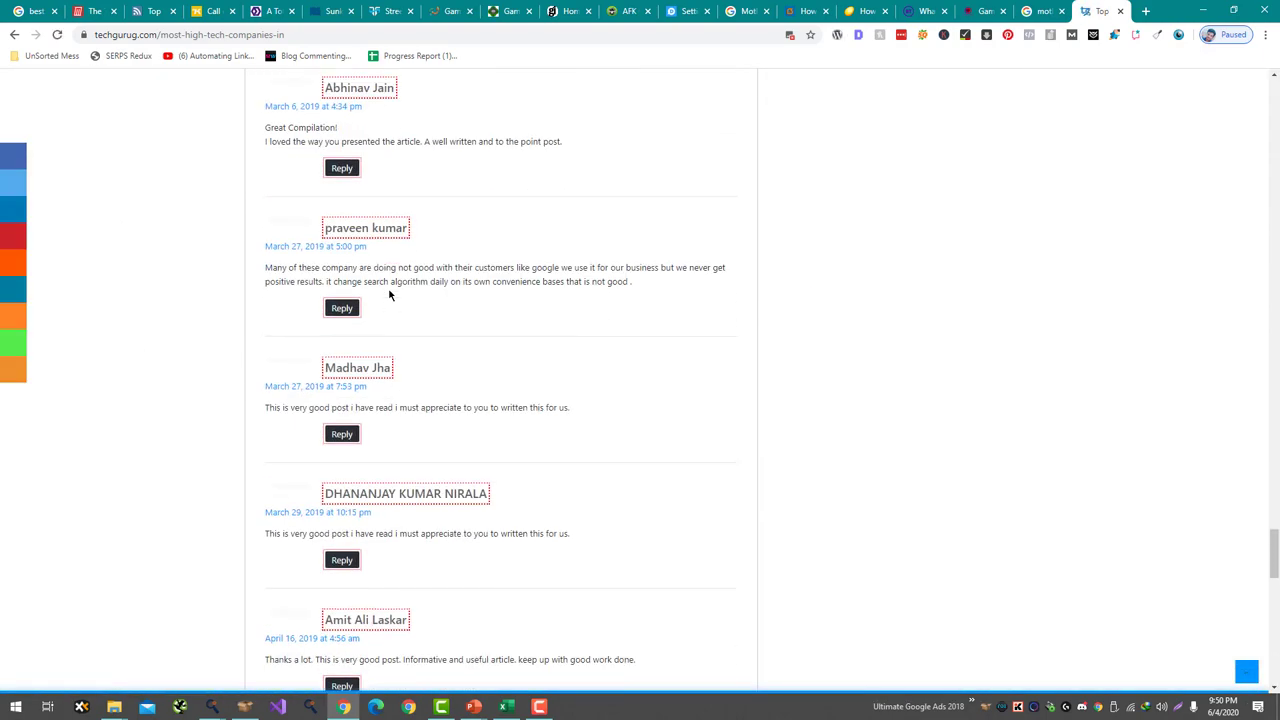
{"action": "scroll", "coordinate": [390, 294], "scroll_direction": "up", "scroll_amount": 7}
{"action": "scroll", "coordinate": [389, 291], "scroll_direction": "down", "scroll_amount": 4}
{"action": "scroll", "coordinate": [369, 314], "scroll_direction": "up", "scroll_amount": 8}
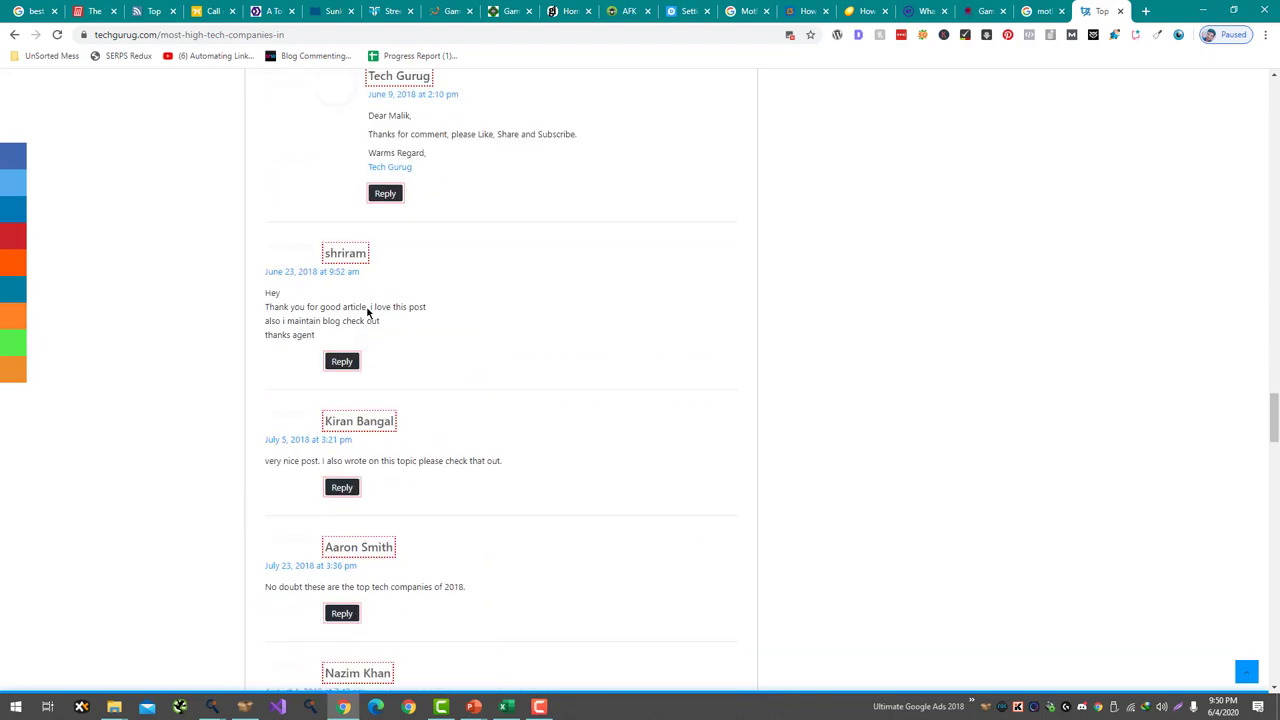
{"action": "scroll", "coordinate": [369, 314], "scroll_direction": "up", "scroll_amount": 20}
- From the techgurug.com home page, open the Technical Guruji post's Leave a Reply box
{"action": "left_click", "coordinate": [249, 123]}
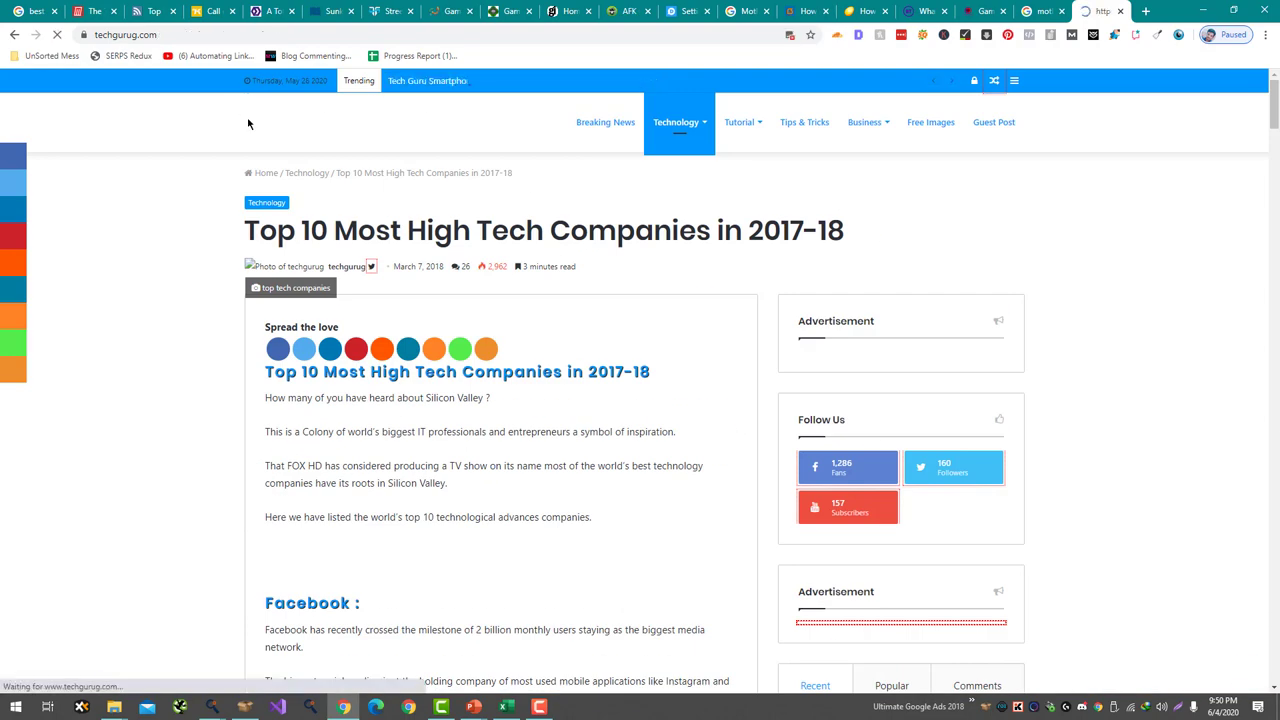
{"action": "scroll", "coordinate": [230, 150], "scroll_direction": "down", "scroll_amount": 3}
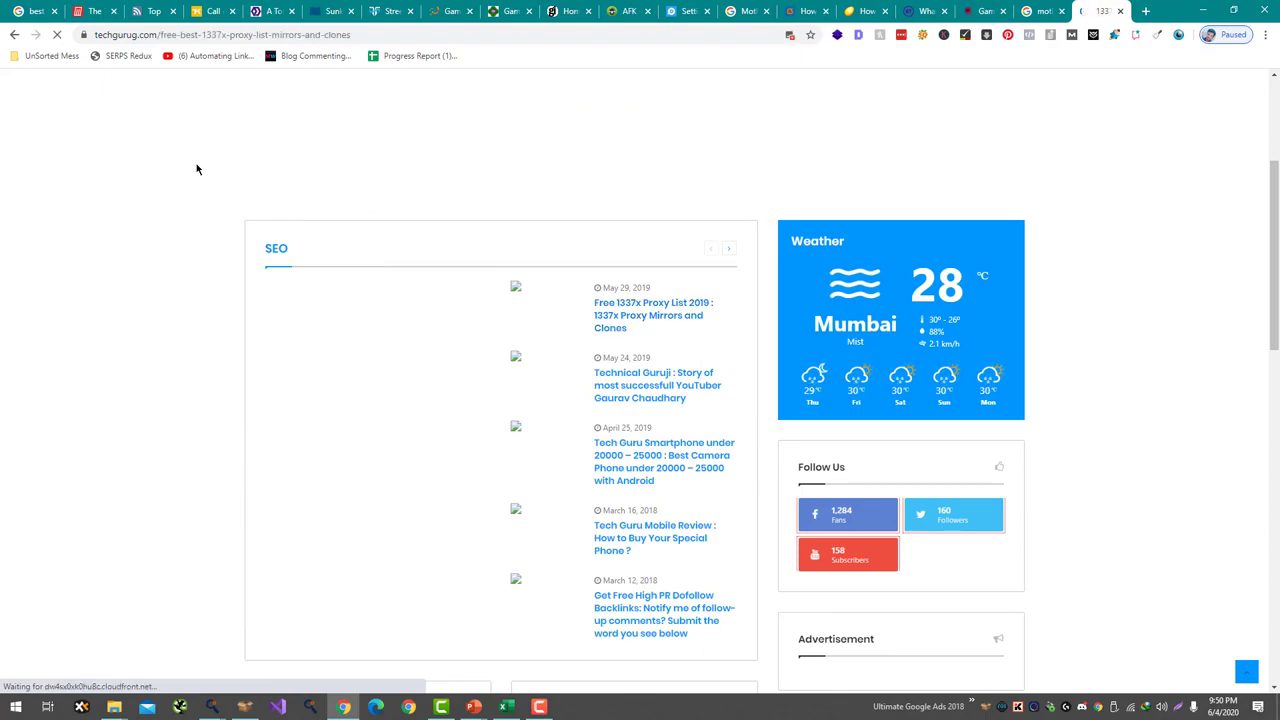
{"action": "scroll", "coordinate": [189, 303], "scroll_direction": "down", "scroll_amount": 20}
{"action": "scroll", "coordinate": [206, 410], "scroll_direction": "up", "scroll_amount": 12}
{"action": "scroll", "coordinate": [190, 380], "scroll_direction": "down", "scroll_amount": 1}
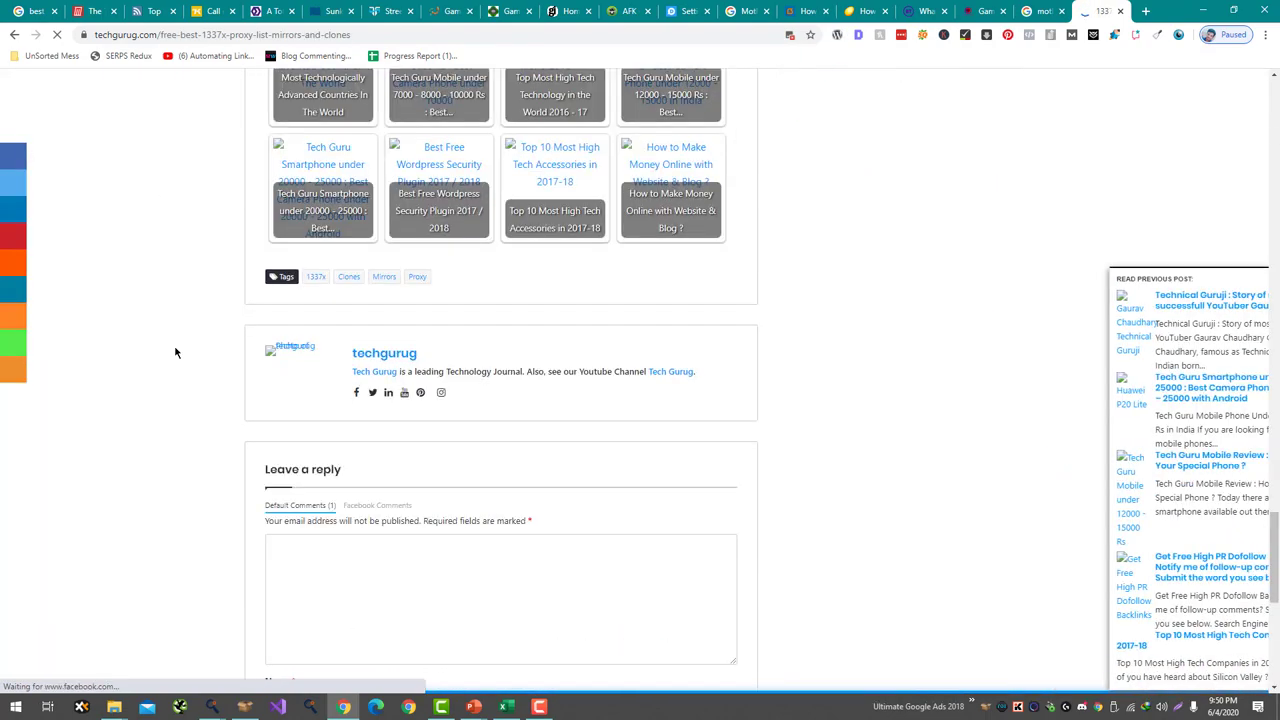
{"action": "left_click", "coordinate": [14, 34]}
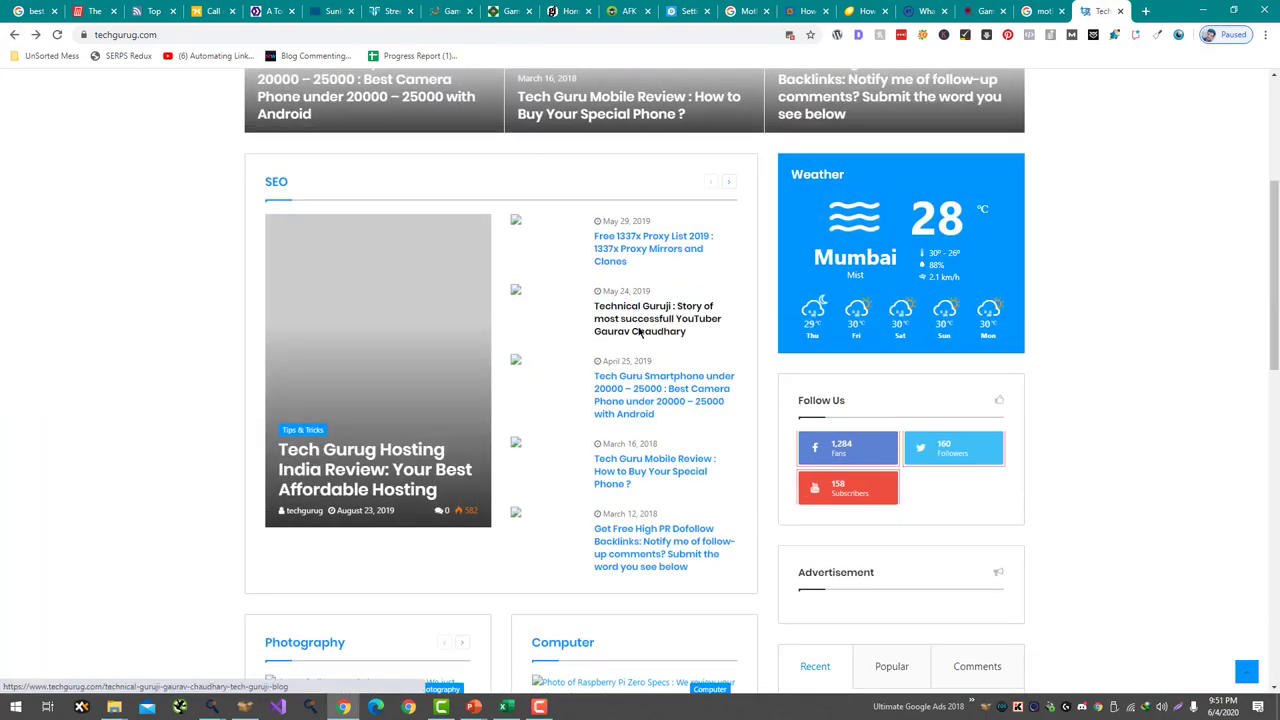
{"action": "left_click", "coordinate": [640, 332]}
{"action": "scroll", "coordinate": [466, 446], "scroll_direction": "down", "scroll_amount": 20}
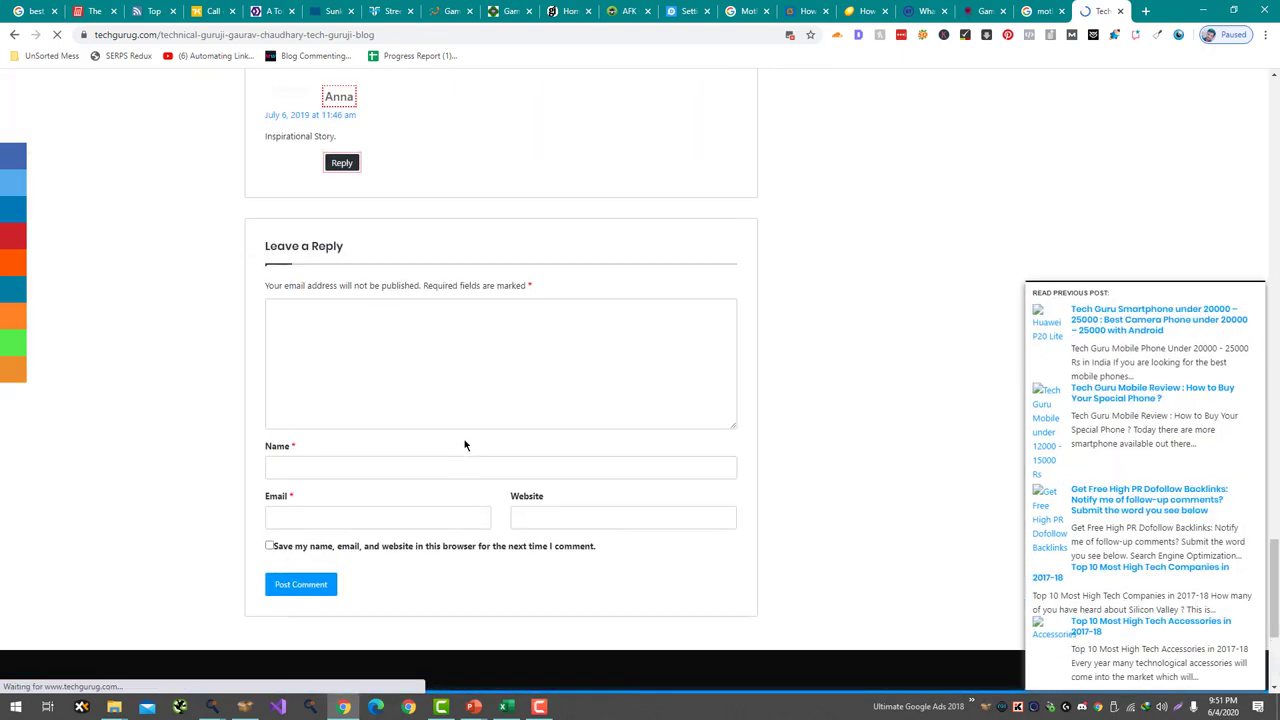
{"action": "scroll", "coordinate": [394, 351], "scroll_direction": "up", "scroll_amount": 2}
{"action": "scroll", "coordinate": [386, 363], "scroll_direction": "down", "scroll_amount": 3}
{"action": "left_click", "coordinate": [386, 363]}
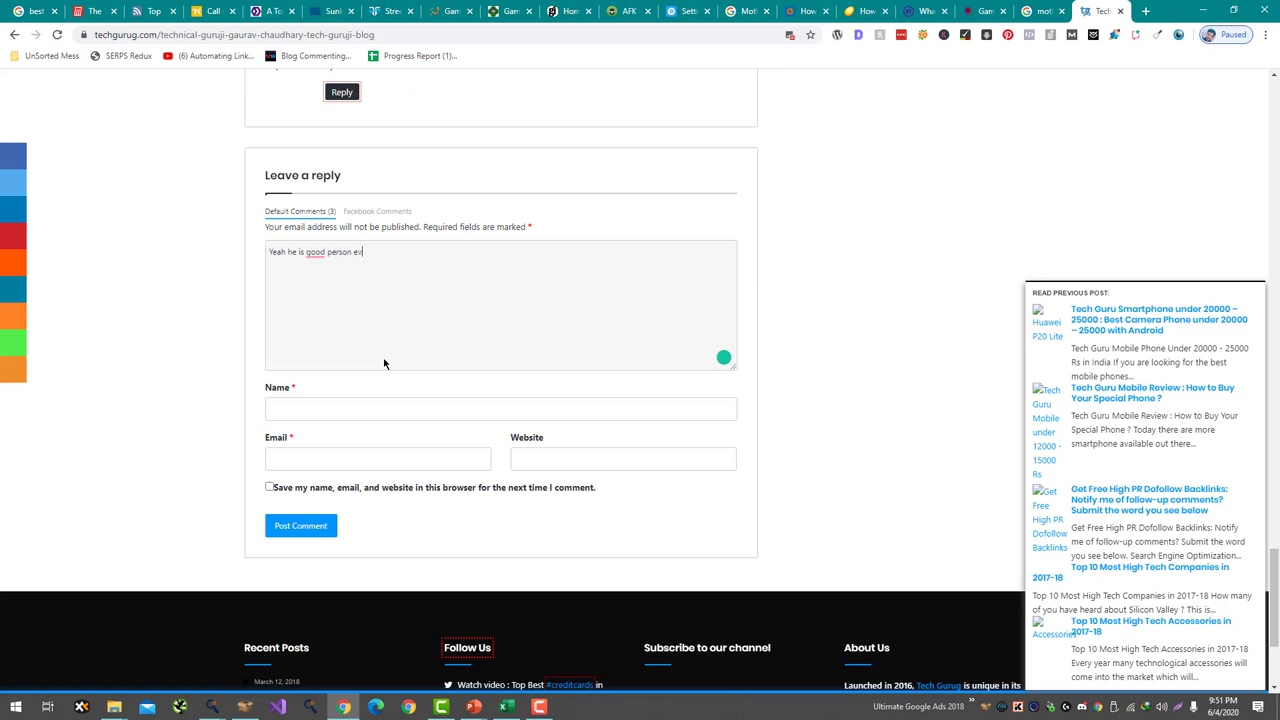
- Write 'Yeah he is good person explaining everything in detail', fixing the spelling
{"action": "type", "text": "Yeah he is good person explaning everything in detail"}
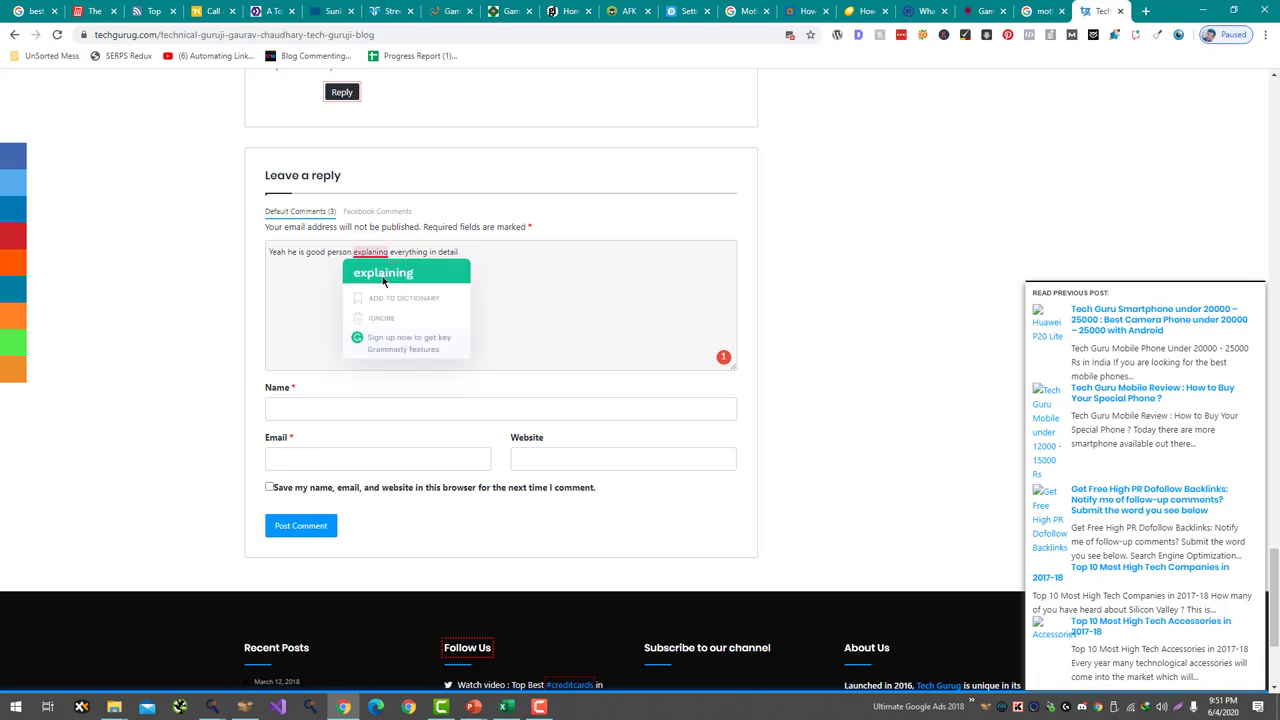
{"action": "left_click", "coordinate": [380, 273]}
{"action": "left_click", "coordinate": [594, 462]}
- Fill in the gamingdairy.com website, e-mail and name, post the comment, and return to ScrapeBox
{"action": "type", "text": "https://www.gamingdairy.com/"}
{"action": "left_click", "coordinate": [400, 460]}
{"action": "type", "text": "a"}
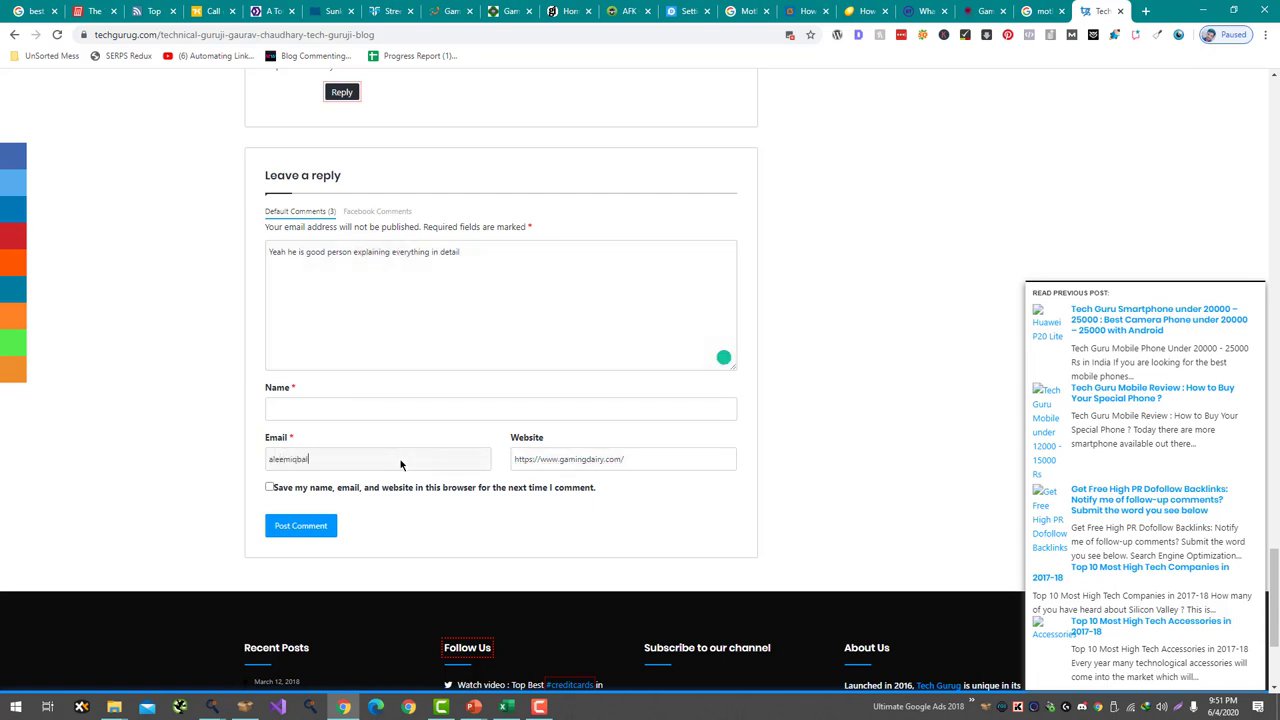
{"action": "left_click", "coordinate": [378, 410]}
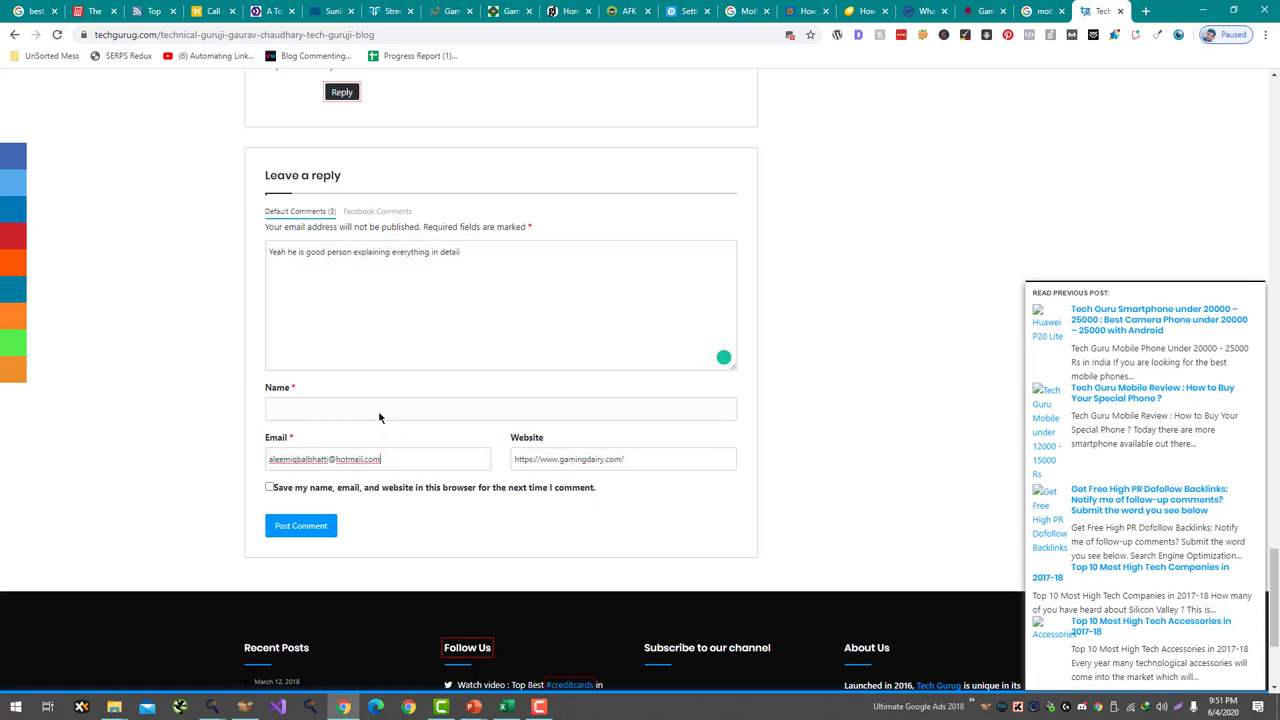
{"action": "left_click", "coordinate": [300, 526]}
{"action": "left_click", "coordinate": [245, 707]}
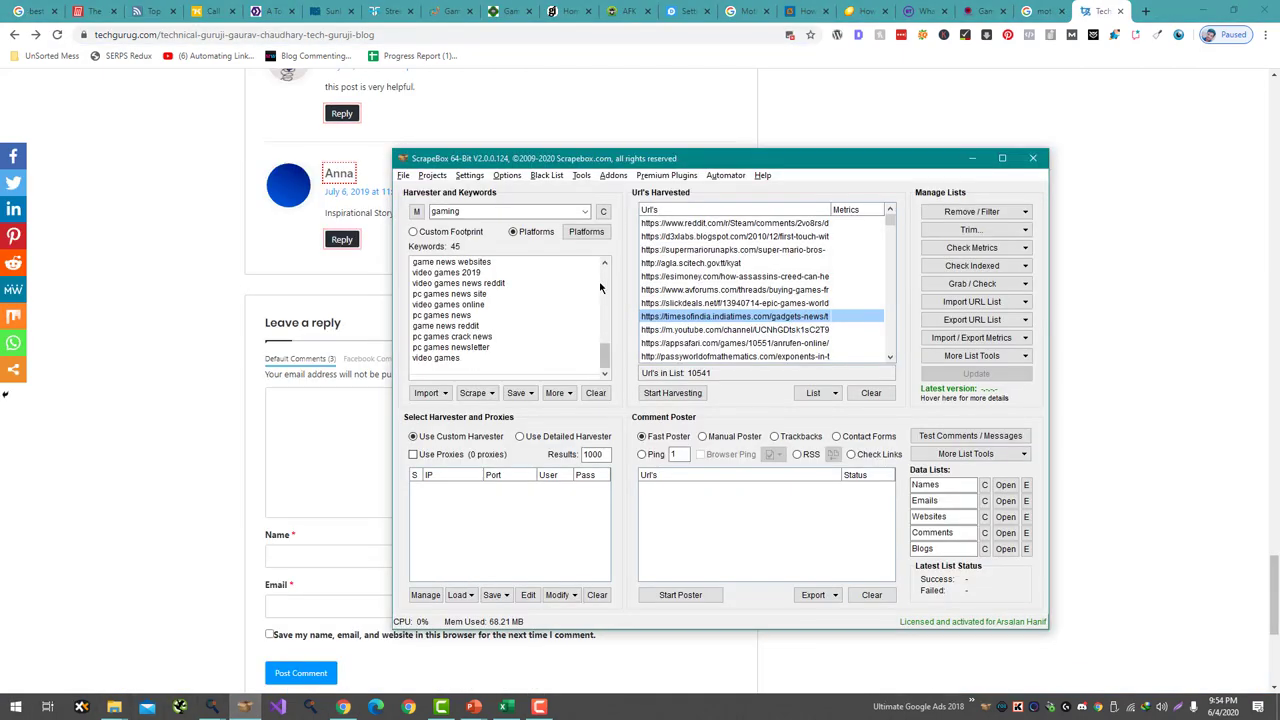
- Clear ScrapeBox's keyword list and harvested URL list
{"action": "key", "text": "ctrl+a"}
{"action": "left_click", "coordinate": [595, 393]}
{"action": "left_click", "coordinate": [857, 393]}
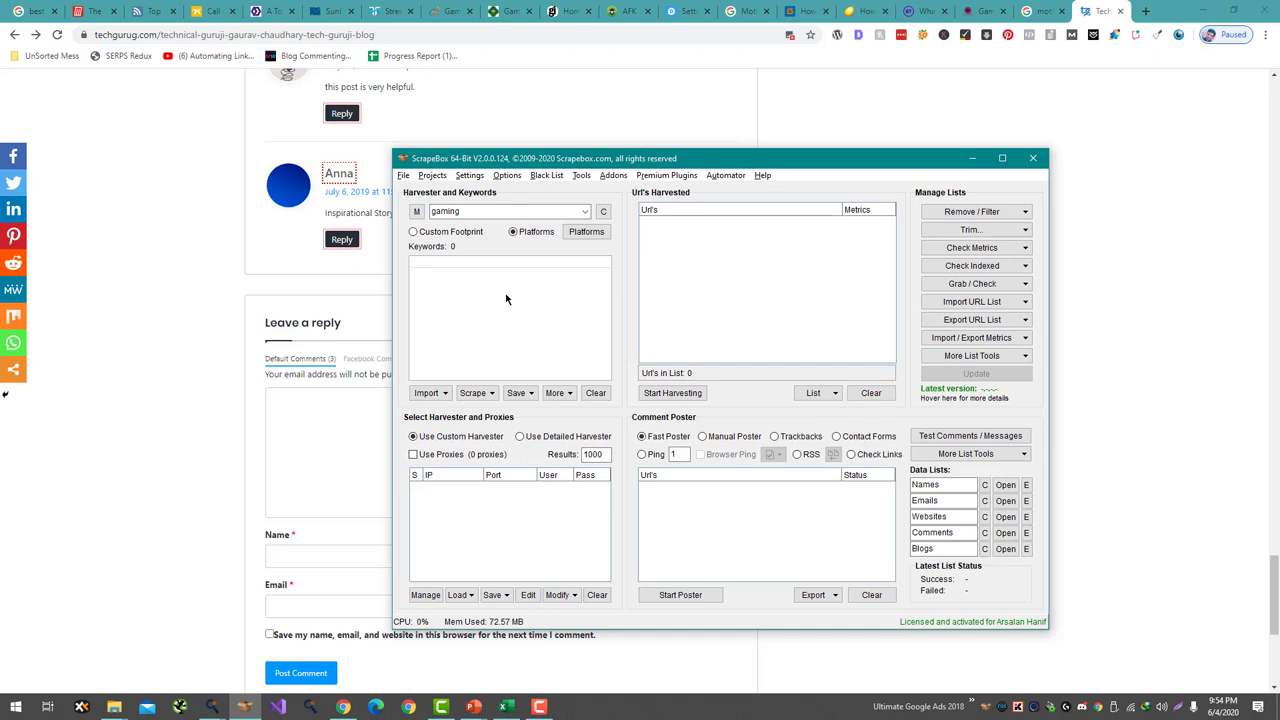
- Enter the keywords motherboard, graphics card and best motherboard, one per line
{"action": "left_click", "coordinate": [497, 275]}
{"action": "type", "text": "motherboard"}
{"action": "key", "text": "Return"}
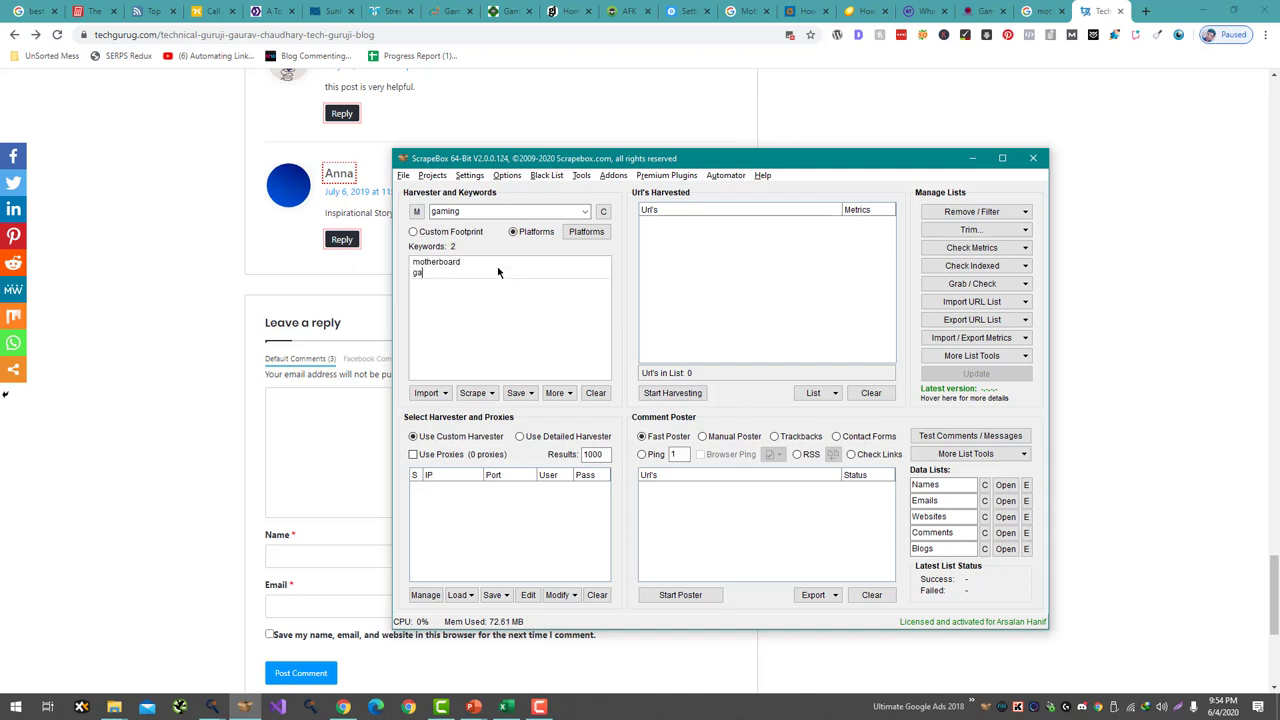
{"action": "type", "text": "graphics card"}
{"action": "key", "text": "Return"}
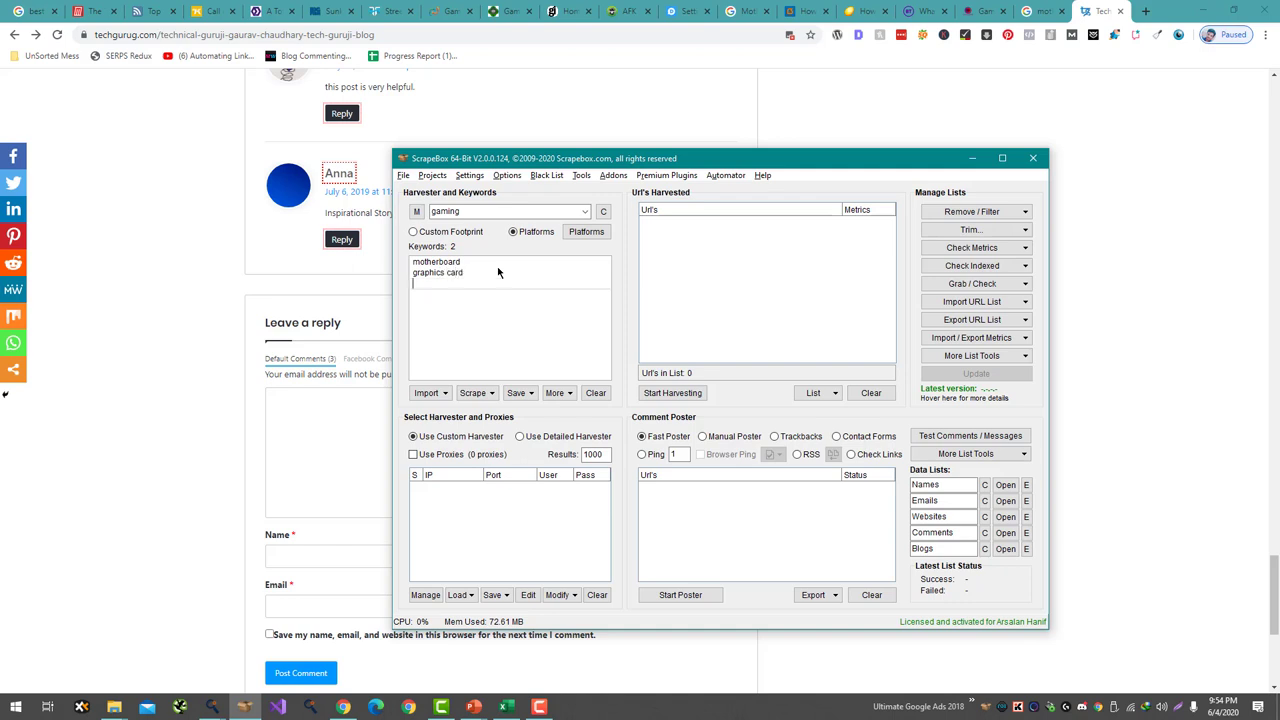
{"action": "type", "text": "best motherboard"}
{"action": "key", "text": "Return"}
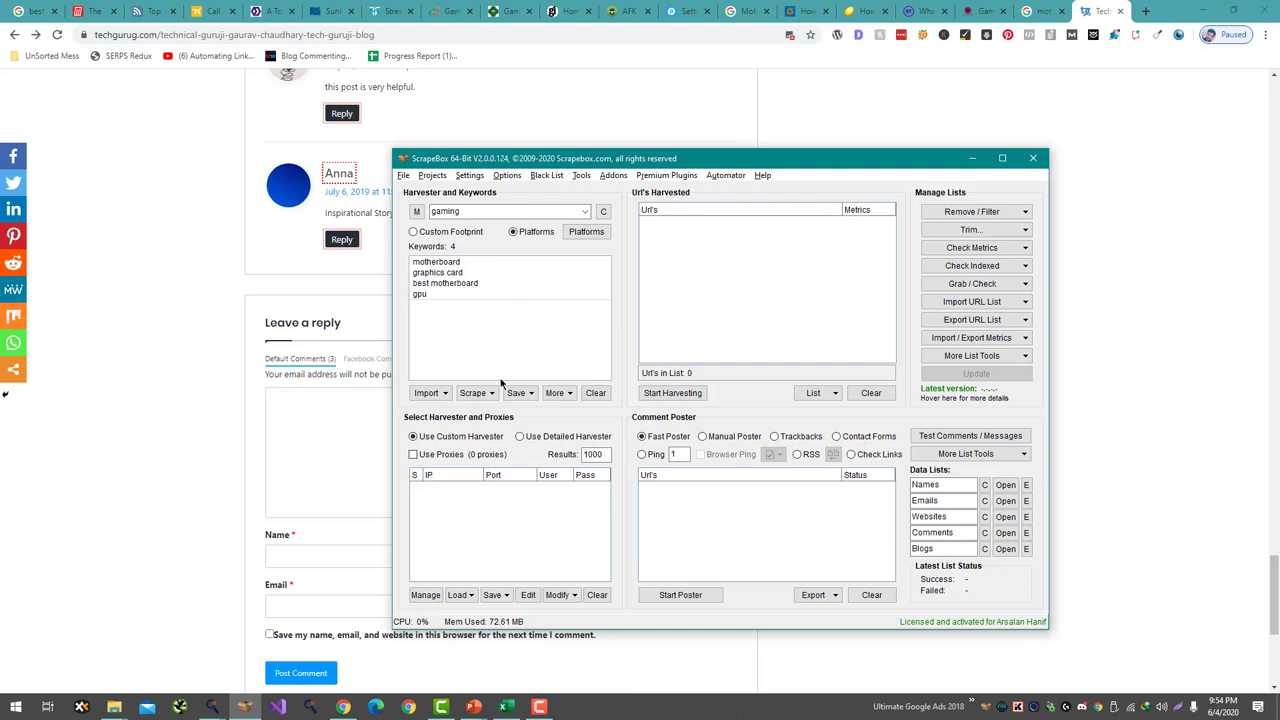
- Launch the Keyword Scraper from the Scrape options
{"action": "left_click", "coordinate": [557, 393]}
{"action": "left_click", "coordinate": [557, 393]}
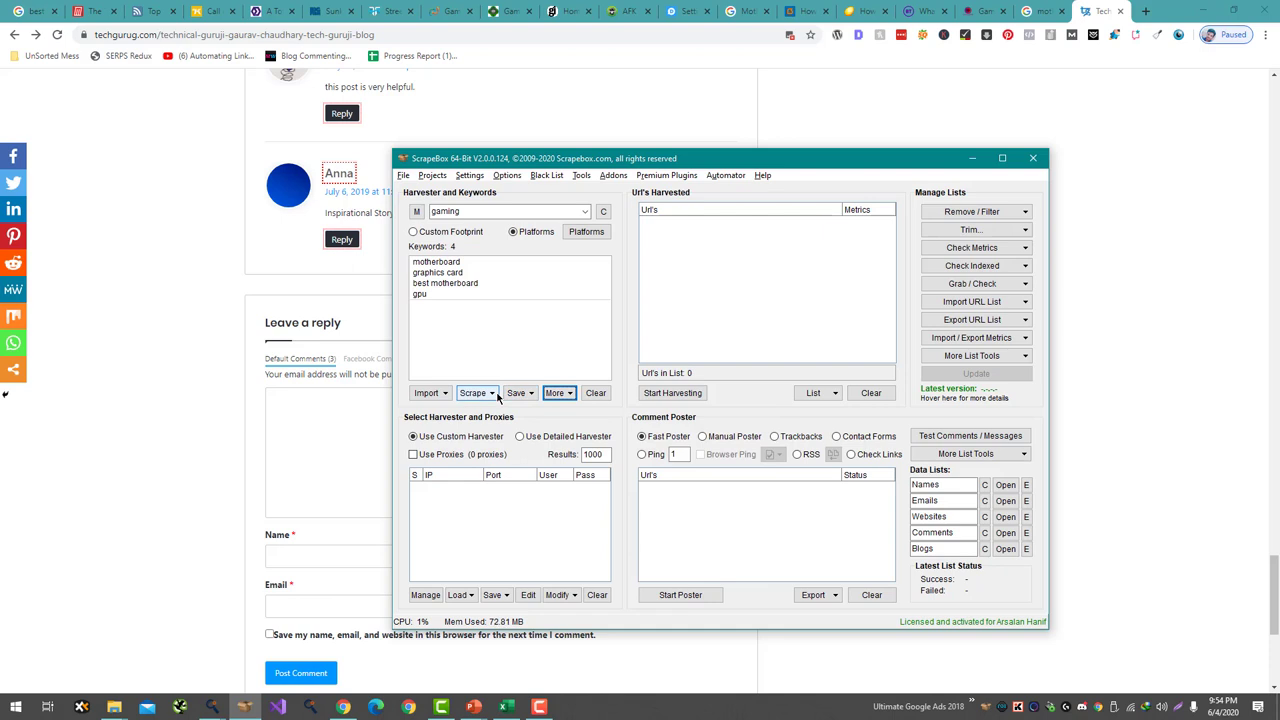
{"action": "left_click", "coordinate": [494, 393]}
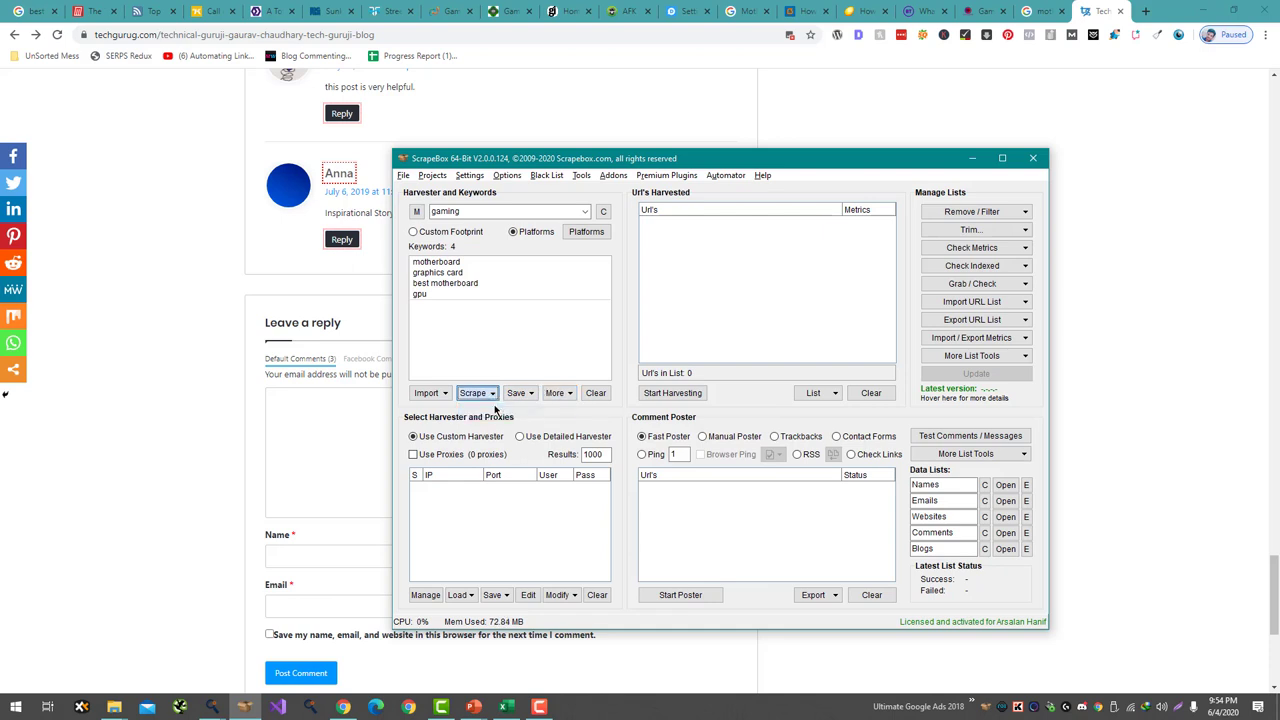
{"action": "left_click", "coordinate": [510, 411]}
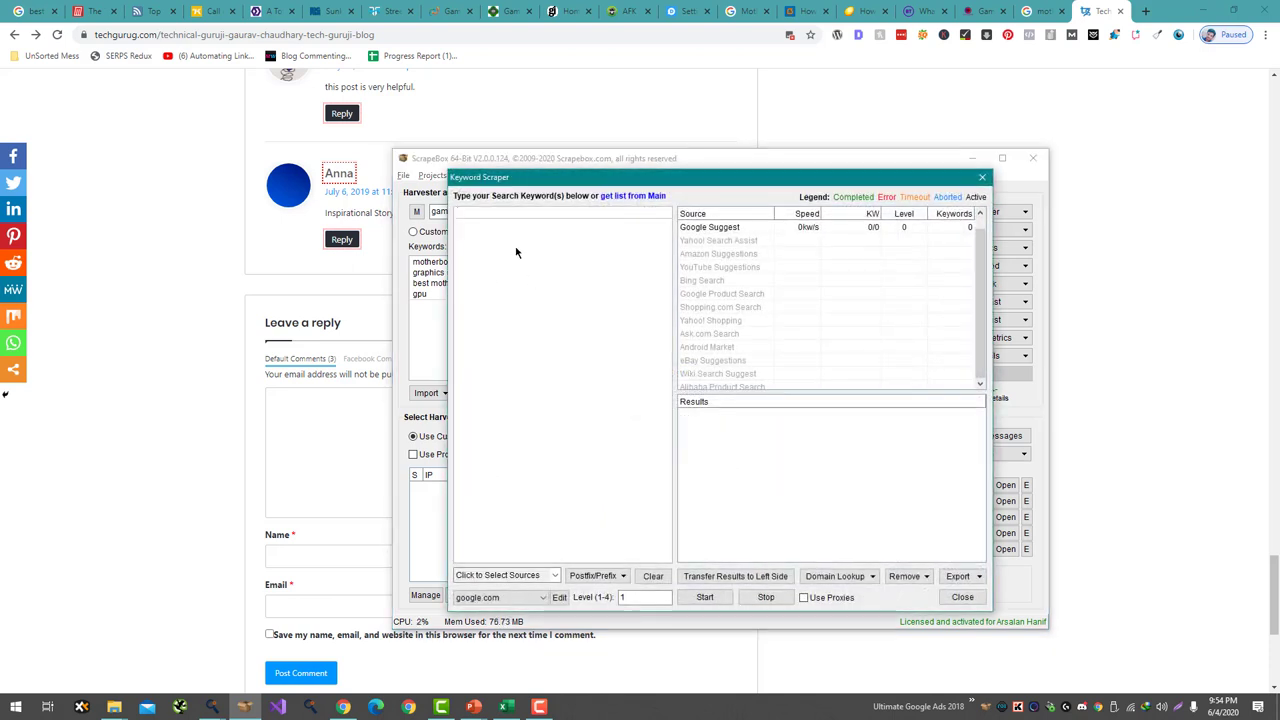
- Scrape suggestions for seeds motherboard, graphics card, best motherboard, gpu and best gpu
{"action": "type", "text": "motherboard"}
{"action": "key", "text": "Return"}
{"action": "type", "text": "g"}
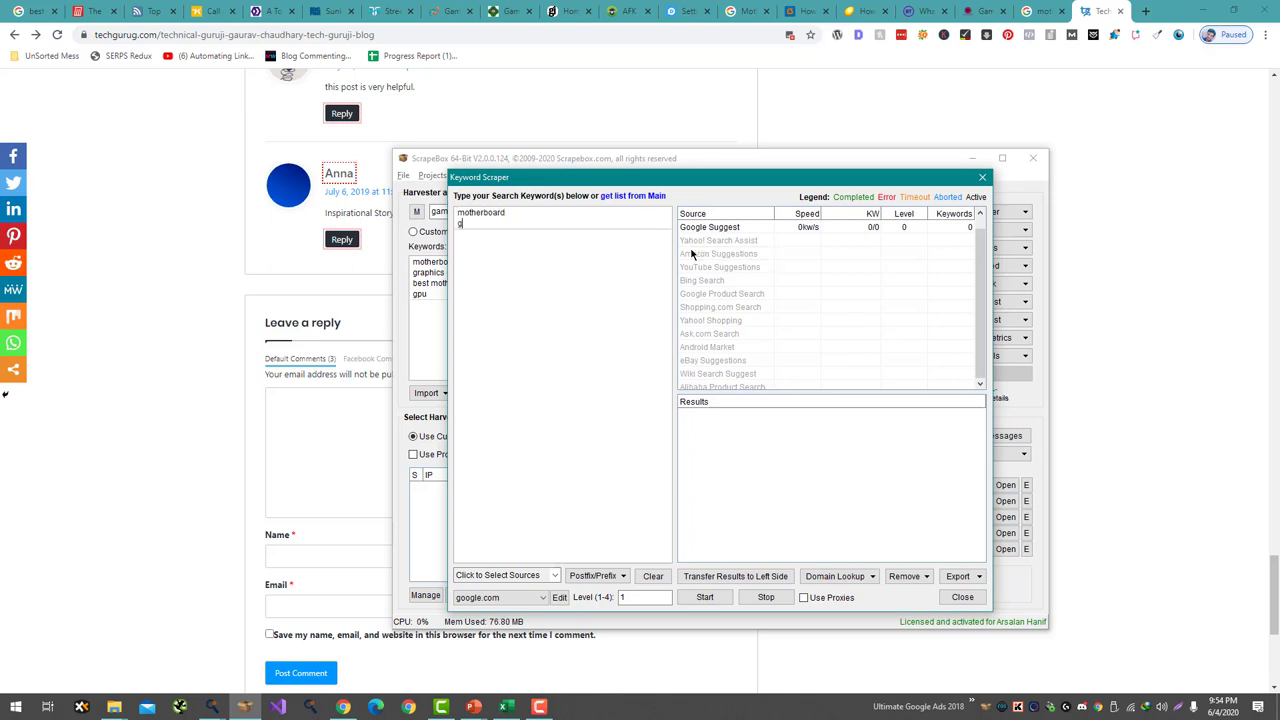
{"action": "type", "text": "raphics card"}
{"action": "key", "text": "Return"}
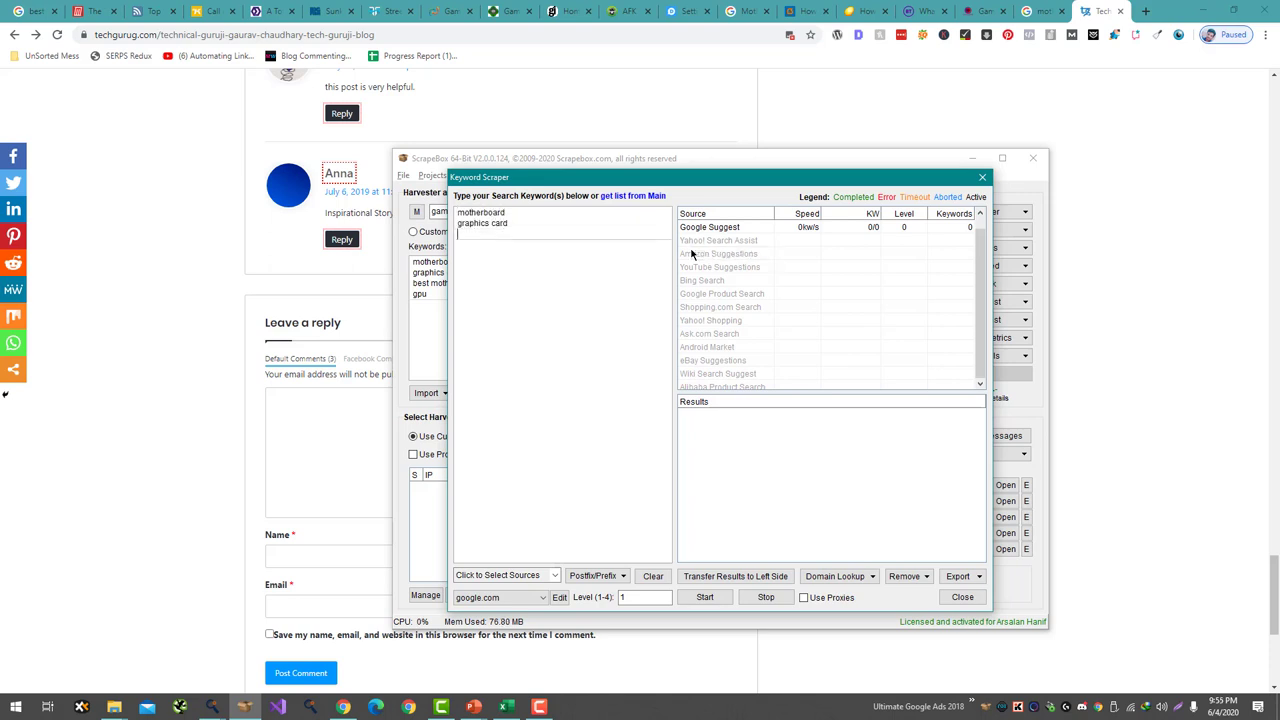
{"action": "type", "text": "best motherboard"}
{"action": "key", "text": "Return"}
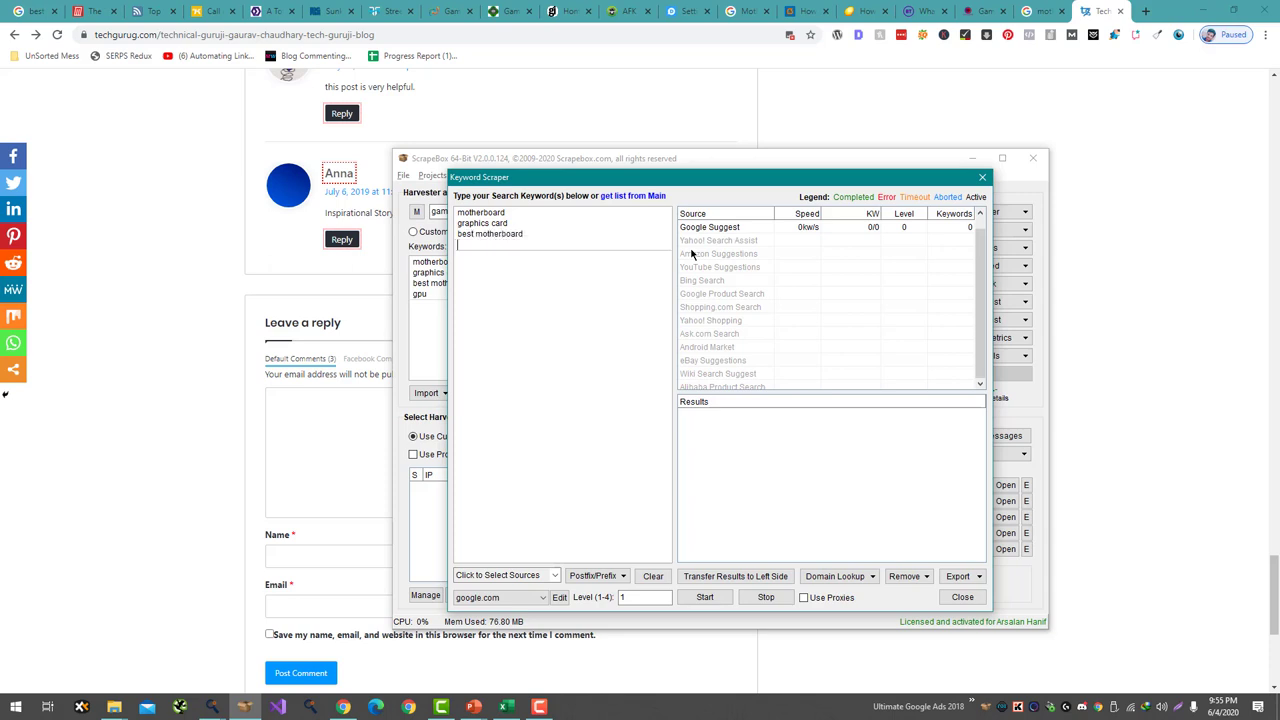
{"action": "type", "text": "gpu"}
{"action": "key", "text": "Return"}
{"action": "type", "text": "best"}
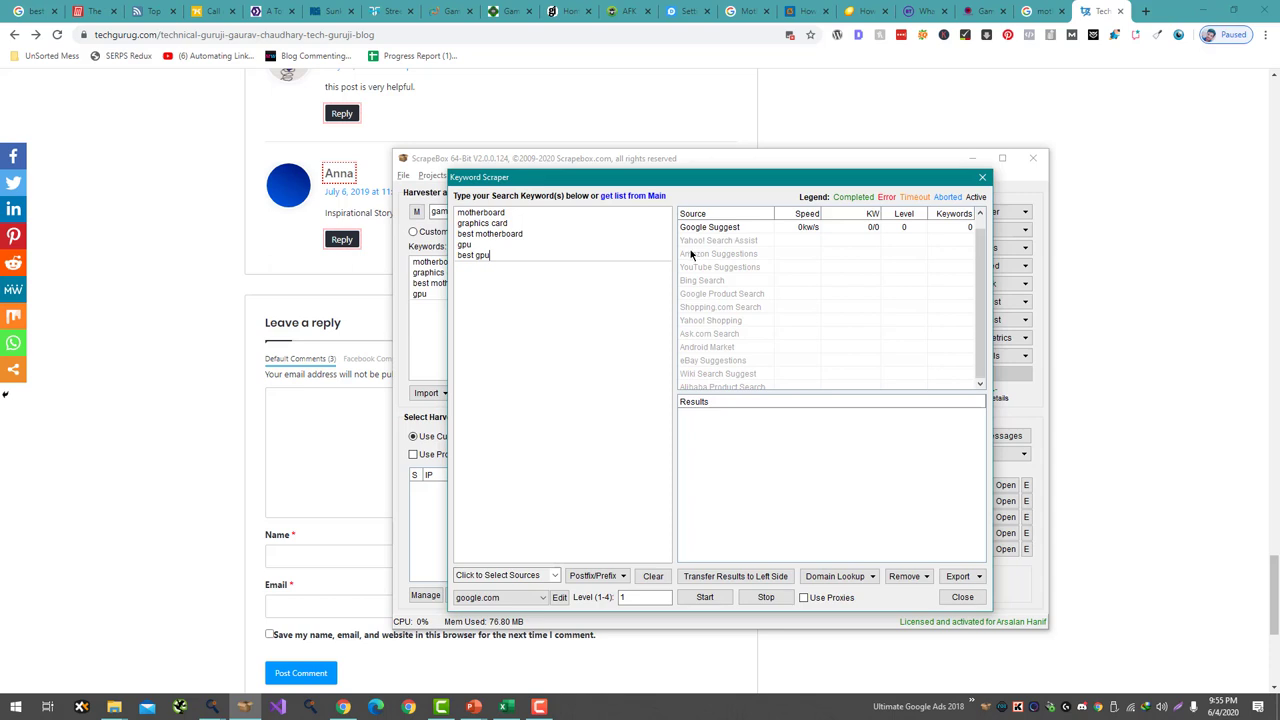
{"action": "left_click", "coordinate": [704, 597]}
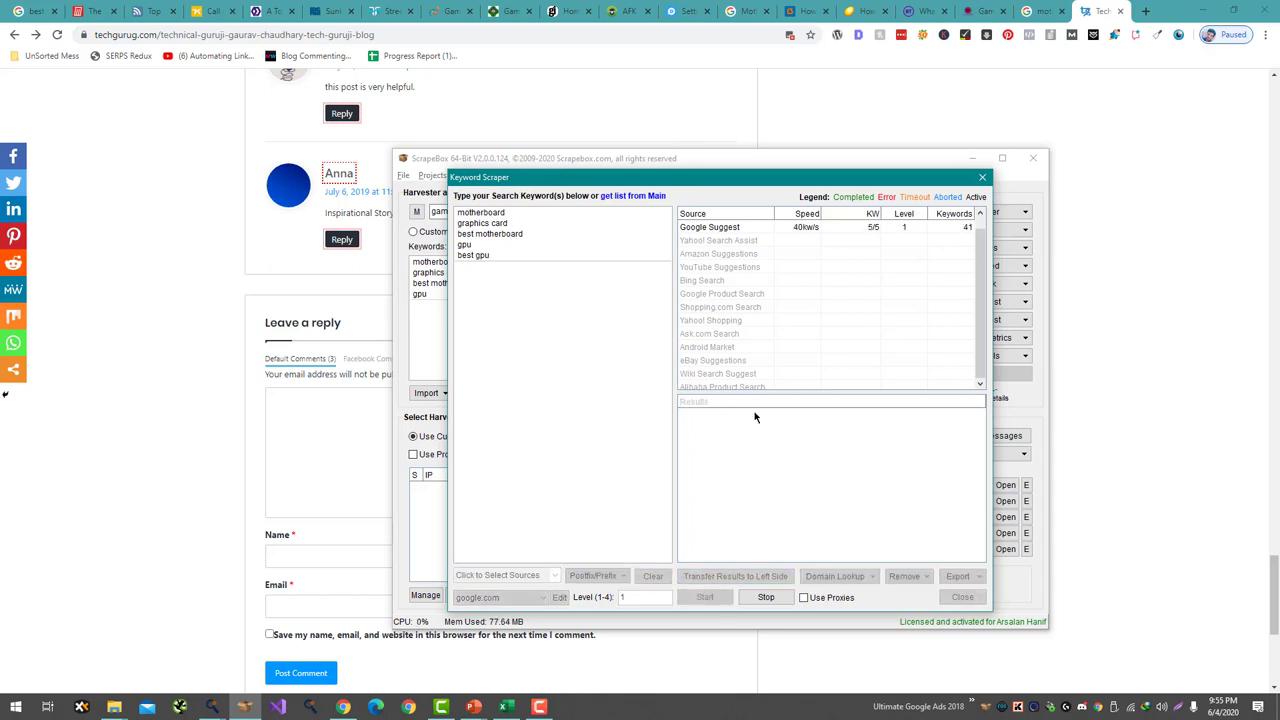
- Move the 51 scraped Google Suggest keywords into the keyword box
{"action": "left_click", "coordinate": [755, 577]}
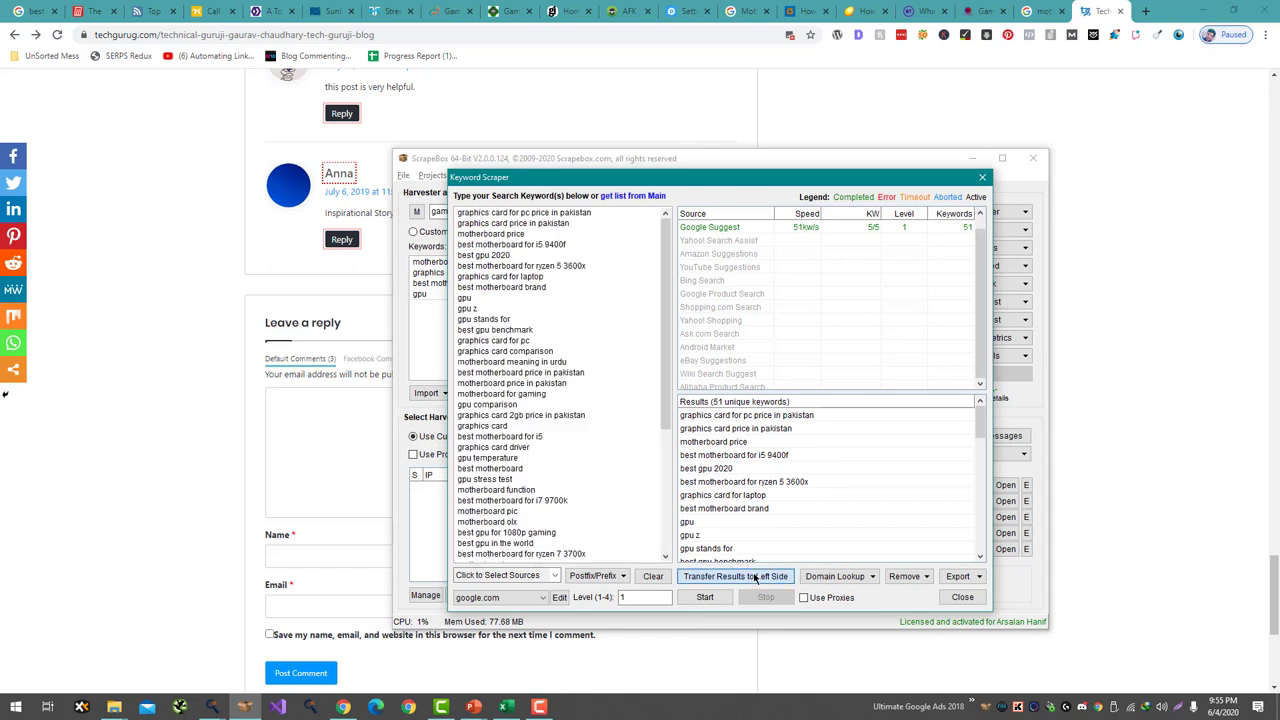
{"action": "scroll", "coordinate": [533, 337], "scroll_direction": "down", "scroll_amount": 5}
{"action": "scroll", "coordinate": [533, 337], "scroll_direction": "down", "scroll_amount": 1}
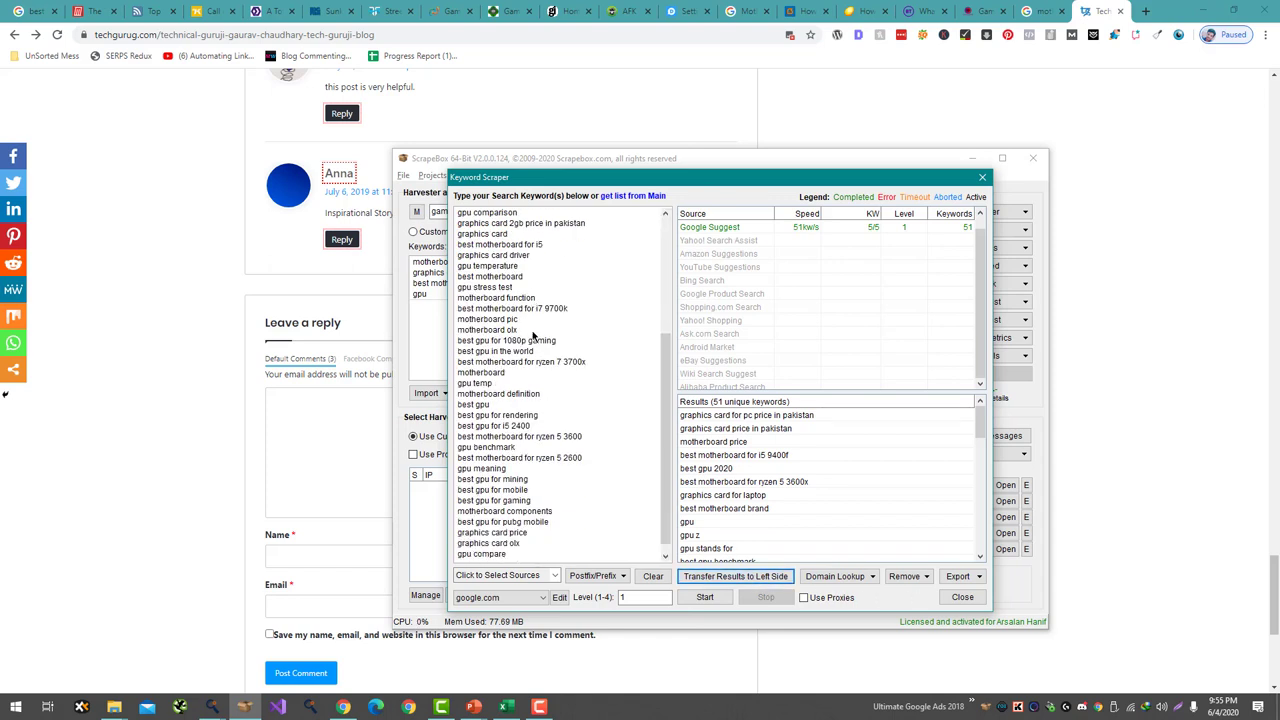
{"action": "scroll", "coordinate": [535, 338], "scroll_direction": "up", "scroll_amount": 1}
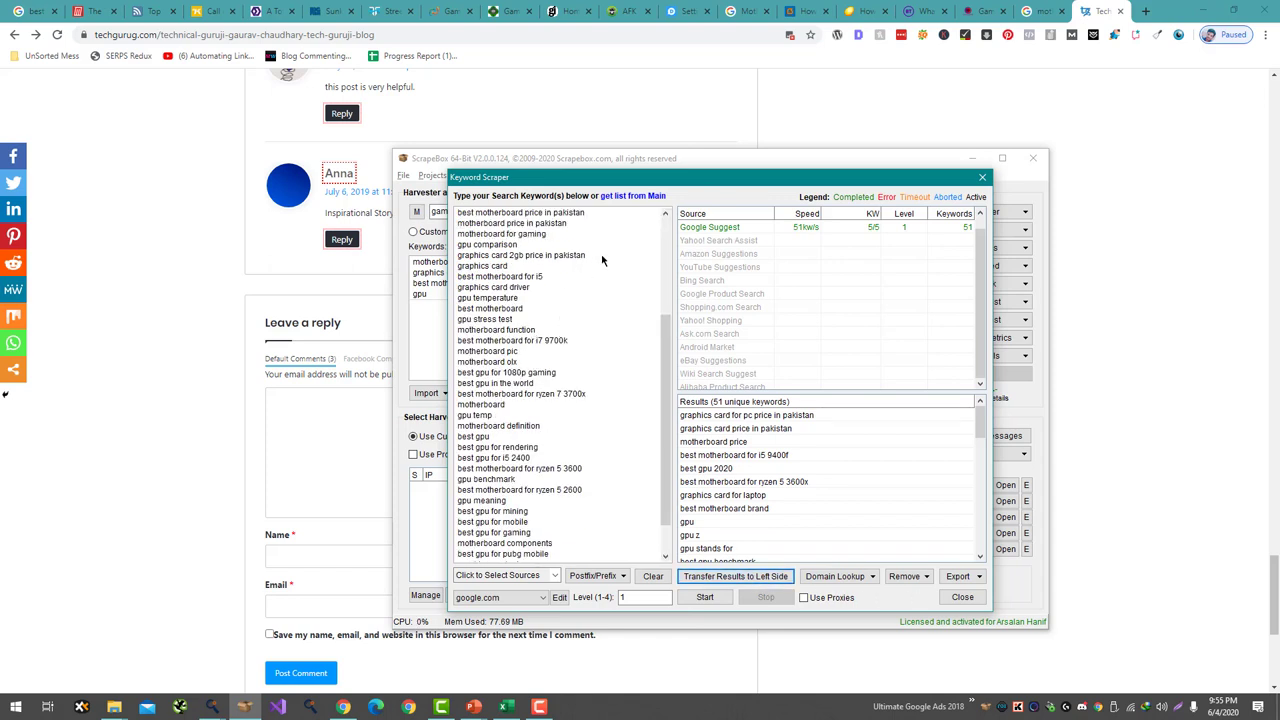
{"action": "scroll", "coordinate": [602, 262], "scroll_direction": "up", "scroll_amount": 2}
- Delete the off-topic lines 'graphics card 2gb price in pakistan', 'motherboard meaning in urdu' and the last three keywords
{"action": "left_click_drag", "start_coordinate": [591, 322], "coordinate": [592, 313]}
{"action": "key", "text": "Delete"}
{"action": "scroll", "coordinate": [592, 314], "scroll_direction": "down", "scroll_amount": 3}
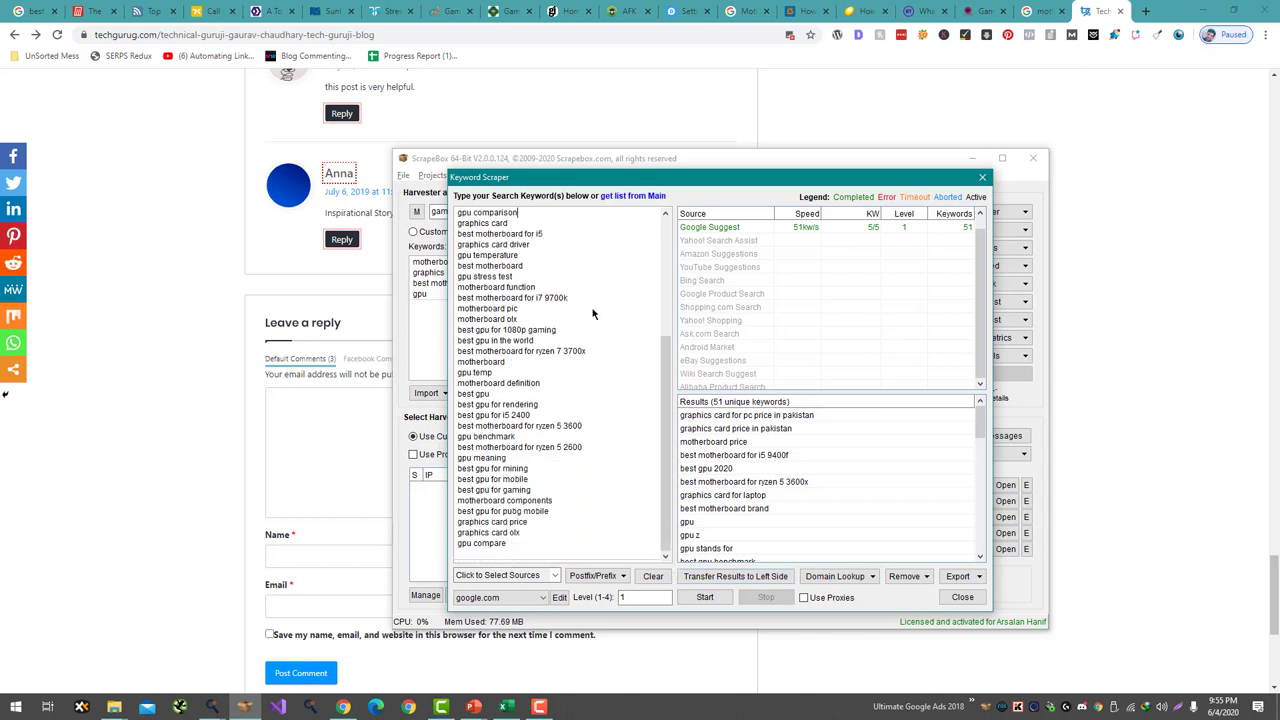
{"action": "scroll", "coordinate": [592, 314], "scroll_direction": "up", "scroll_amount": 3}
{"action": "left_click_drag", "start_coordinate": [575, 266], "coordinate": [573, 260]}
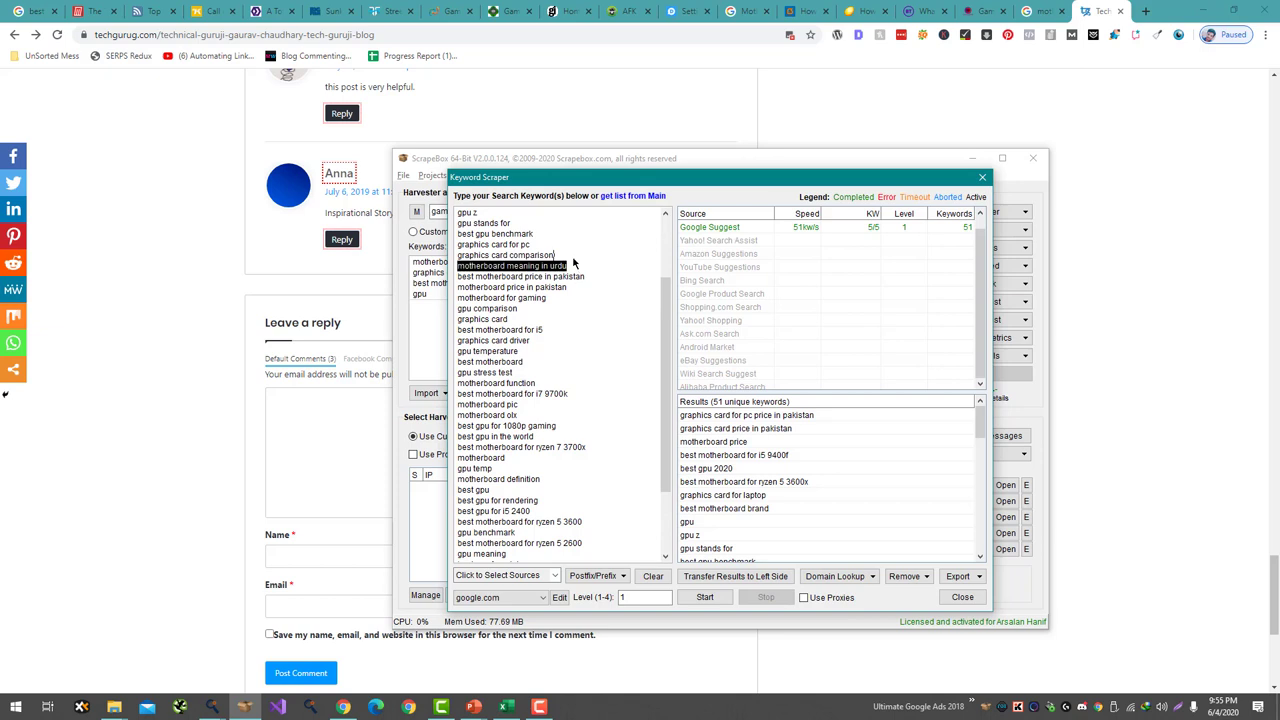
{"action": "key", "text": "Delete"}
{"action": "scroll", "coordinate": [573, 270], "scroll_direction": "down", "scroll_amount": 3}
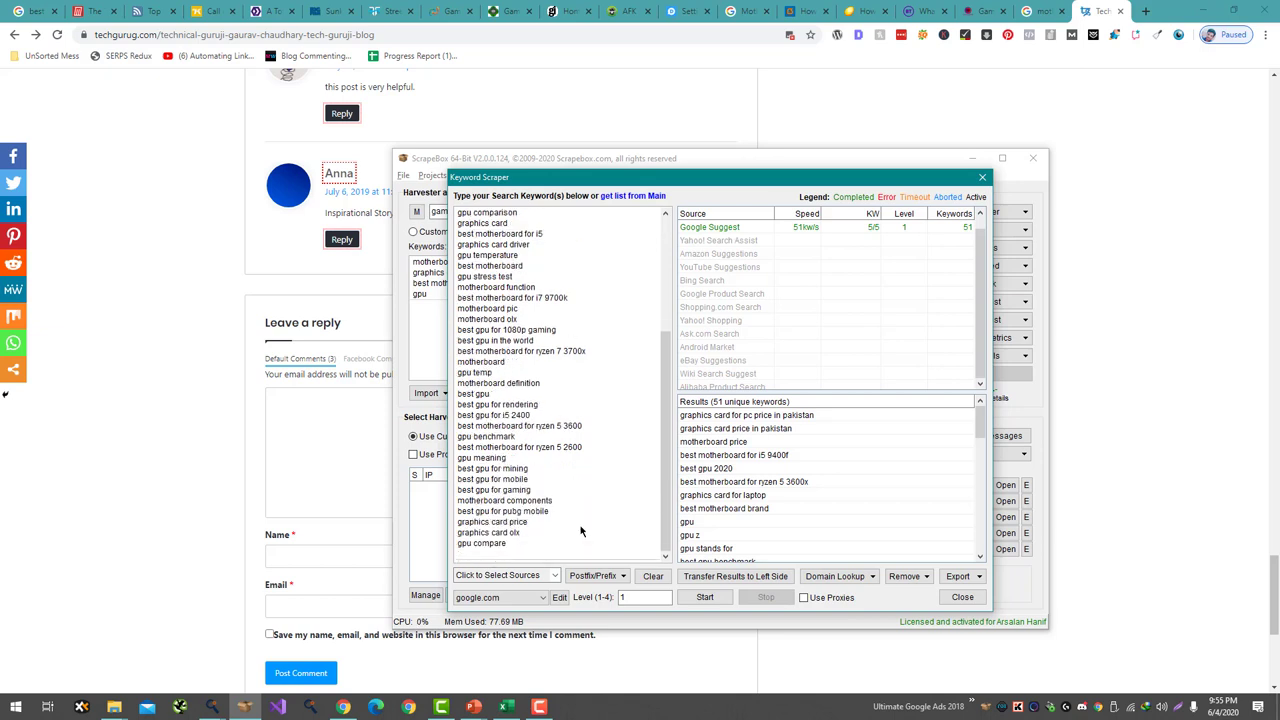
{"action": "left_click_drag", "start_coordinate": [577, 550], "coordinate": [579, 519]}
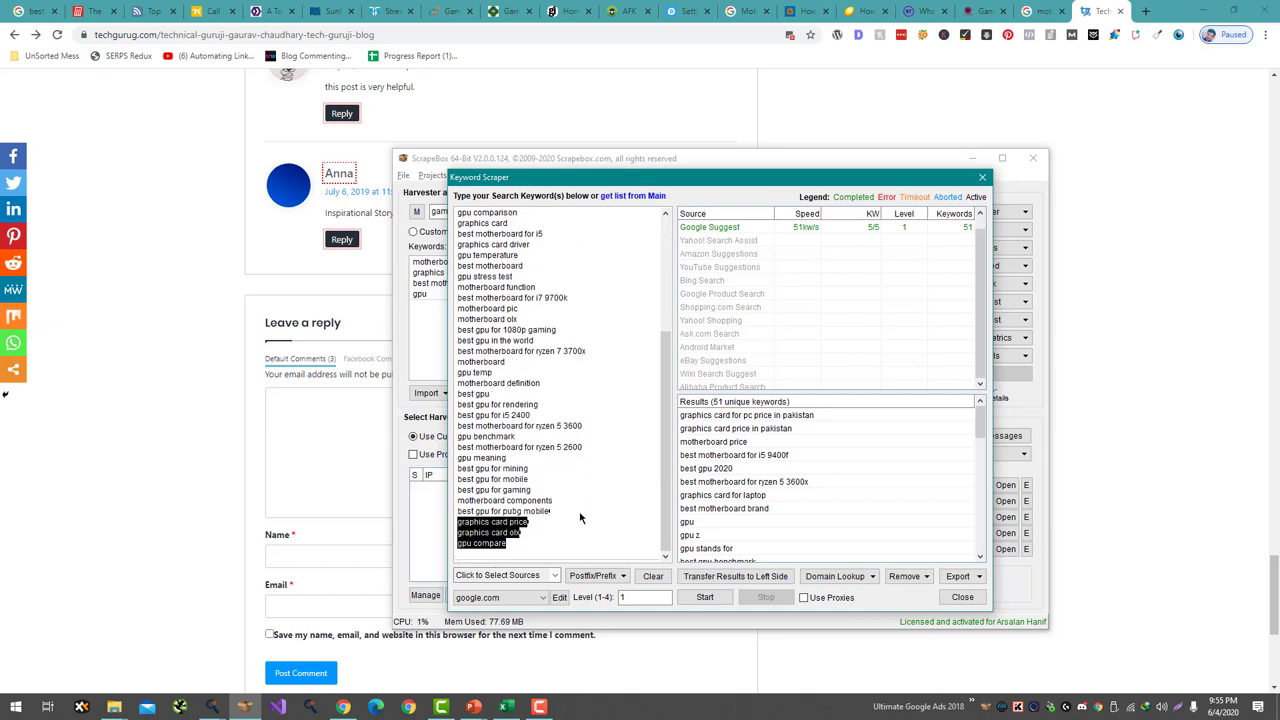
{"action": "key", "text": "Delete"}
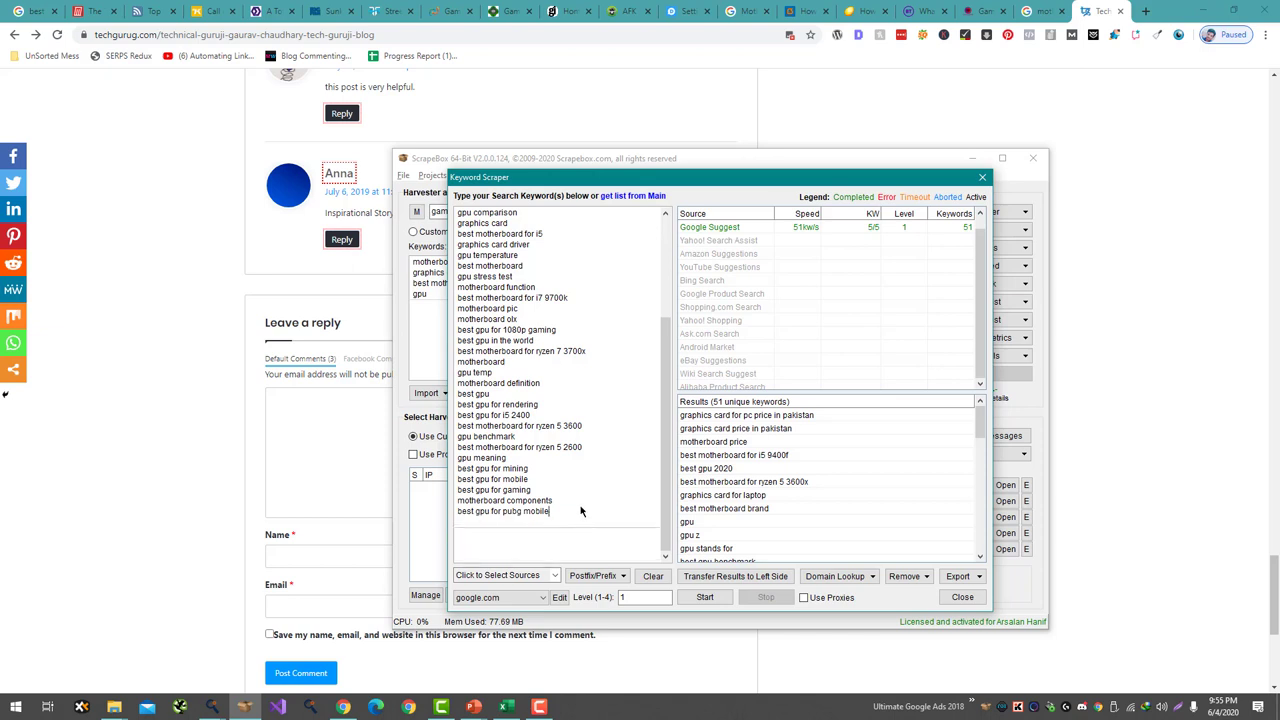
- Export all remaining keywords to the main ScrapeBox keyword list
{"action": "scroll", "coordinate": [579, 489], "scroll_direction": "up", "scroll_amount": 3}
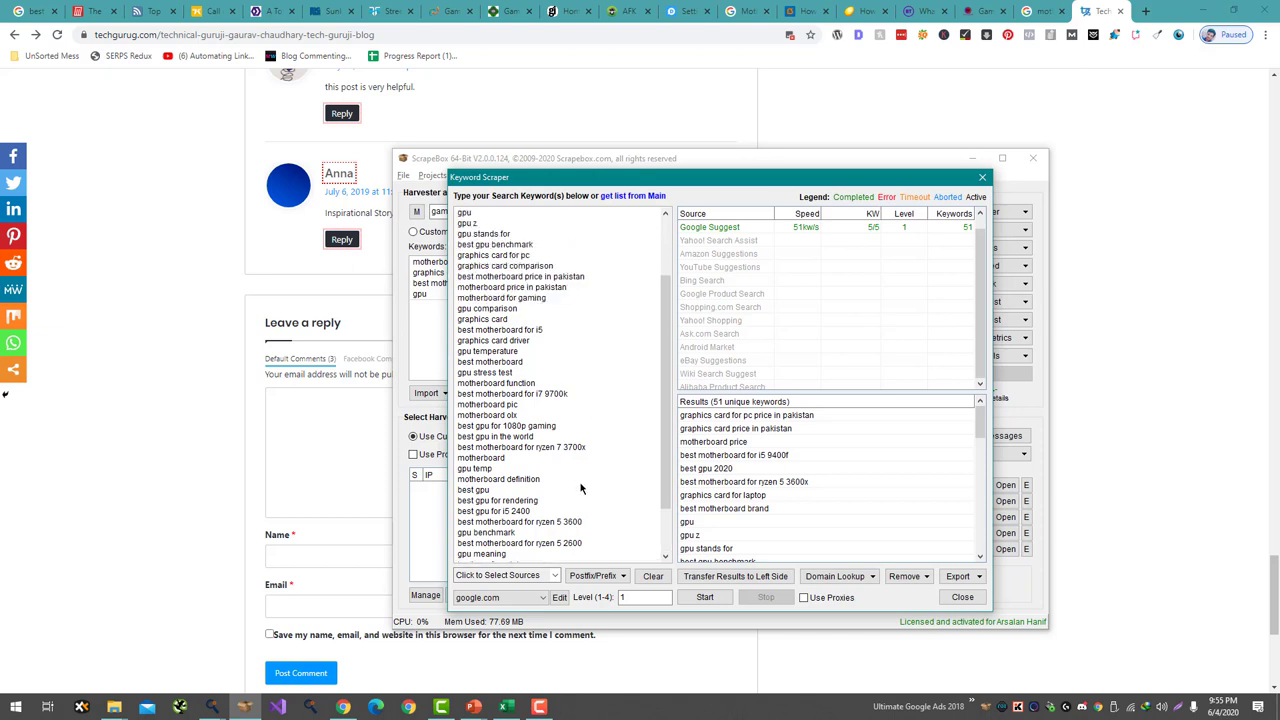
{"action": "scroll", "coordinate": [581, 488], "scroll_direction": "up", "scroll_amount": 2}
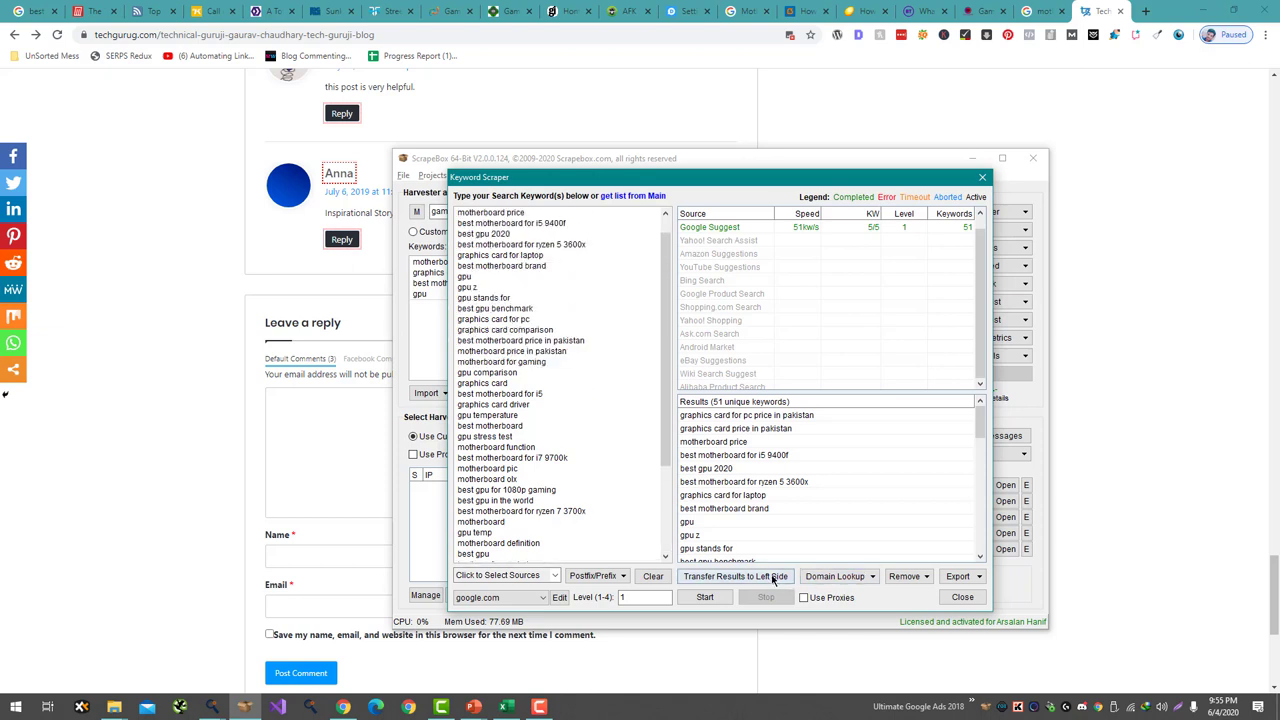
{"action": "left_click", "coordinate": [962, 577]}
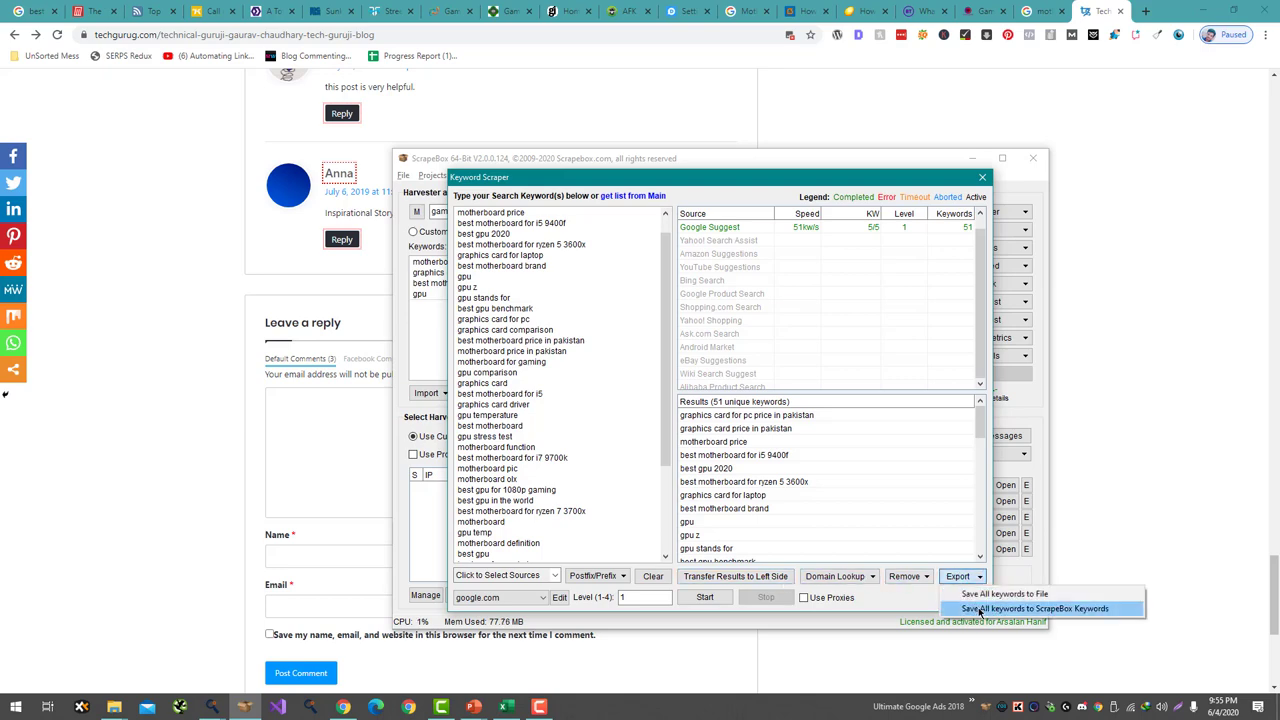
{"action": "left_click", "coordinate": [1000, 608]}
- Return to the main ScrapeBox window and abandon a first harvest attempt after the no-proxies warning
{"action": "left_click", "coordinate": [972, 598]}
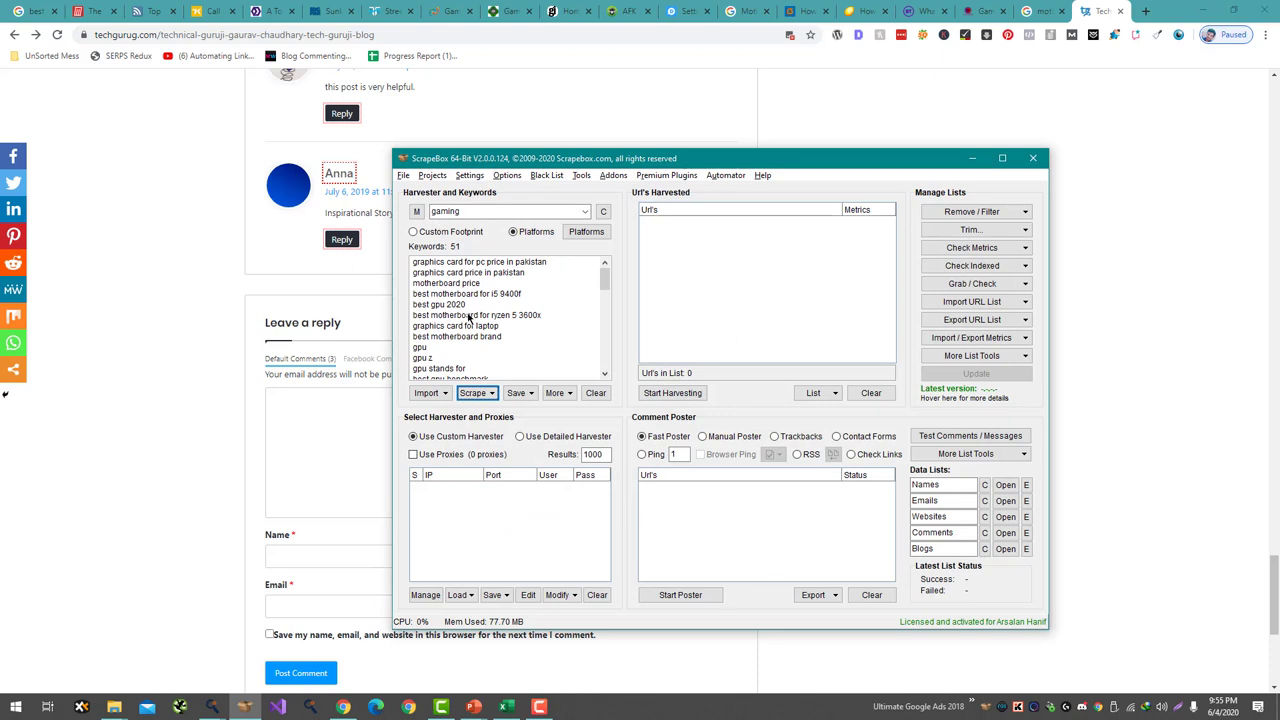
{"action": "scroll", "coordinate": [473, 318], "scroll_direction": "down", "scroll_amount": 13}
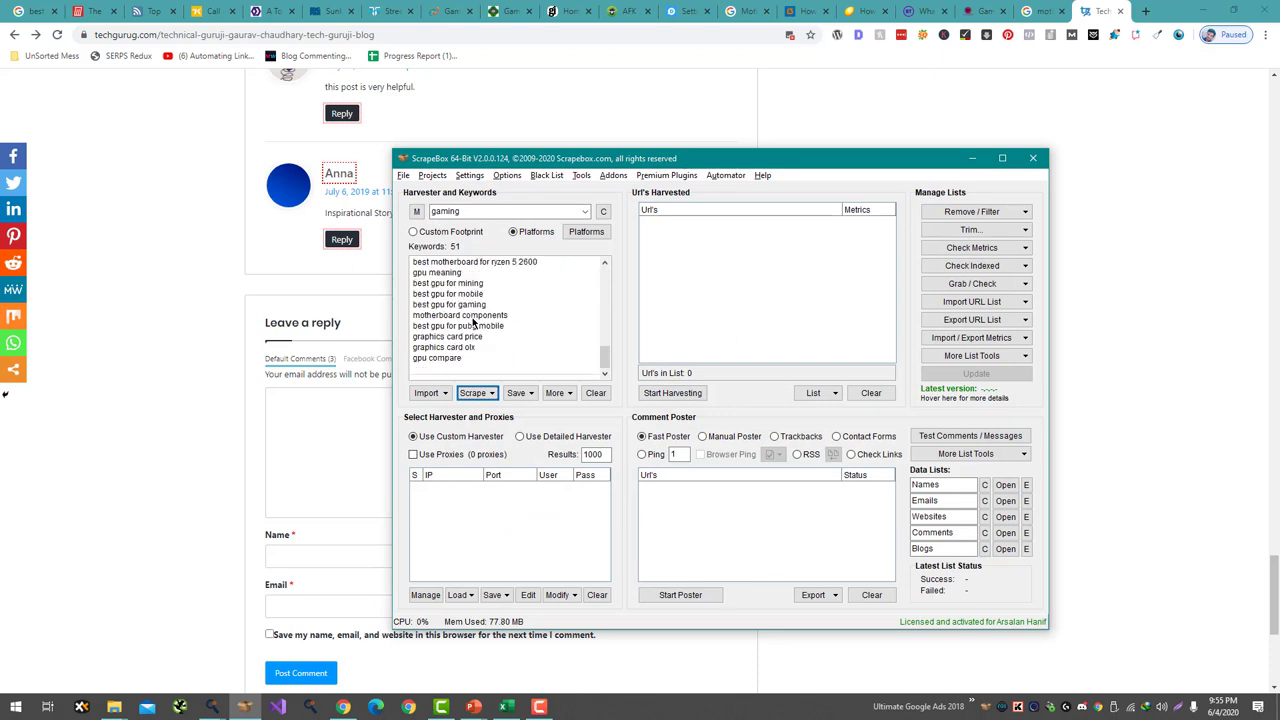
{"action": "left_click", "coordinate": [680, 393]}
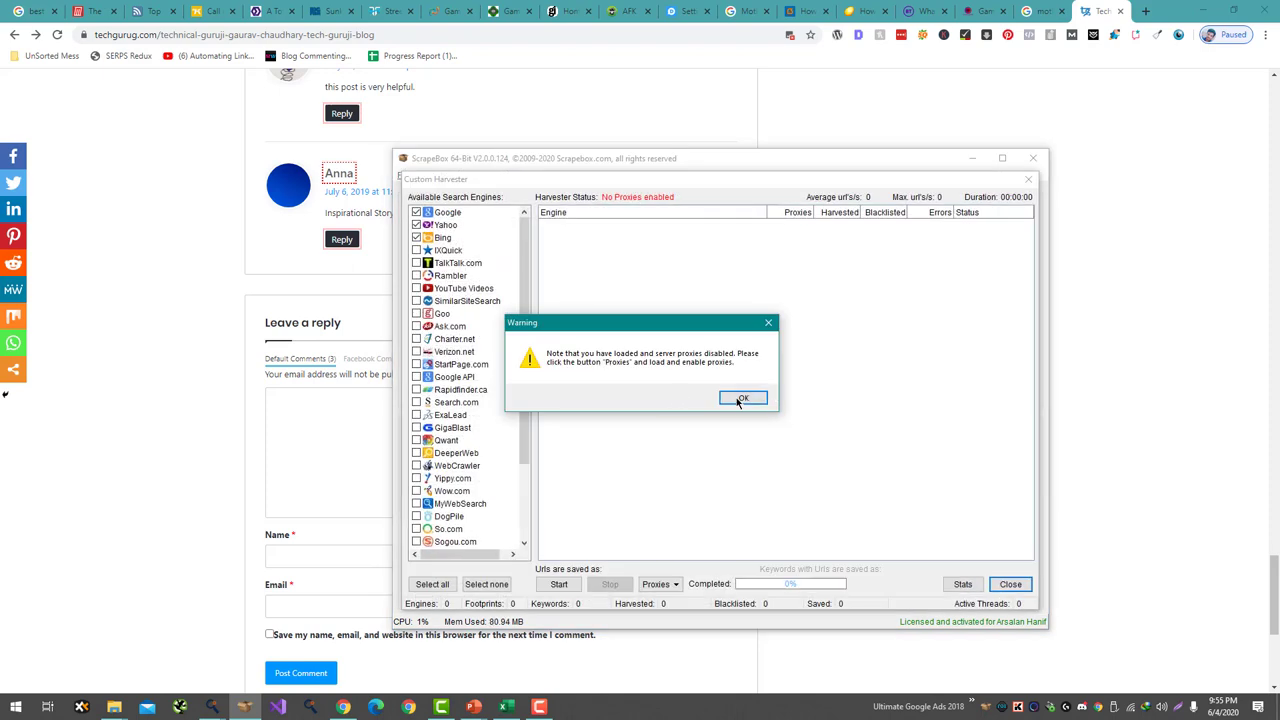
{"action": "left_click", "coordinate": [742, 398]}
{"action": "left_click", "coordinate": [1010, 584]}
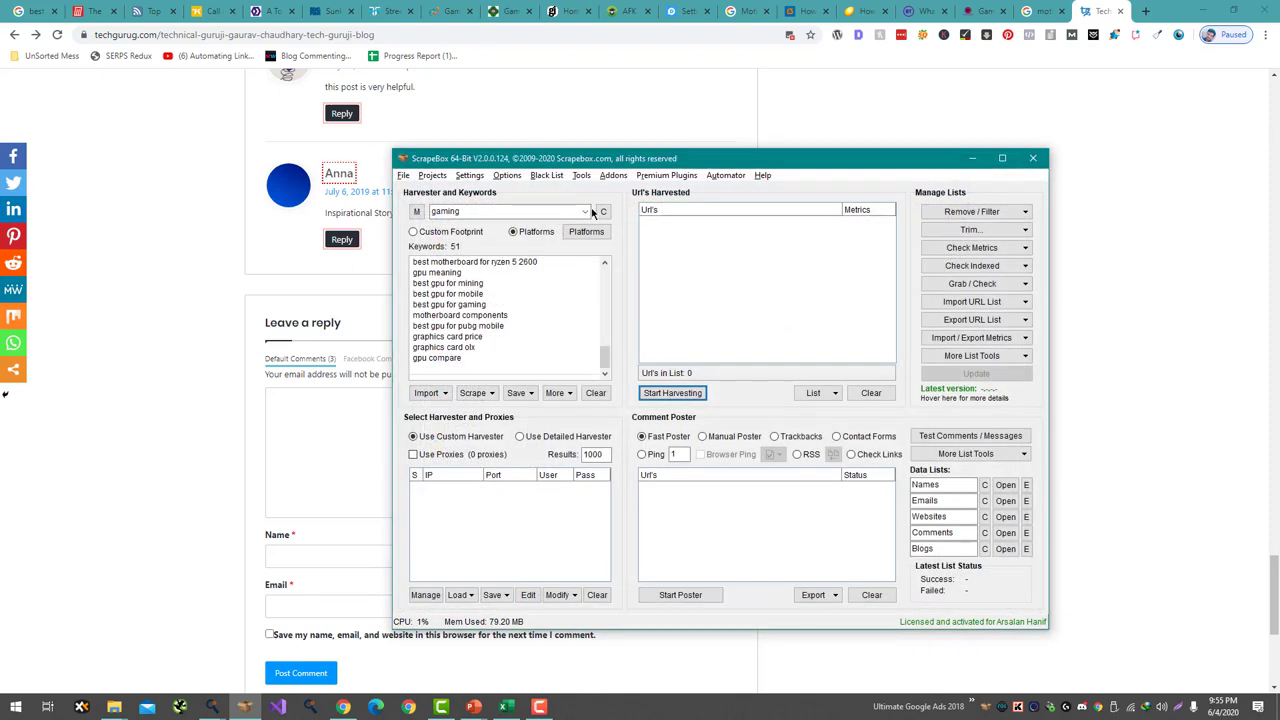
- Uncheck TextCube, Serendipity, K2, Joomla, DotClear, BlogEngine and ASP Blog, keeping Wordpress Blog, then restart harvesting
{"action": "left_click", "coordinate": [586, 231]}
{"action": "scroll", "coordinate": [650, 436], "scroll_direction": "down", "scroll_amount": 5}
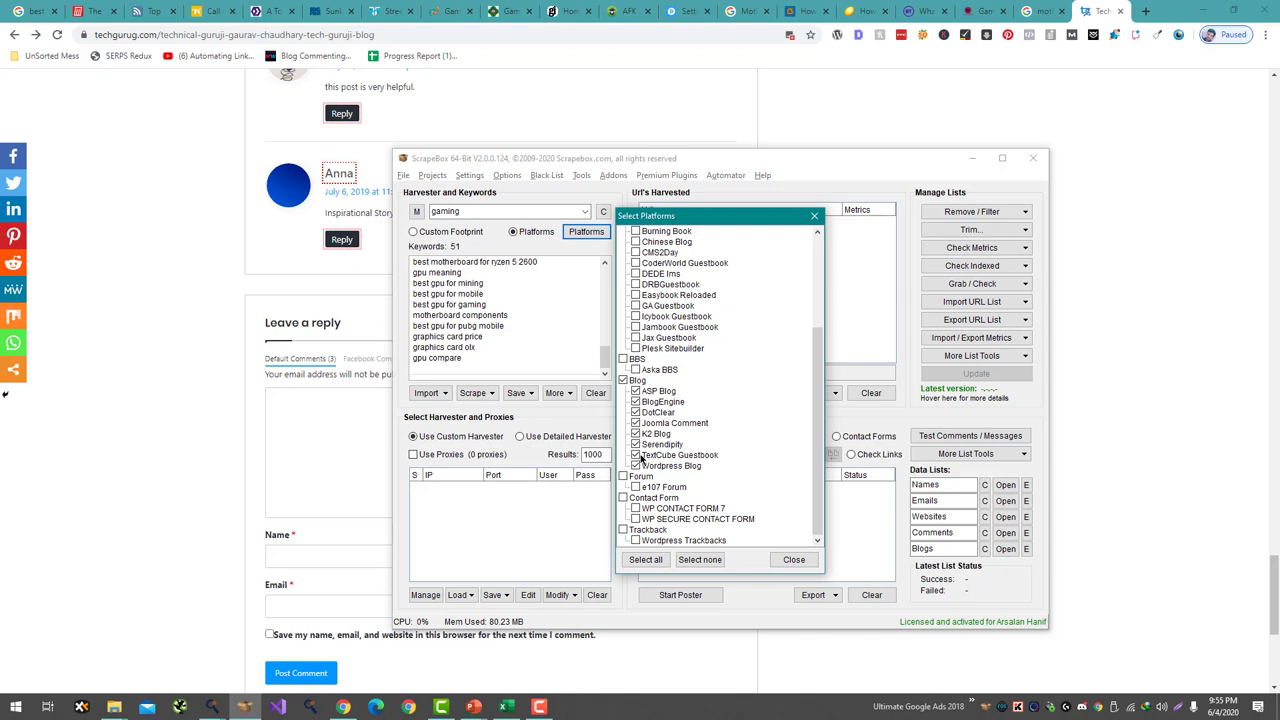
{"action": "left_click", "coordinate": [636, 455]}
{"action": "left_click", "coordinate": [636, 444]}
{"action": "left_click", "coordinate": [636, 433]}
{"action": "left_click", "coordinate": [636, 423]}
{"action": "left_click", "coordinate": [636, 412]}
{"action": "left_click", "coordinate": [637, 423]}
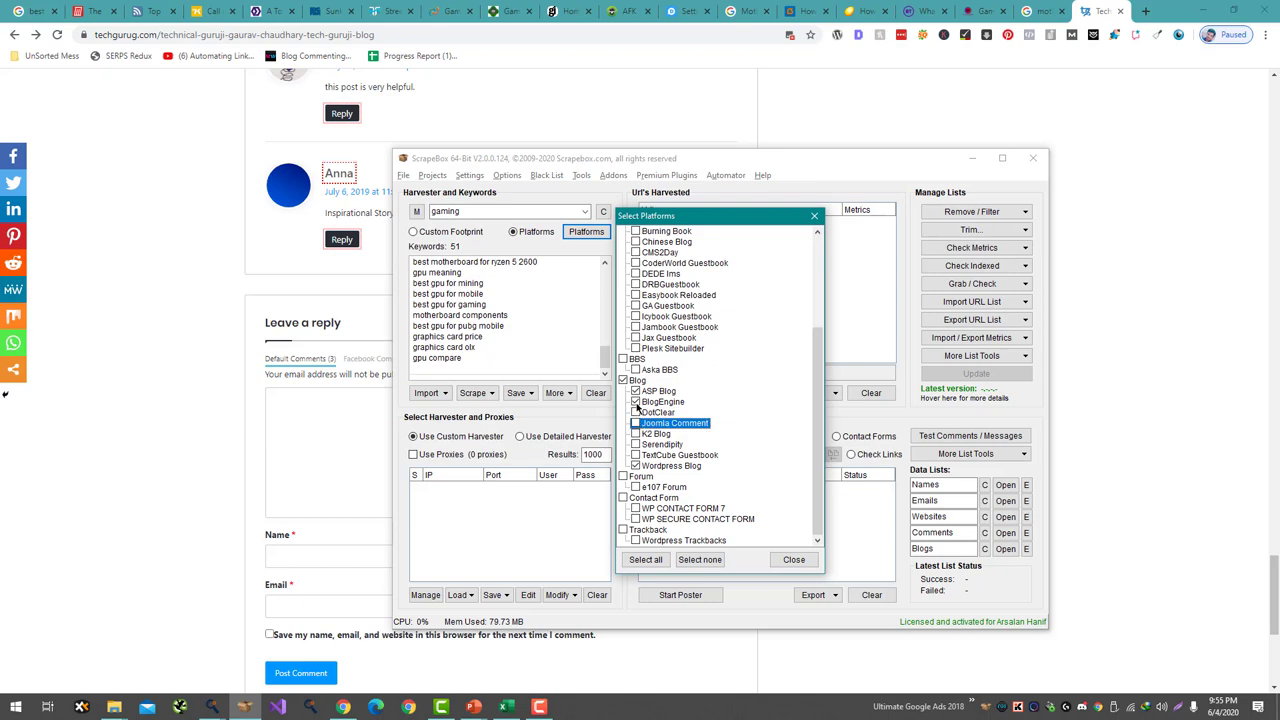
{"action": "left_click", "coordinate": [636, 401]}
{"action": "left_click", "coordinate": [636, 391]}
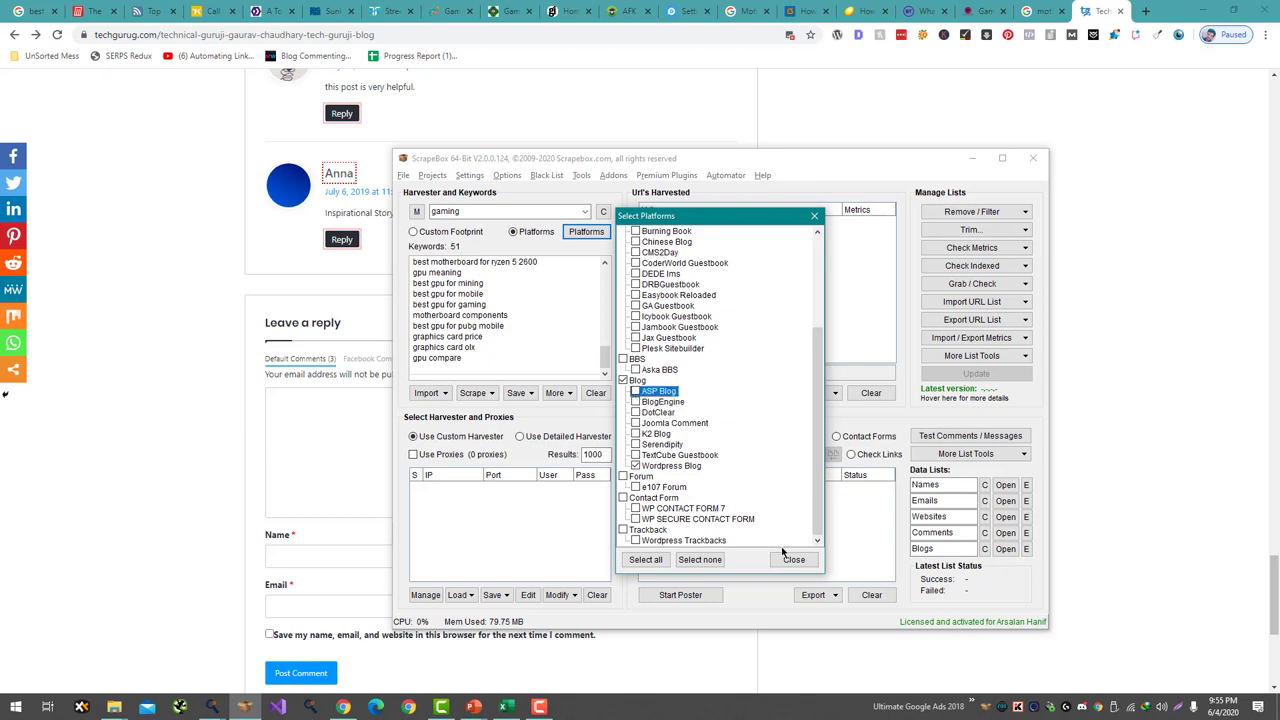
{"action": "left_click", "coordinate": [786, 560]}
{"action": "left_click", "coordinate": [672, 393]}
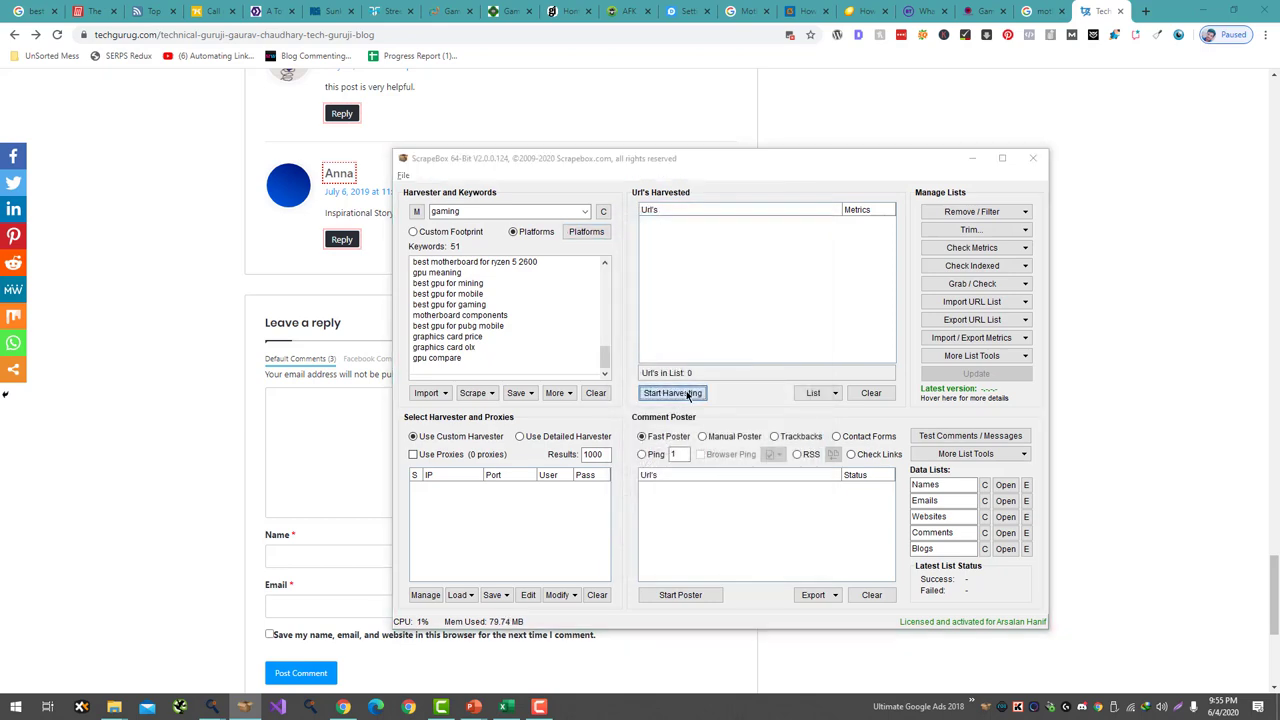
- Harvest with Google, Yahoo and Bing without proxies, stopping at 10920 URLs
{"action": "left_click", "coordinate": [738, 398]}
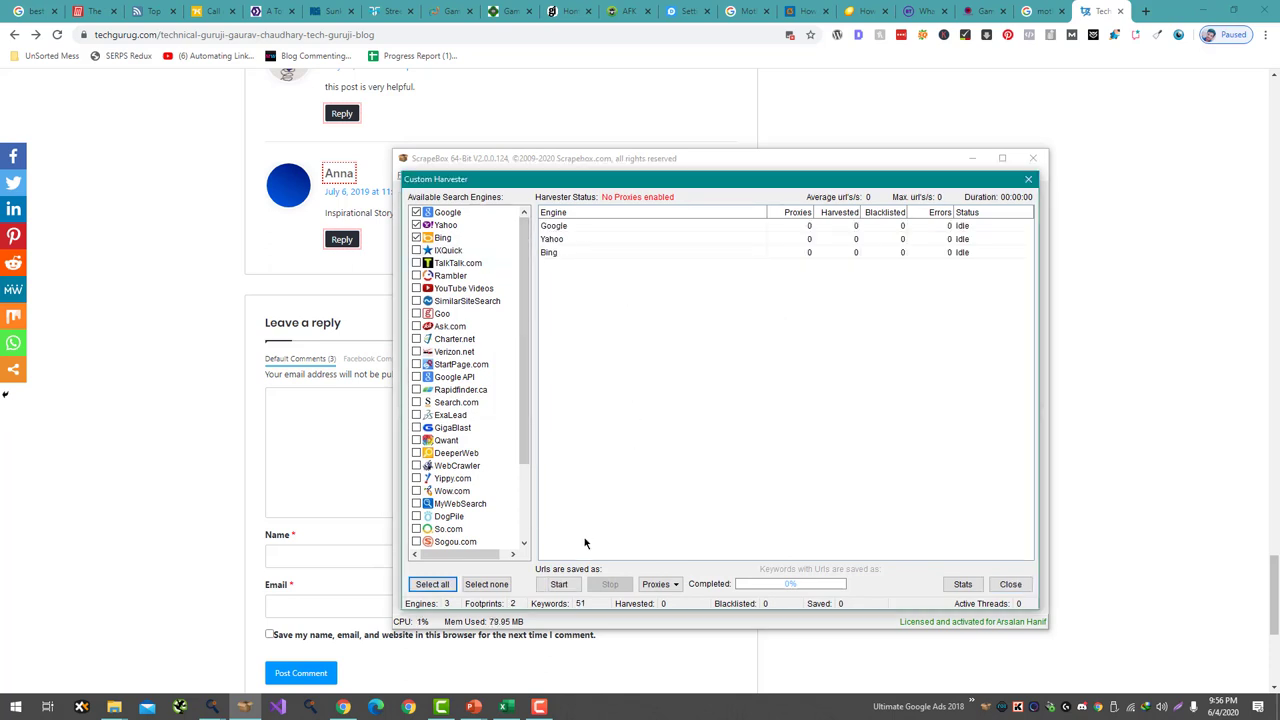
{"action": "left_click", "coordinate": [559, 584]}
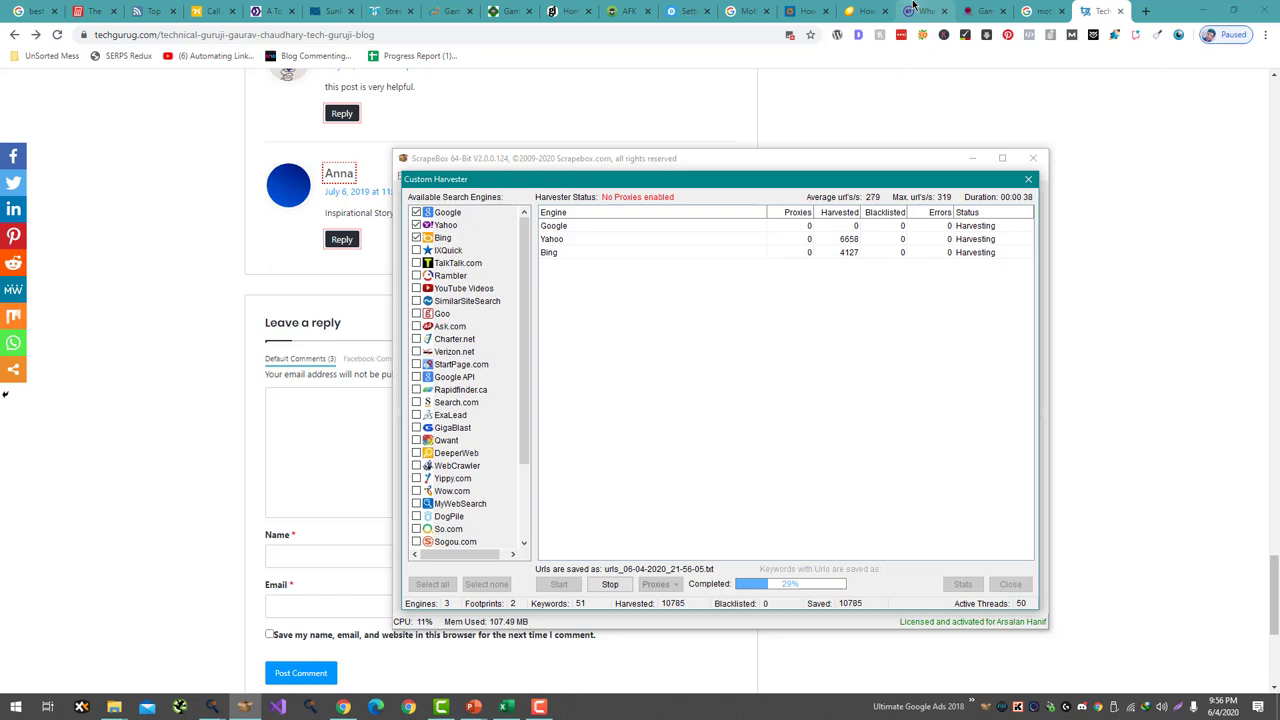
{"action": "left_click", "coordinate": [610, 584]}
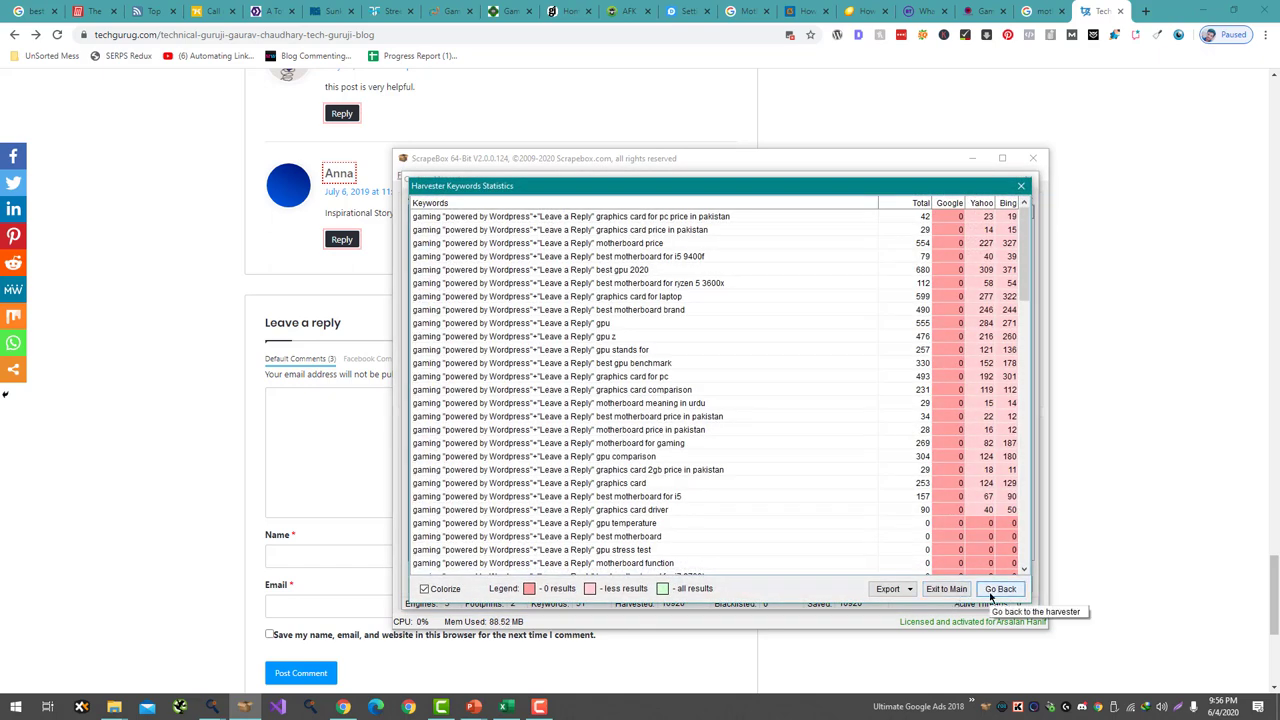
- Filter out duplicate URLs, duplicate domains, non-URL entries, IP hosts and multiple subdomains
{"action": "left_click", "coordinate": [993, 592]}
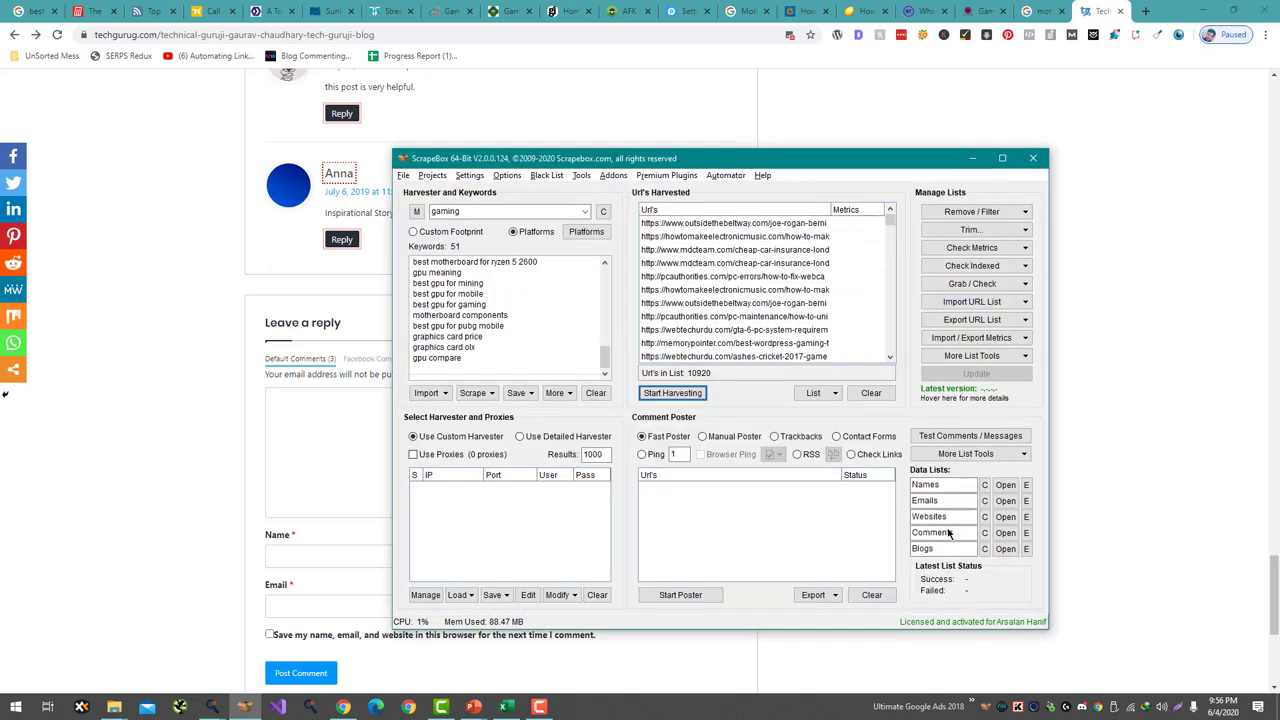
{"action": "left_click", "coordinate": [987, 212]}
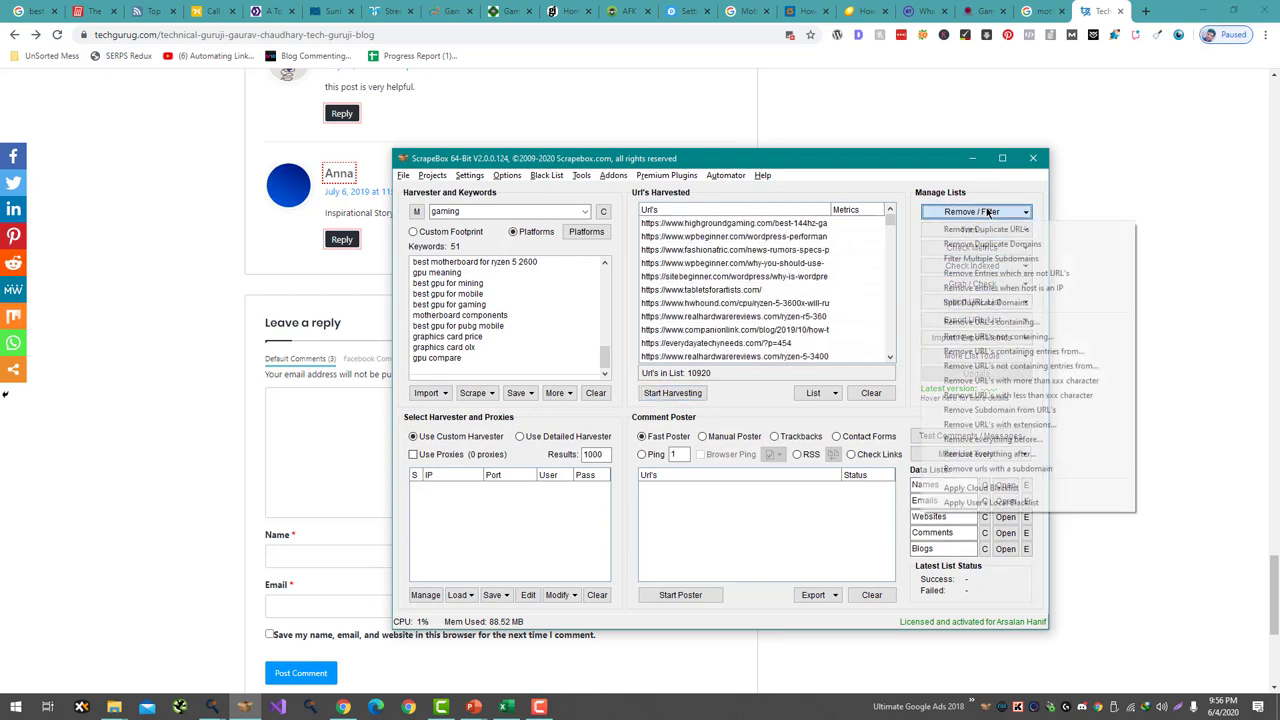
{"action": "left_click", "coordinate": [987, 229]}
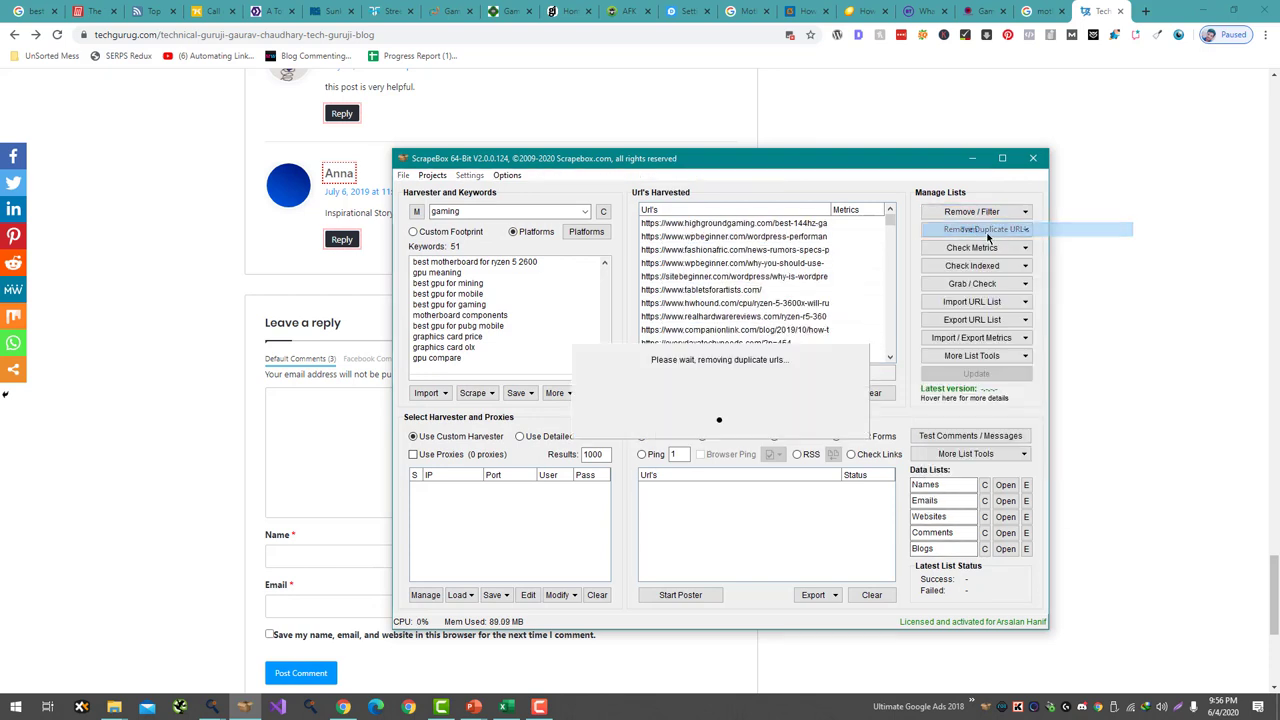
{"action": "left_click", "coordinate": [985, 212]}
{"action": "left_click", "coordinate": [991, 245]}
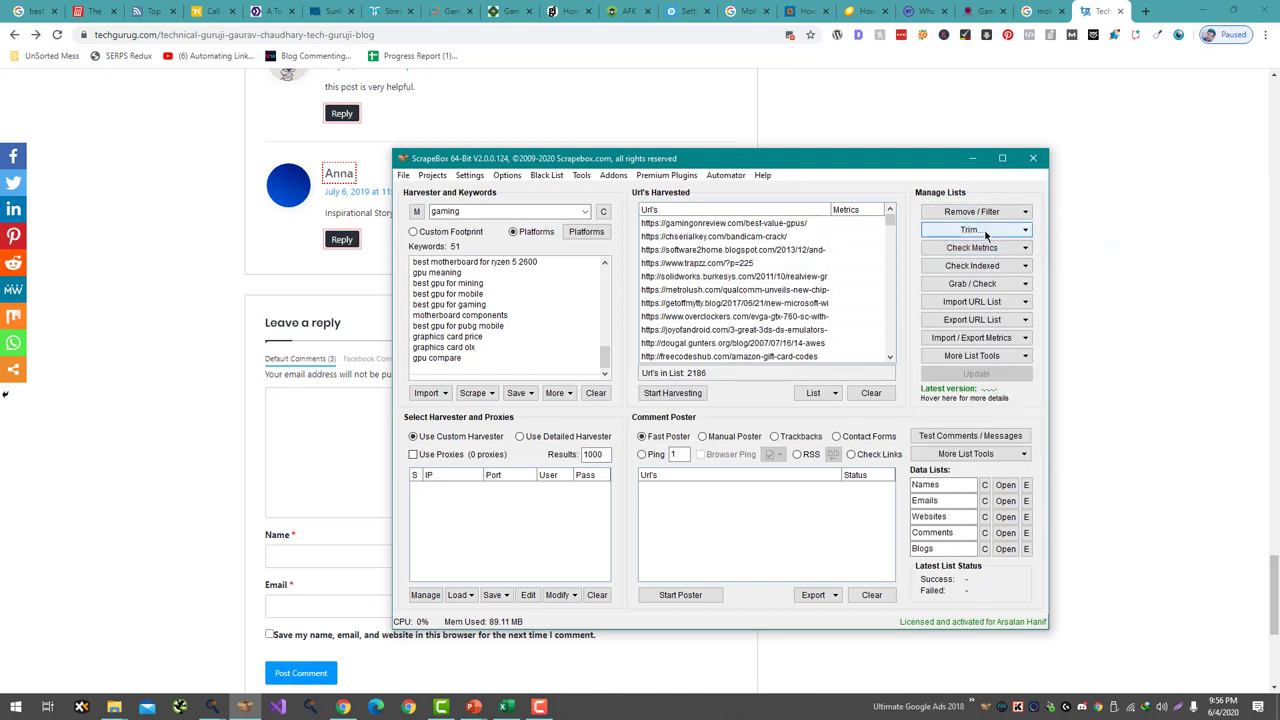
{"action": "left_click", "coordinate": [985, 212]}
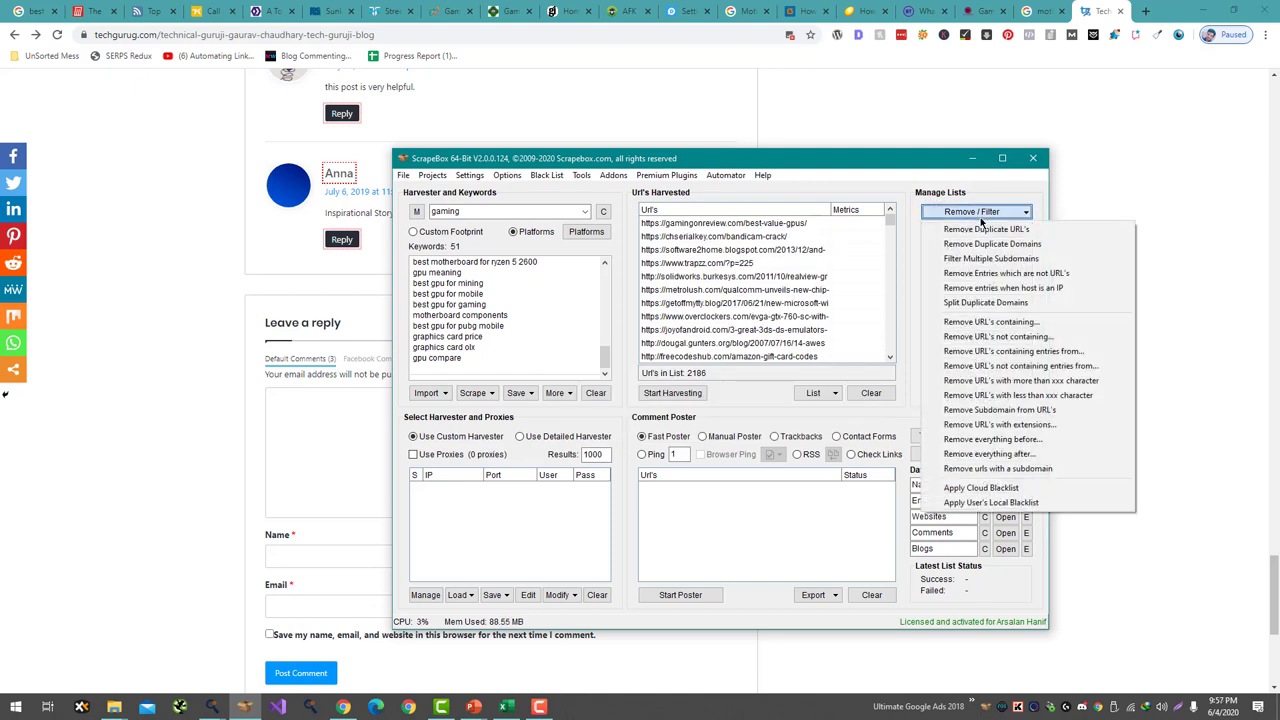
{"action": "left_click", "coordinate": [985, 275]}
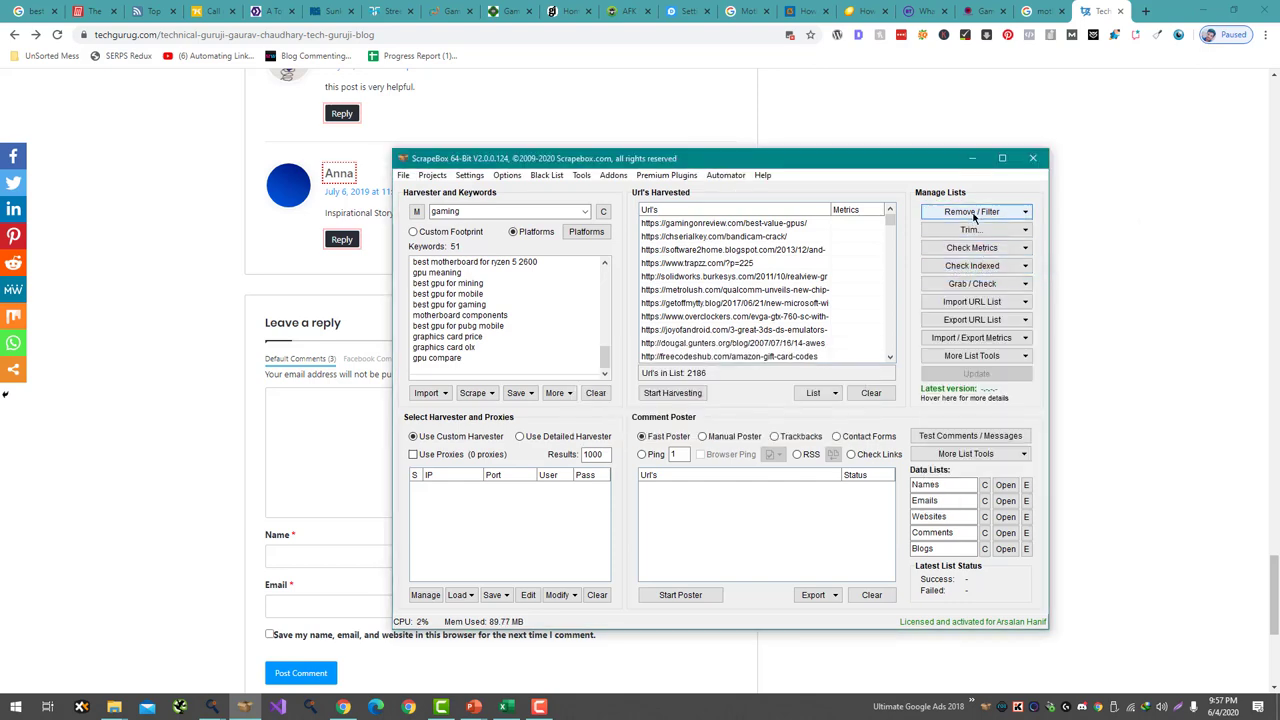
{"action": "left_click", "coordinate": [978, 212]}
{"action": "left_click", "coordinate": [989, 289]}
{"action": "left_click", "coordinate": [978, 212]}
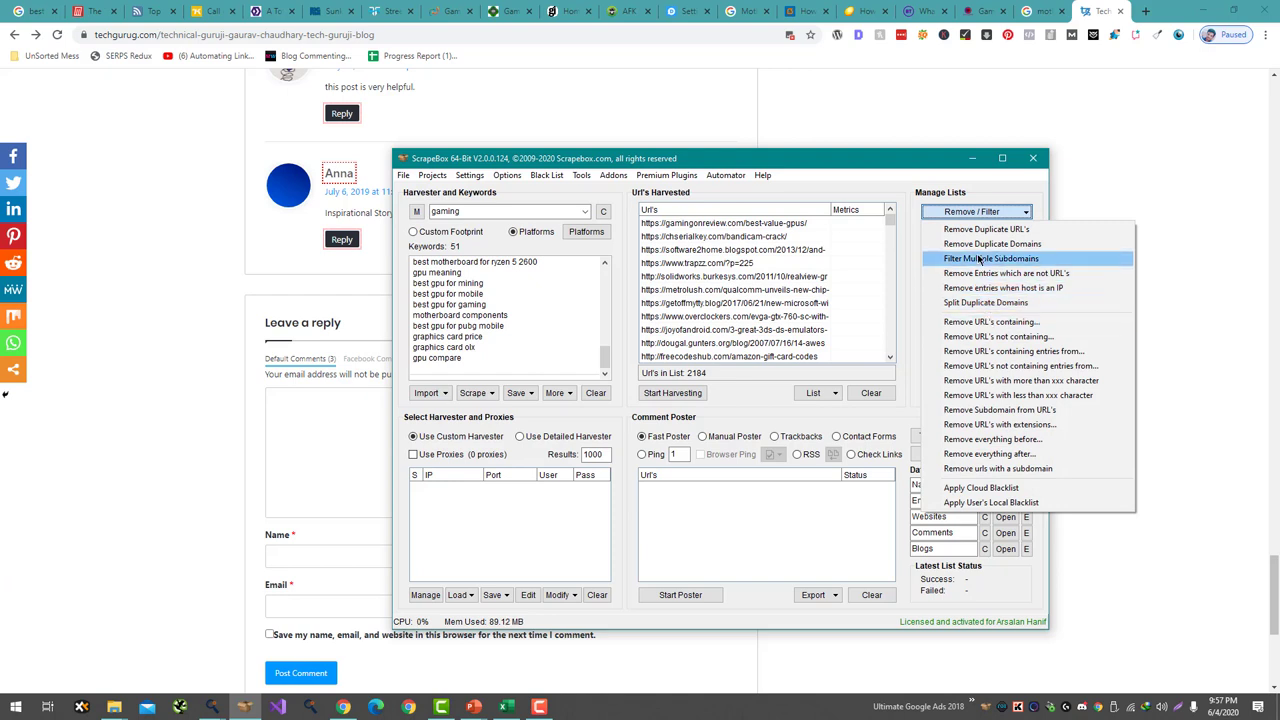
{"action": "left_click", "coordinate": [979, 262]}
- Copy all 1961 filtered URLs and paste them into cell A2 of the Tracking sheet
{"action": "left_click_drag", "start_coordinate": [890, 222], "coordinate": [890, 214]}
{"action": "right_click", "coordinate": [804, 230]}
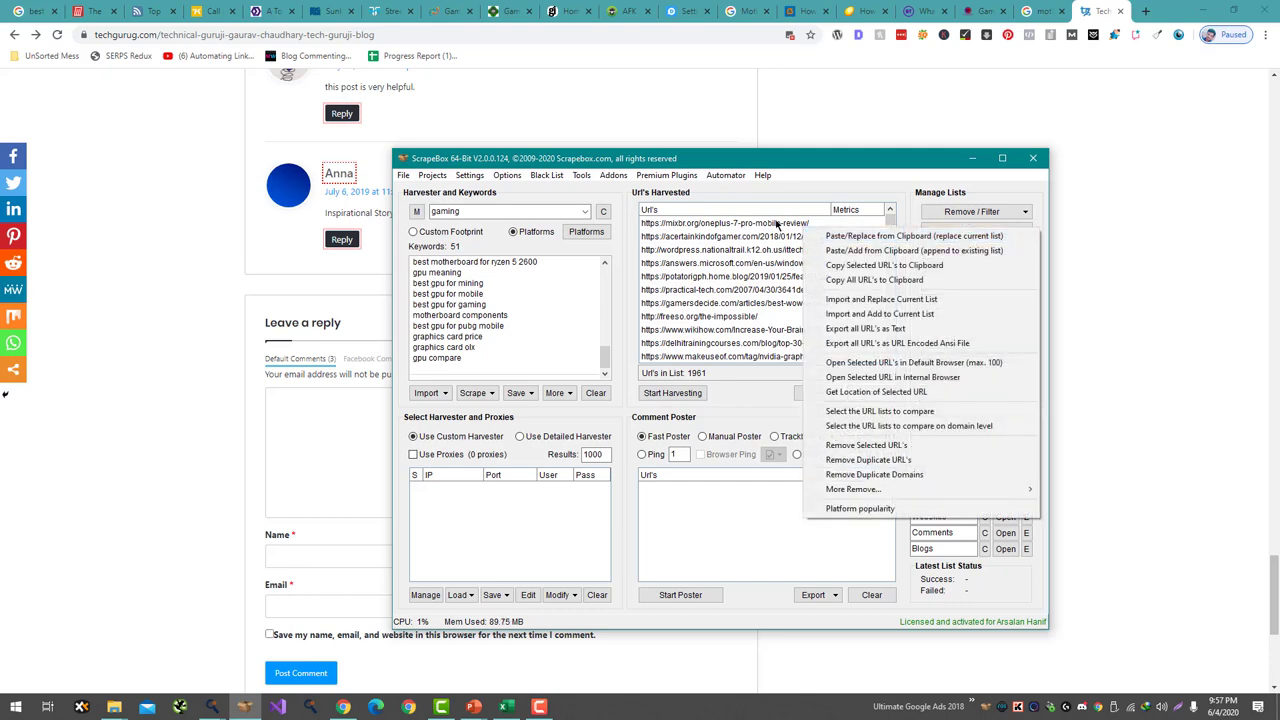
{"action": "right_click", "coordinate": [776, 223]}
{"action": "left_click", "coordinate": [846, 272]}
{"action": "right_click", "coordinate": [766, 262]}
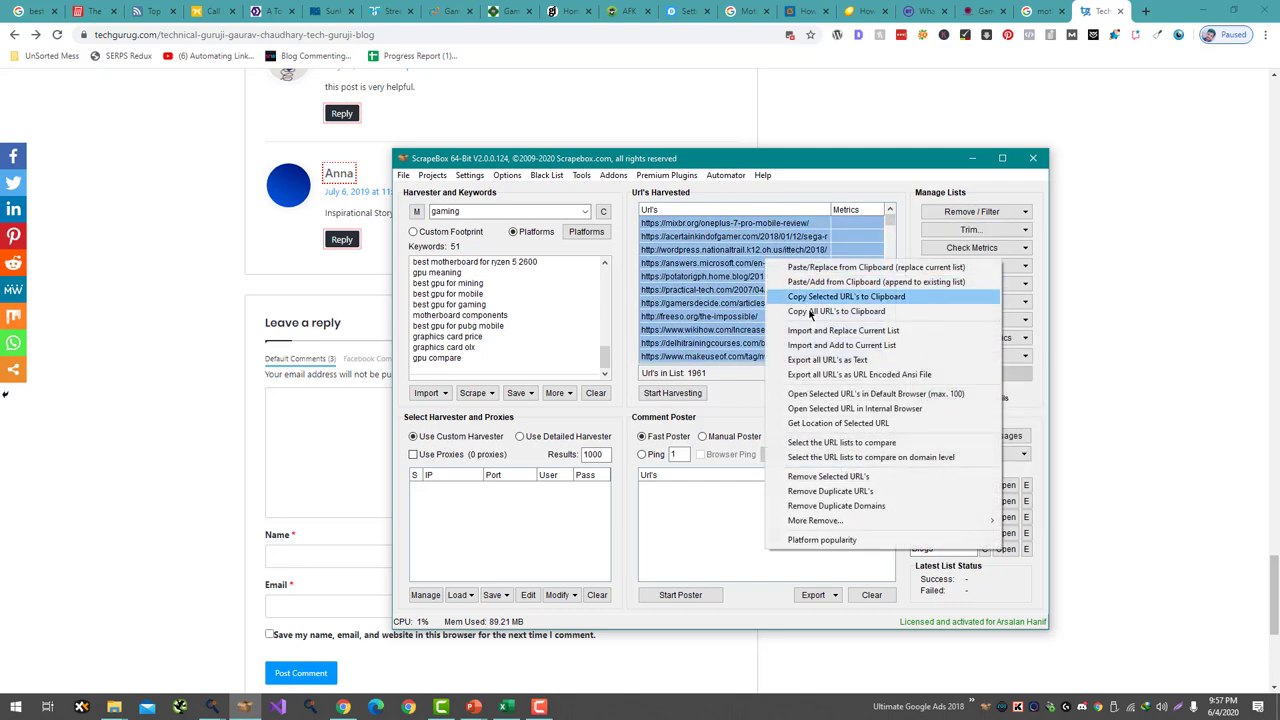
{"action": "left_click", "coordinate": [808, 311]}
{"action": "left_click", "coordinate": [507, 707]}
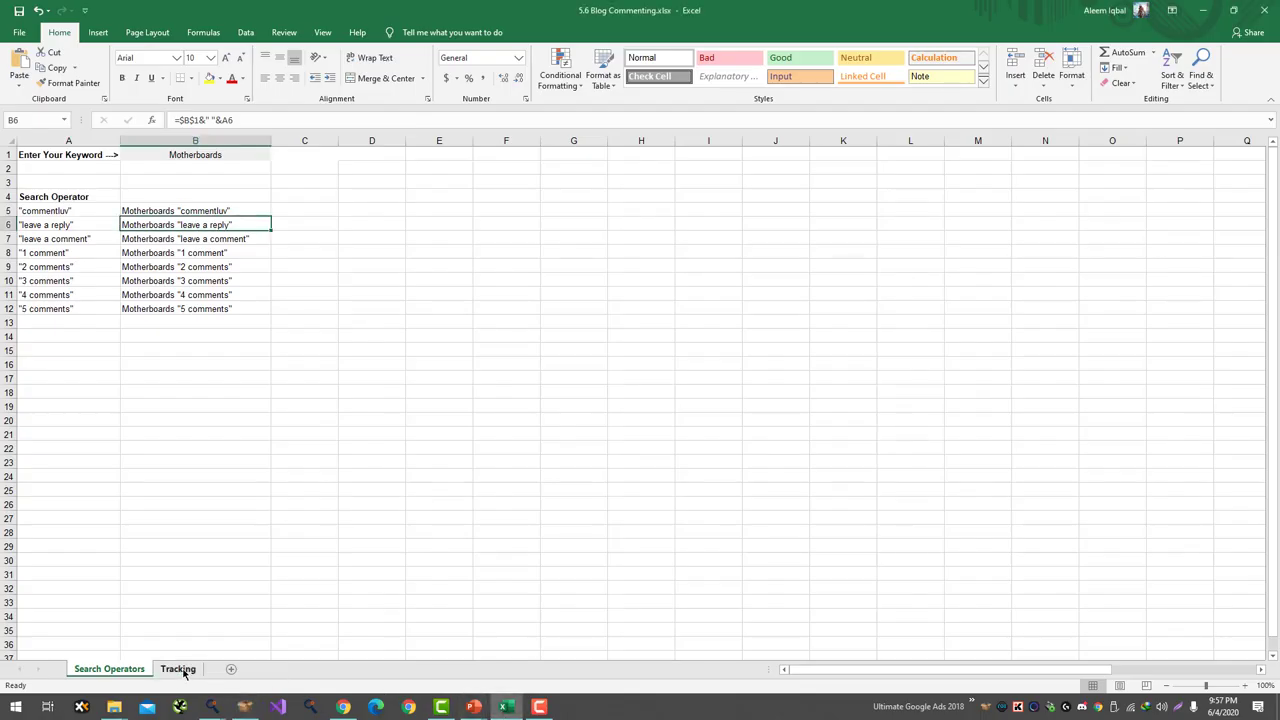
{"action": "left_click", "coordinate": [178, 668]}
{"action": "left_click", "coordinate": [67, 172]}
{"action": "key", "text": "ctrl+v"}
- Open the first URL, mixbr.org, from cell A2 in a new Chrome tab
{"action": "left_click", "coordinate": [331, 249]}
{"action": "key", "text": "Up"}
{"action": "key", "text": "Up"}
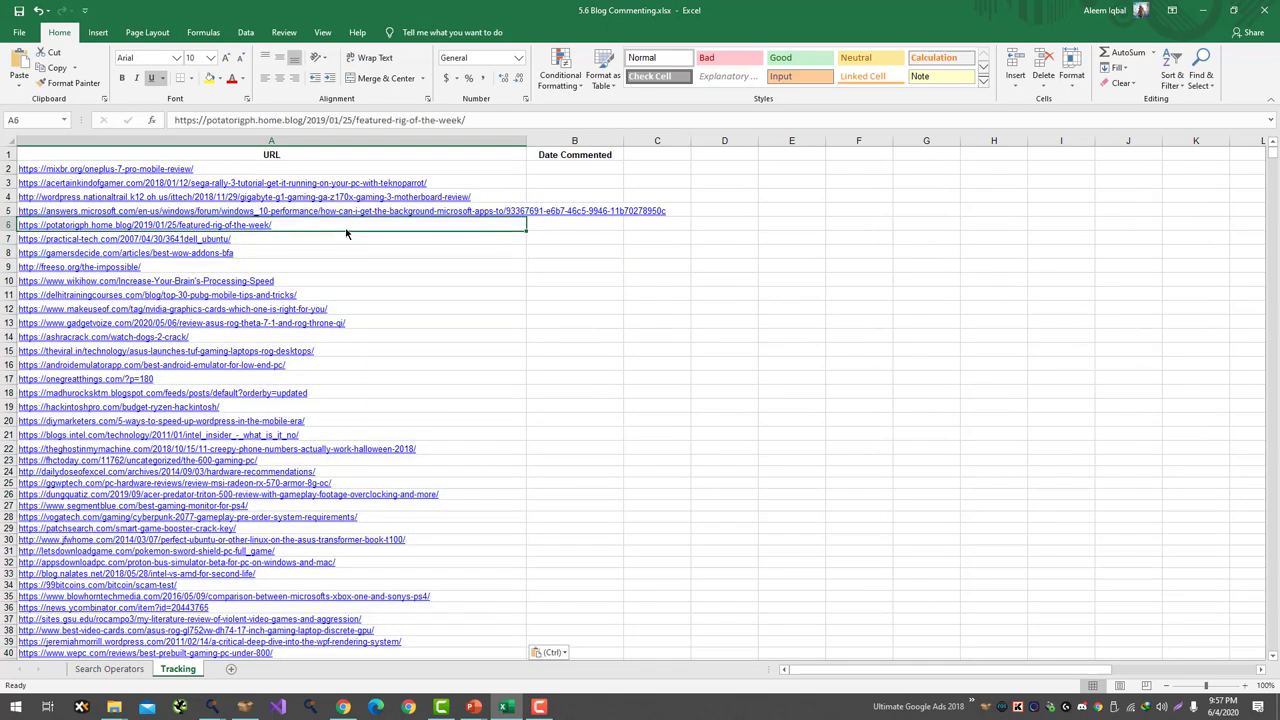
{"action": "key", "text": "ctrl+c"}
{"action": "left_click", "coordinate": [310, 183]}
{"action": "left_click", "coordinate": [312, 169]}
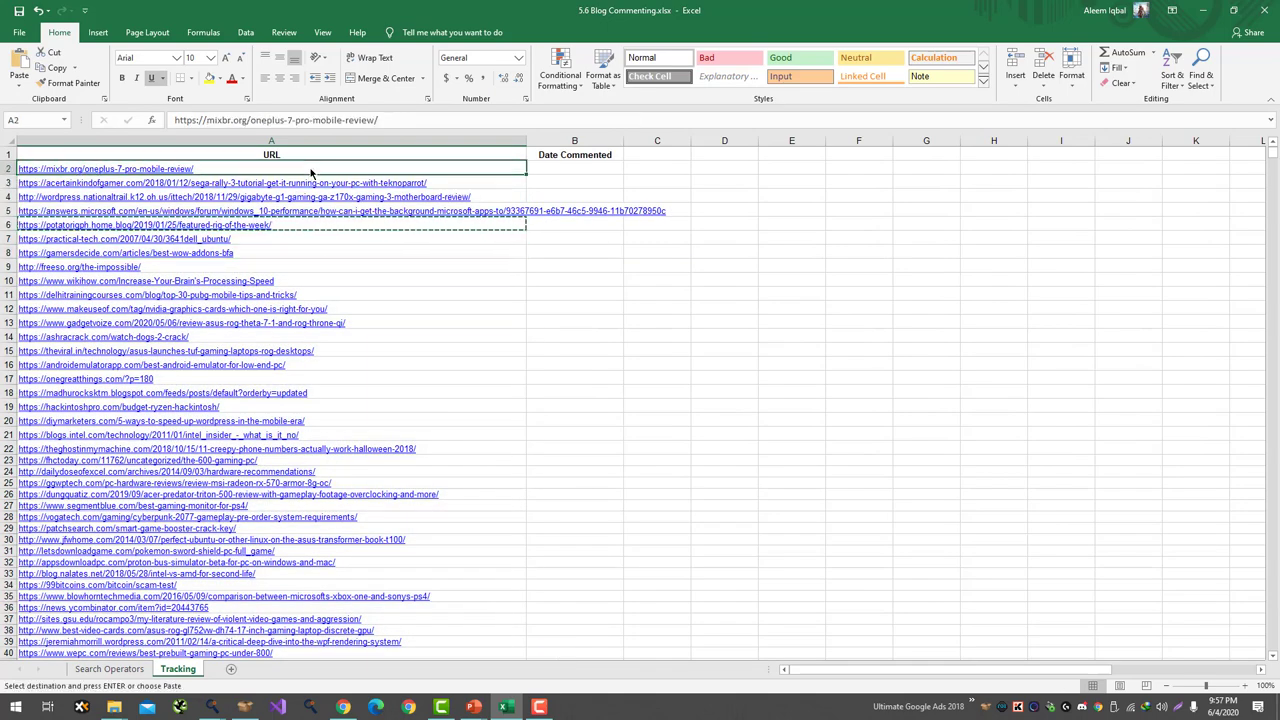
{"action": "key", "text": "ctrl+c"}
{"action": "key", "text": "alt+Tab"}
{"action": "key", "text": "alt+Tab"}
{"action": "key", "text": "ctrl+t"}
{"action": "key", "text": "ctrl+v"}
{"action": "key", "text": "Return"}
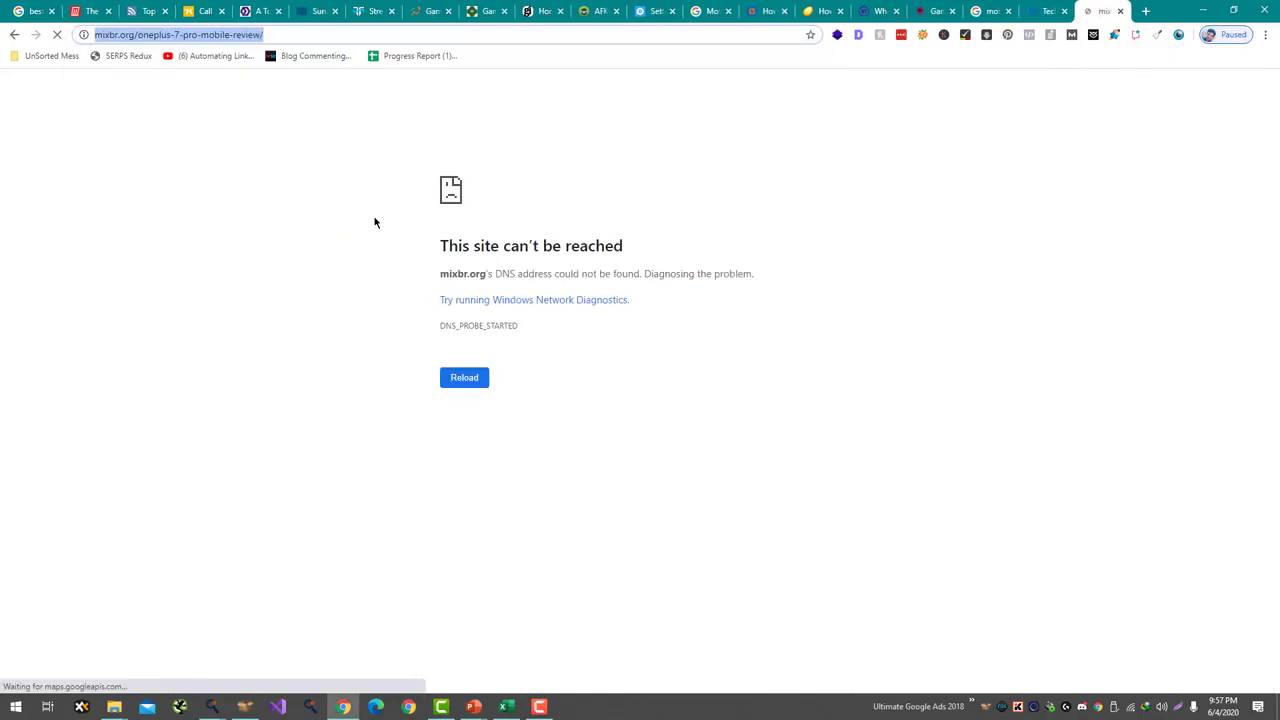
- Load the sega-rally article URL from cell A3 in Chrome and scroll through it
{"action": "key", "text": "alt+Tab"}
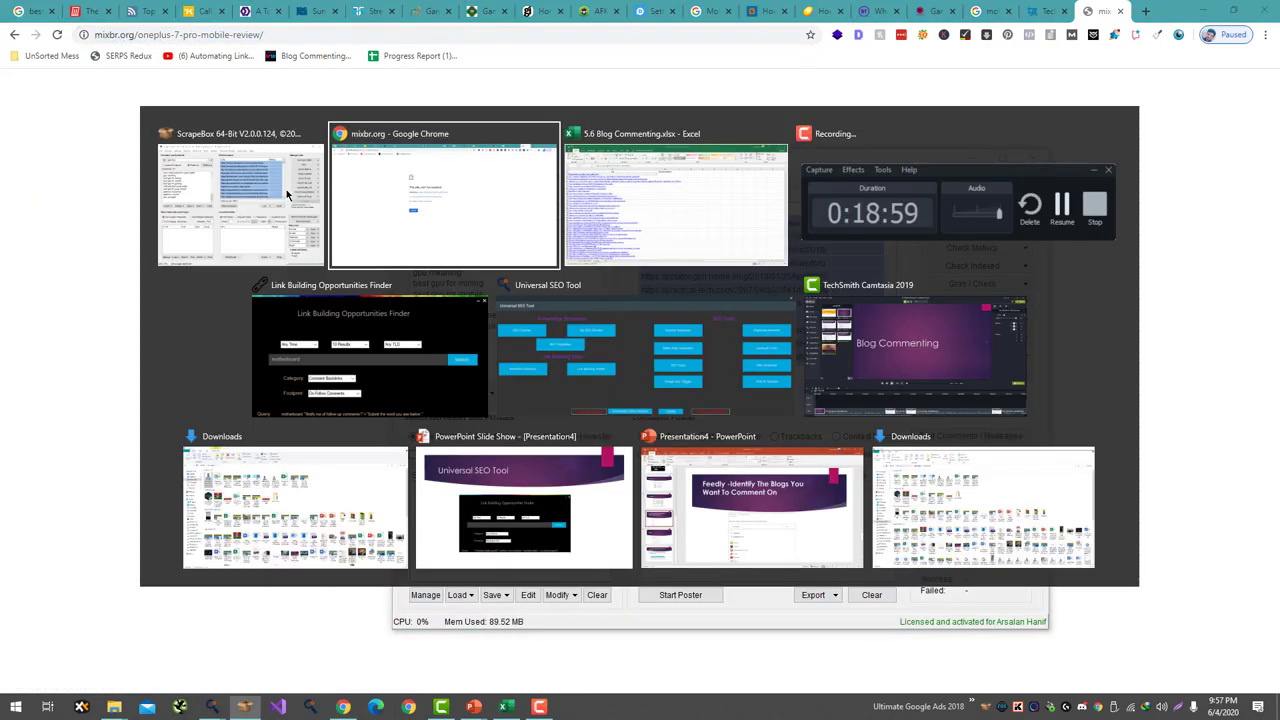
{"action": "left_click", "coordinate": [443, 184]}
{"action": "key", "text": "ctrl+c"}
{"action": "key", "text": "alt+Tab"}
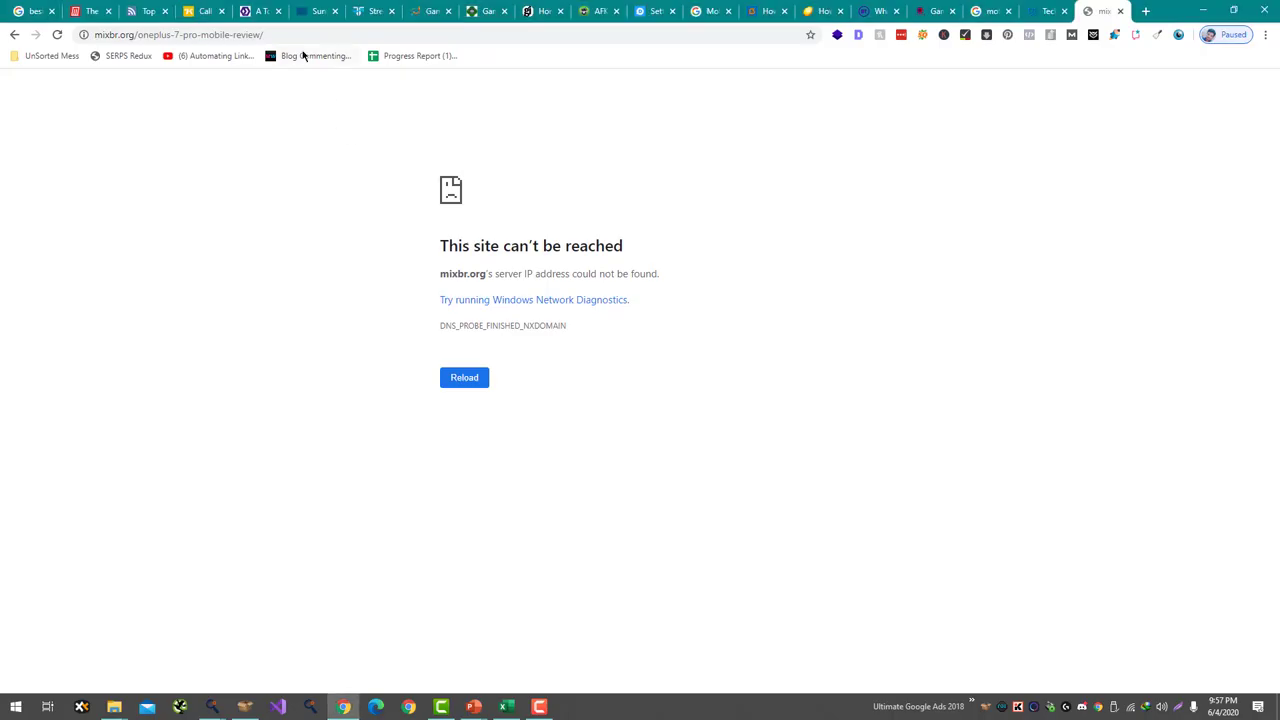
{"action": "left_click", "coordinate": [297, 40]}
{"action": "key", "text": "ctrl+v"}
{"action": "key", "text": "Return"}
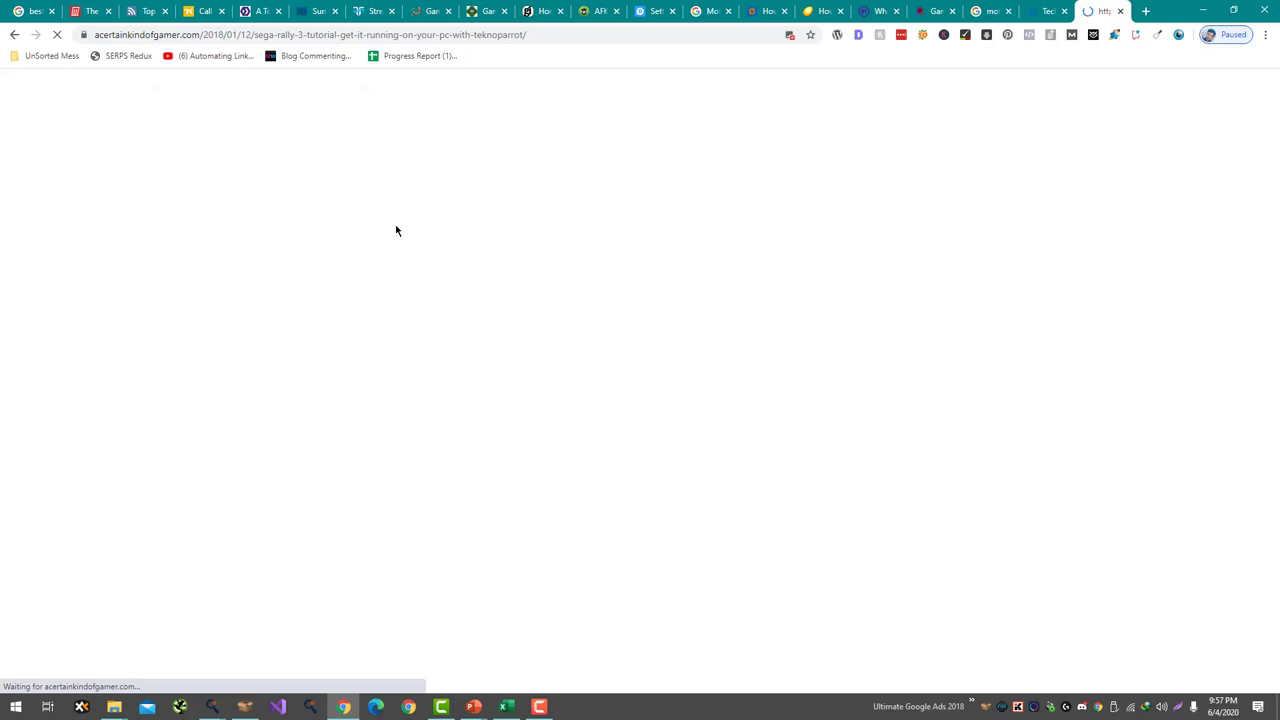
{"action": "scroll", "coordinate": [397, 229], "scroll_direction": "down", "scroll_amount": 20}
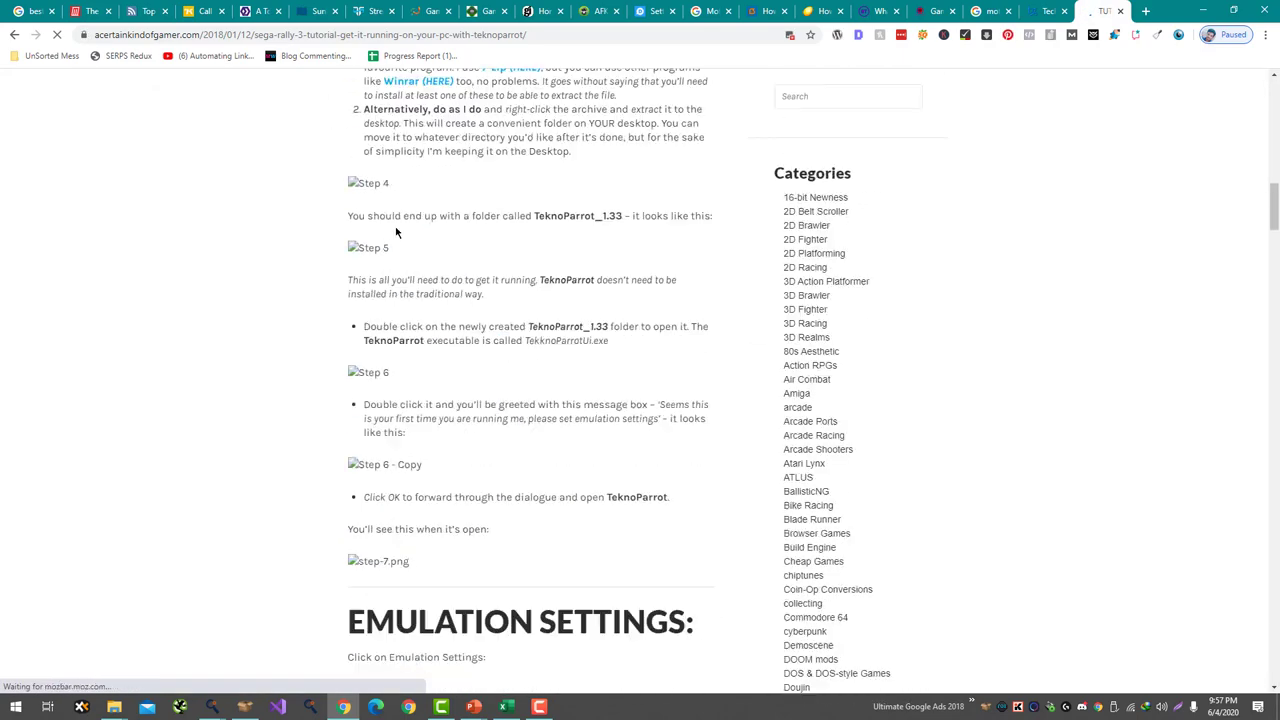
{"action": "scroll", "coordinate": [397, 245], "scroll_direction": "down", "scroll_amount": 20}
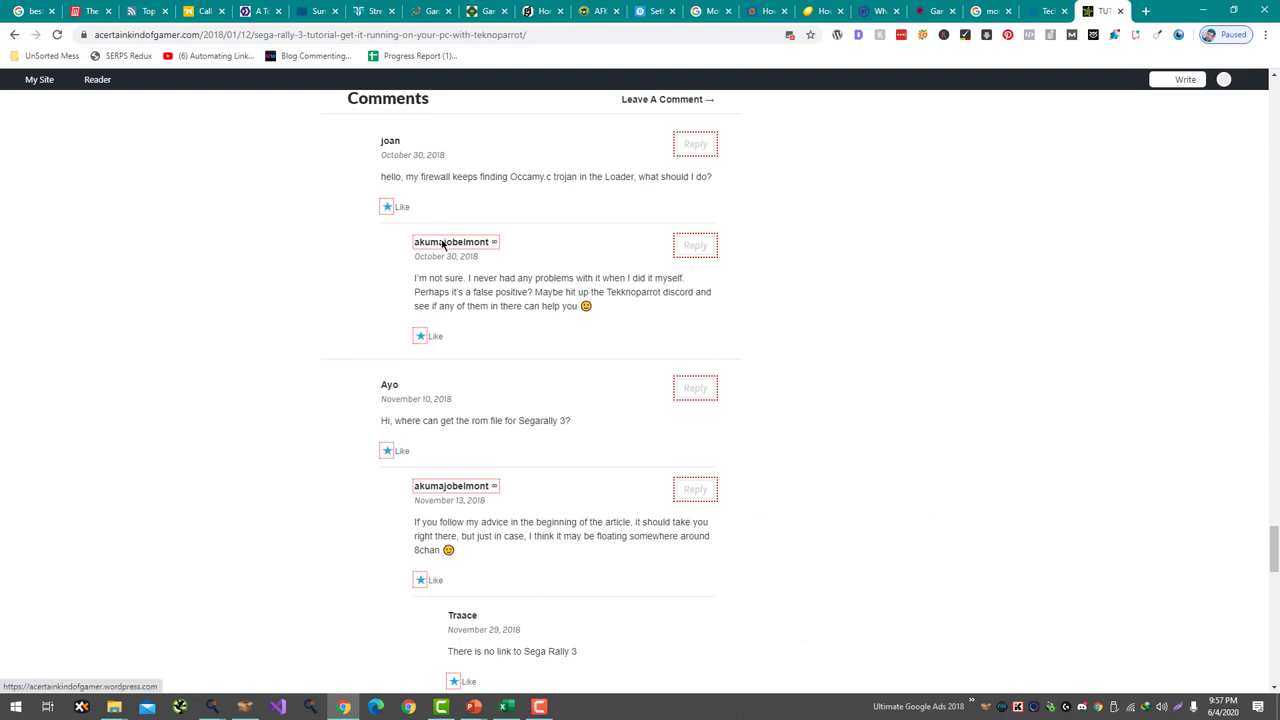
{"action": "scroll", "coordinate": [420, 220], "scroll_direction": "down", "scroll_amount": 2}
{"action": "scroll", "coordinate": [400, 200], "scroll_direction": "down", "scroll_amount": 5}
{"action": "scroll", "coordinate": [505, 400], "scroll_direction": "up", "scroll_amount": 20}
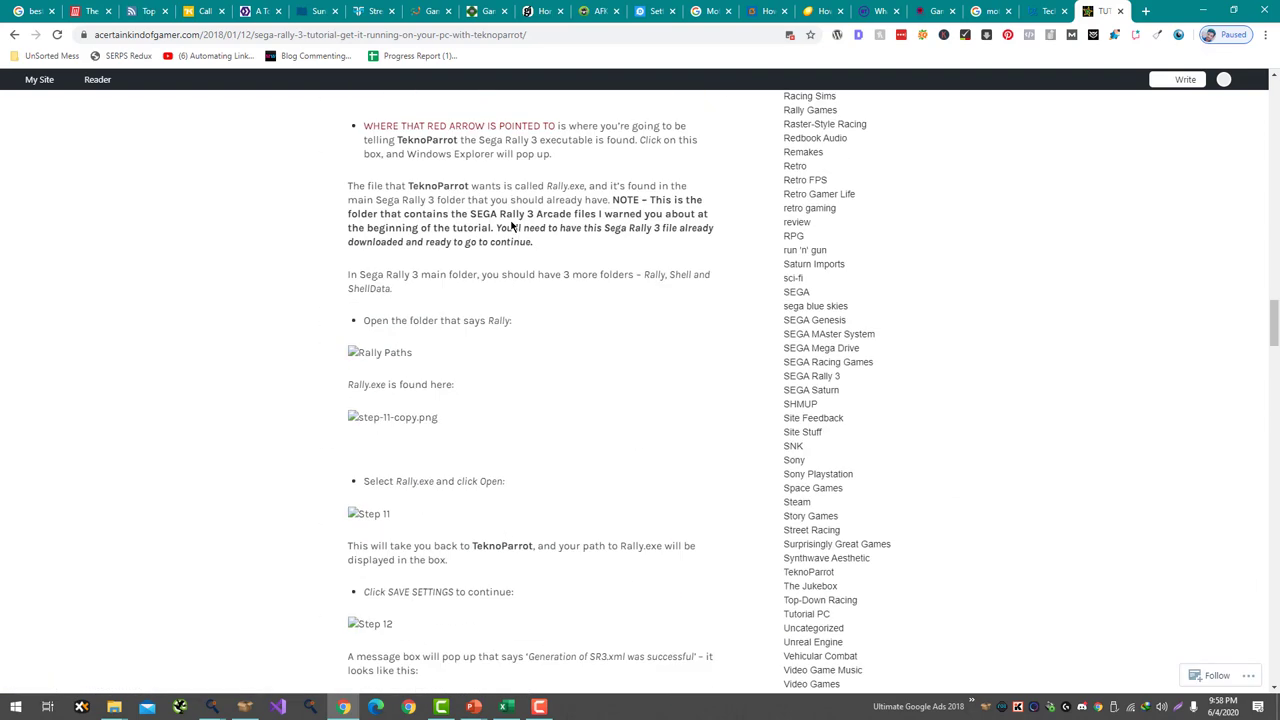
{"action": "scroll", "coordinate": [505, 220], "scroll_direction": "up", "scroll_amount": 15}
- Go to the blog's home page and always allow images on the site
{"action": "left_click", "coordinate": [486, 149]}
{"action": "left_click", "coordinate": [789, 34]}
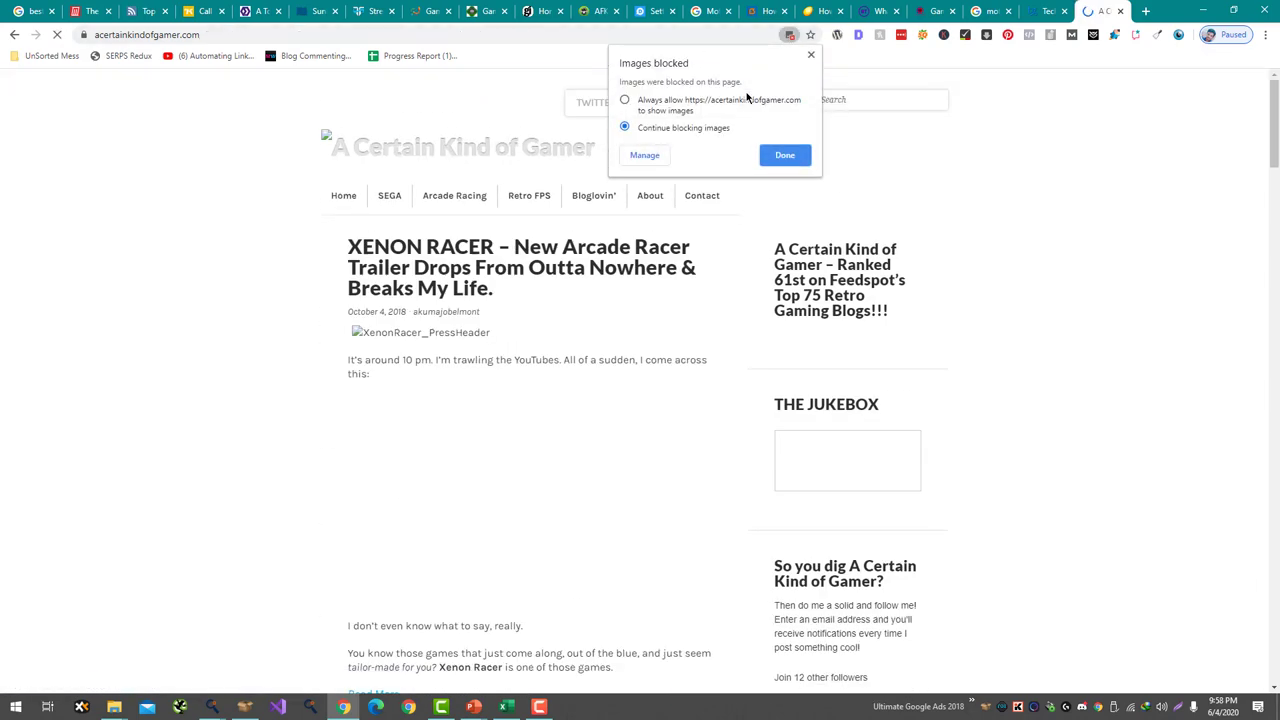
{"action": "left_click", "coordinate": [746, 99]}
{"action": "left_click", "coordinate": [785, 155]}
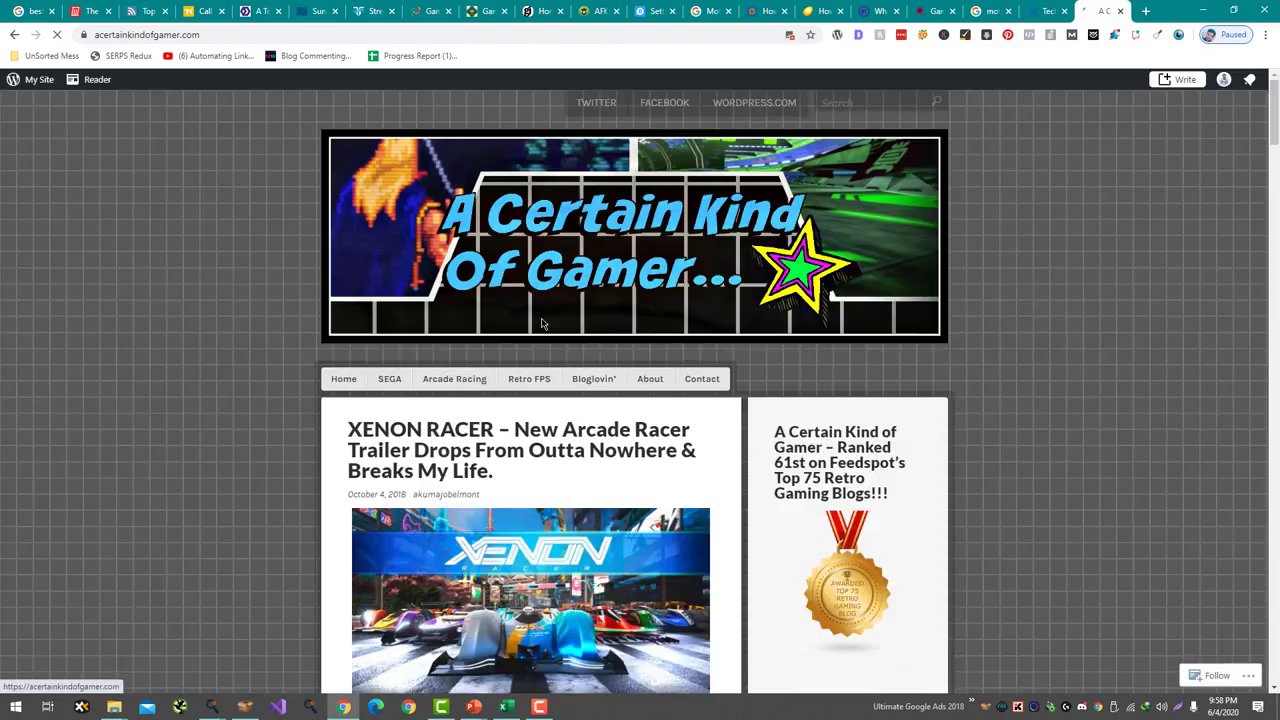
- Open the XENON RACER article and jump to its Leave a Reply comment box
{"action": "scroll", "coordinate": [542, 323], "scroll_direction": "down", "scroll_amount": 2}
{"action": "left_click", "coordinate": [537, 258]}
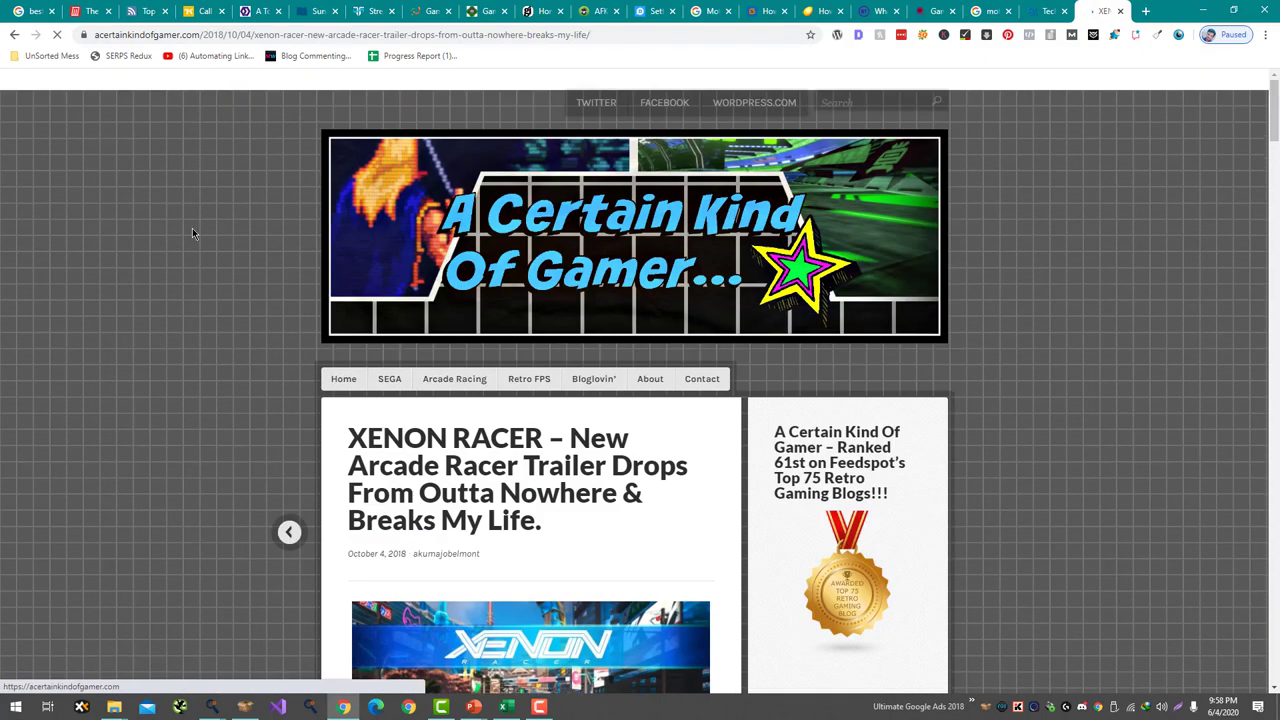
{"action": "key", "text": "End"}
{"action": "left_click", "coordinate": [434, 518]}
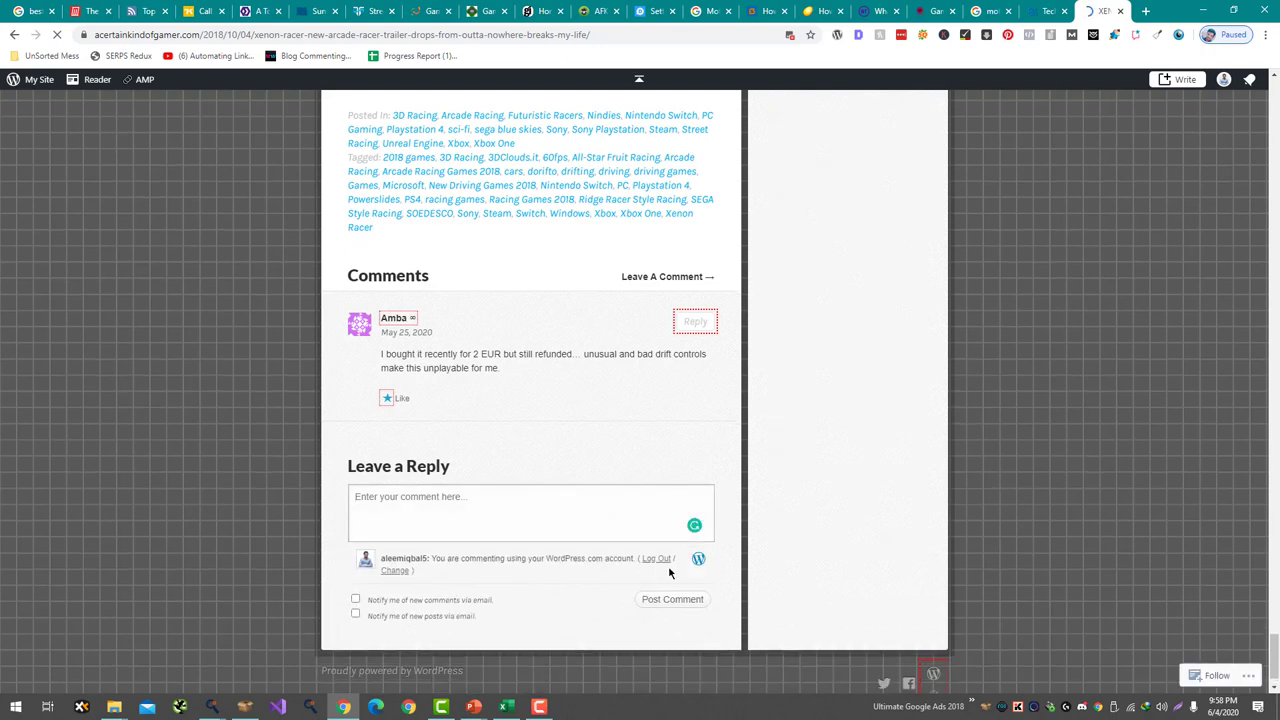
- Log out and write the comment 'Pretty excited for XENON RACER' / 'I love racing games'
{"action": "left_click", "coordinate": [658, 559]}
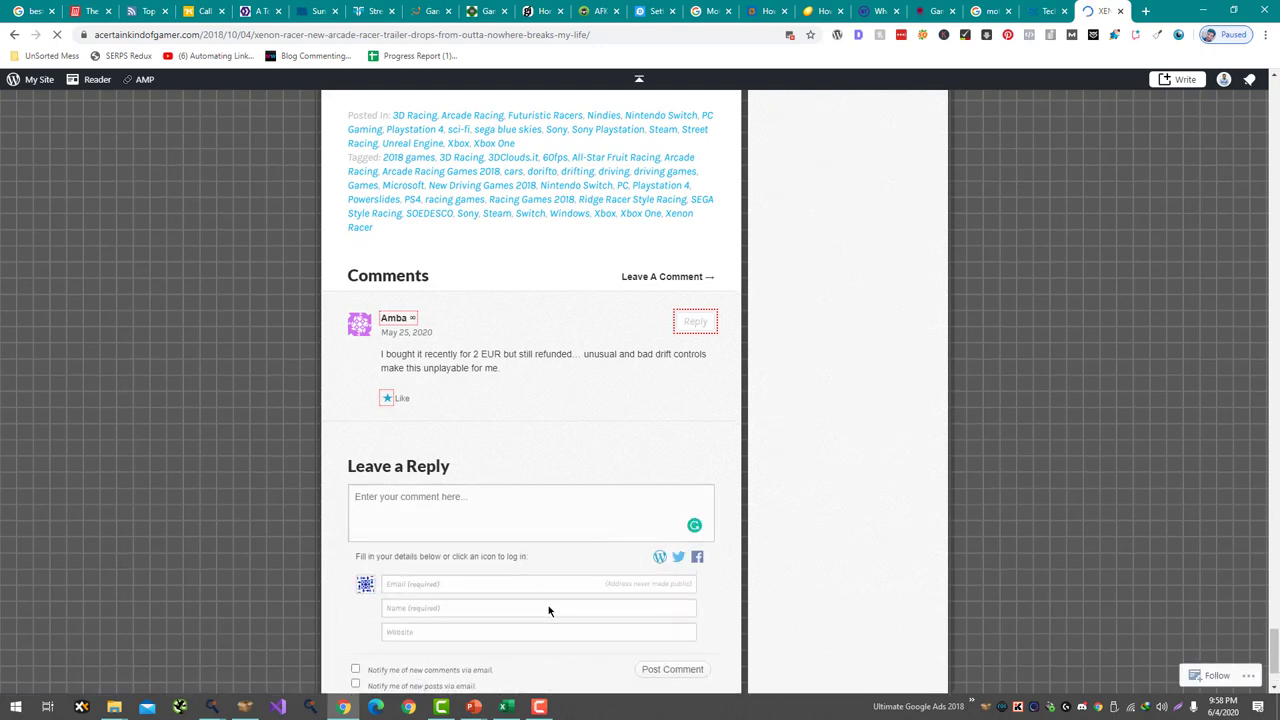
{"action": "left_click", "coordinate": [446, 529]}
{"action": "type", "text": "Excited"}
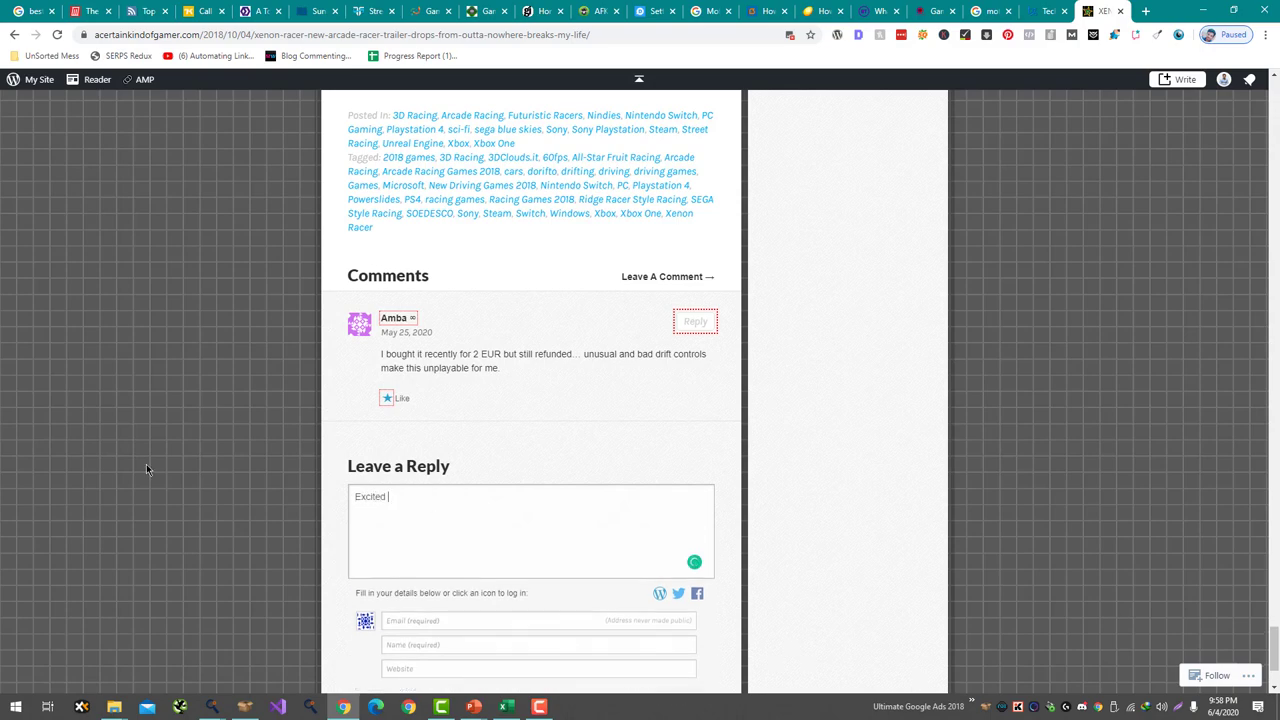
{"action": "scroll", "coordinate": [234, 144], "scroll_direction": "up", "scroll_amount": 20}
{"action": "left_click_drag", "start_coordinate": [347, 437], "coordinate": [548, 442]}
{"action": "scroll", "coordinate": [498, 404], "scroll_direction": "down", "scroll_amount": 20}
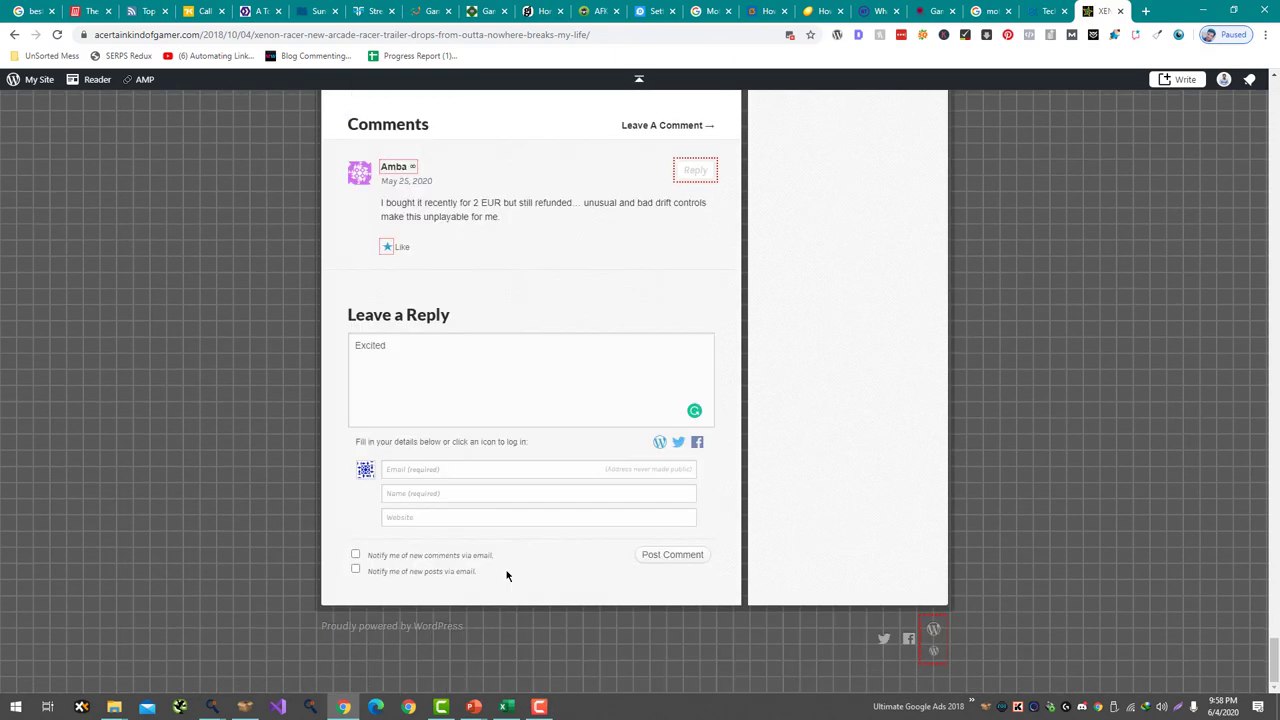
{"action": "triple_click", "coordinate": [454, 371]}
{"action": "type", "text": "Pretty wexic"}
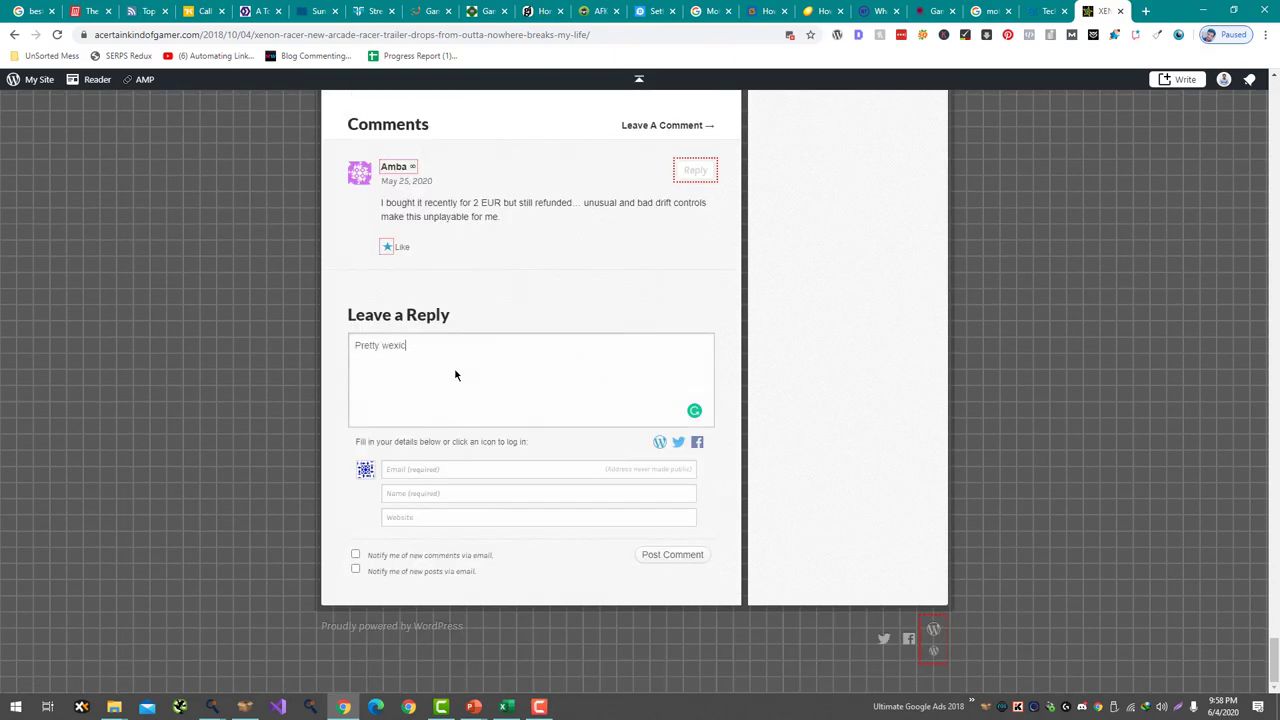
{"action": "key", "text": "BackSpace"}
{"action": "key", "text": "BackSpace"}
{"action": "type", "text": "excited for"}
{"action": "key", "text": "ctrl+v"}
{"action": "key", "text": "Return"}
{"action": "type", "text": "I love racing gam"}
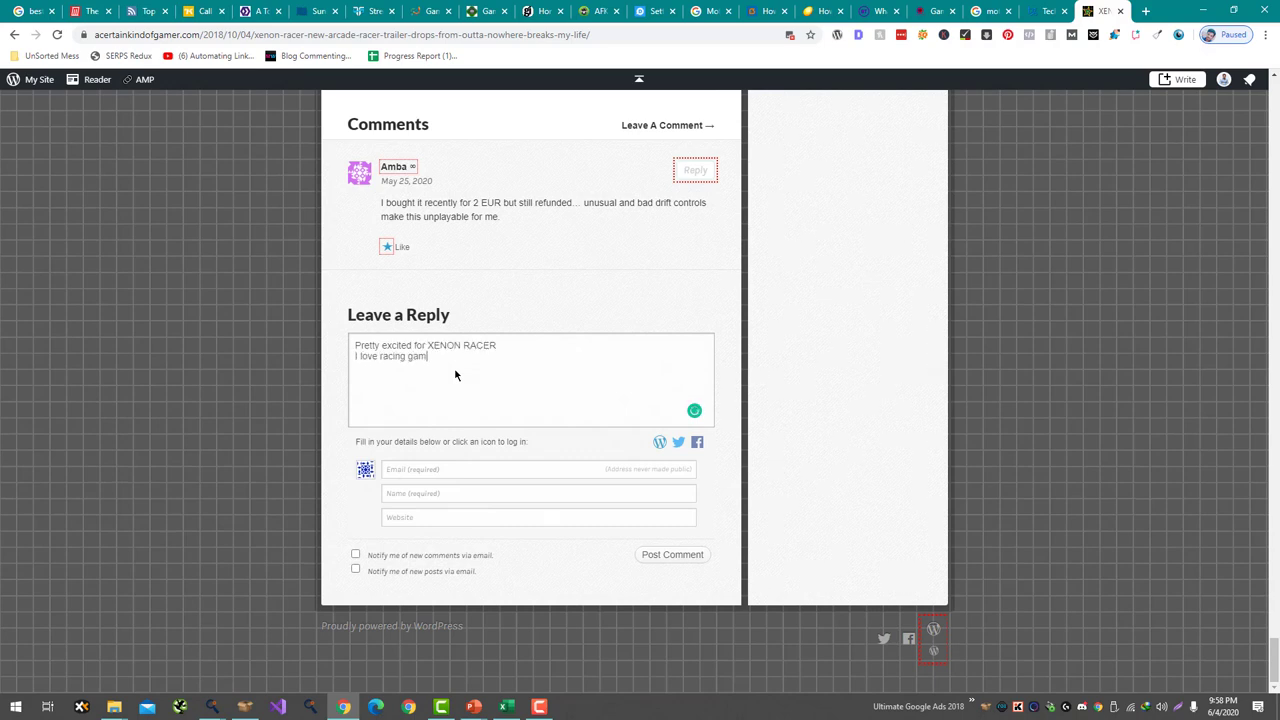
- Fill in the commenter's e-mail and name with gamingdairy.com as website, and post the comment
{"action": "left_click", "coordinate": [448, 471]}
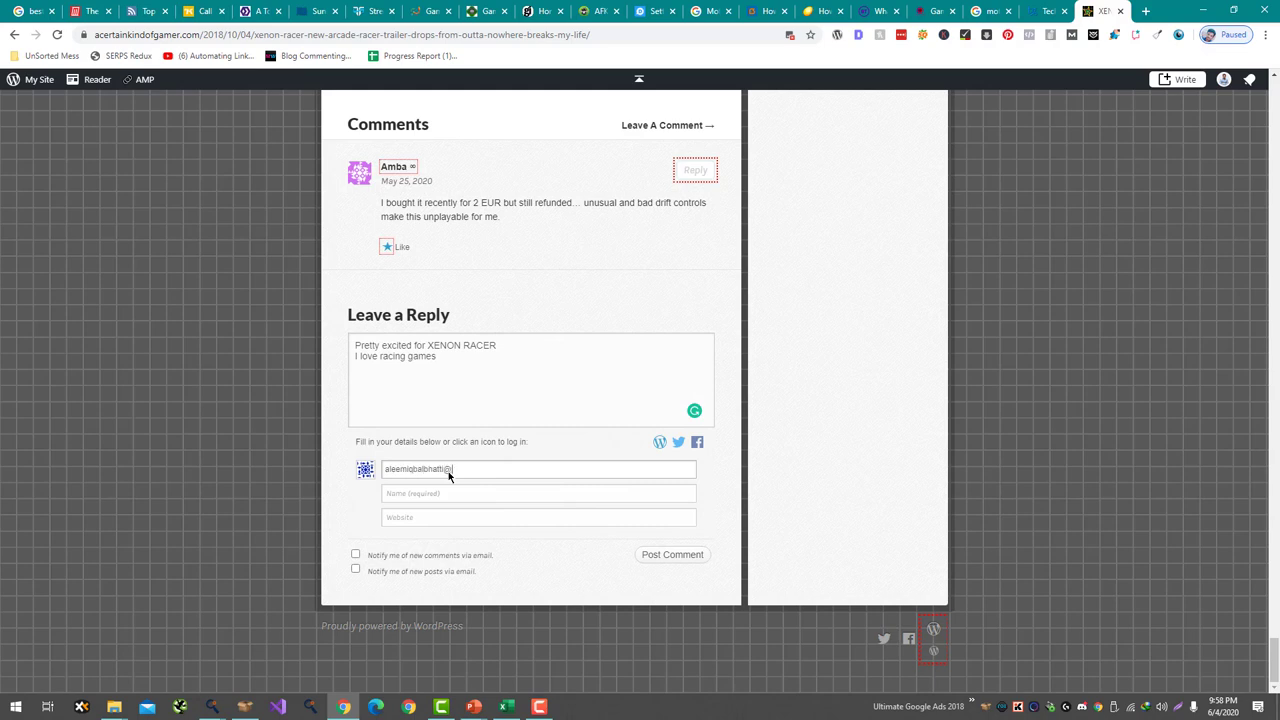
{"action": "key", "text": "Tab"}
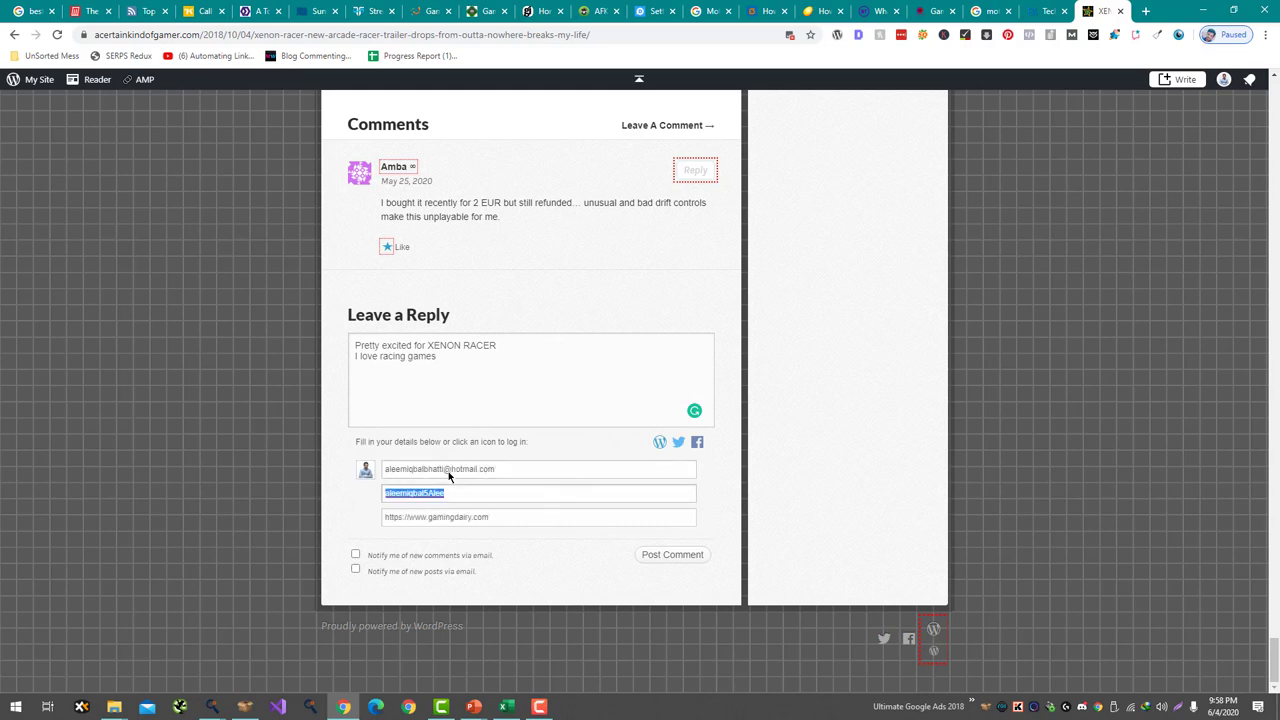
{"action": "type", "text": "Aleem"}
{"action": "left_click", "coordinate": [655, 554]}
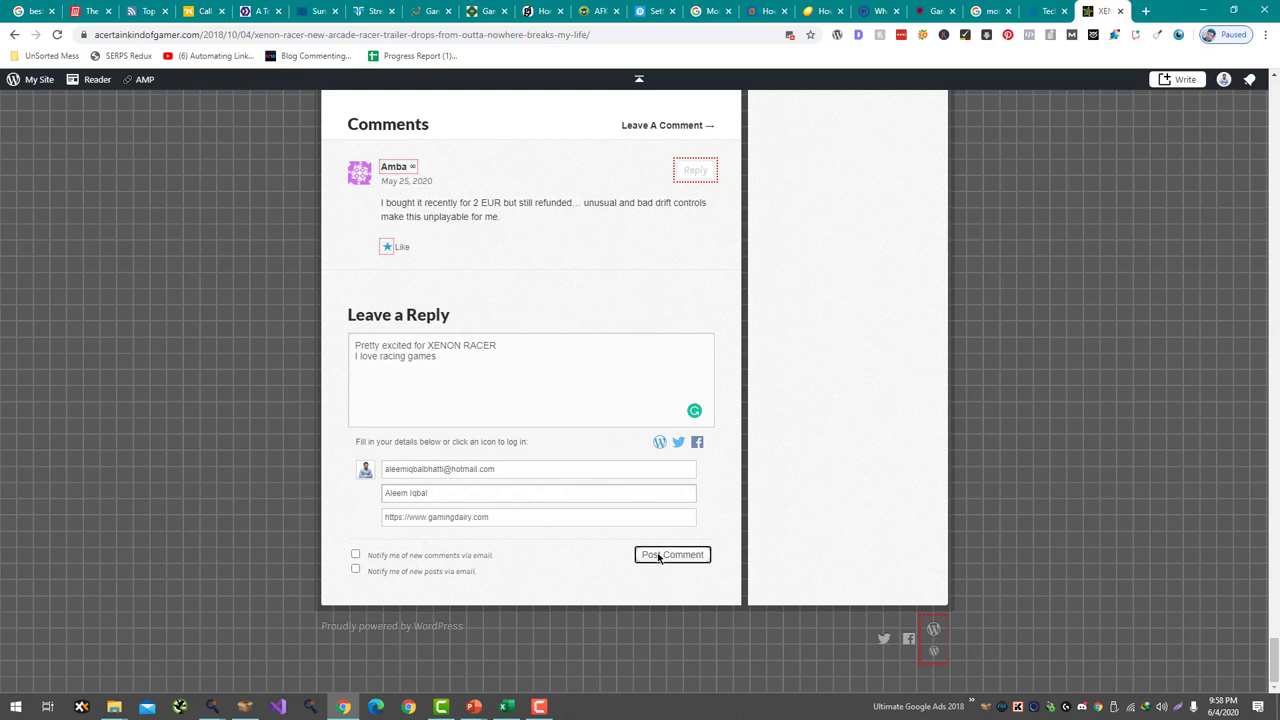